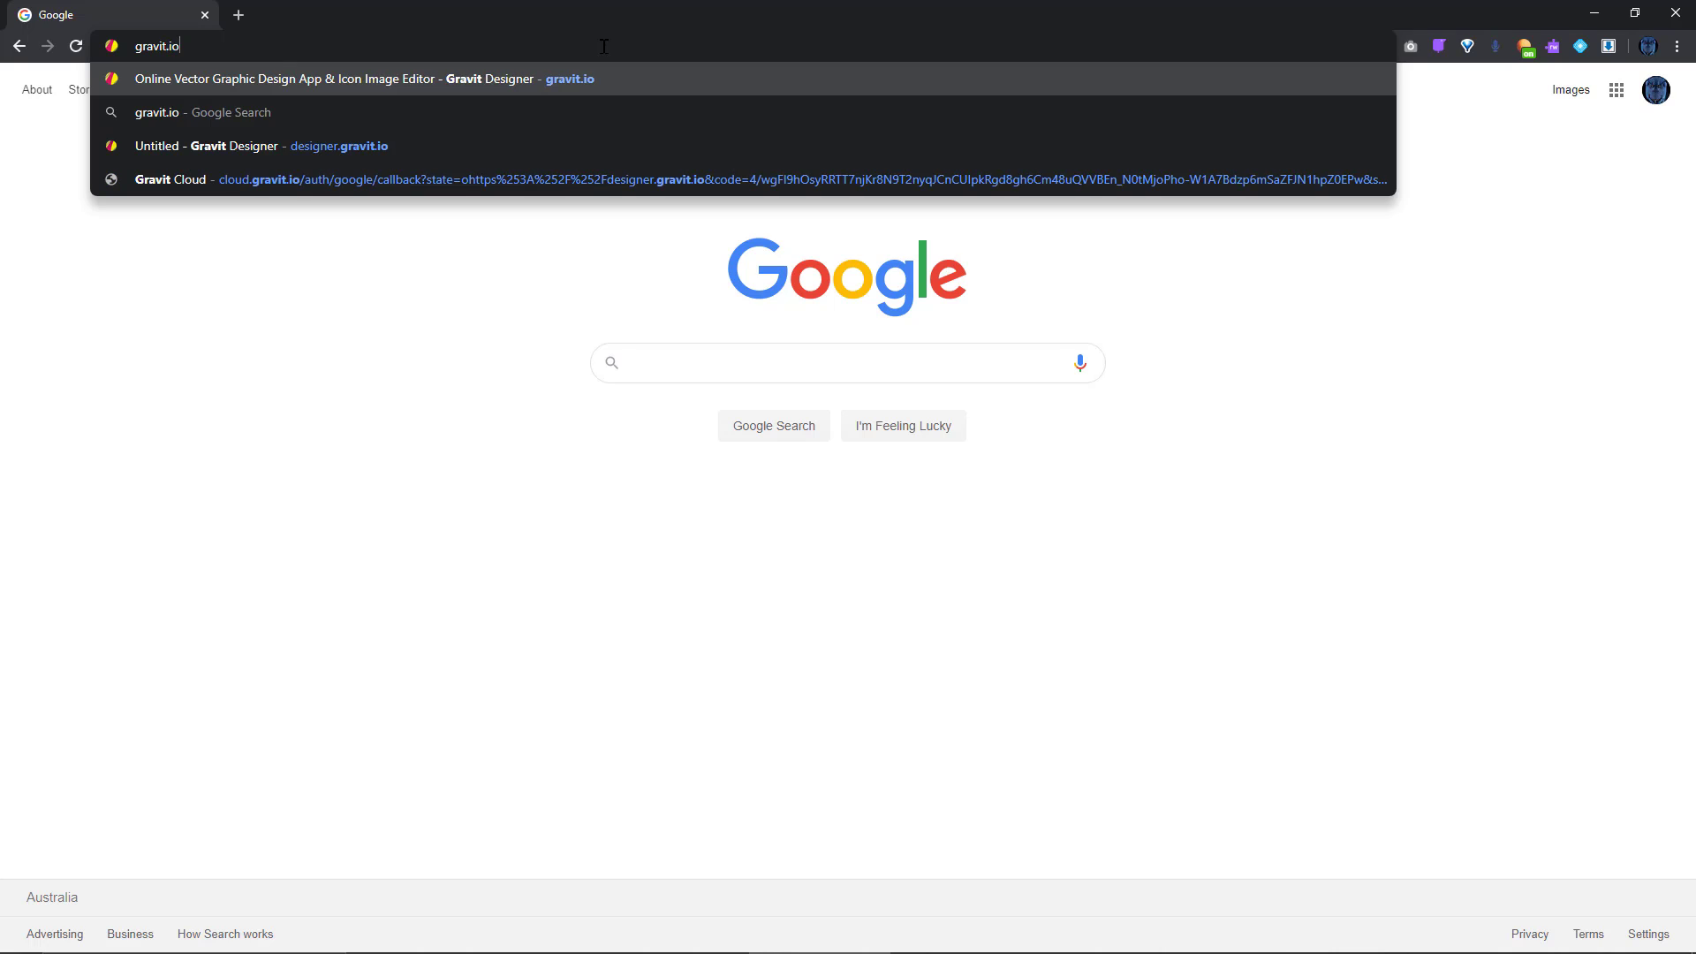
Launch the online designer from gravit.io and create a new A4 (210x297 mm) print design
key(Return)
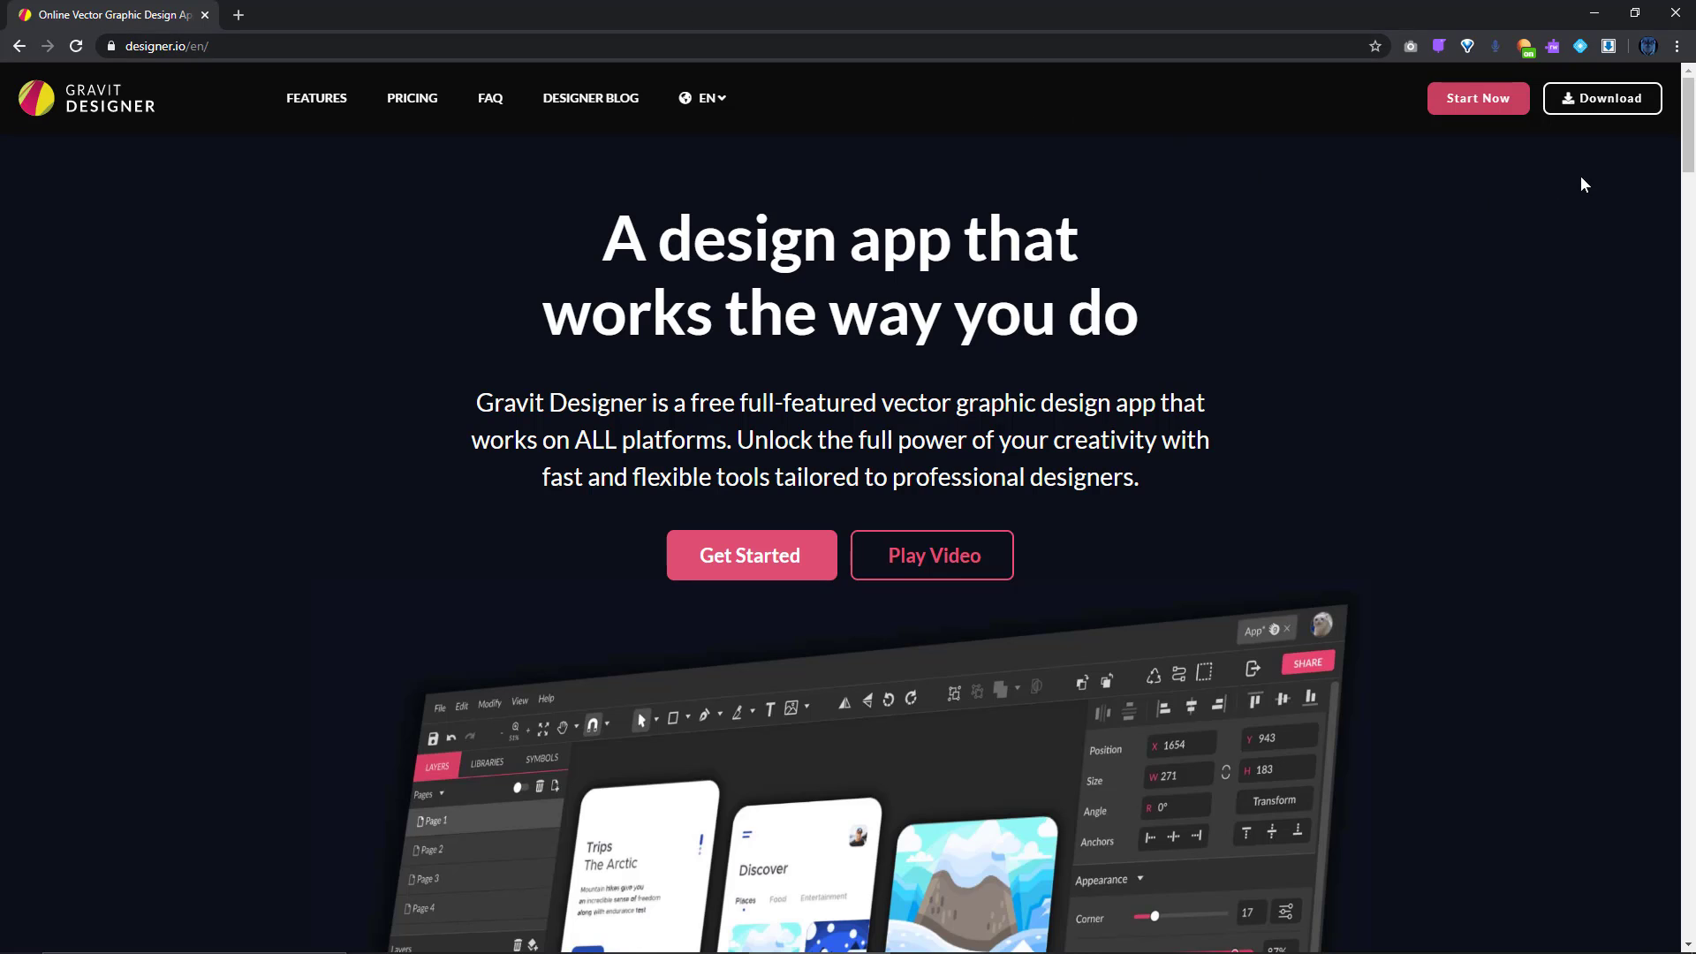
click(1478, 94)
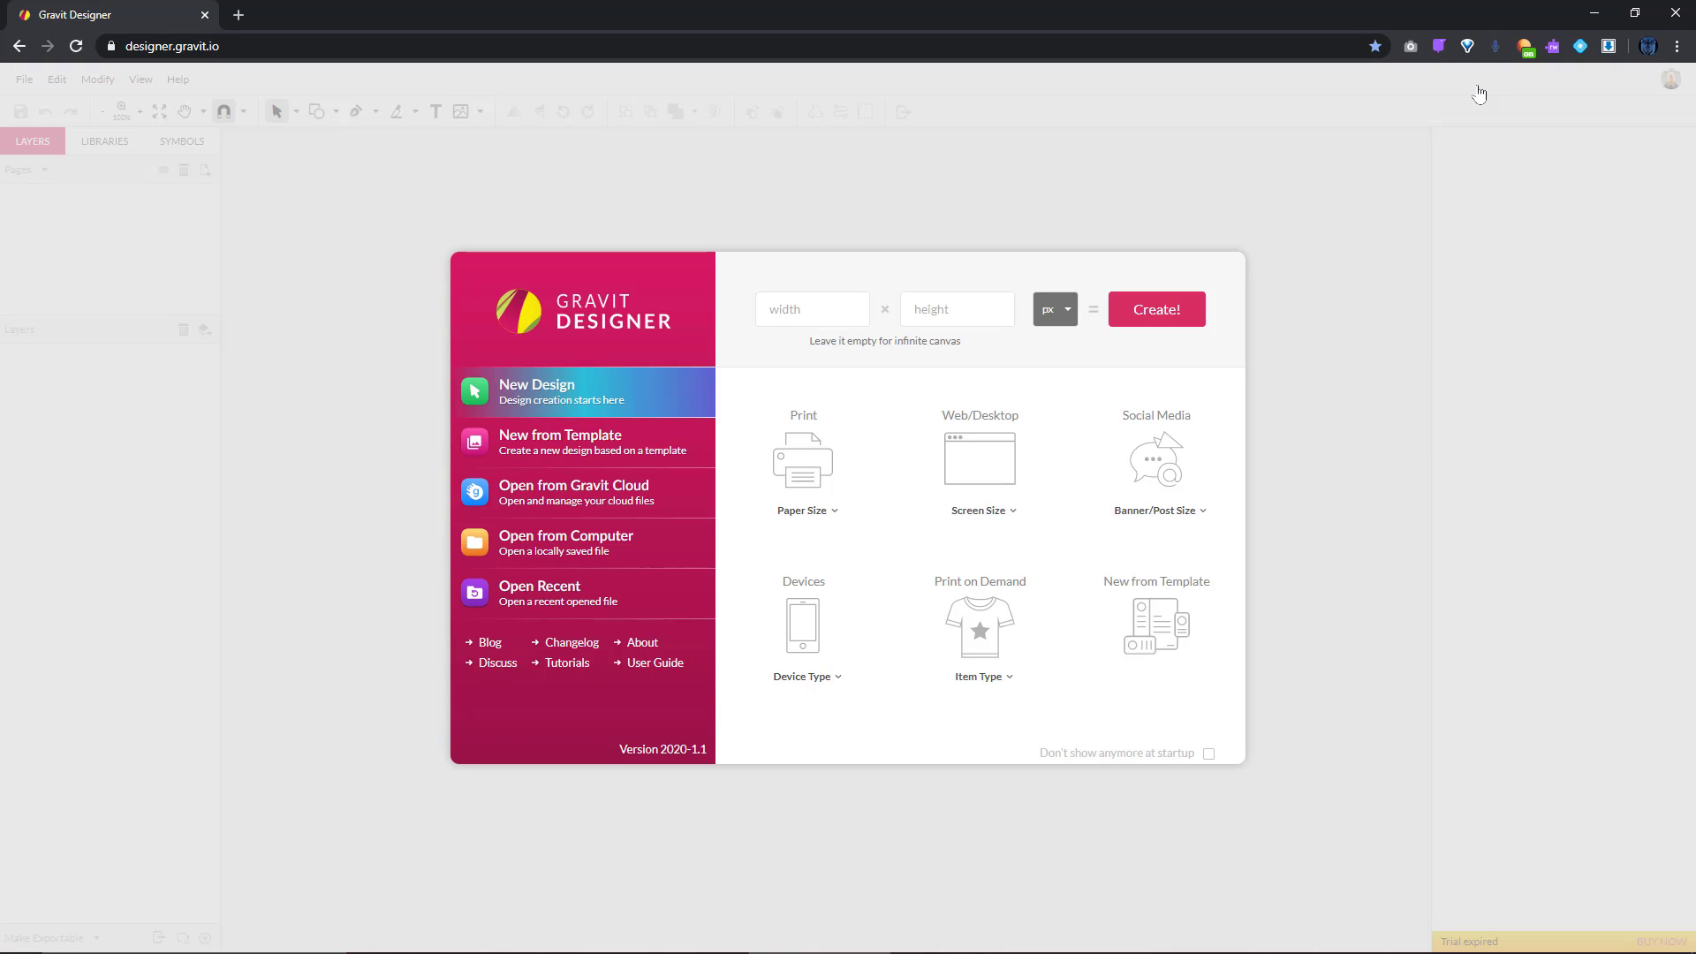
click(800, 480)
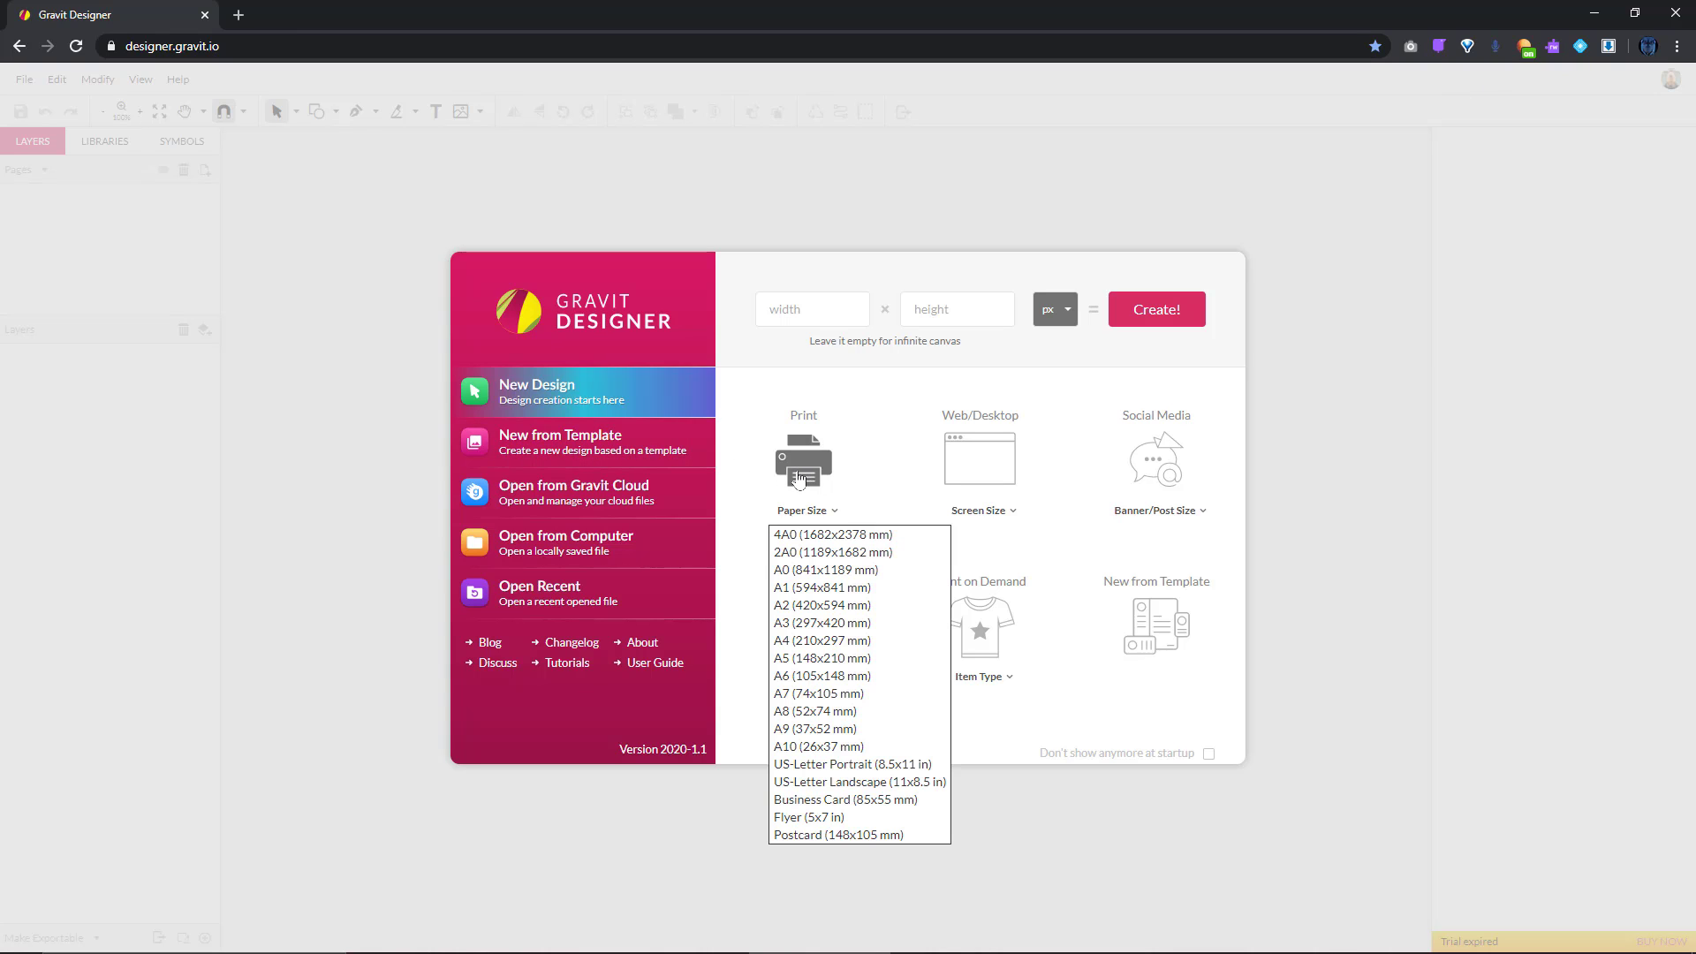
click(838, 649)
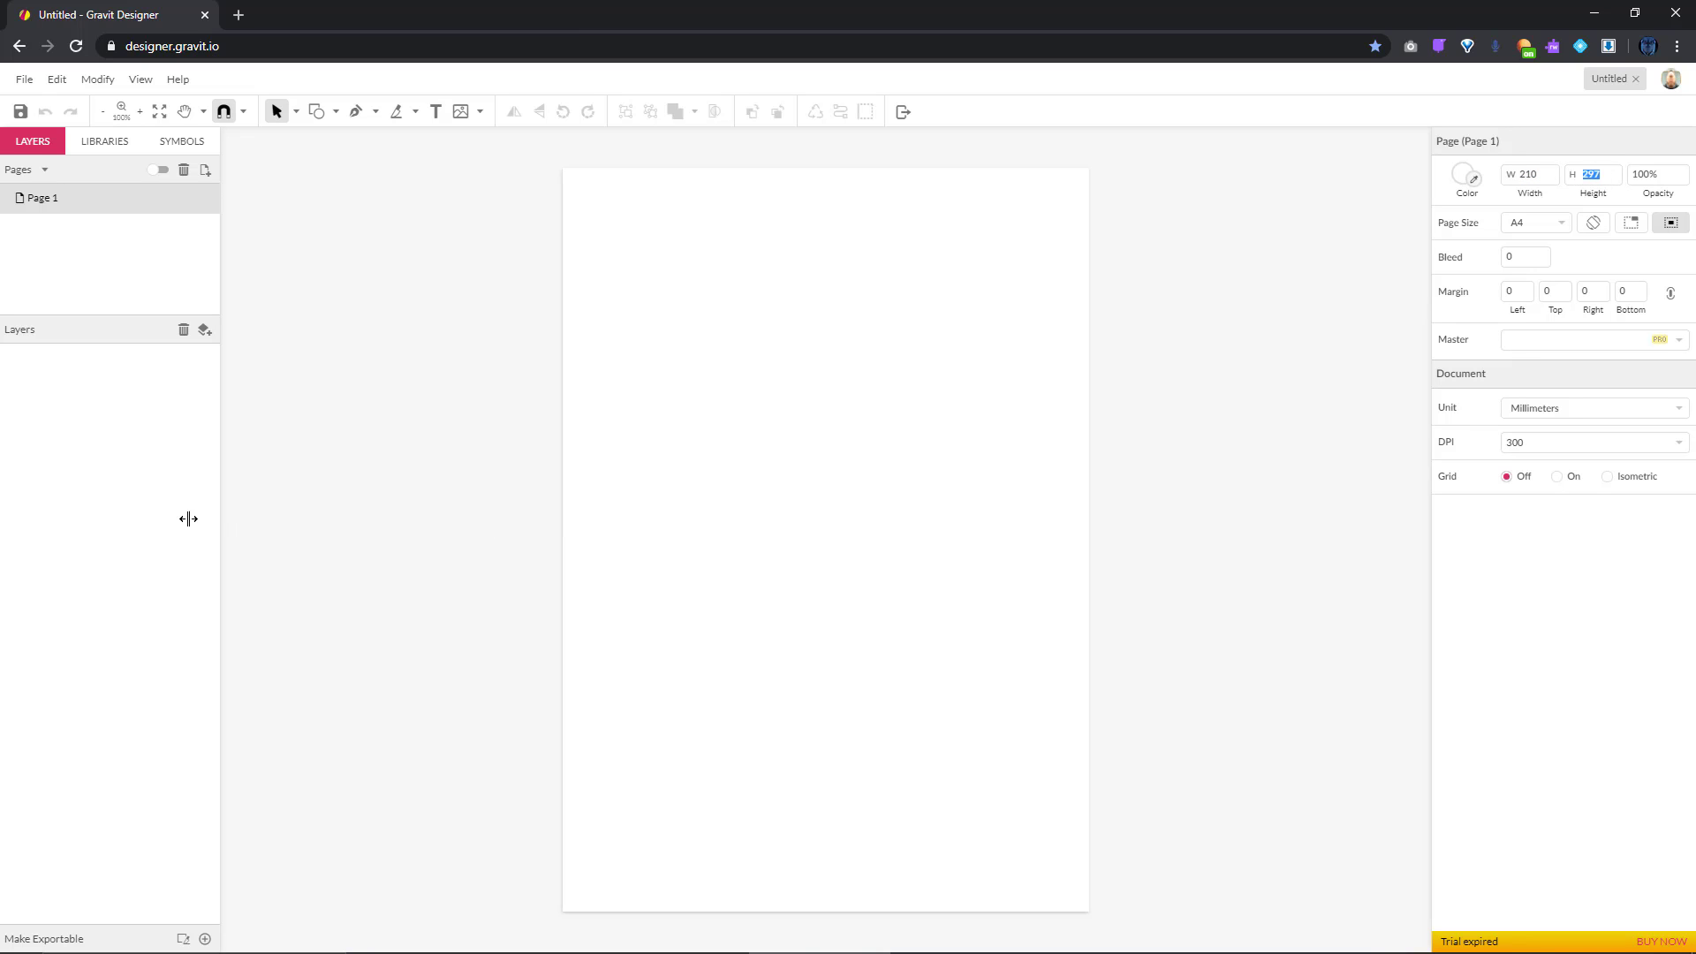
Draw a rectangle about 187 × 273 mm just inside the page edges
click(335, 111)
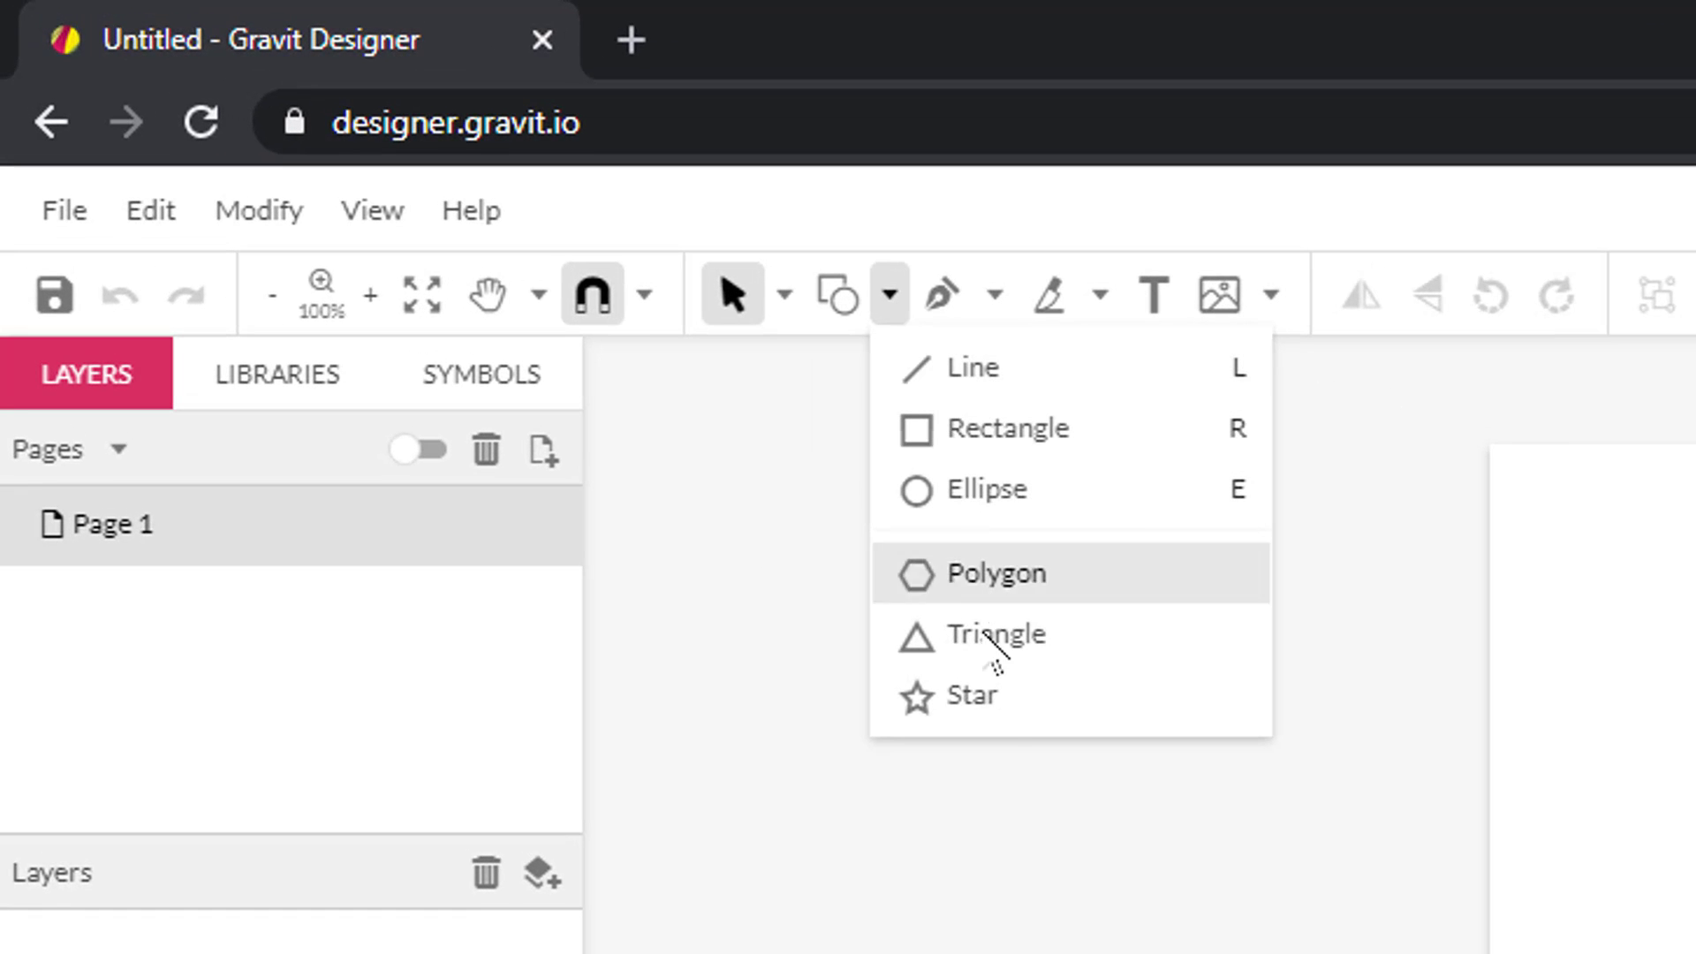
click(985, 446)
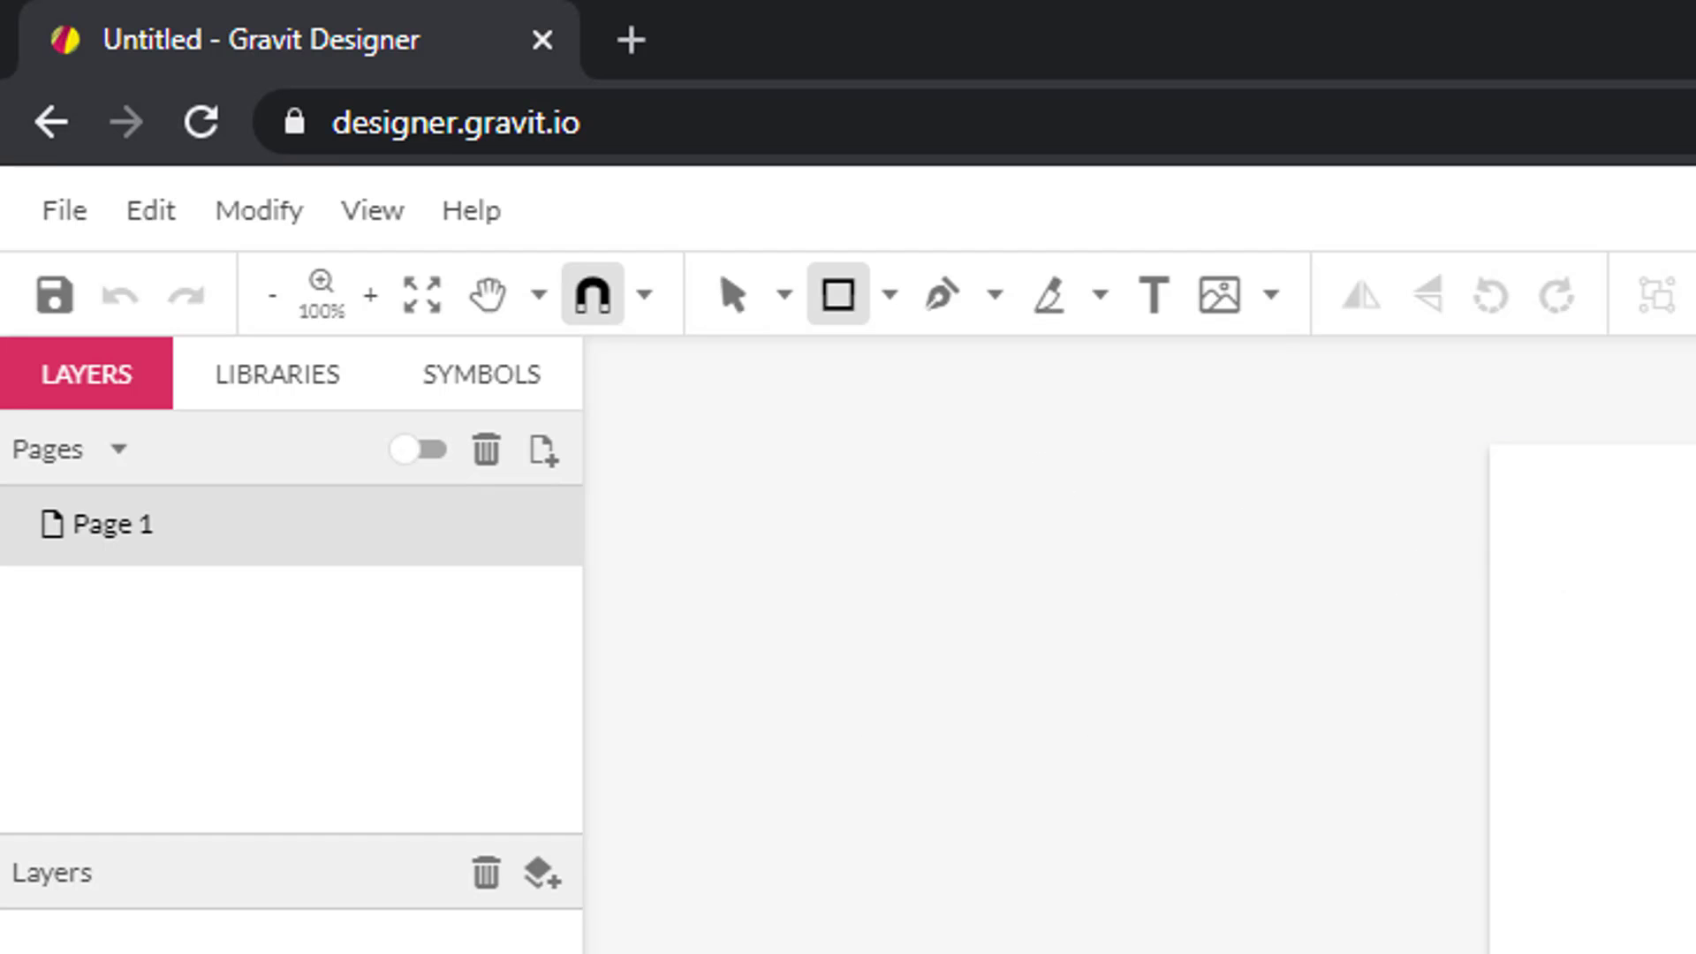
drag(1548, 493, 1695, 953)
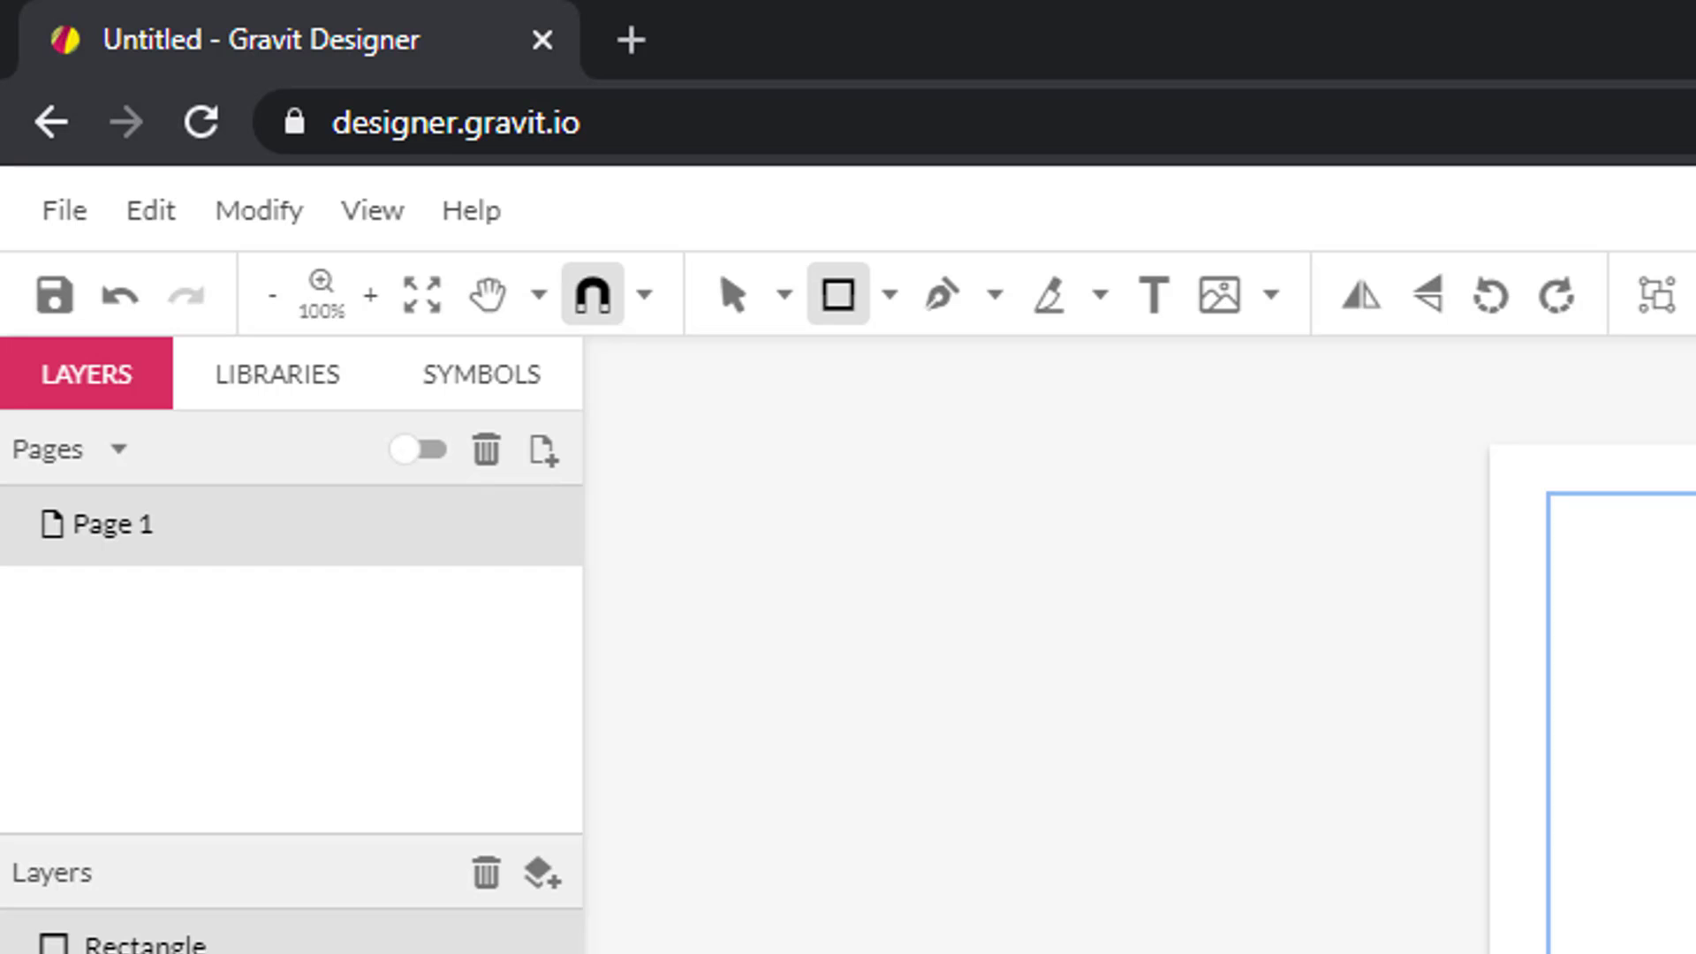
key(Delete)
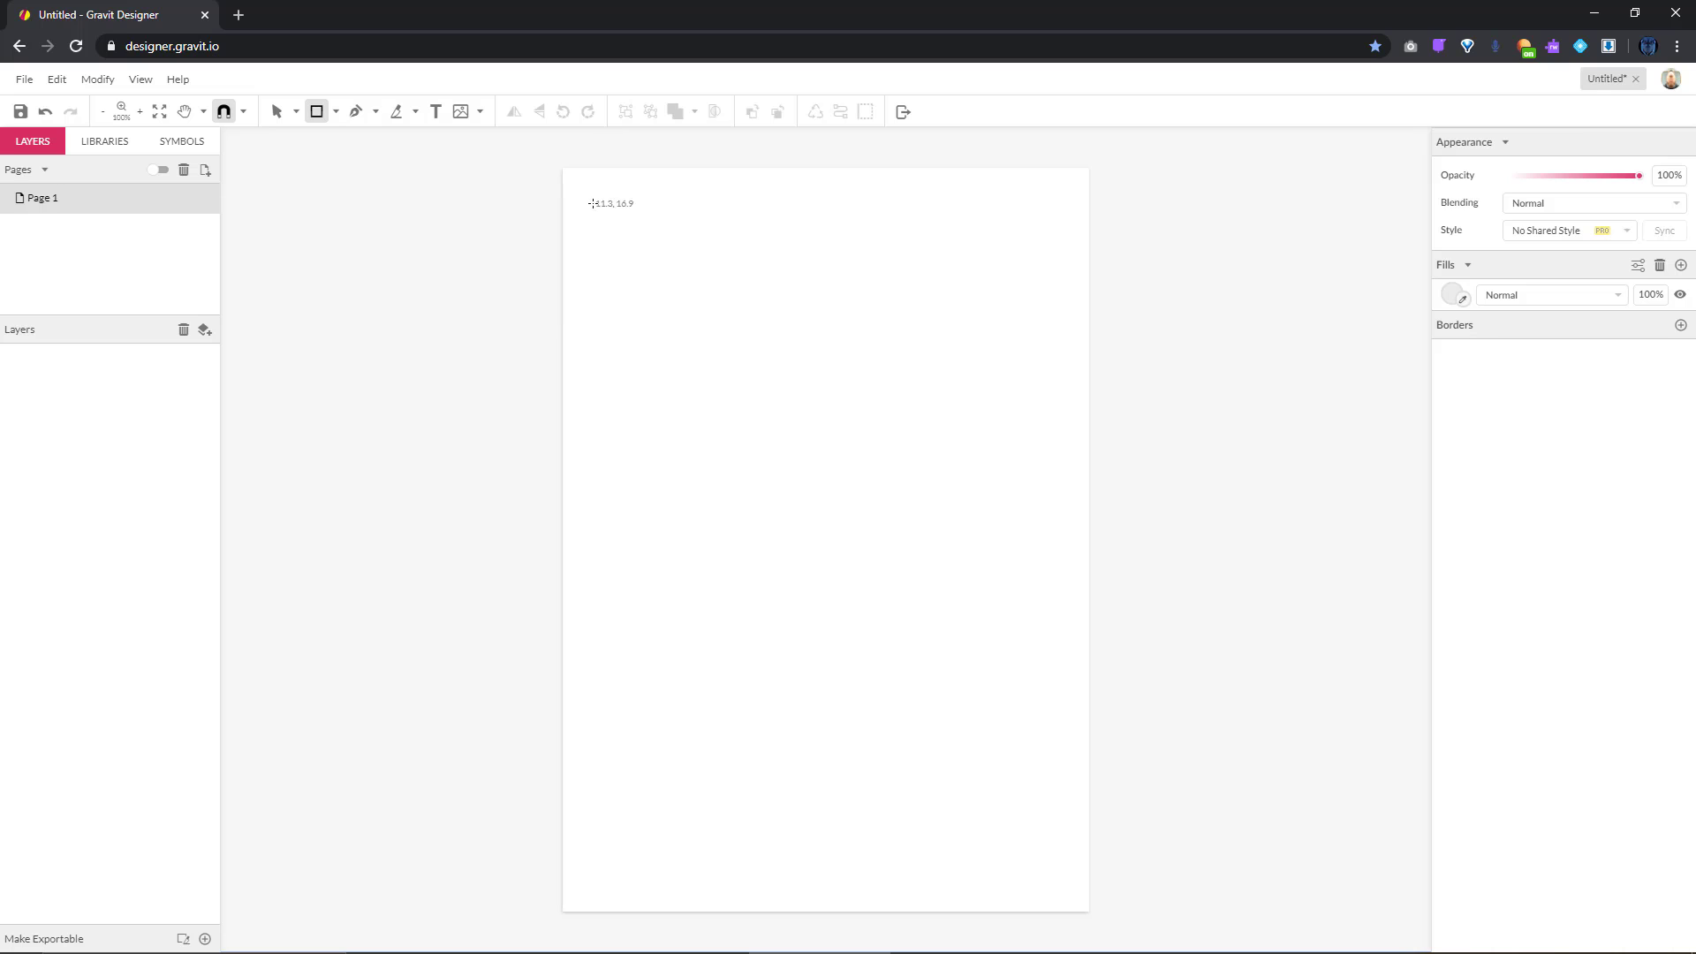
drag(595, 201, 1064, 886)
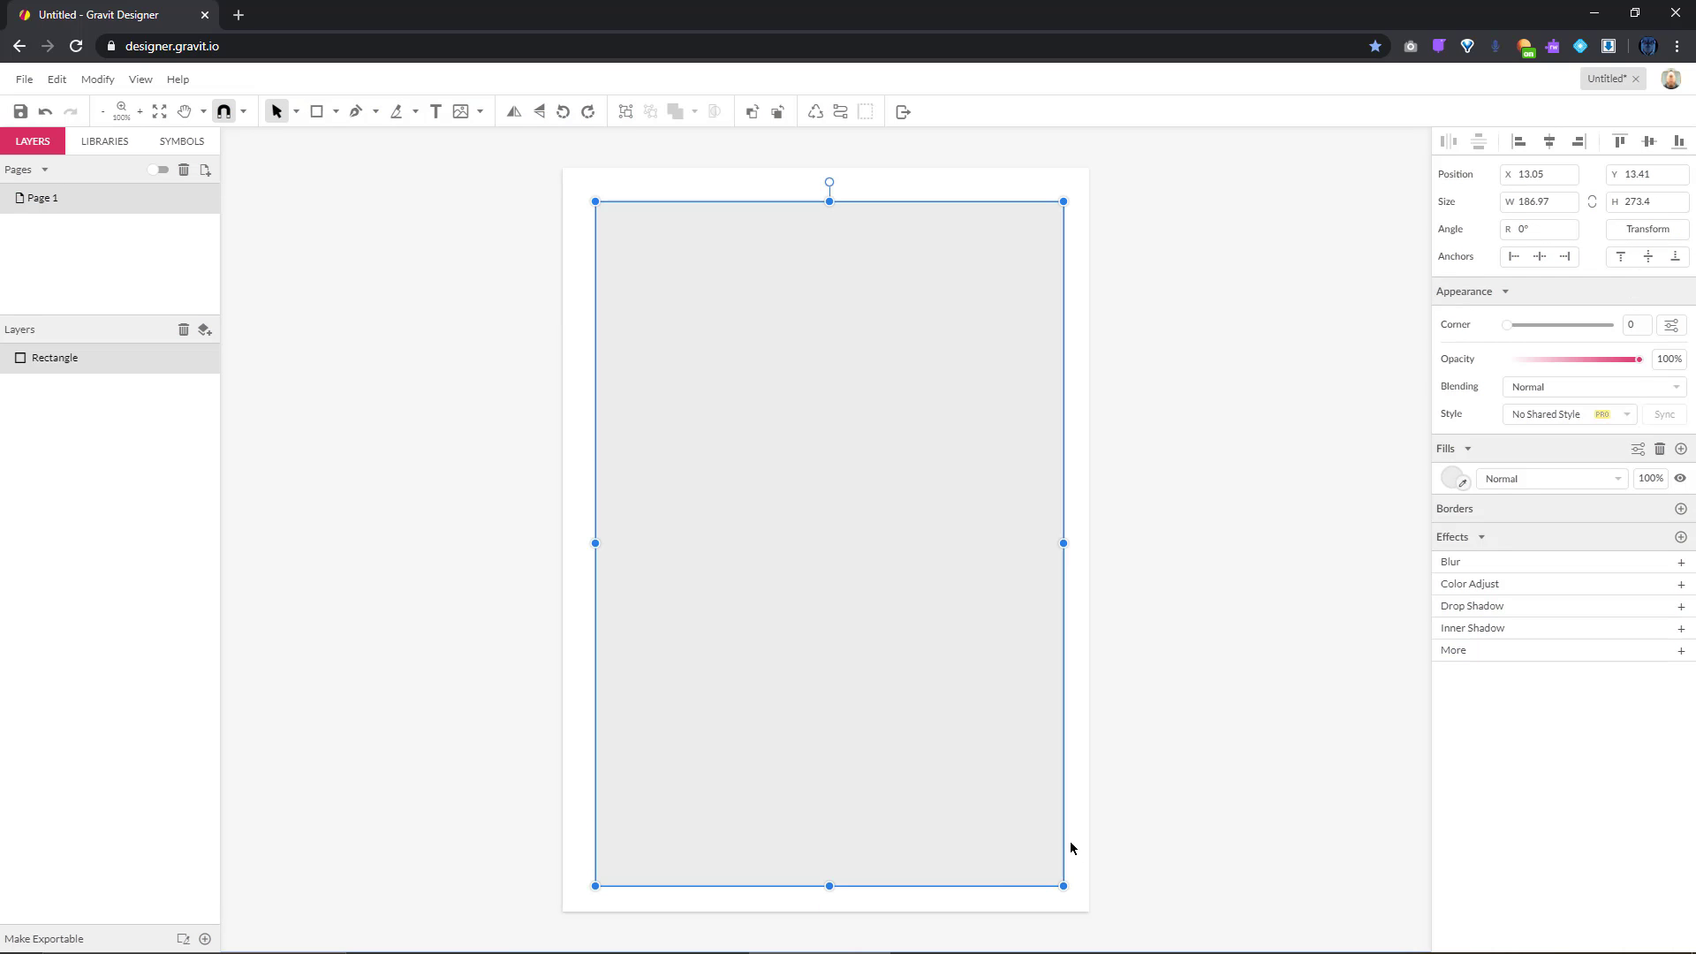
Add a black border to the large rectangle and set its width to 2 pt
click(275, 249)
click(675, 303)
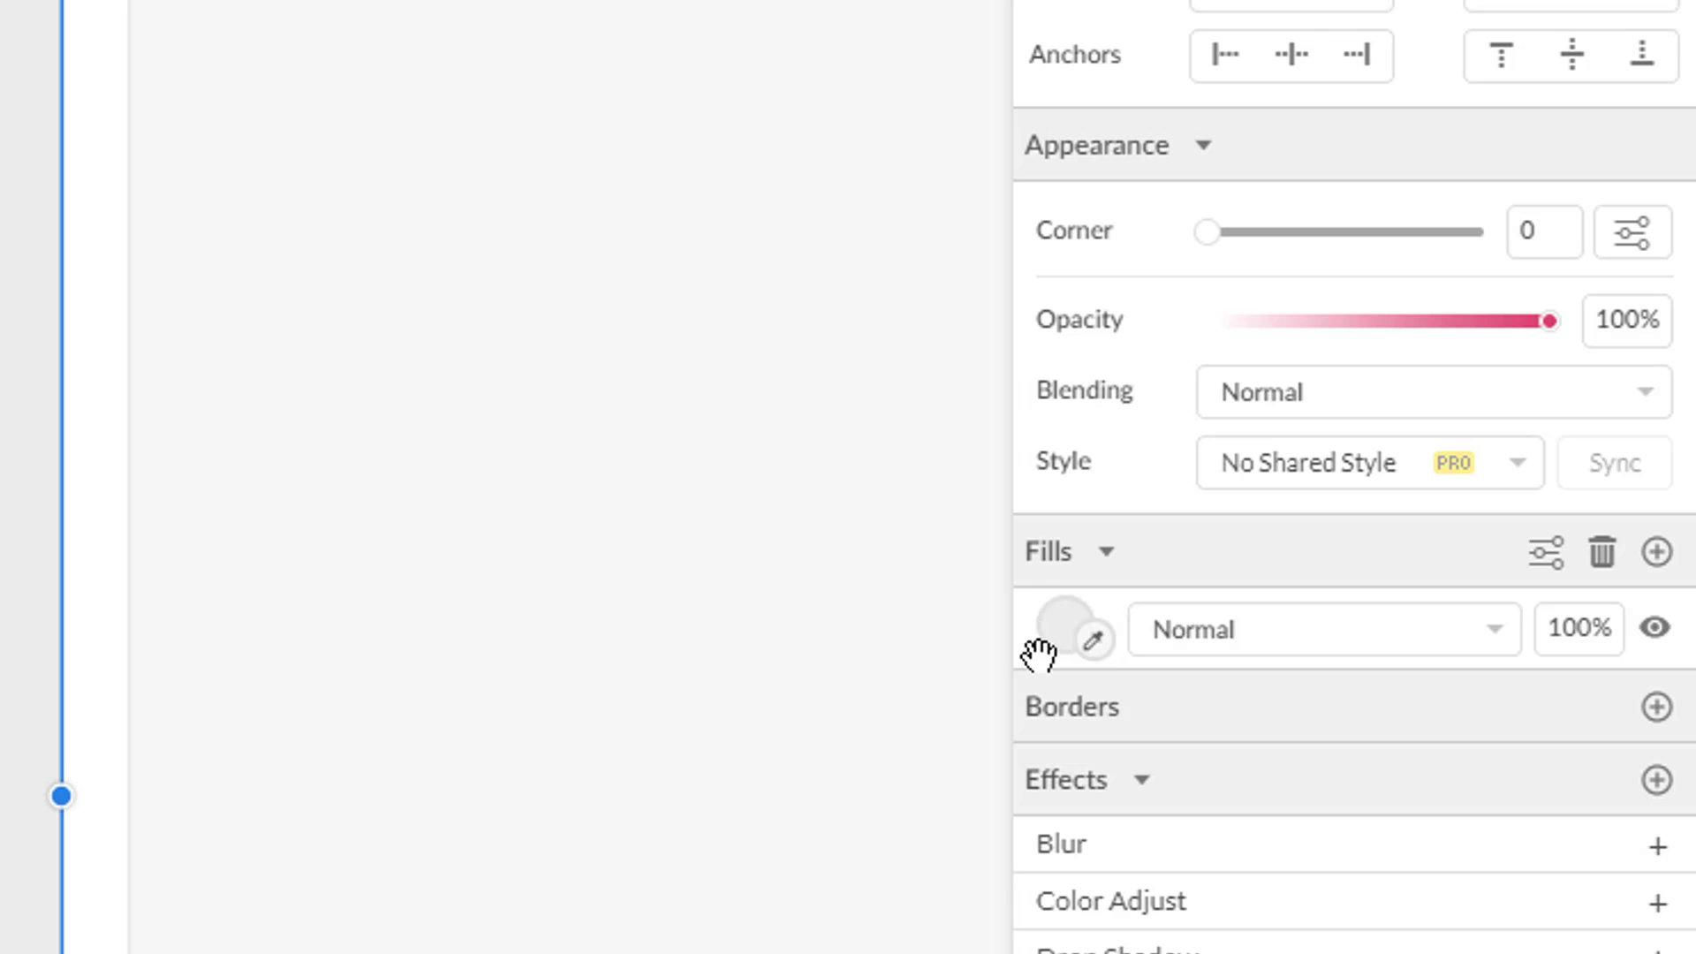
click(1656, 708)
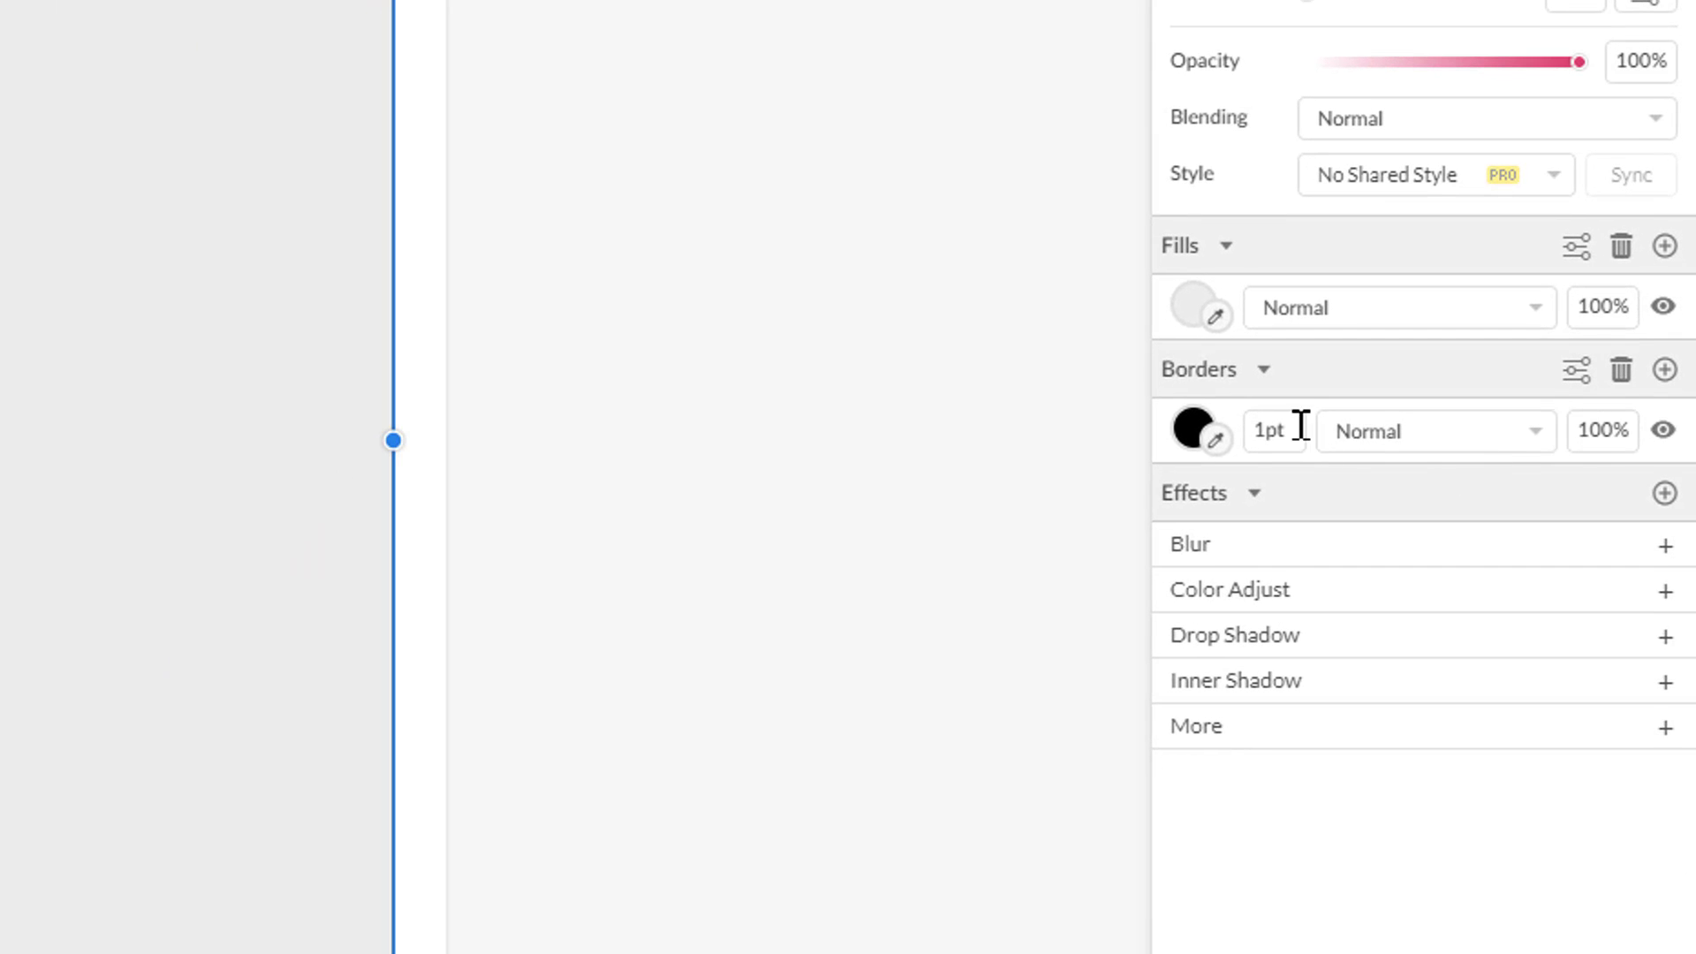
click(1241, 606)
text(2)
key(Return)
click(530, 7)
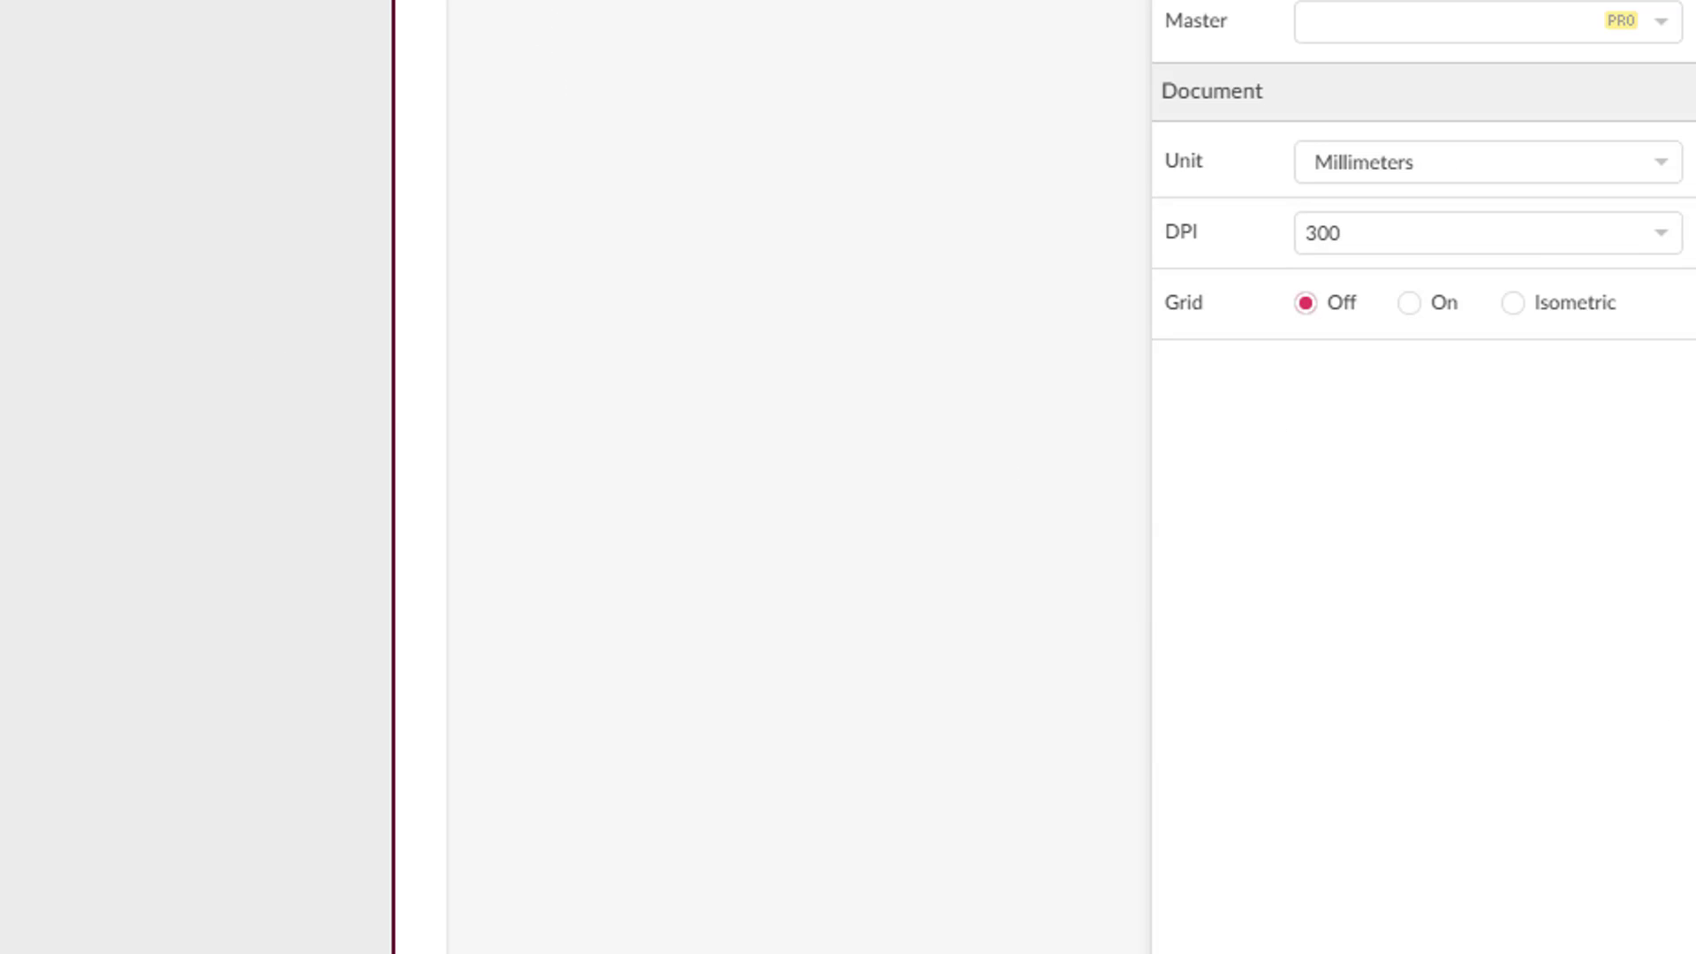
Remove the fill from the large rectangle so only its border is drawn
click(353, 10)
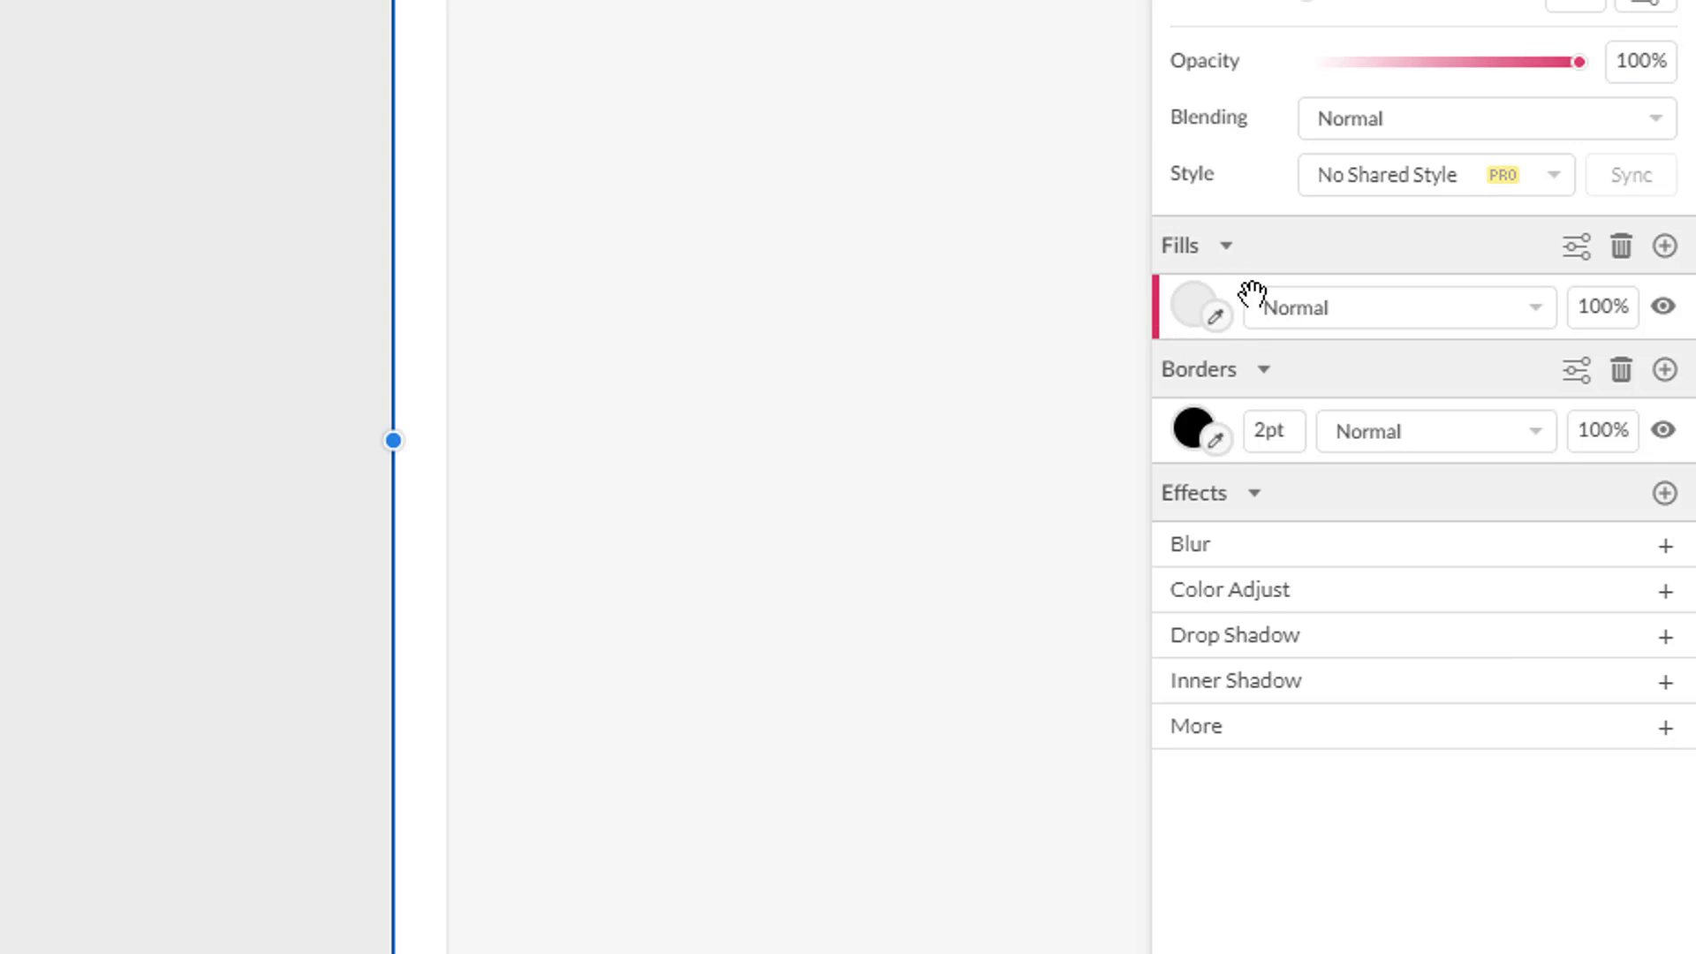
click(1622, 246)
click(603, 349)
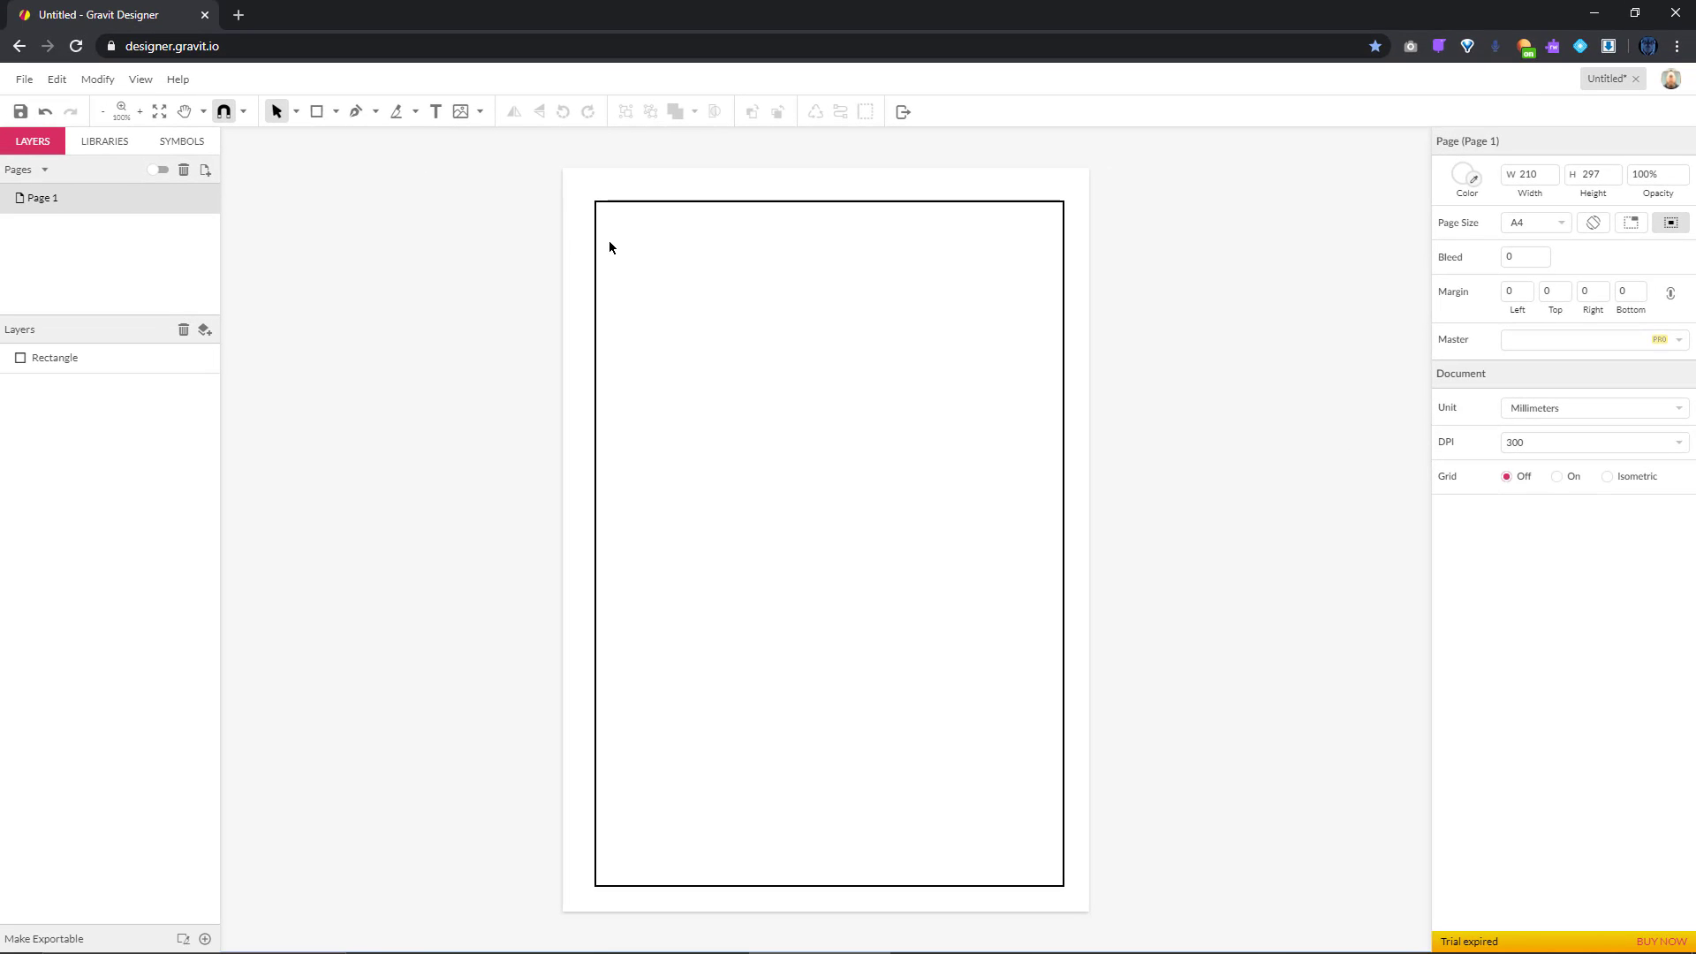
Position the page frame rectangle at X 10, Y 10 mm and set its size to 190 × 277 mm
click(595, 251)
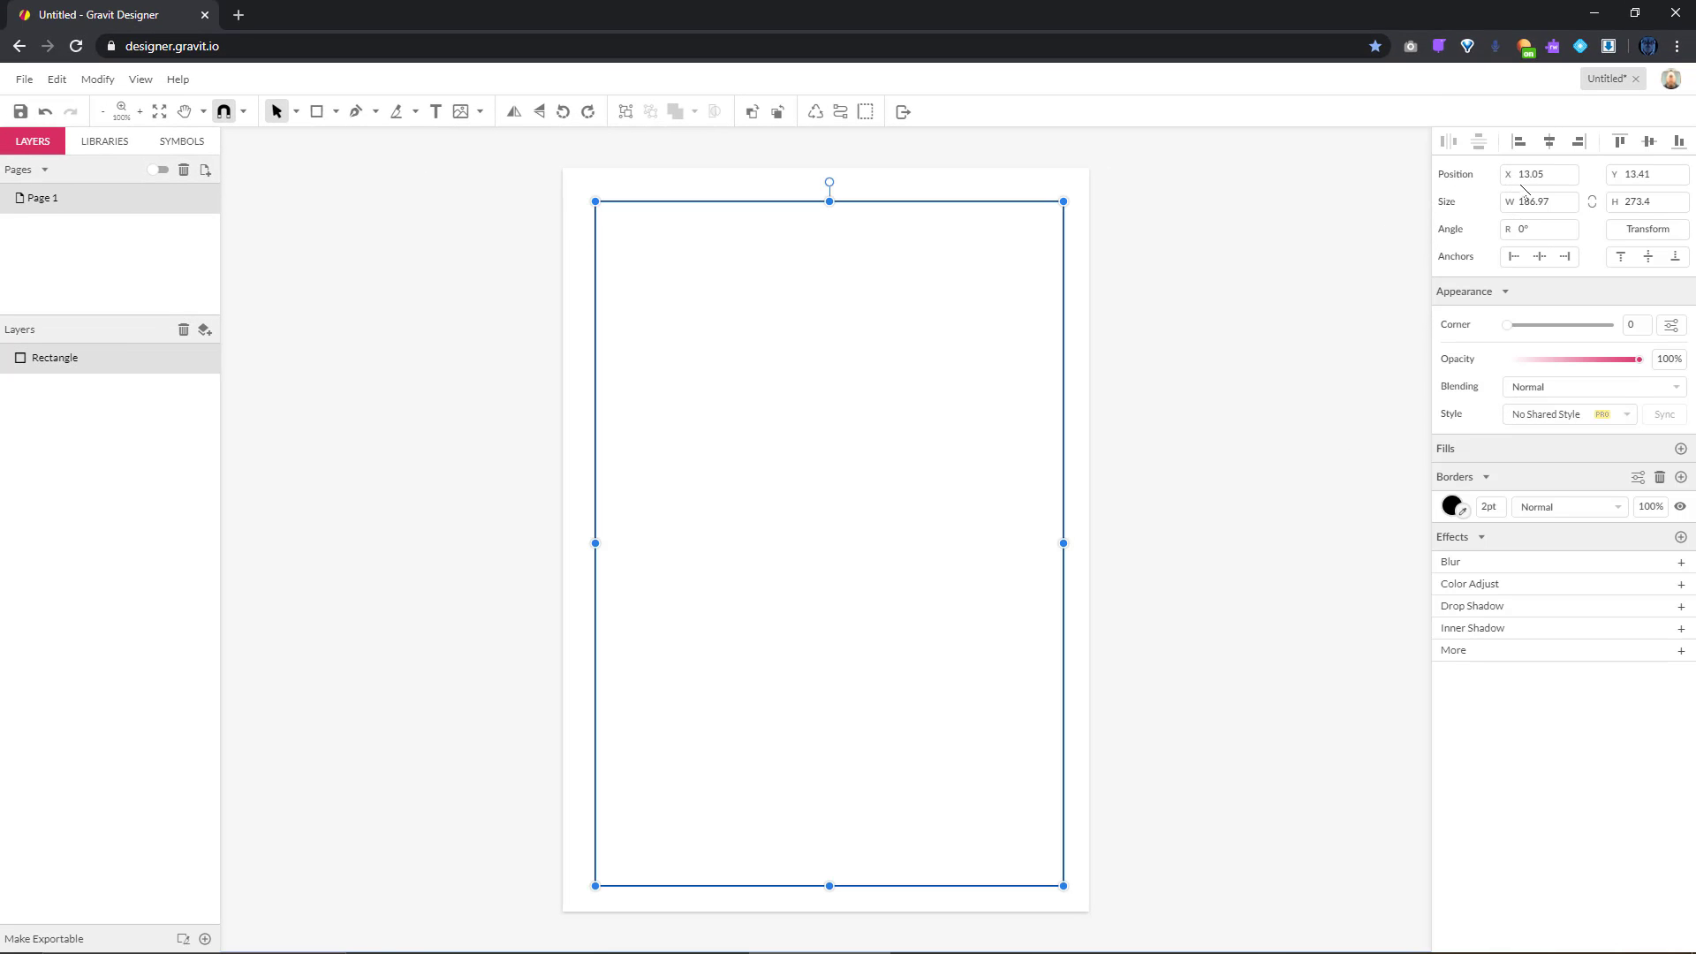
click(1541, 174)
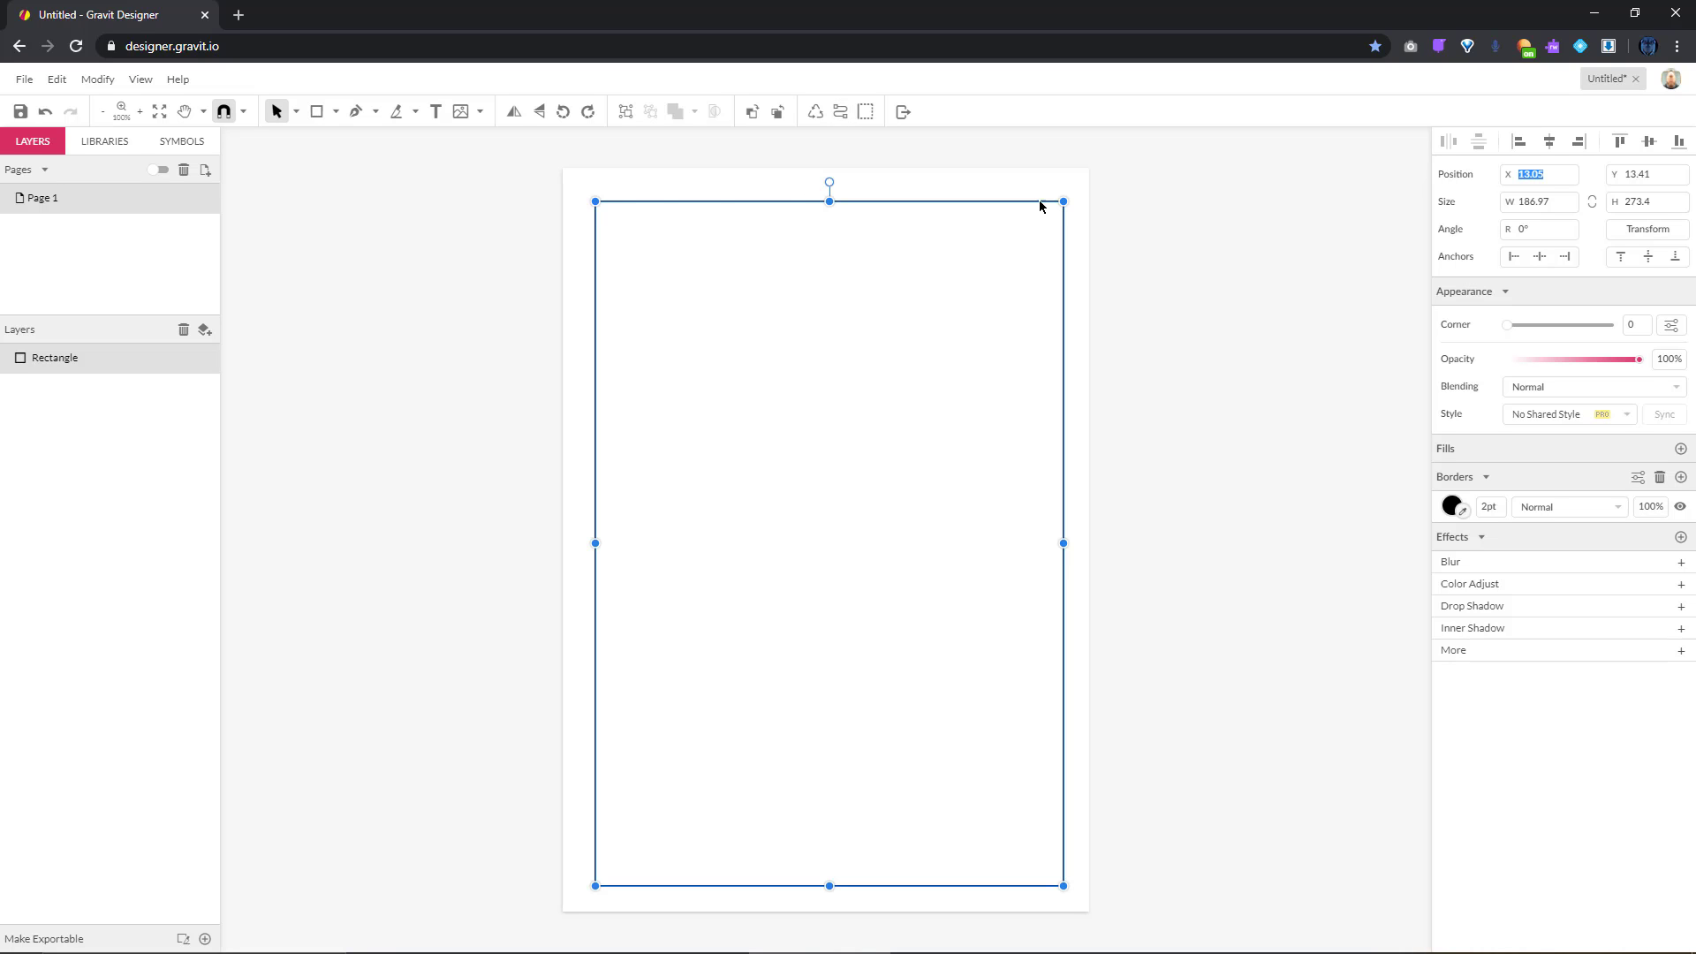
text(10)
key(Tab)
text(10)
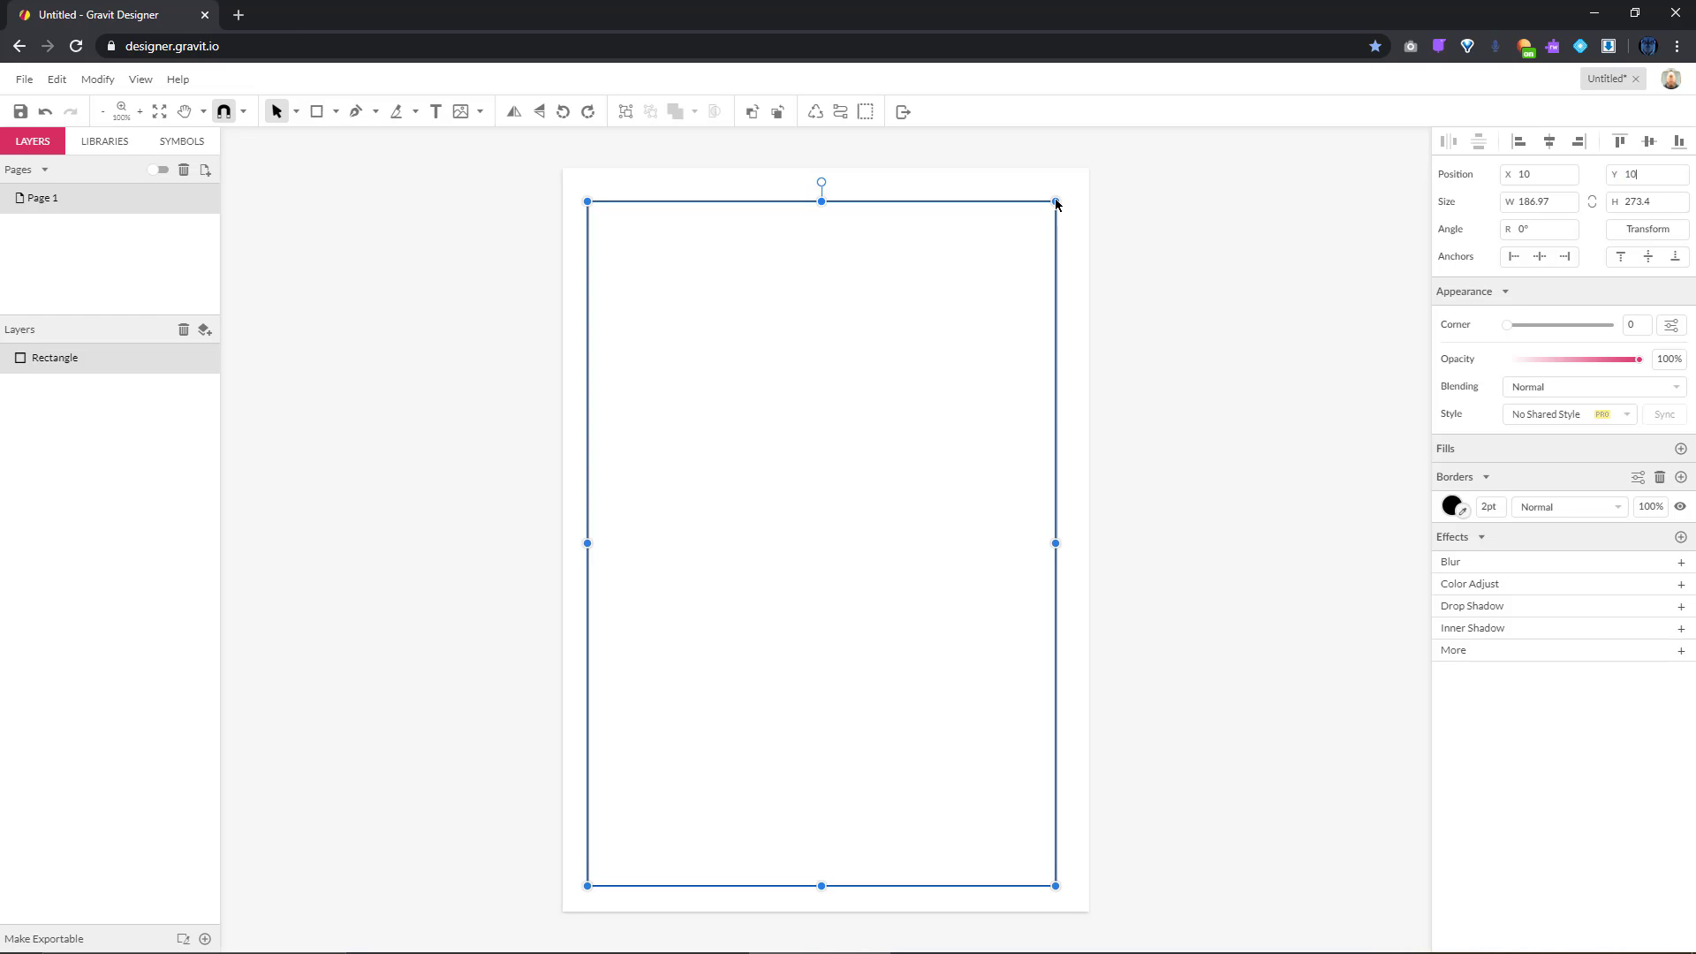
key(Tab)
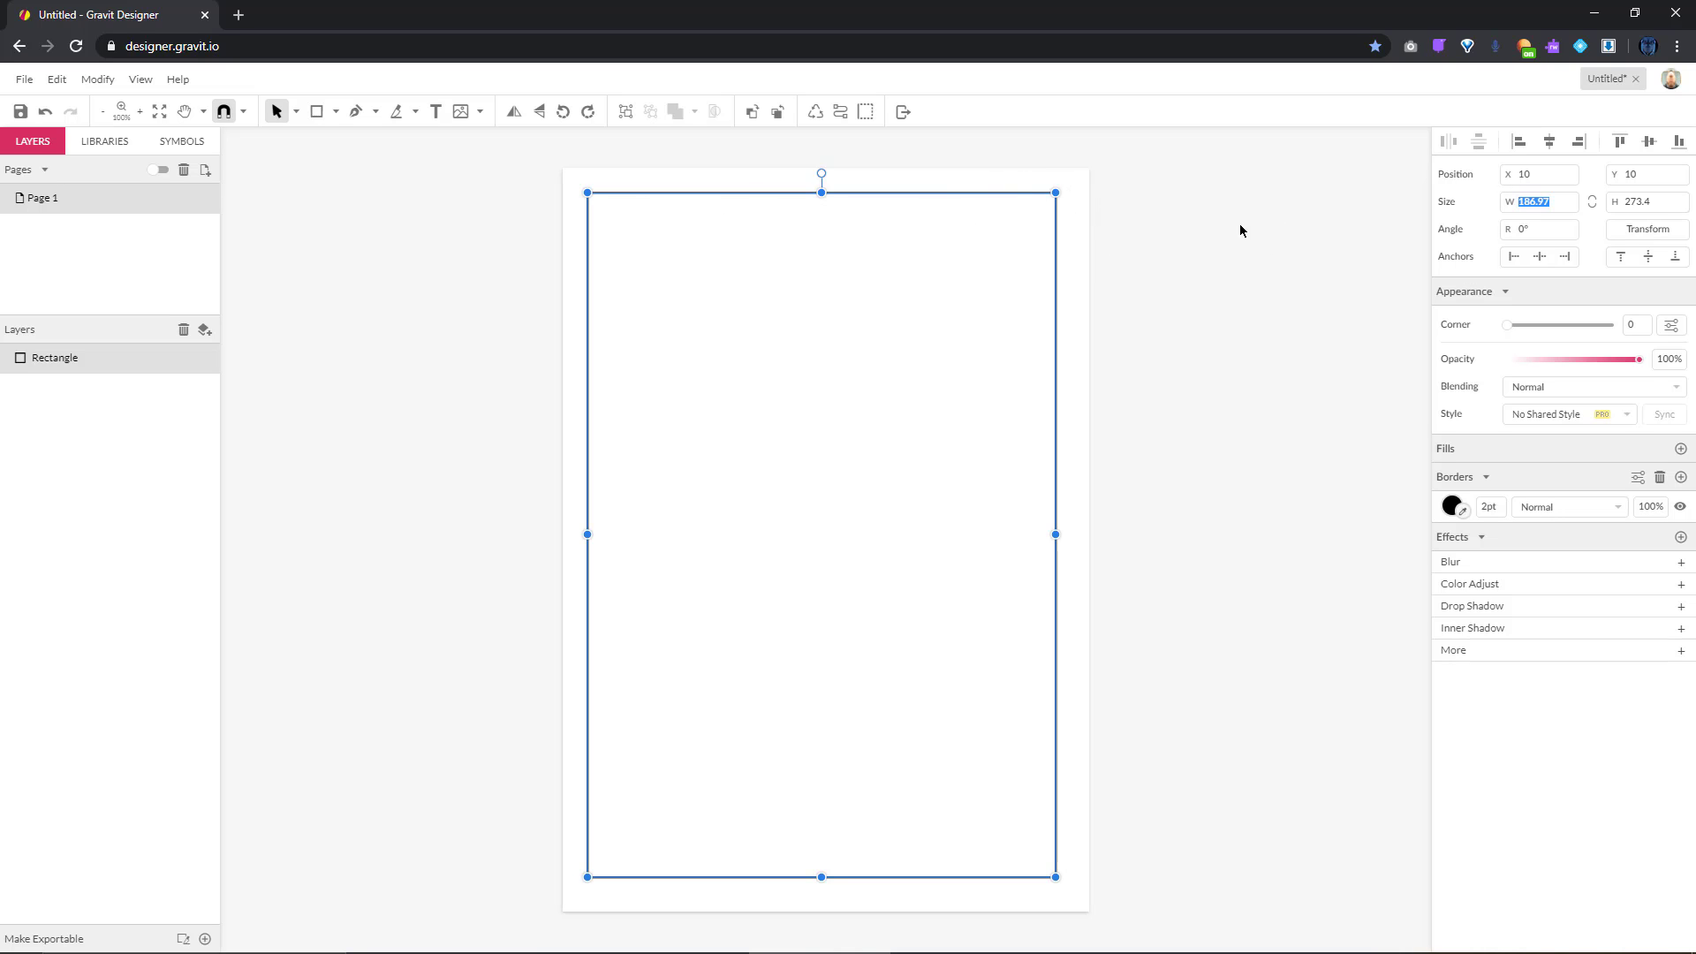
text(190)
key(Tab)
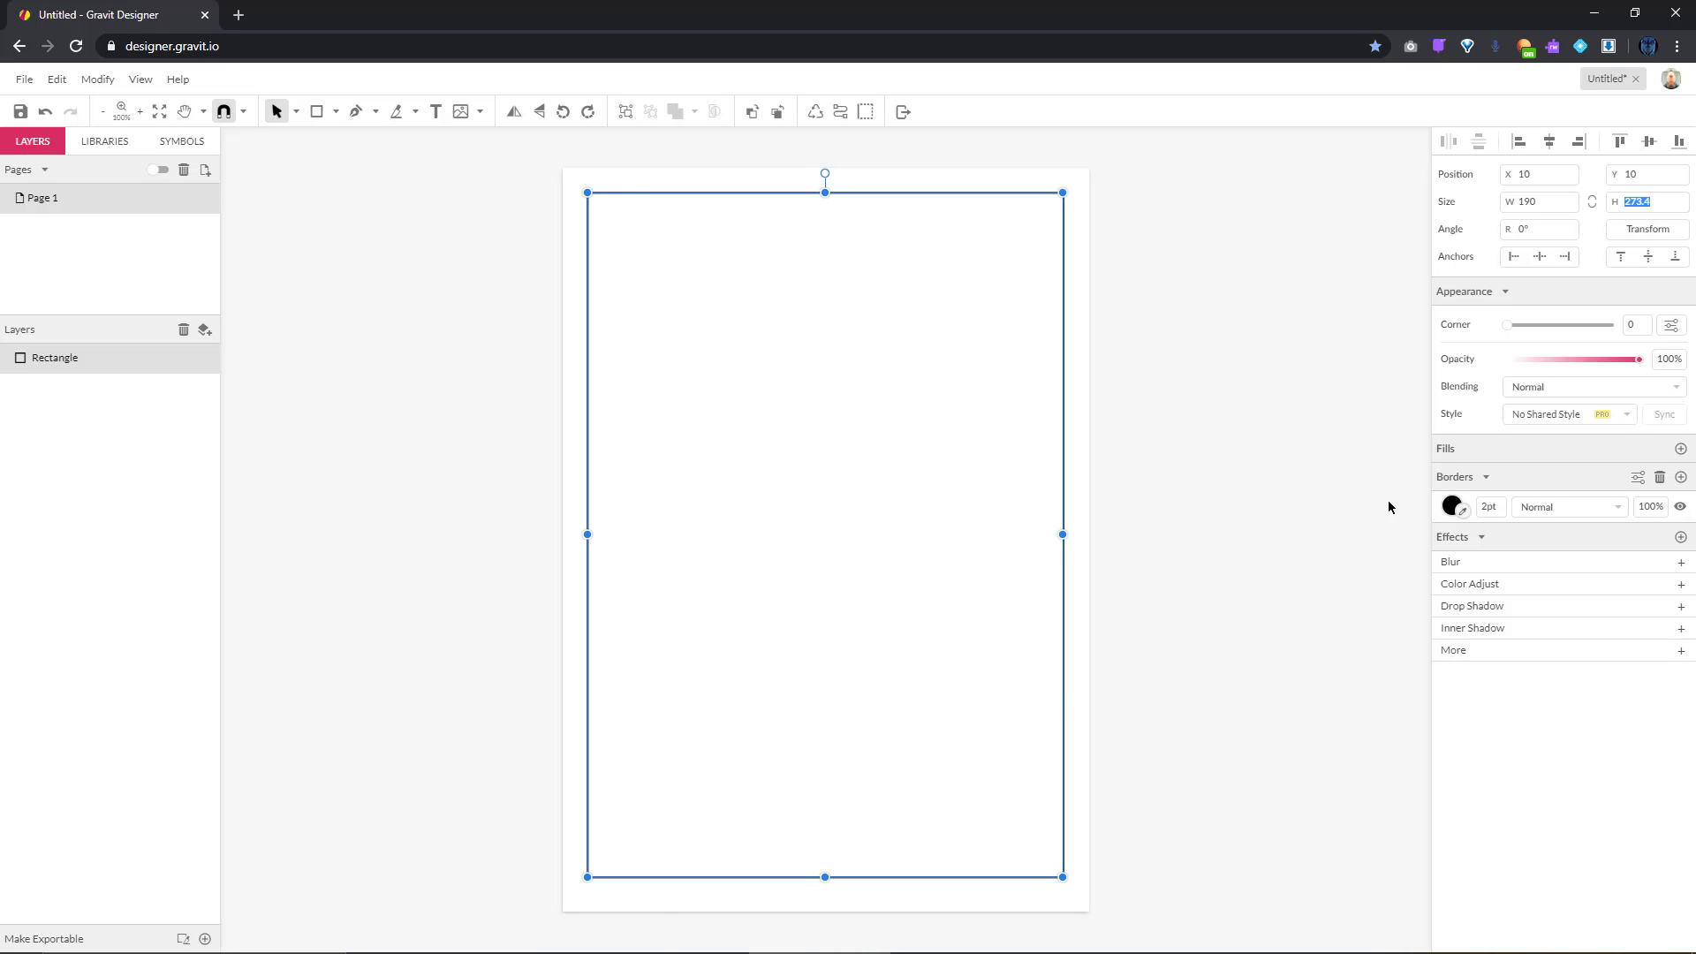
text(277)
key(Tab)
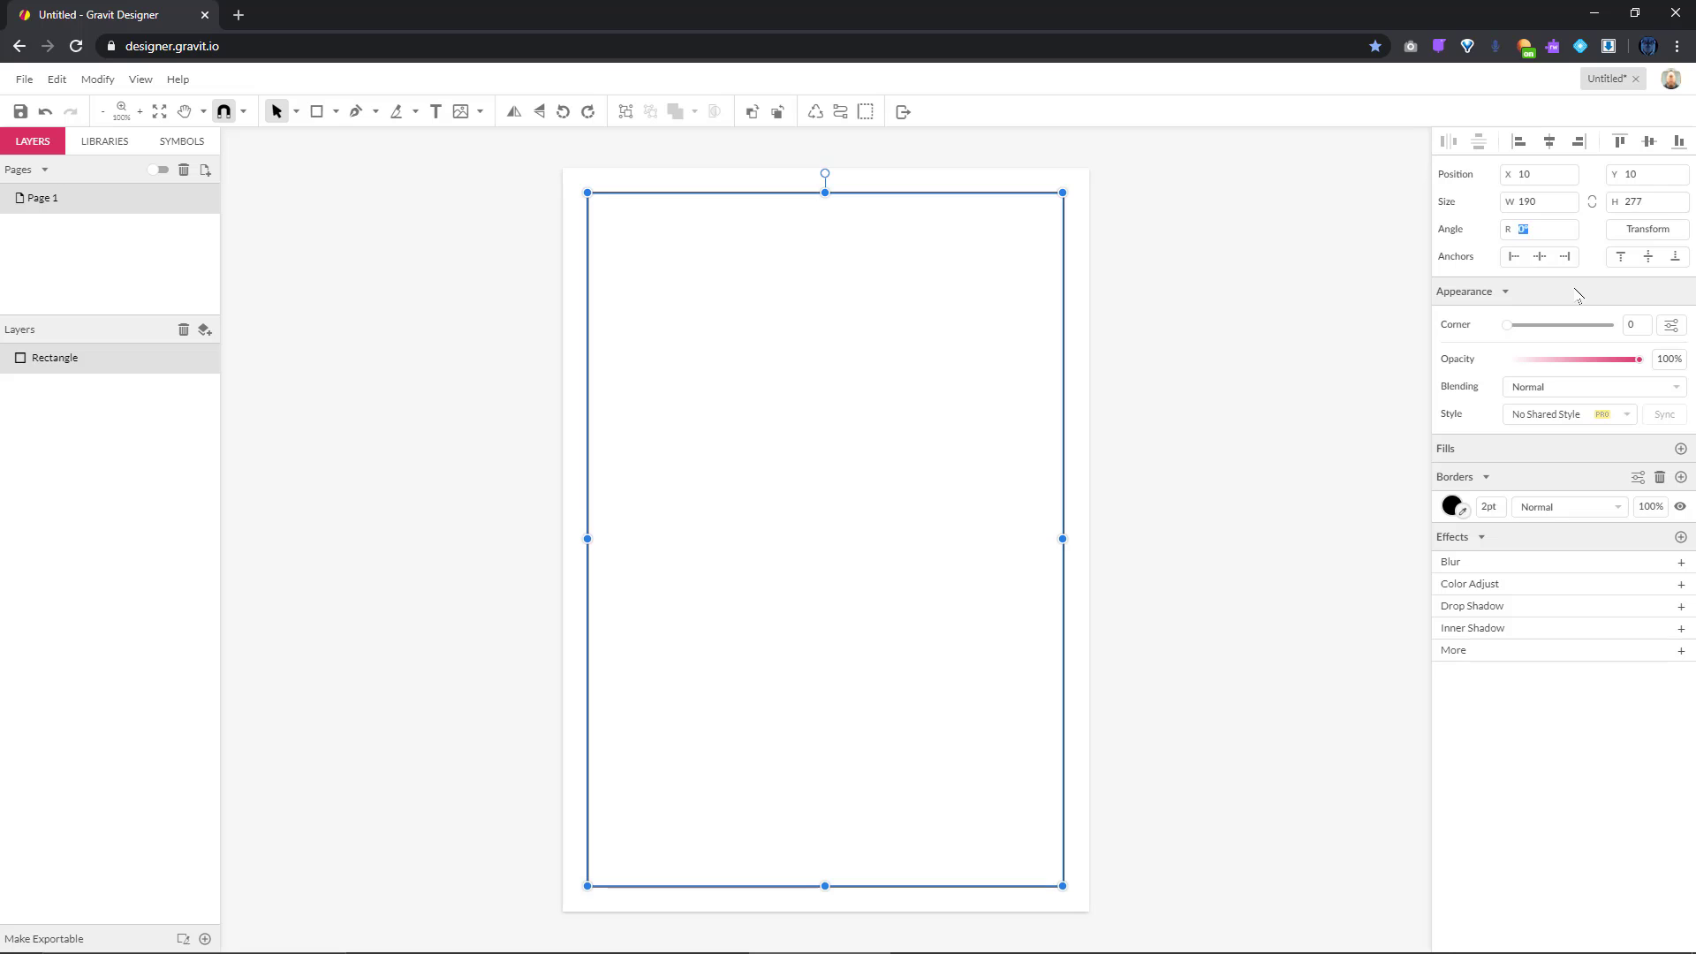
click(1173, 694)
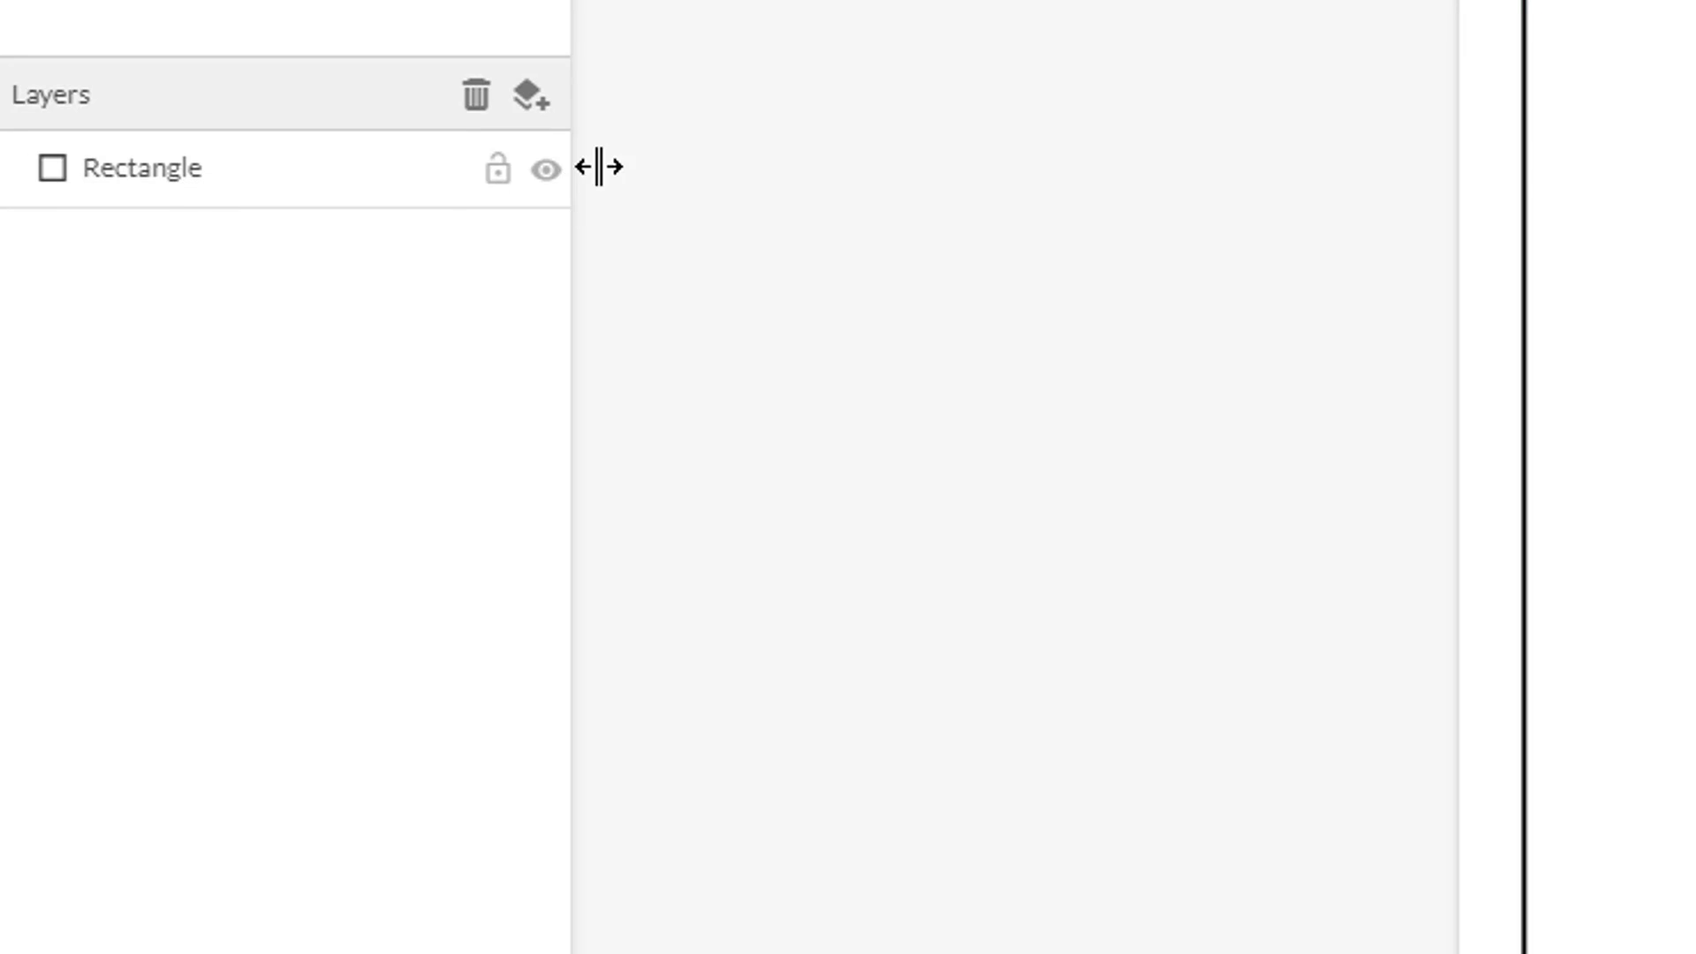
Lock the page frame rectangle against selection and editing
click(1525, 133)
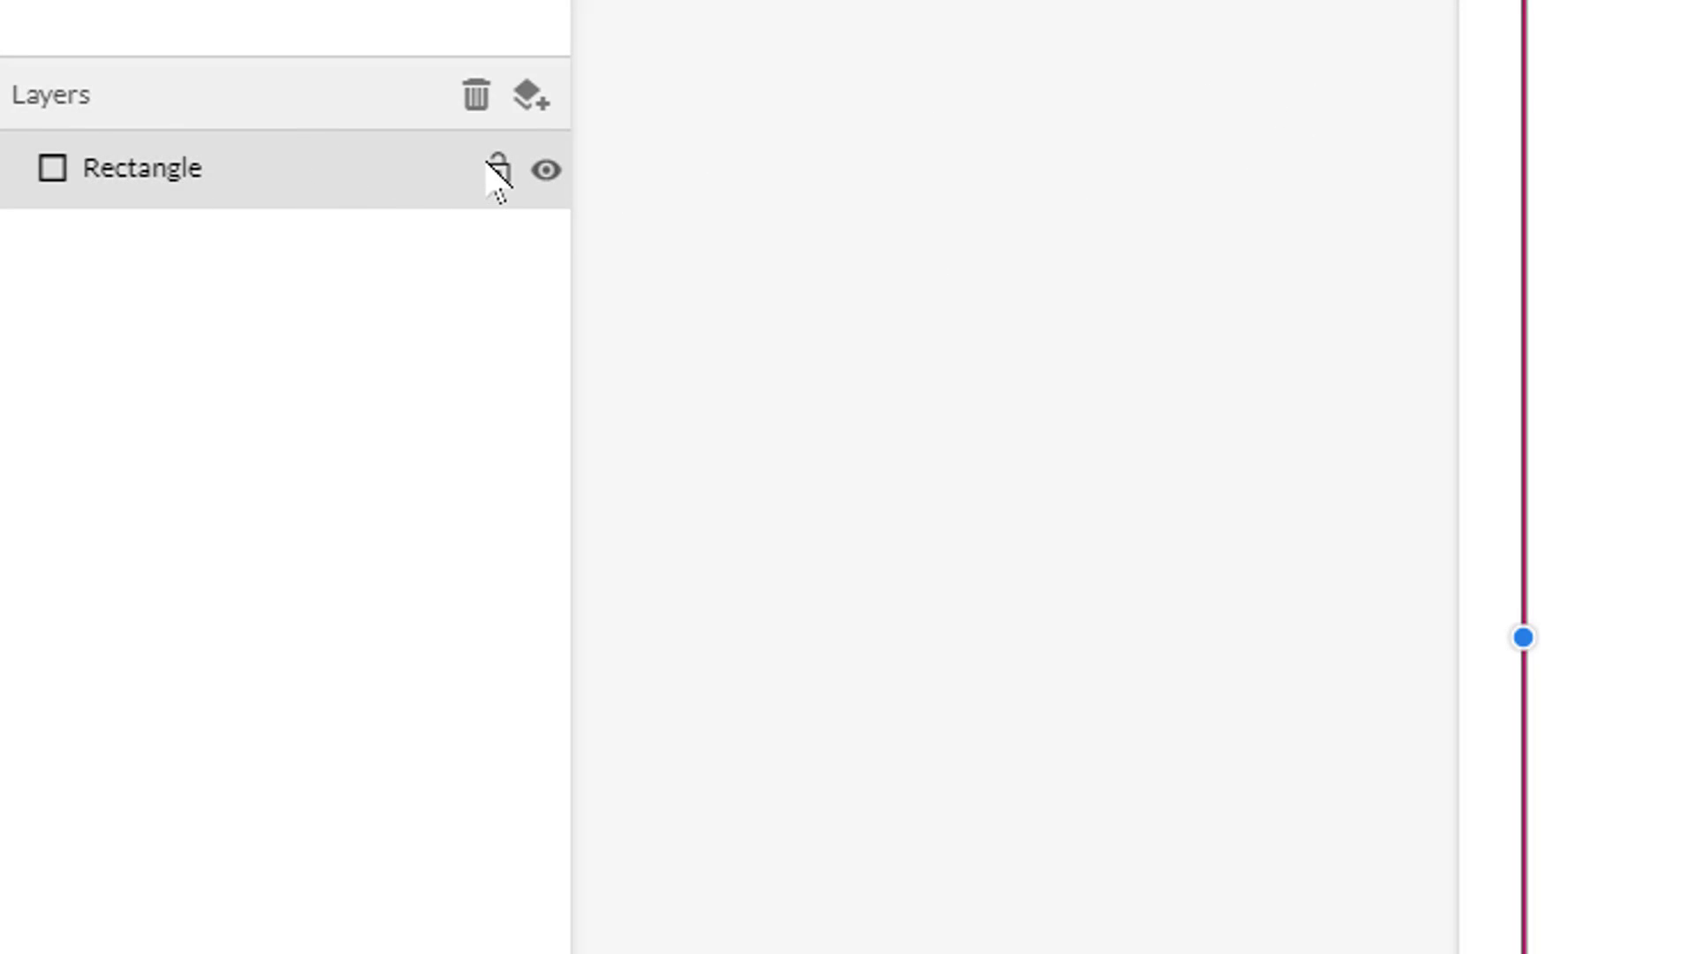
click(495, 168)
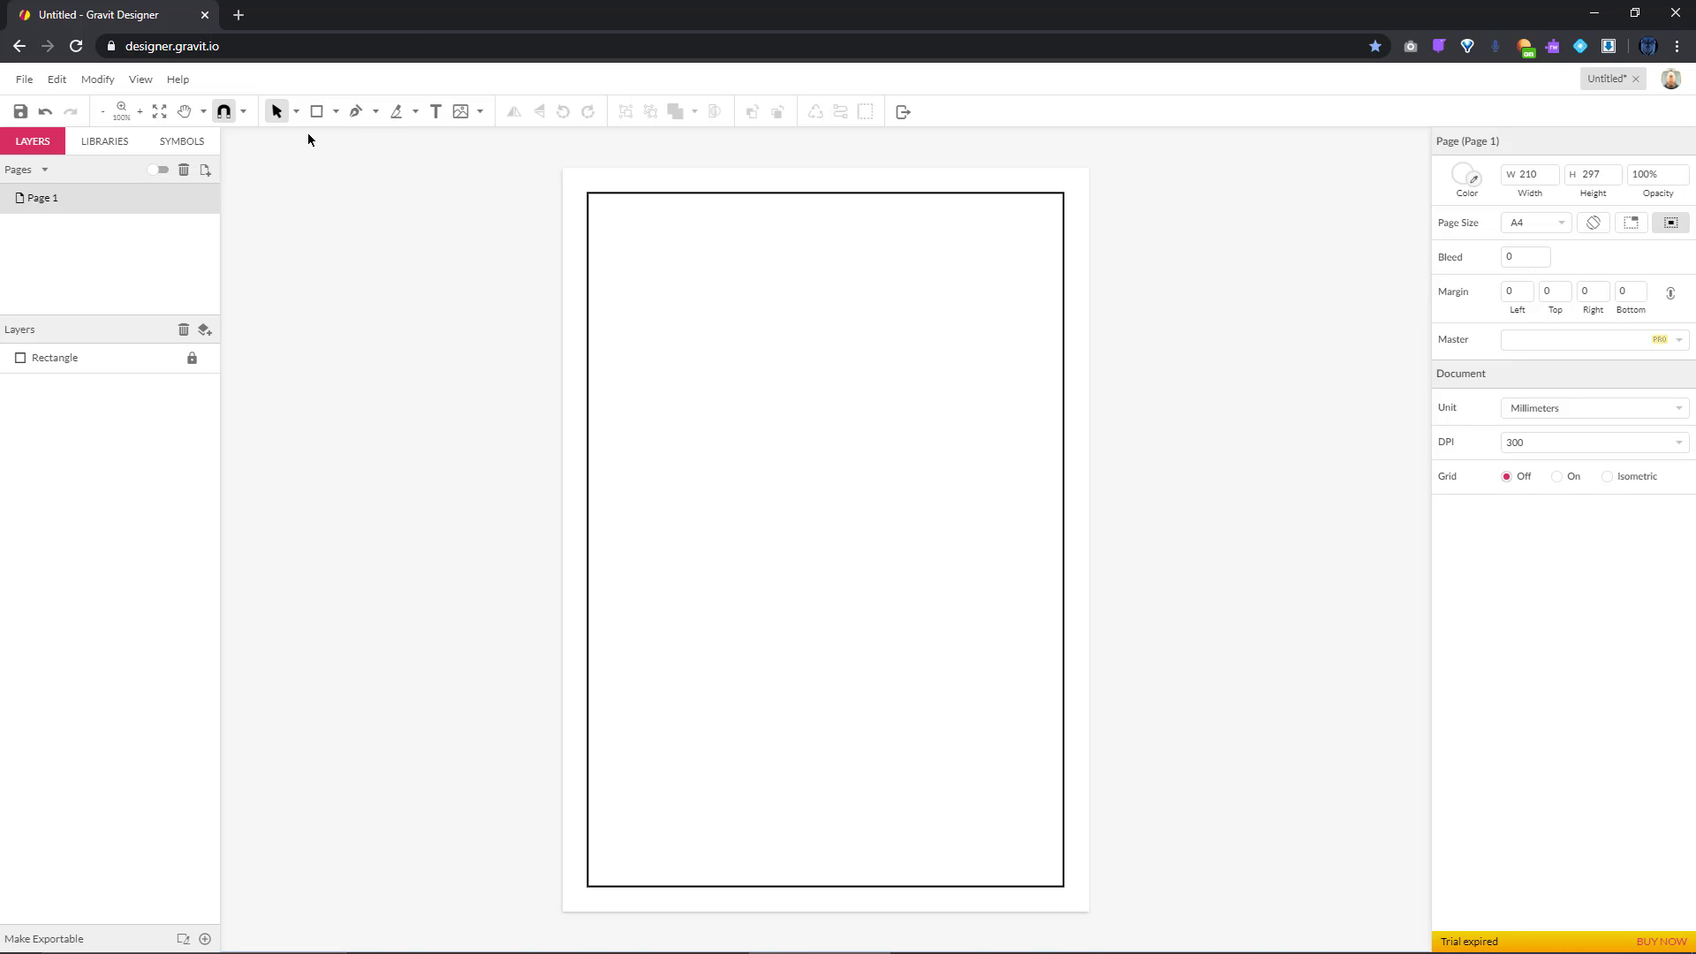
Draw a square about 52 mm wide inside the frame and a tall rectangle about 35 × 176 mm to its right
click(316, 112)
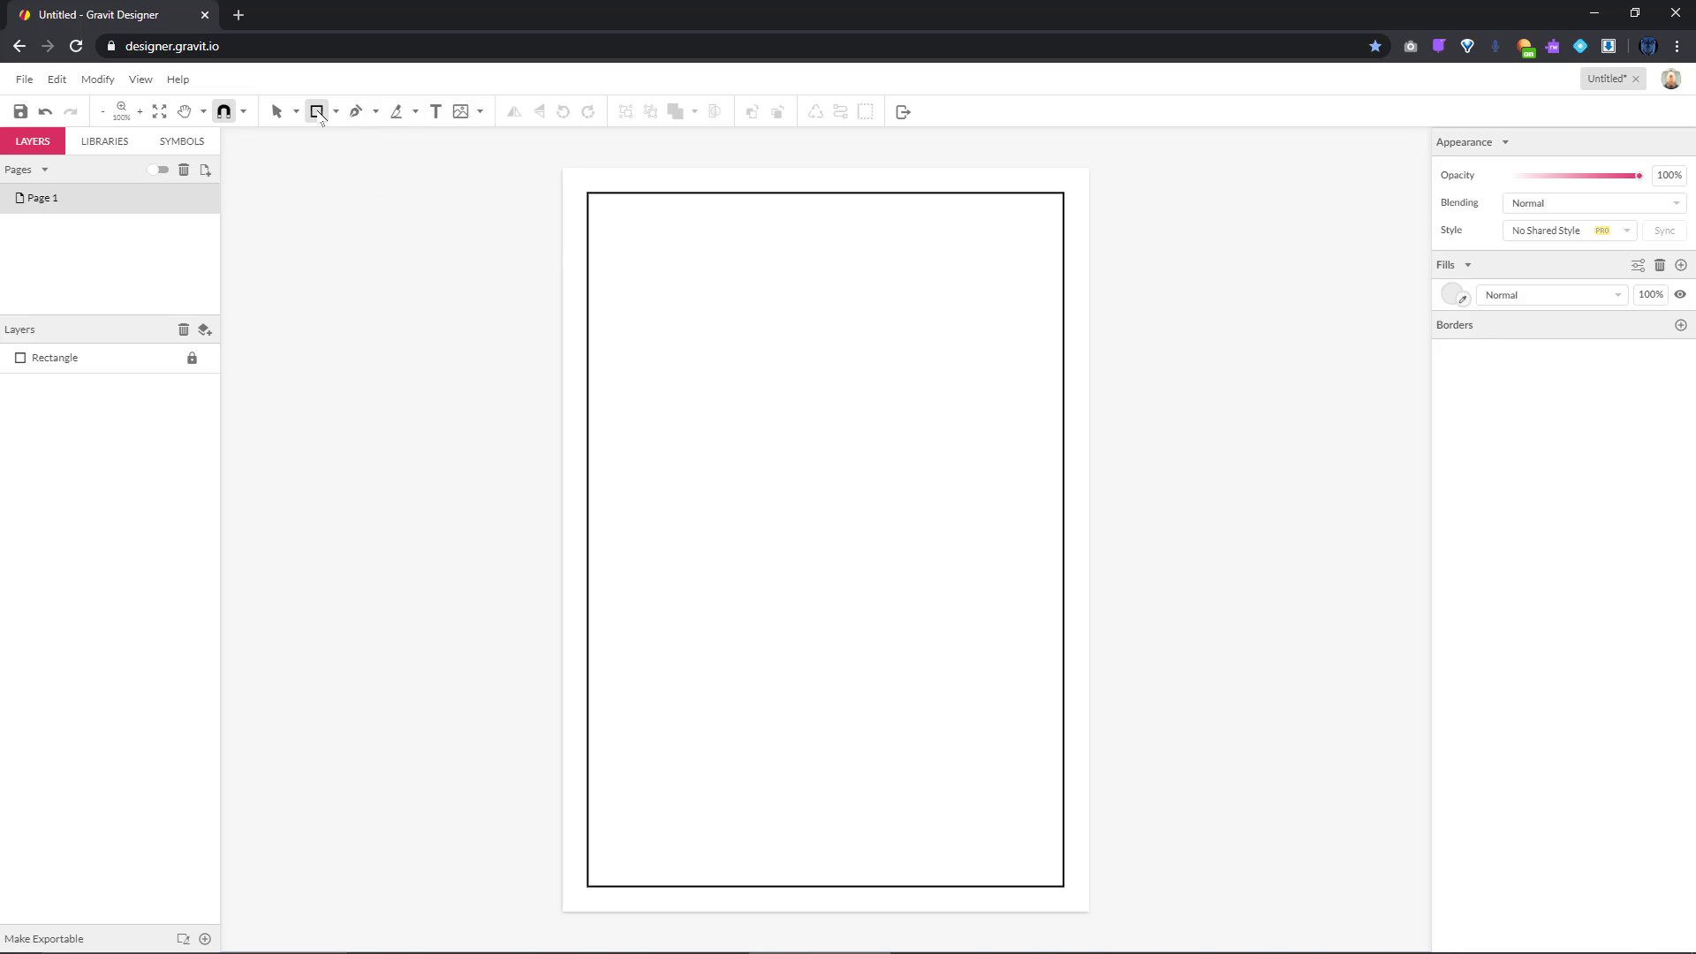
mouse_move(641, 344)
mouse_down()
mouse_move(756, 453)
mouse_move(750, 411)
mouse_move(770, 419)
mouse_up()
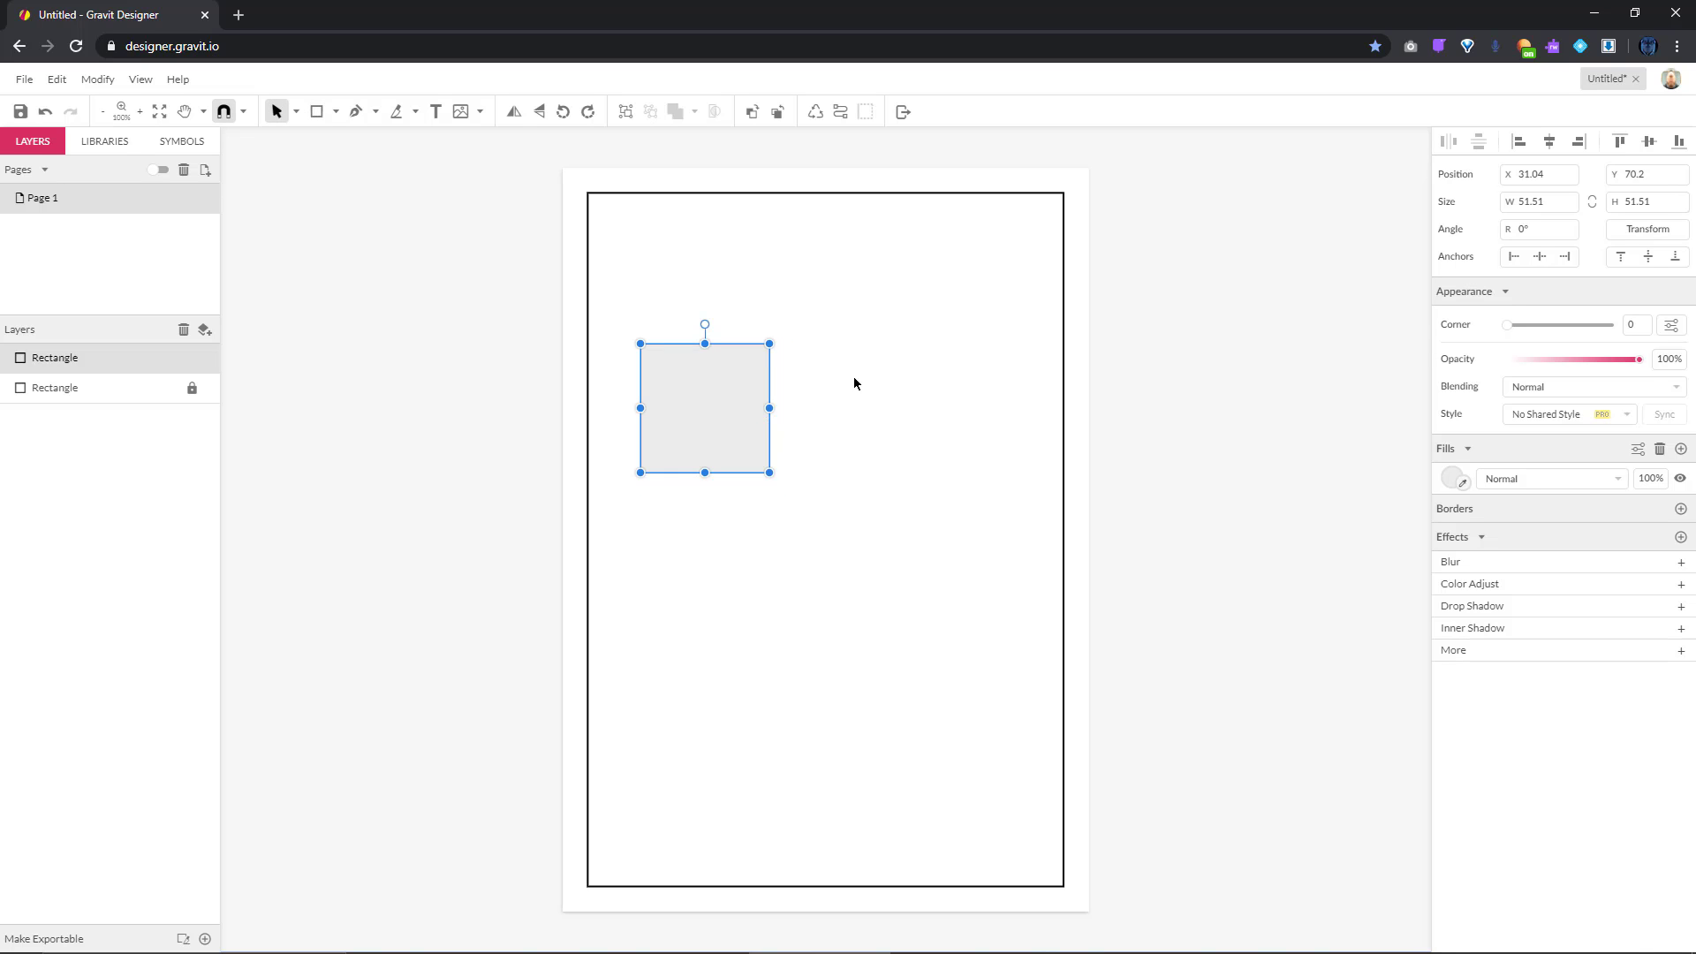
click(317, 111)
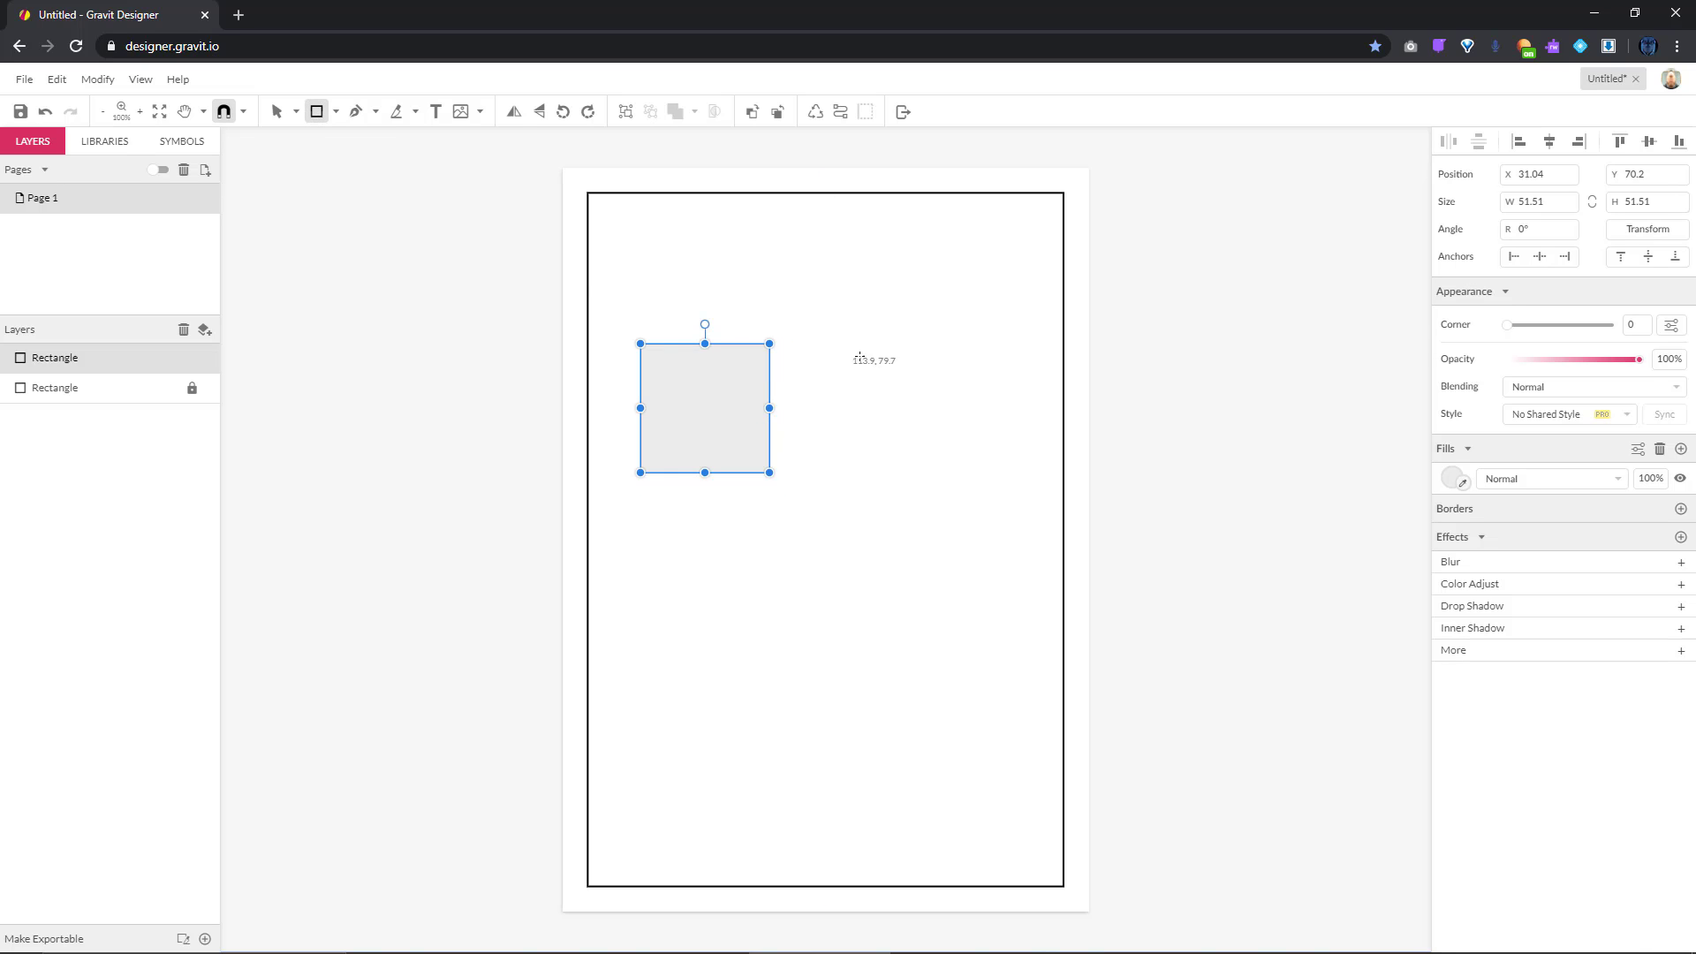
drag(875, 343, 962, 782)
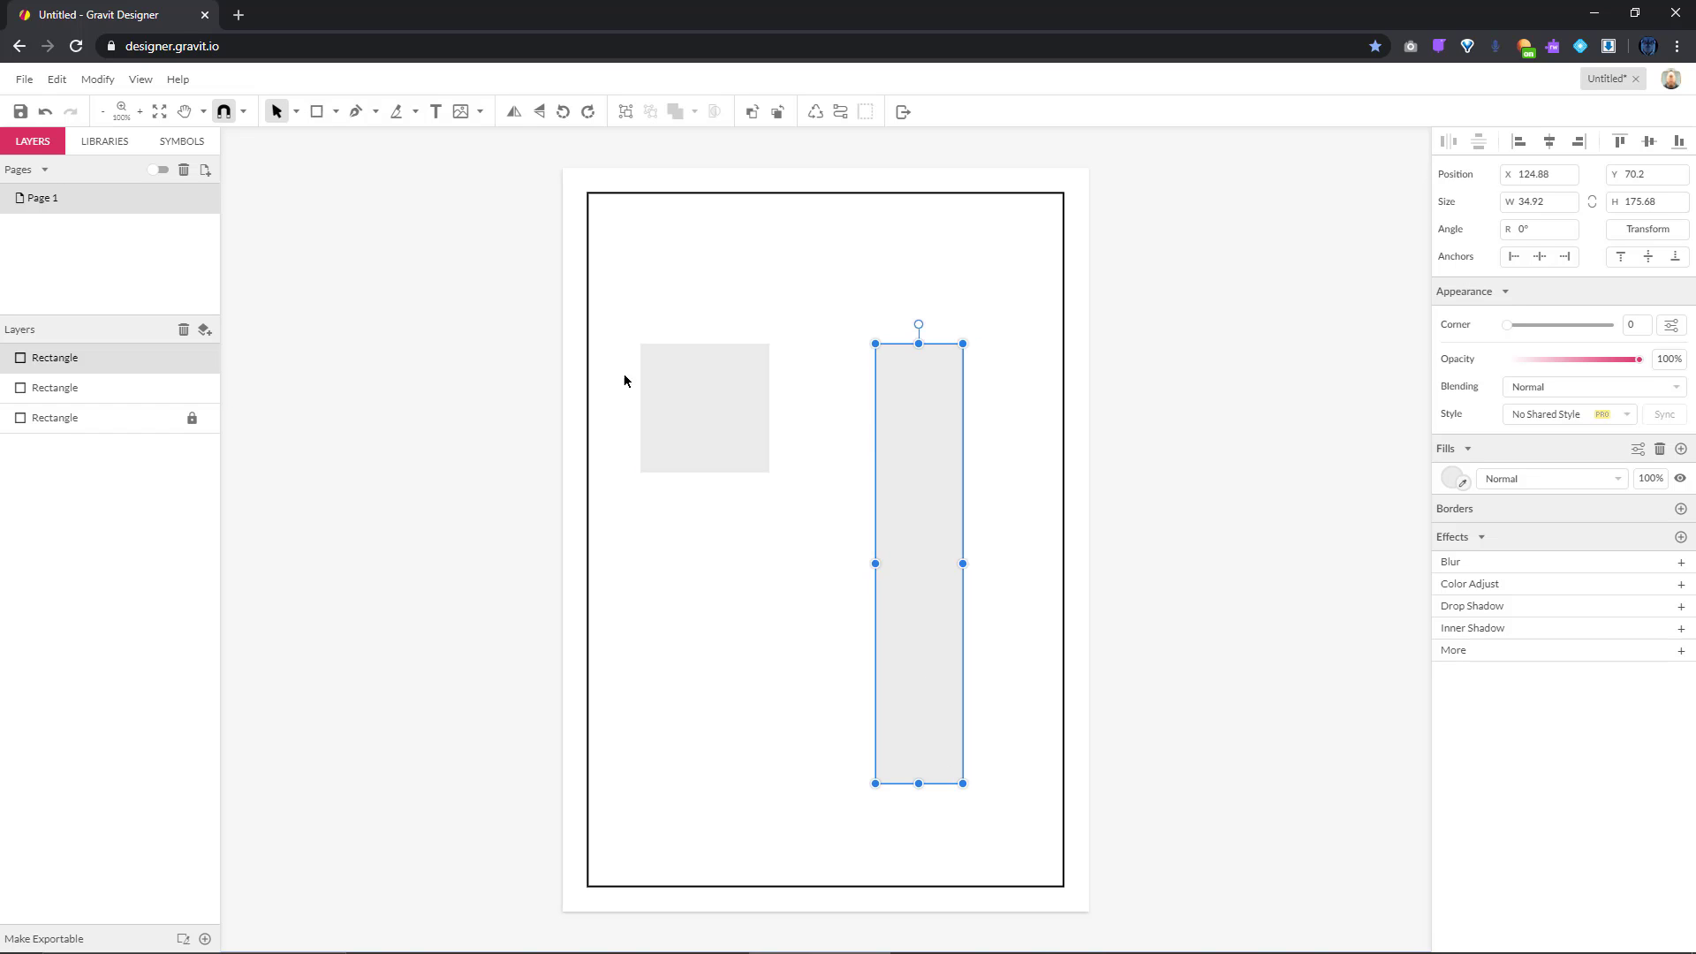
Move the square and the tall rectangle so their top edges align at about Y 68 mm
mouse_move(680, 385)
mouse_down()
mouse_move(745, 369)
mouse_move(740, 393)
mouse_move(702, 385)
mouse_up()
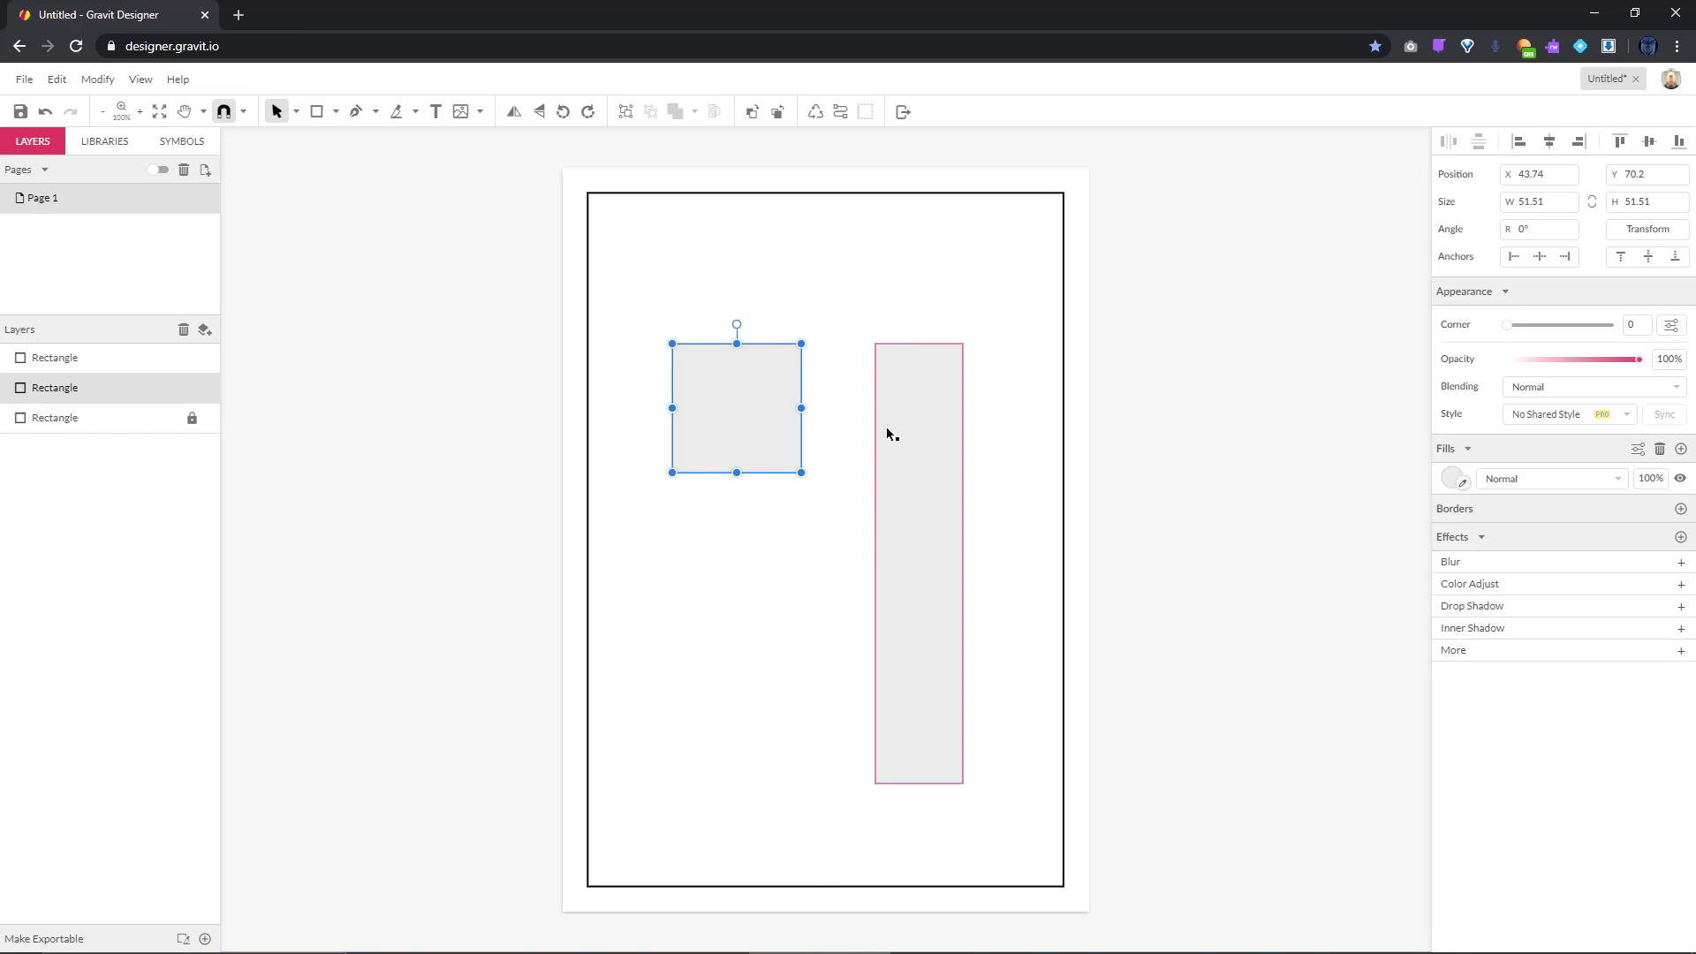
mouse_move(887, 433)
mouse_down()
mouse_move(909, 406)
mouse_move(906, 426)
mouse_up()
mouse_move(744, 417)
mouse_down()
mouse_move(783, 486)
mouse_move(804, 442)
mouse_move(722, 435)
mouse_up()
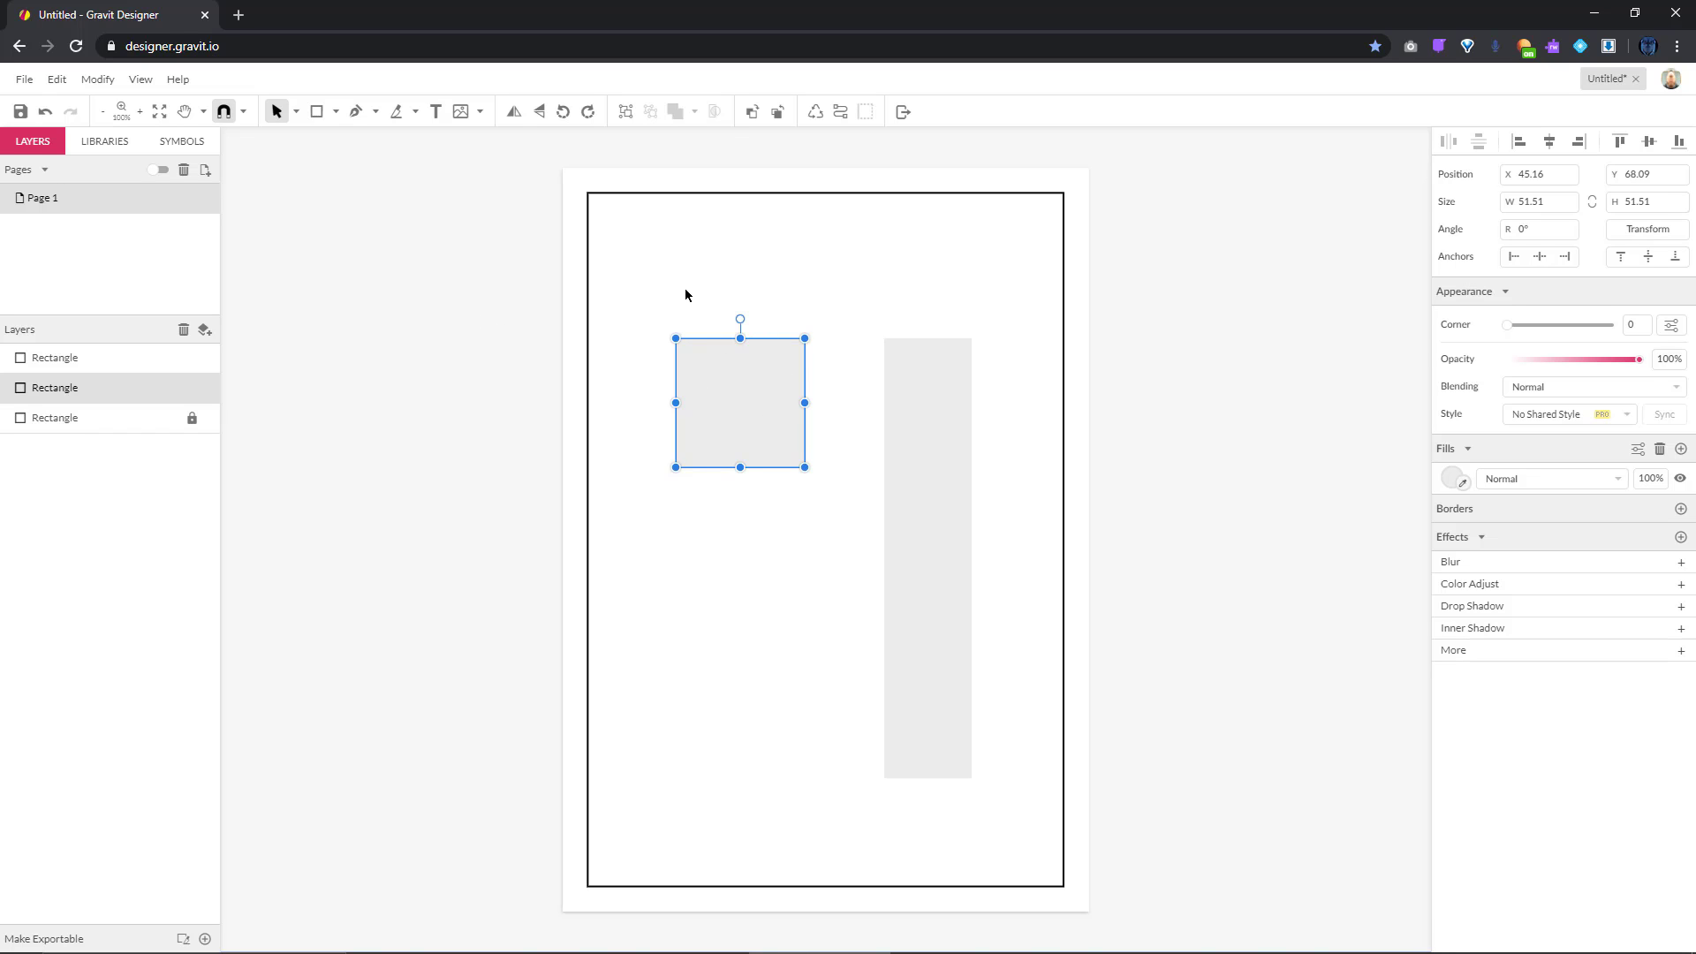
Add a 1 pt black border to both the square and the tall rectangle
drag(676, 298, 1028, 705)
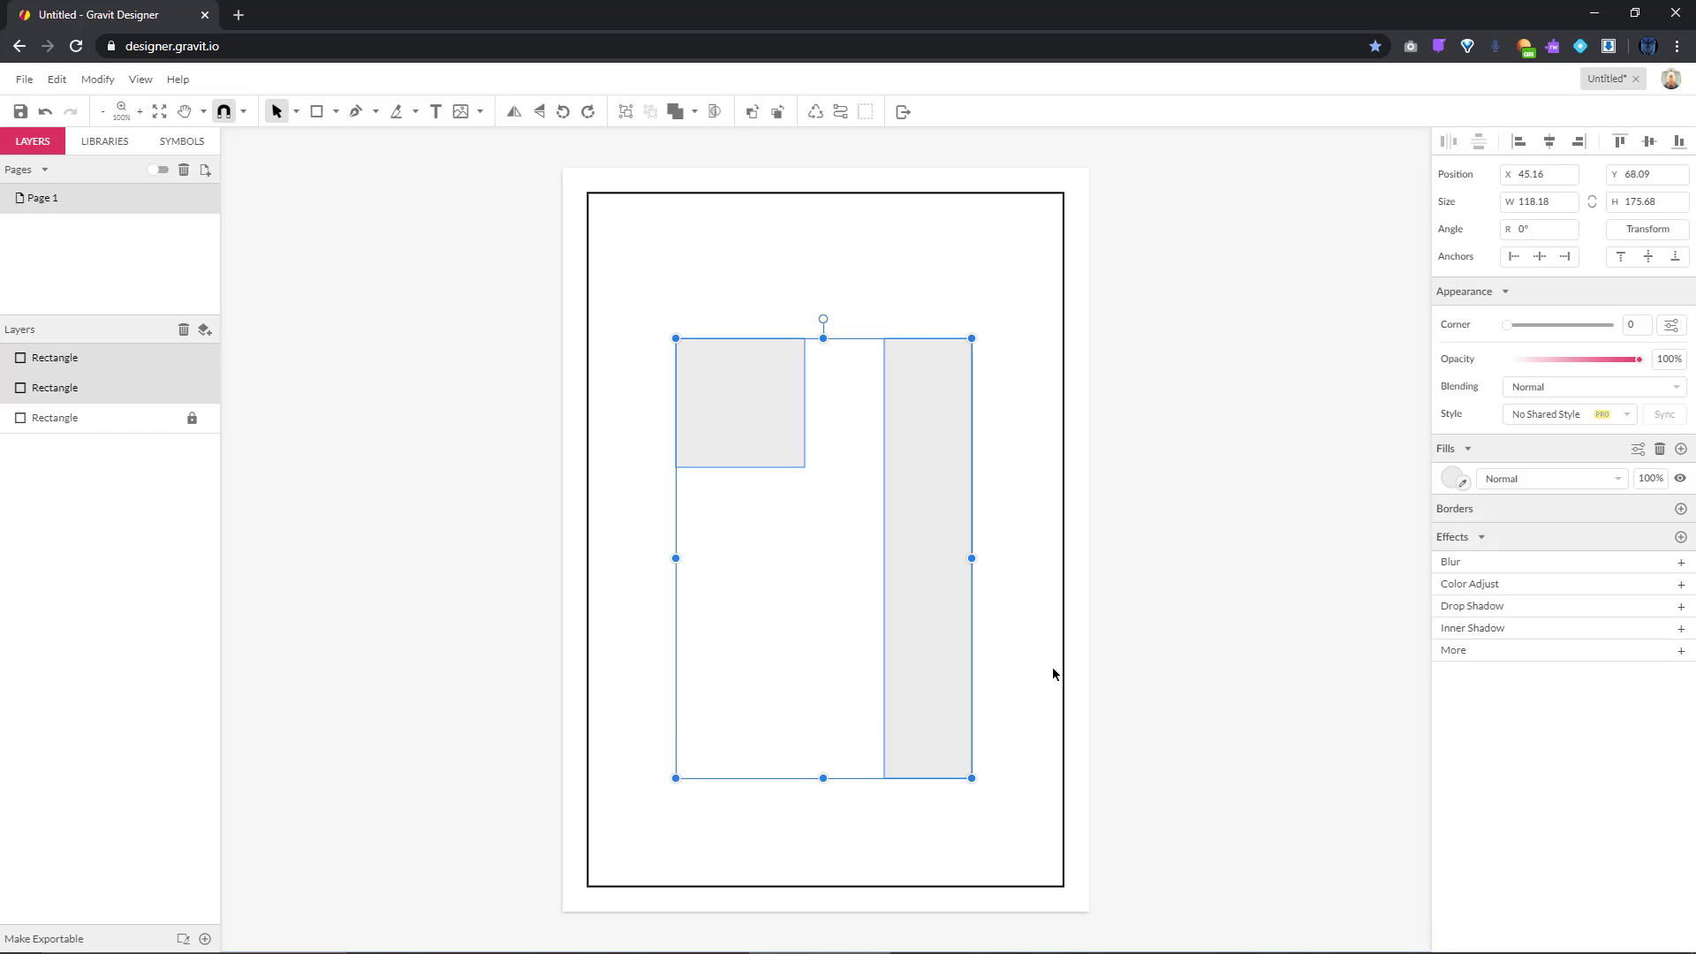
click(1681, 510)
click(1153, 559)
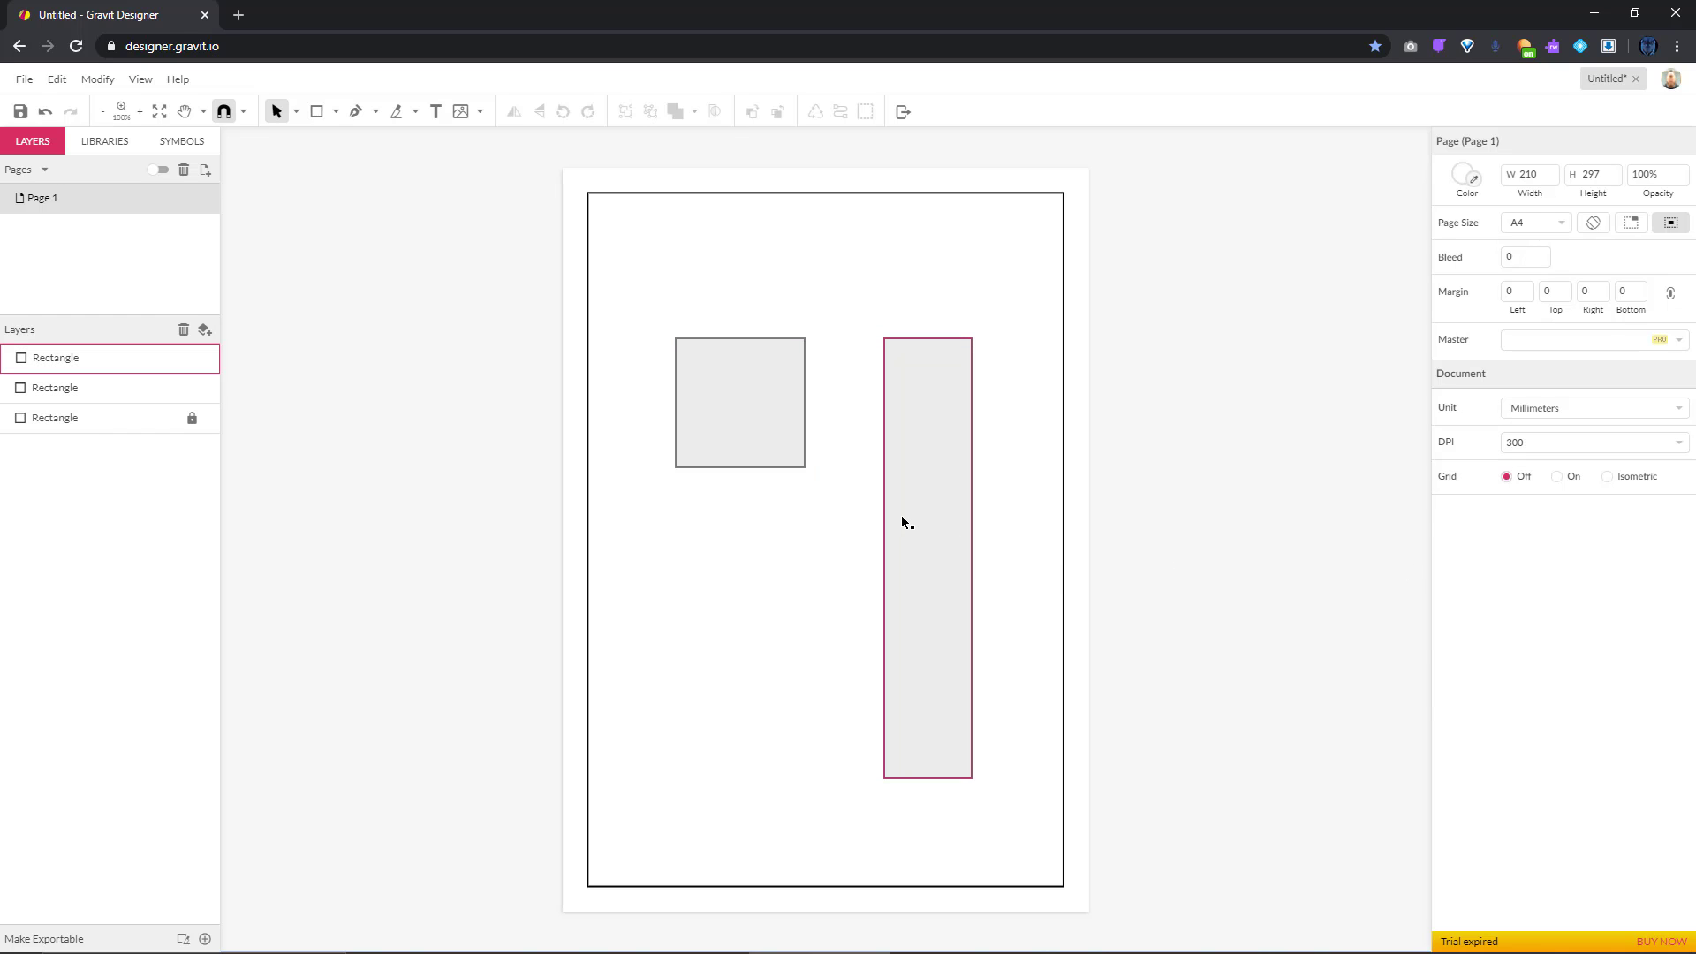
Shift the tall rectangle to about X 129 mm and the square to about X 44 mm, both at about Y 68 mm
mouse_move(901, 516)
mouse_down()
mouse_move(840, 519)
mouse_move(905, 514)
mouse_up()
click(1141, 481)
click(731, 442)
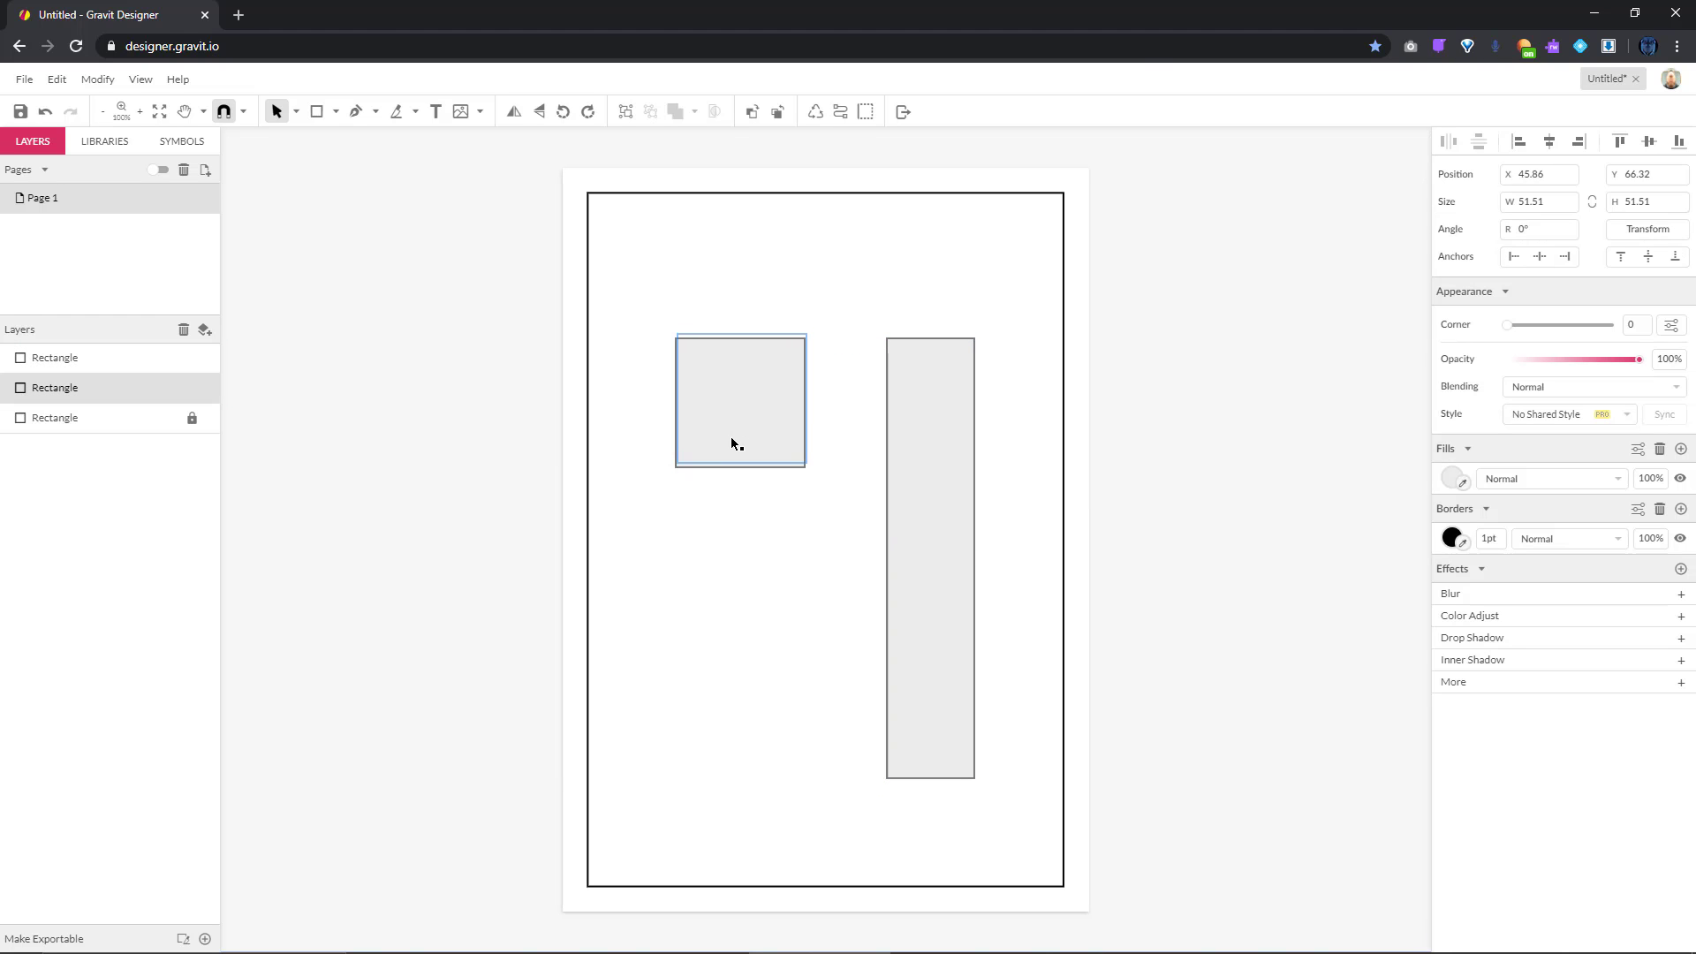
drag(731, 443, 730, 439)
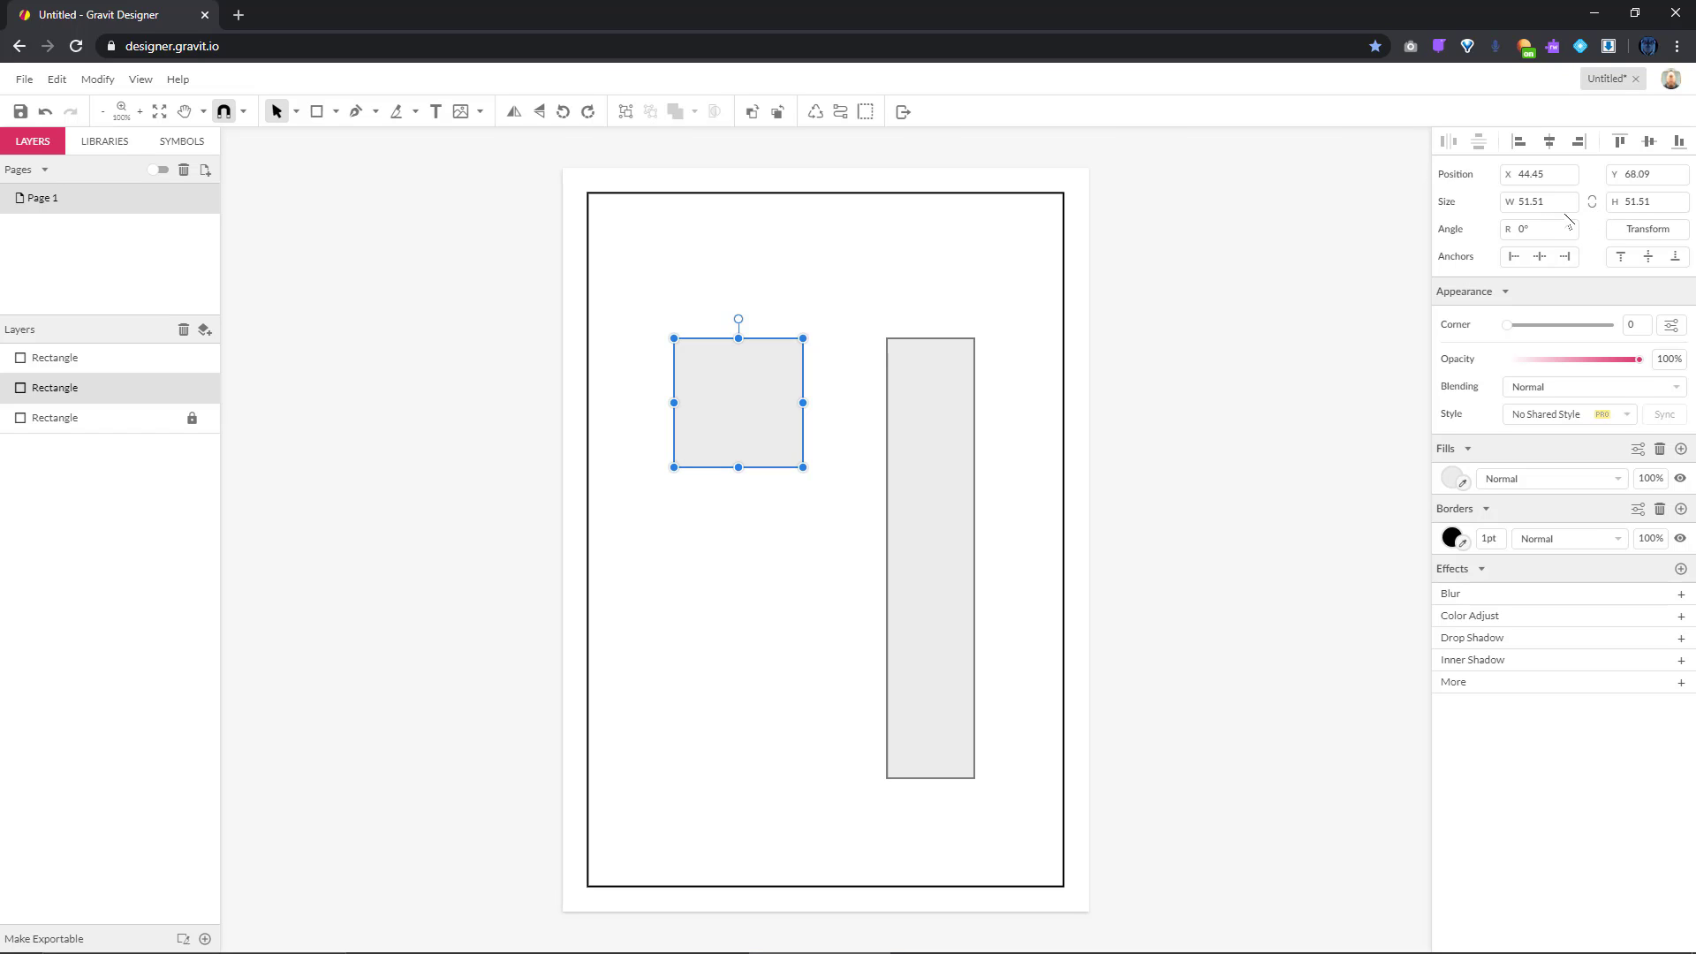
Set the square's size to 50 × 50 mm and nudge it slightly to the right
drag(1553, 201, 1492, 218)
text(50)
key(Tab)
text(50)
key(Tab)
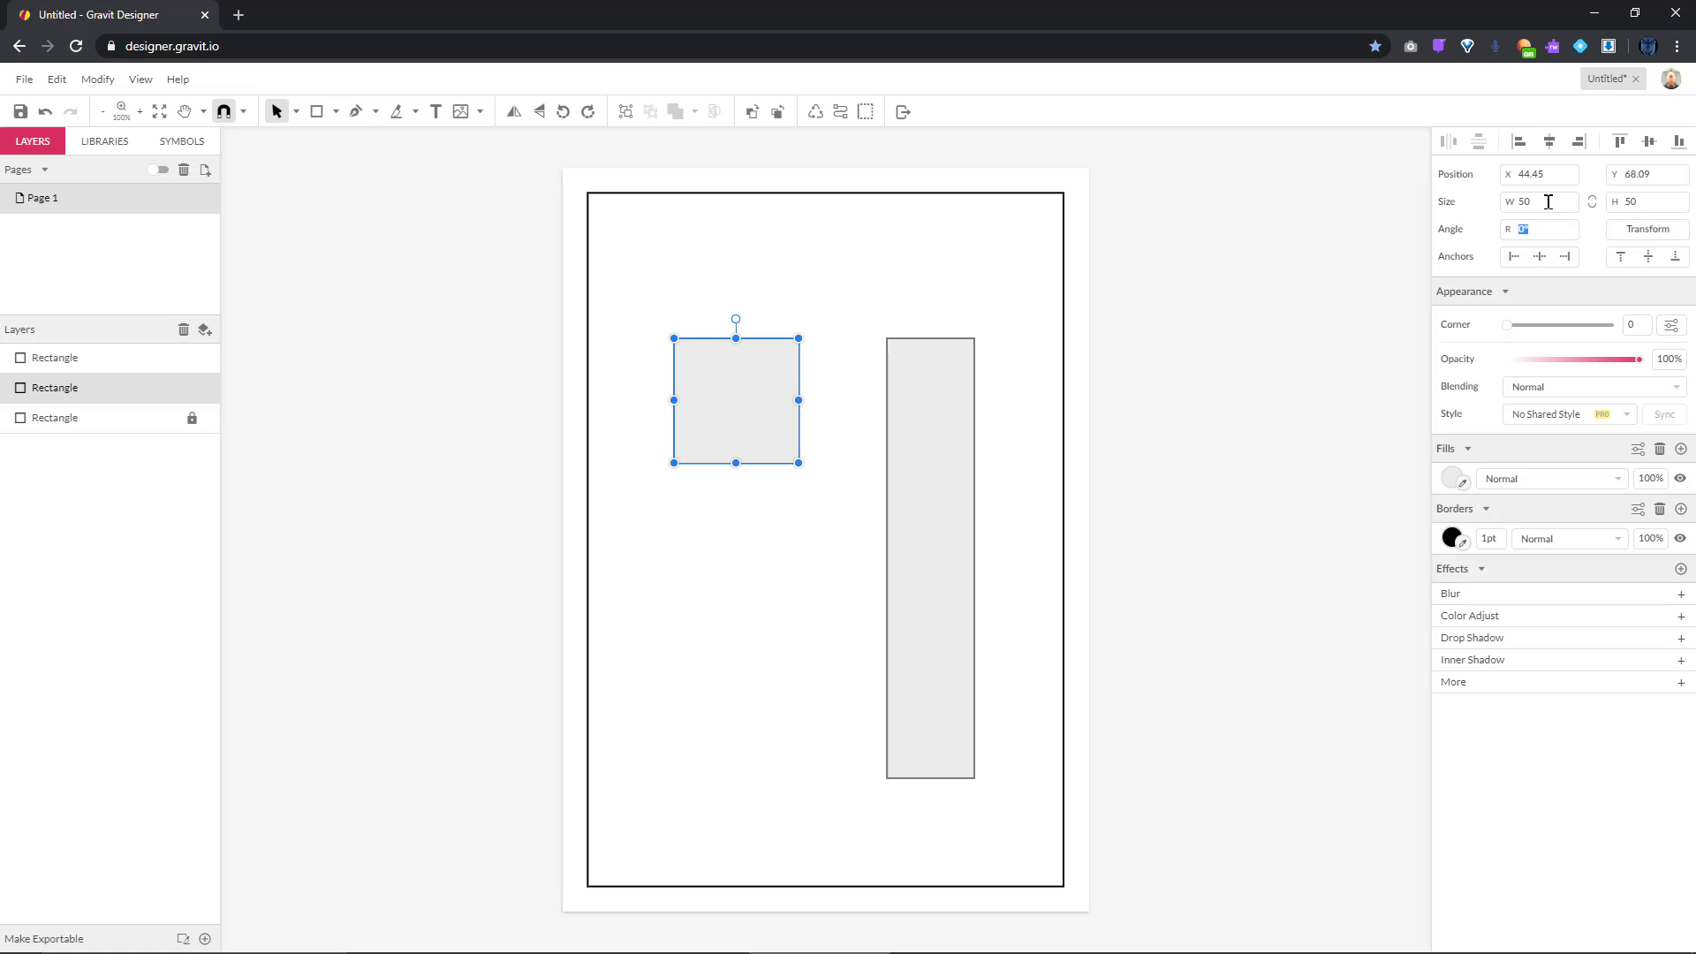
click(1615, 215)
drag(787, 416, 782, 411)
Set the tall rectangle's size to 30 × 170 mm
click(914, 421)
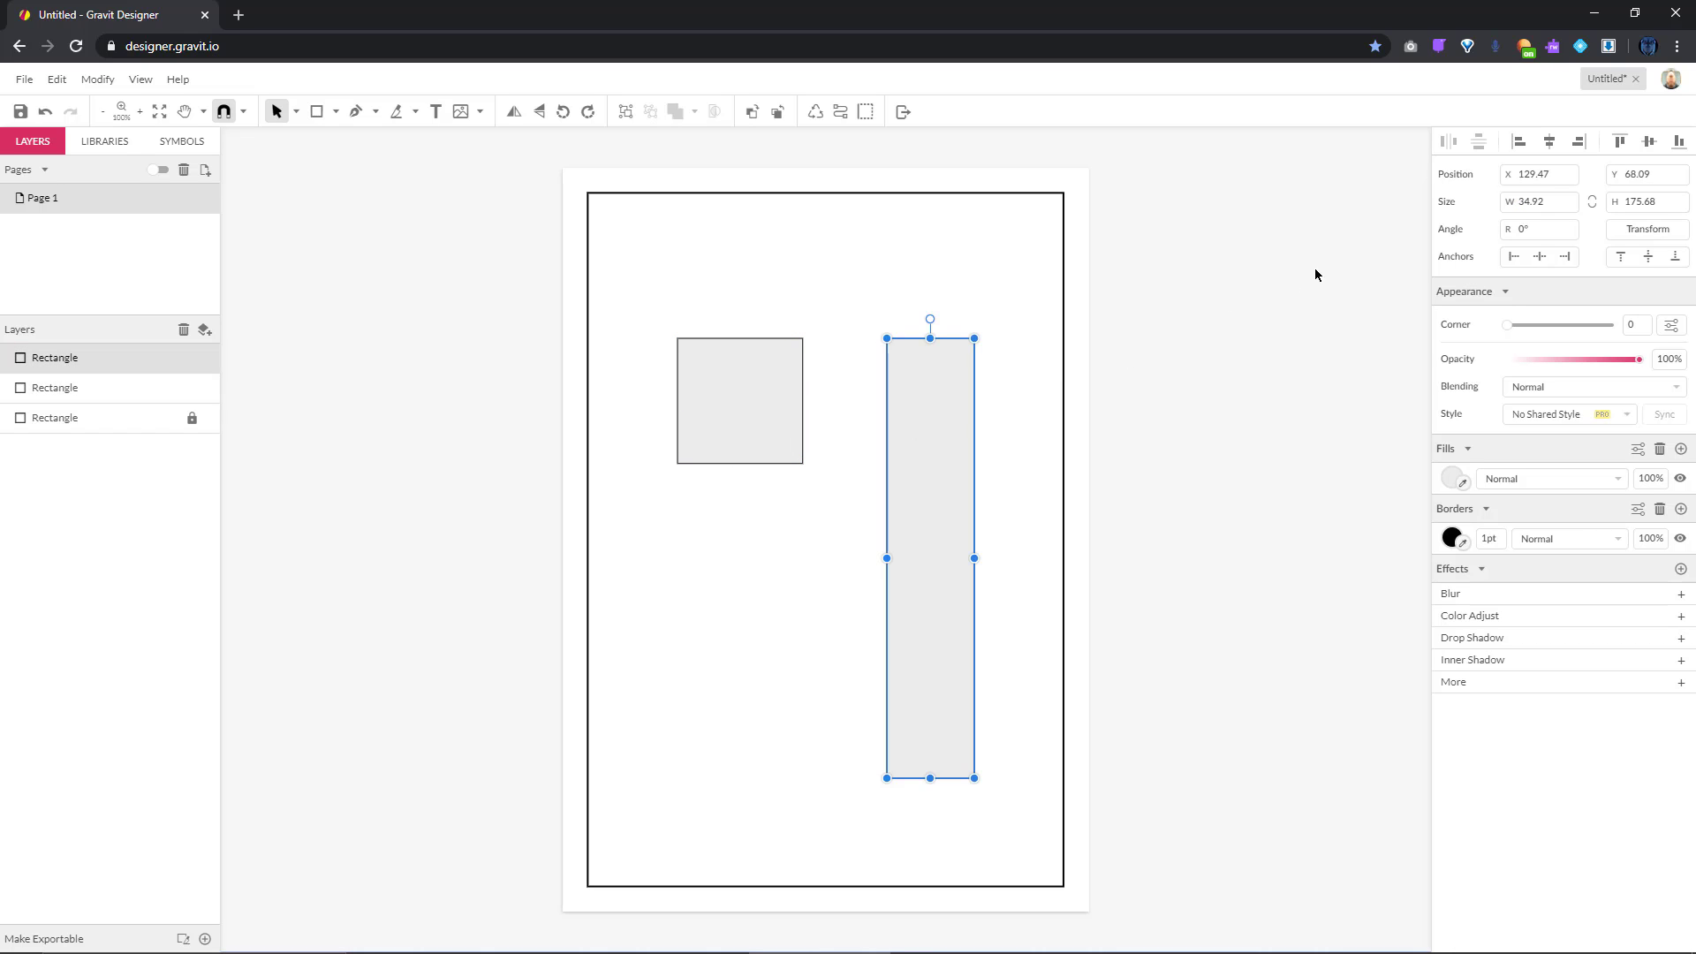
click(1562, 204)
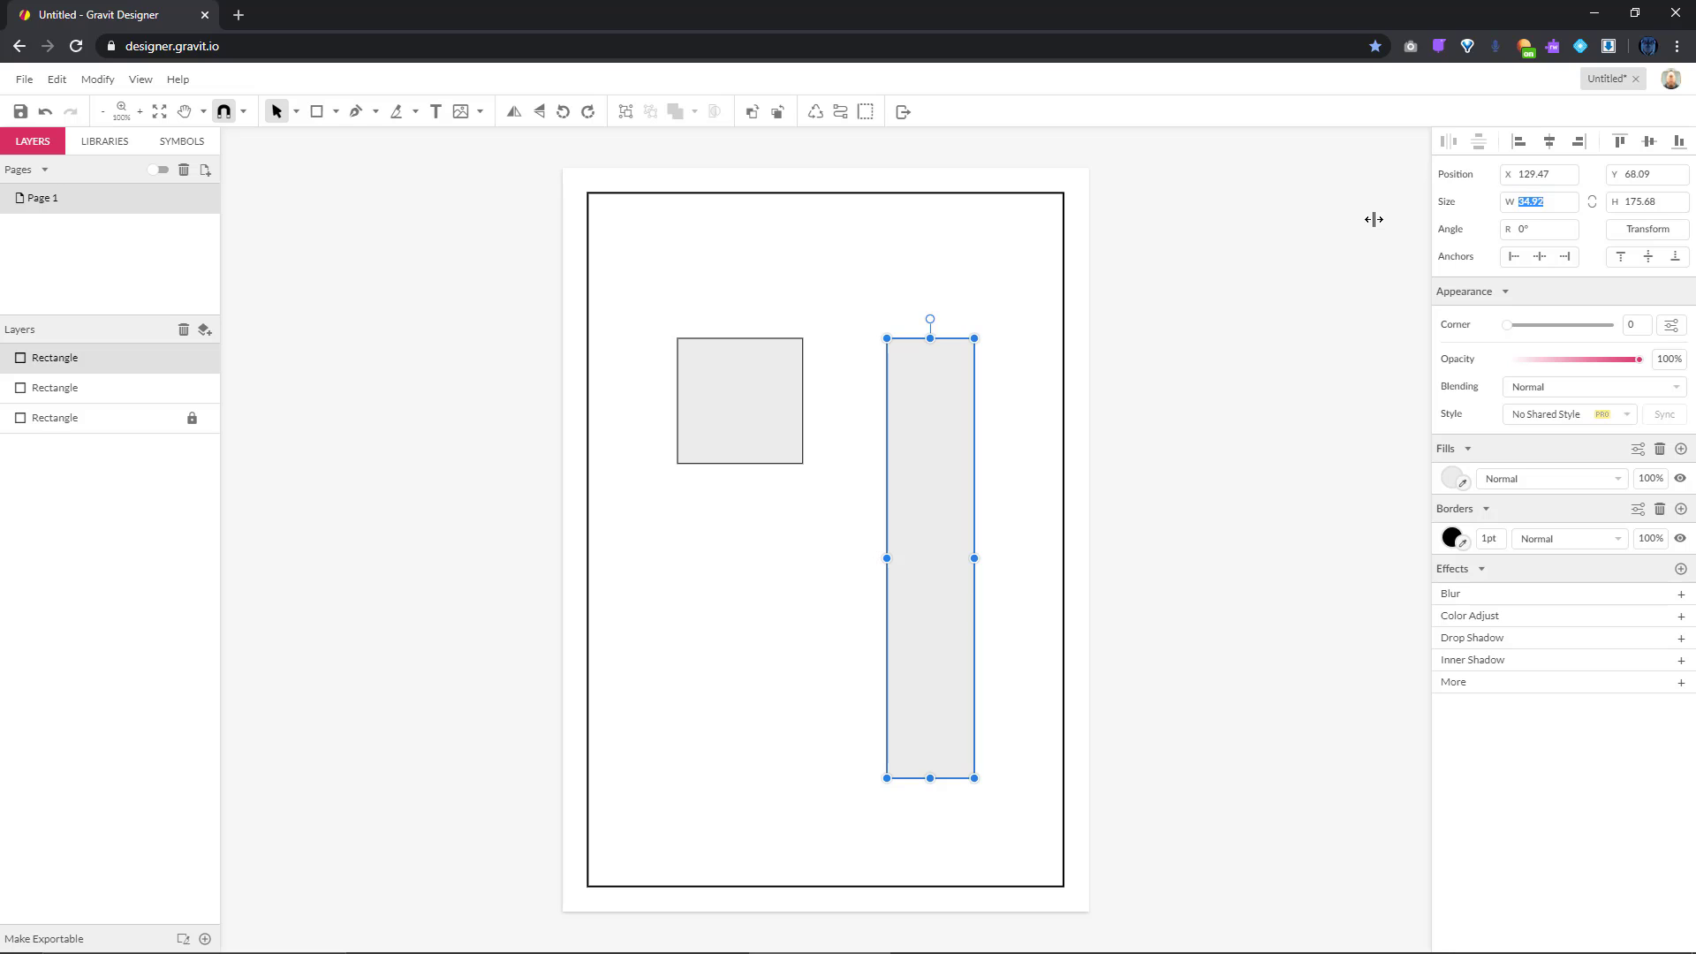
text(30)
key(Tab)
text(170)
key(Tab)
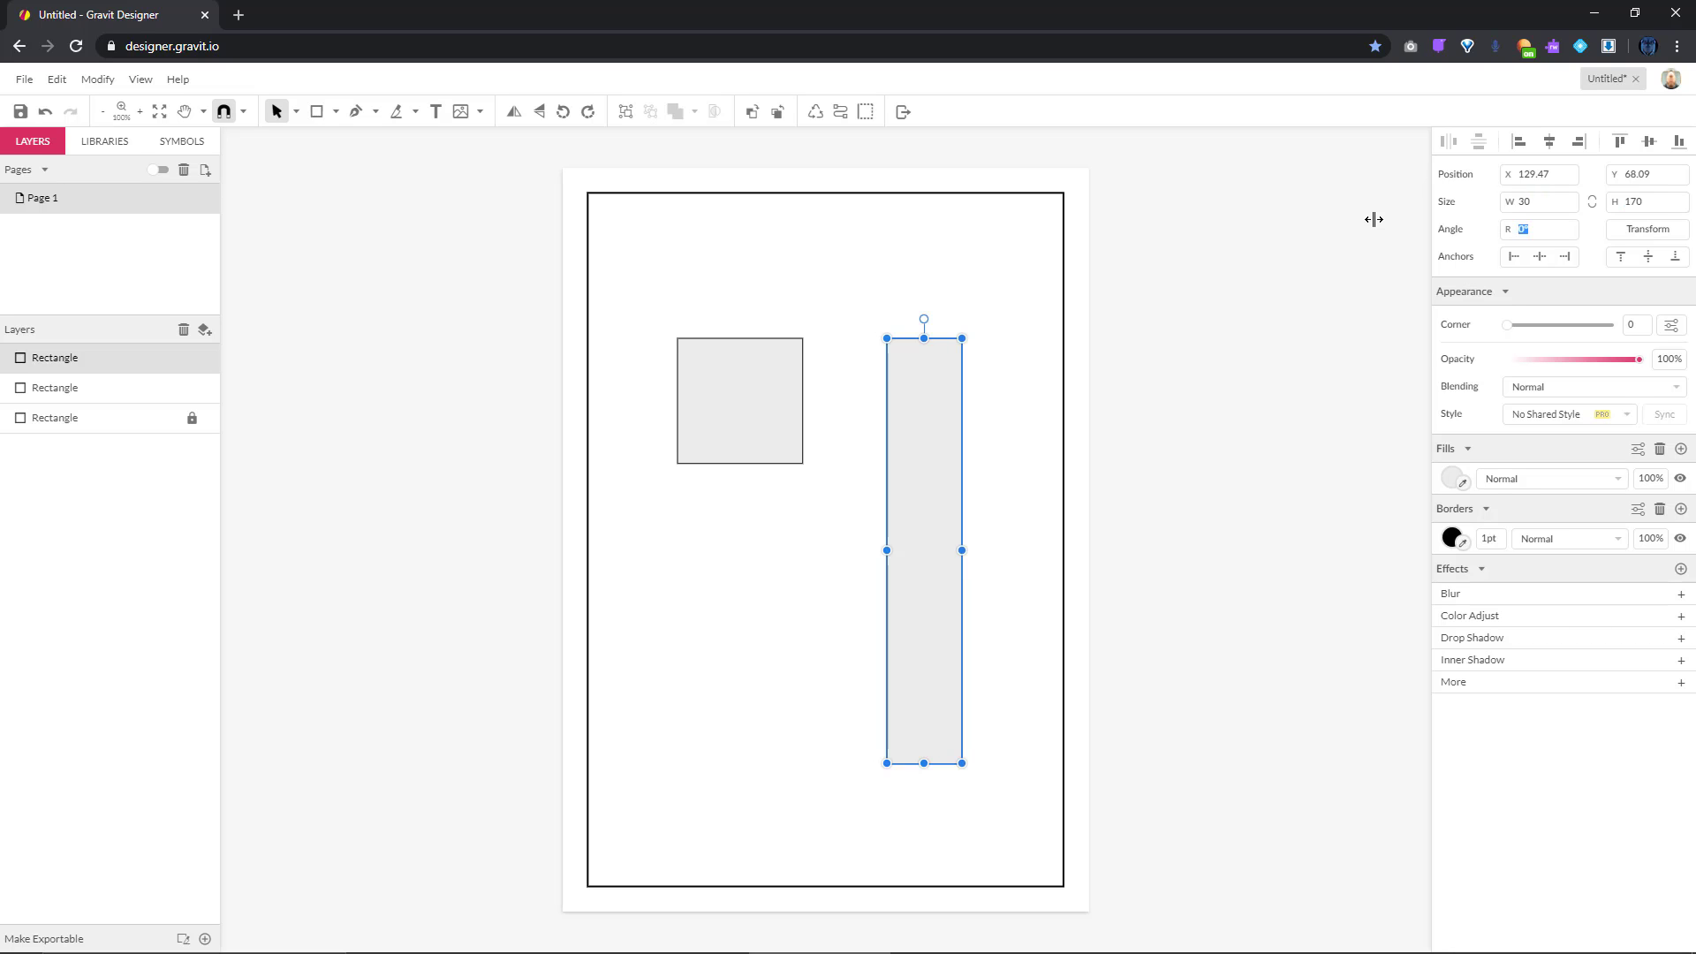
Shift the tall rectangle to about X 132 mm and the square to about X 43 mm, keeping their top edges aligned
mouse_move(905, 468)
mouse_down()
mouse_move(893, 480)
mouse_move(866, 450)
mouse_move(925, 449)
mouse_up()
drag(783, 437, 774, 432)
click(930, 452)
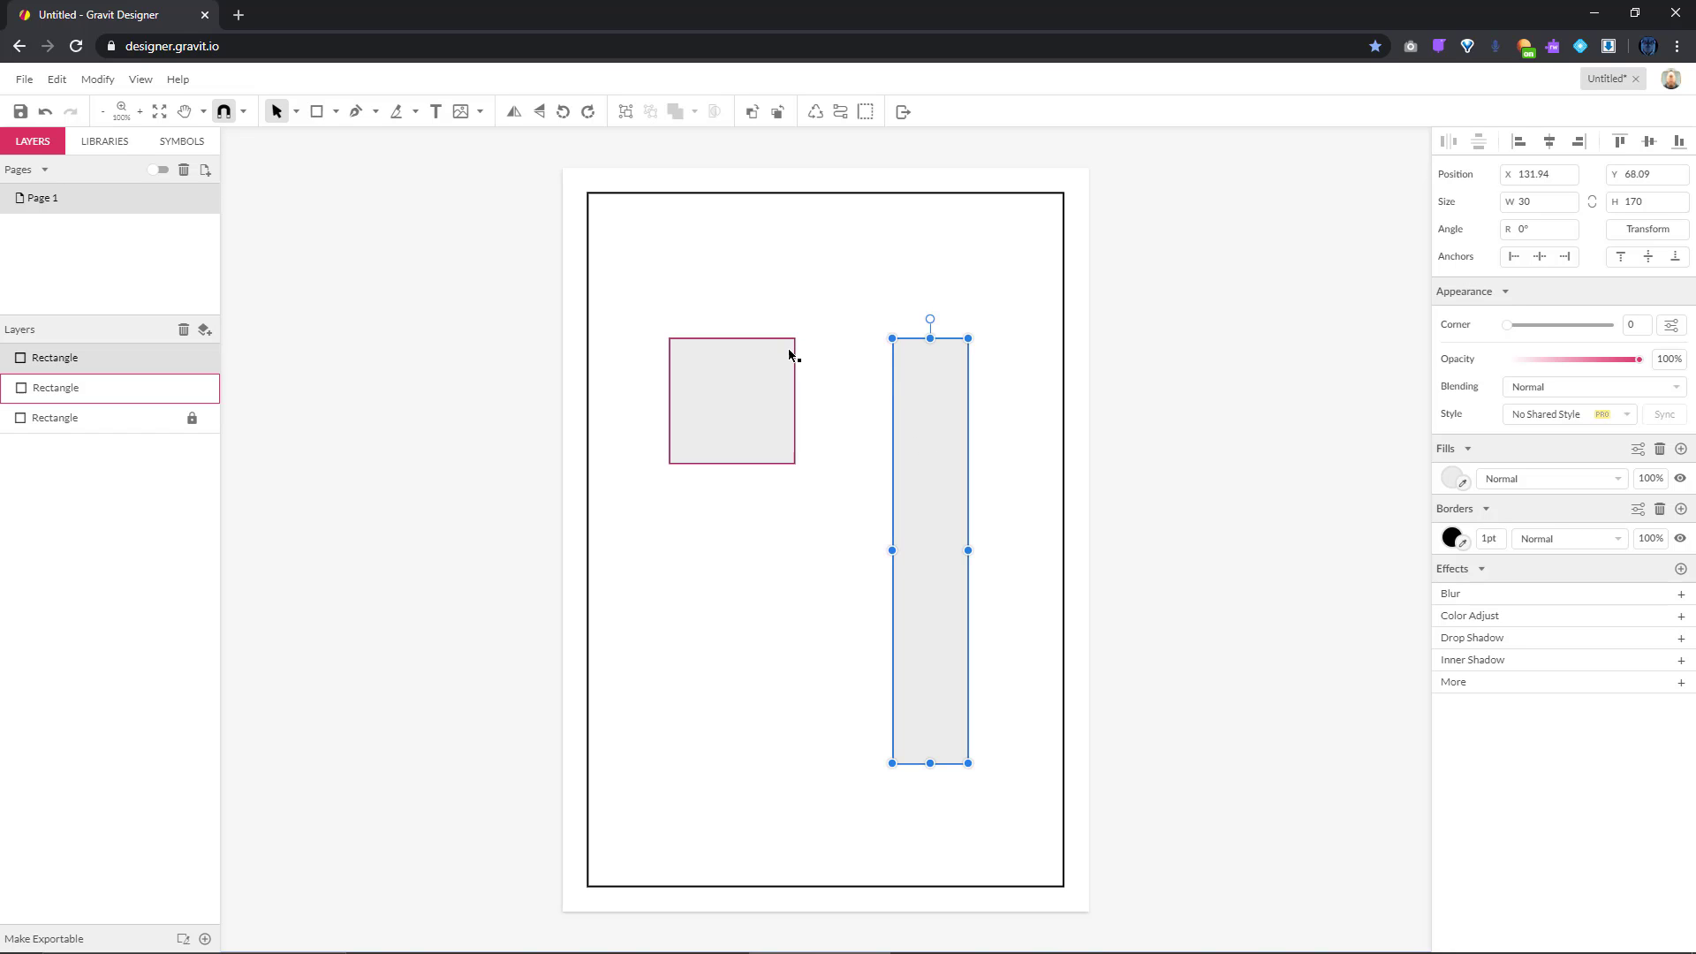
Deselect the tall rectangle and activate the Line tool
click(1317, 483)
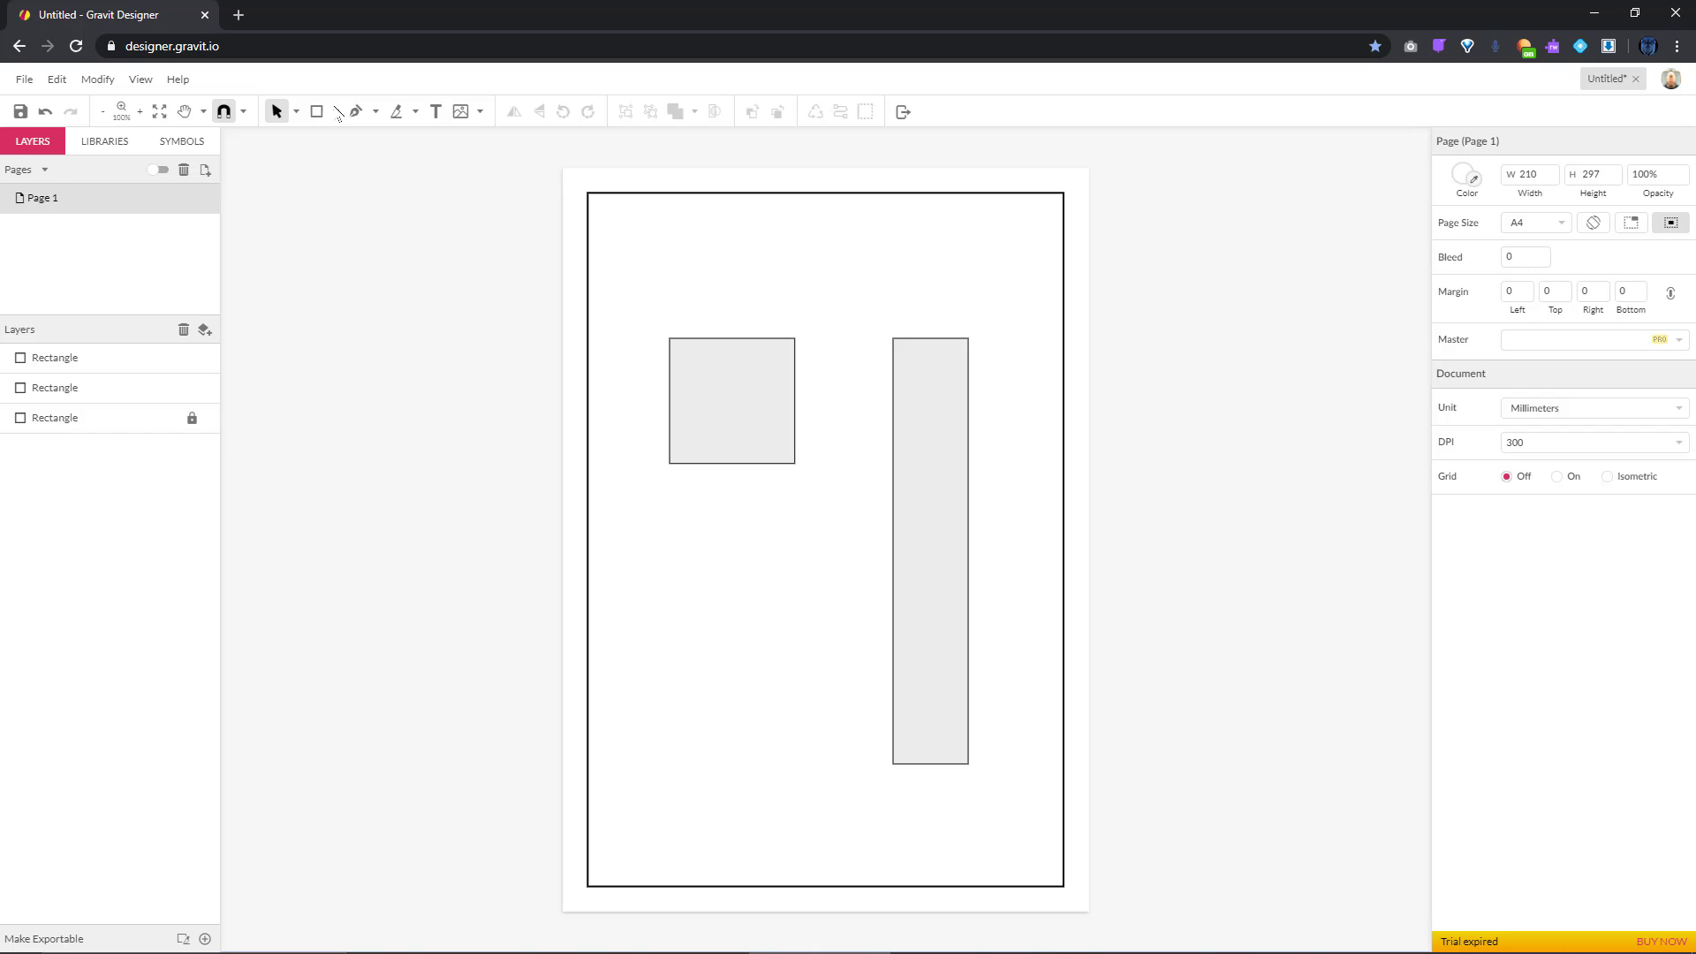
click(337, 112)
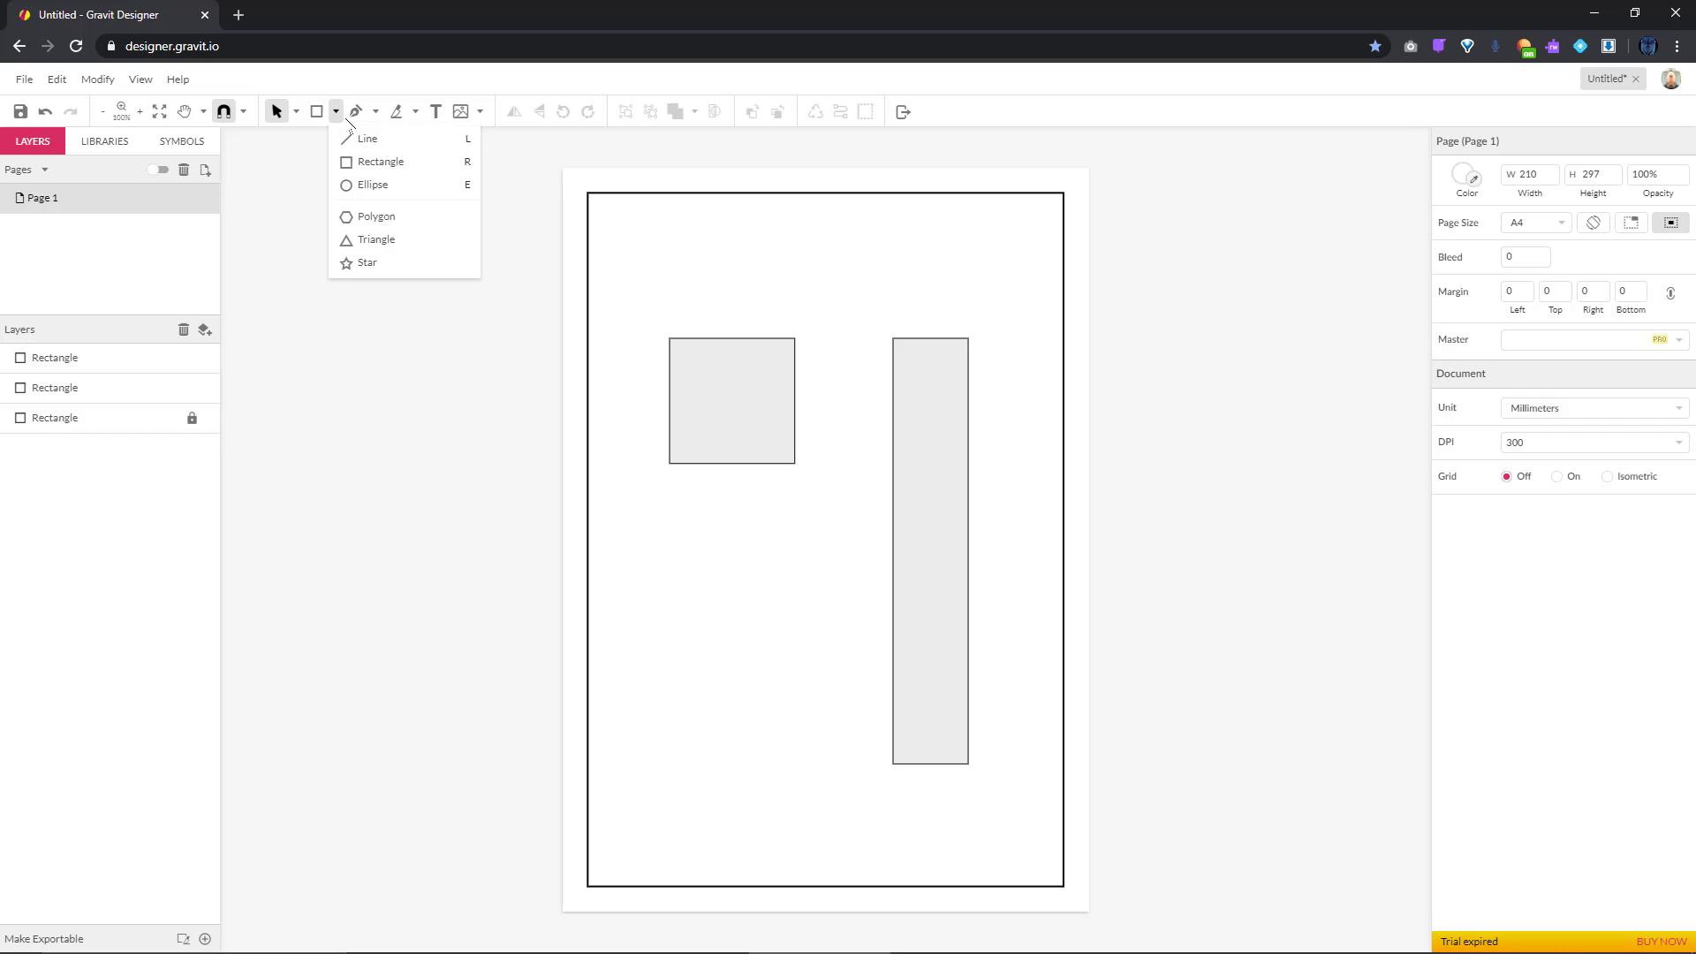
click(433, 142)
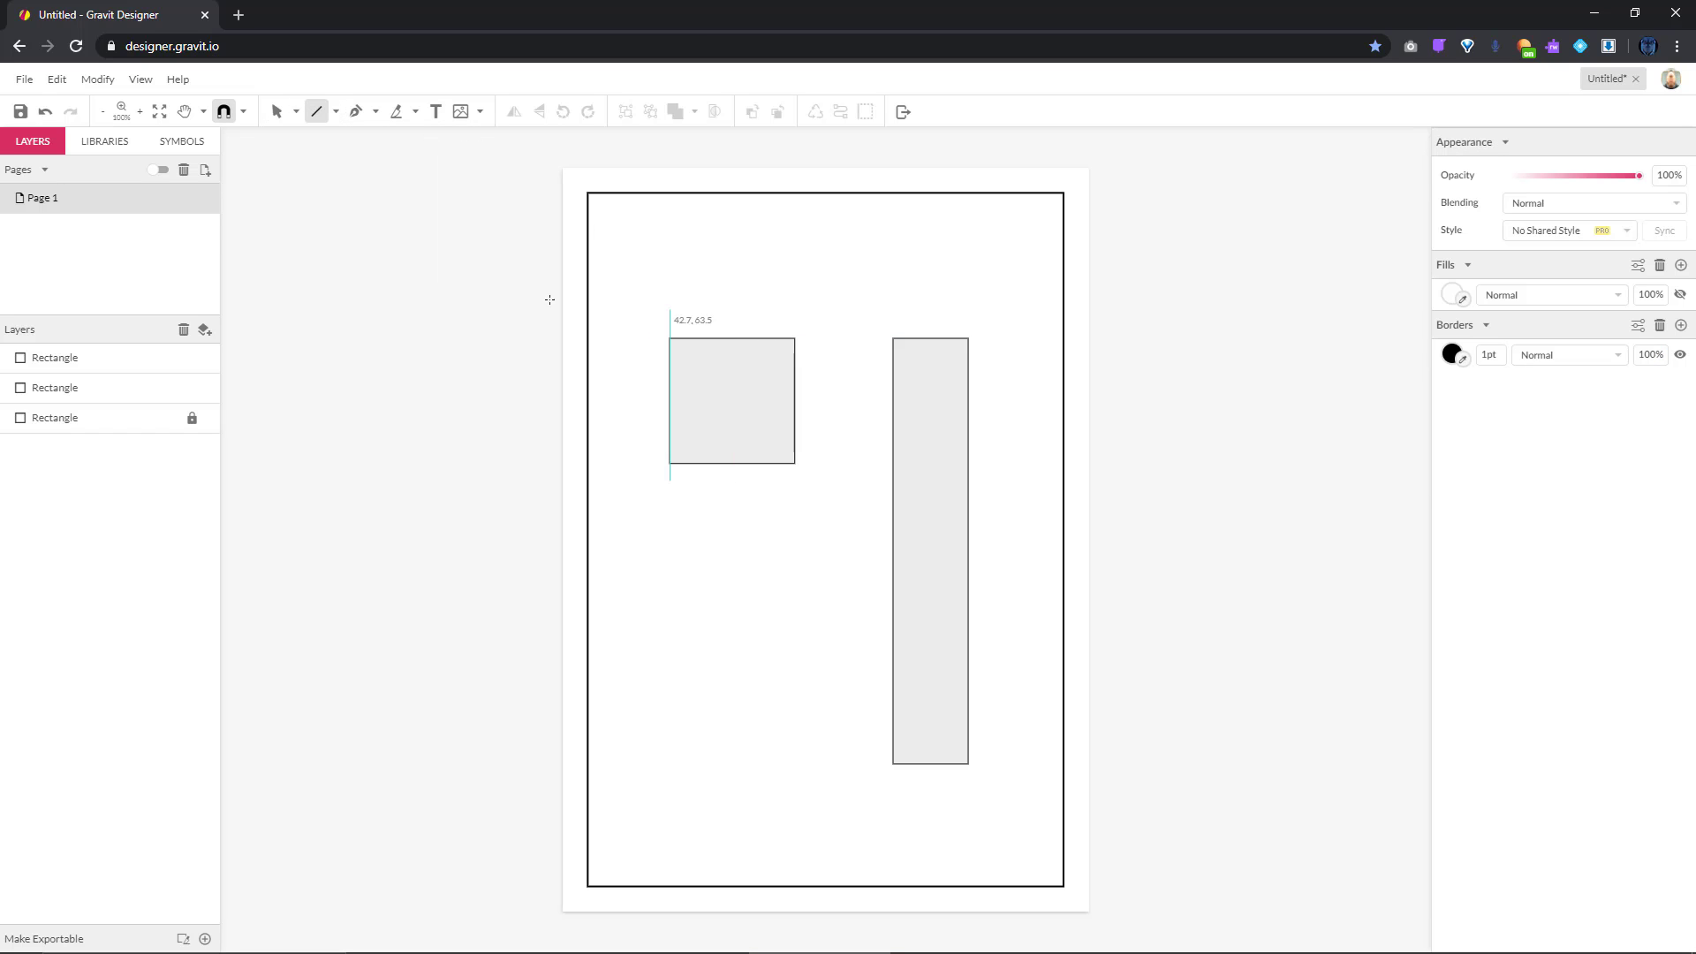
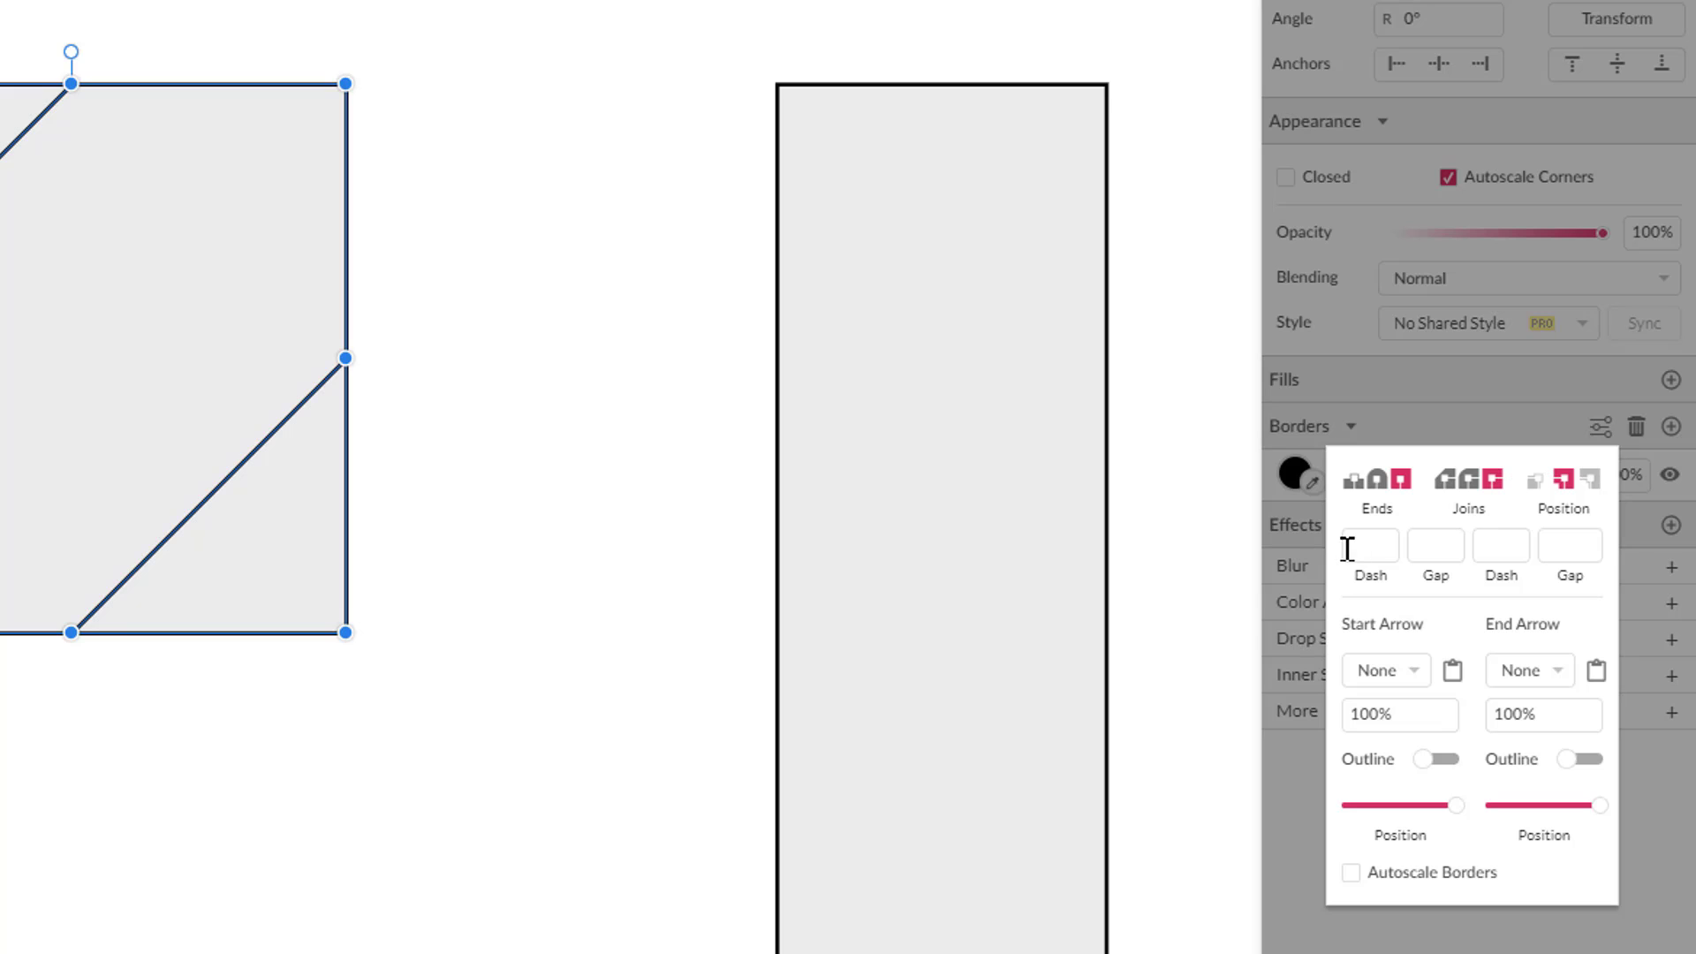
Give the two diagonal corner lines on the square a dashed border with dash 5 and gap 5
click(1388, 541)
text(5)
click(1448, 538)
text(5)
click(709, 671)
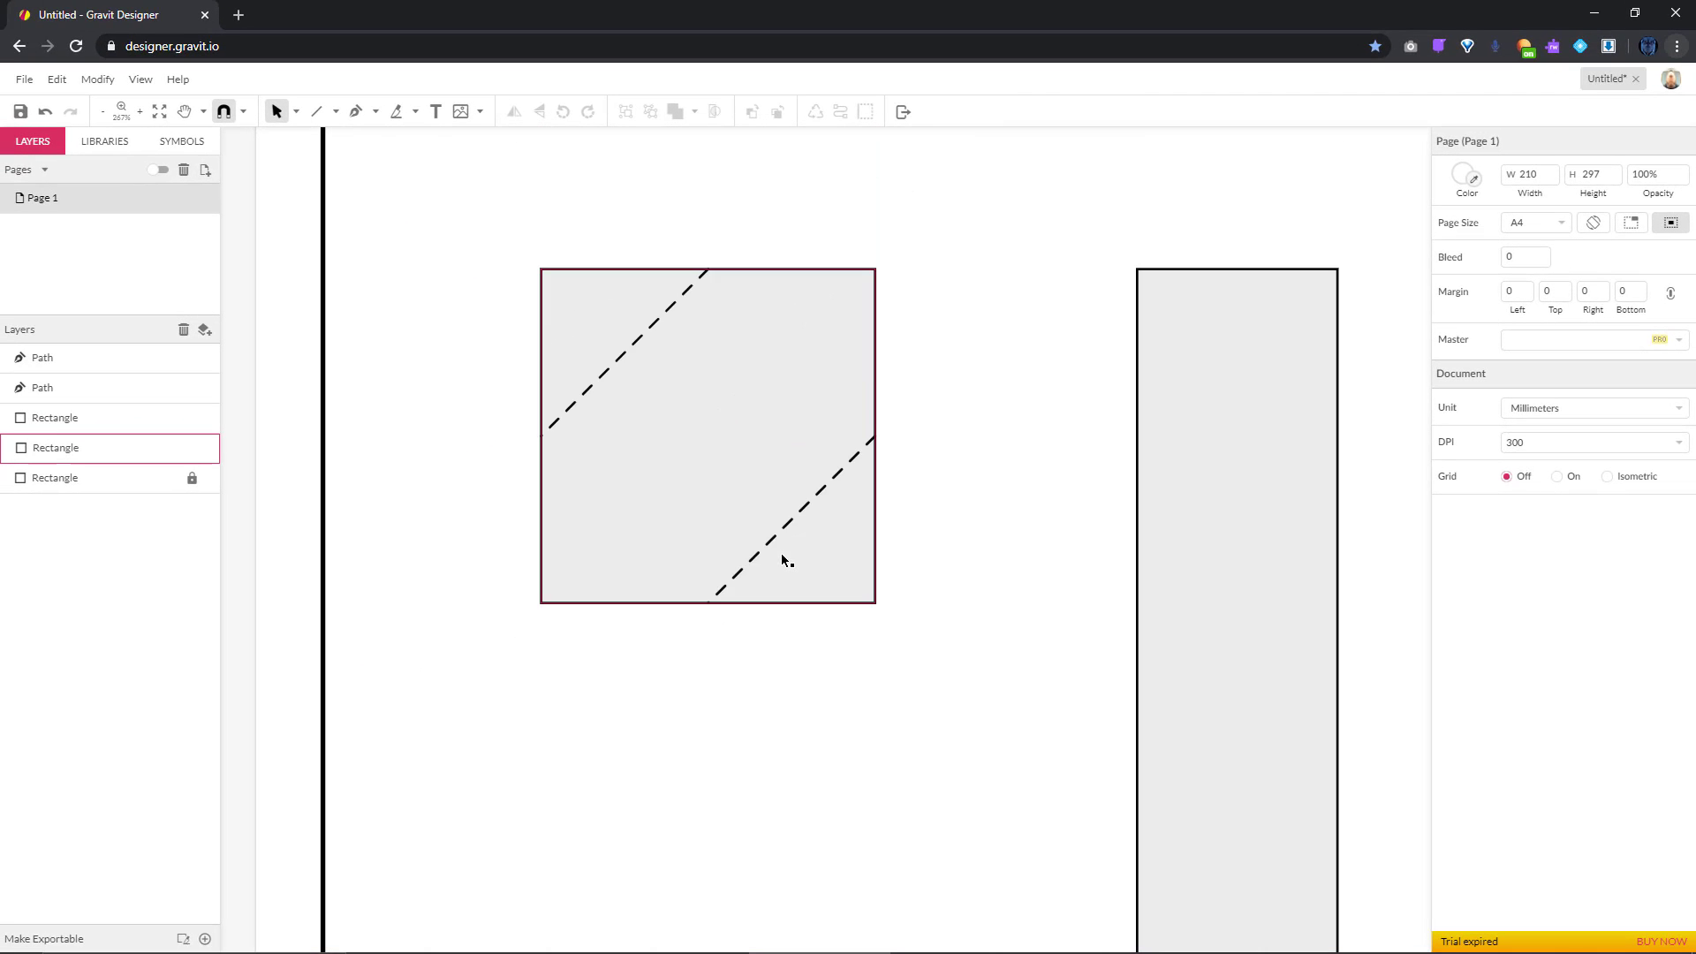
Examine the page by scrolling vertically, panning sideways and zooming in and out around the square and the tall rectangle
scroll(781, 553, down, 3)
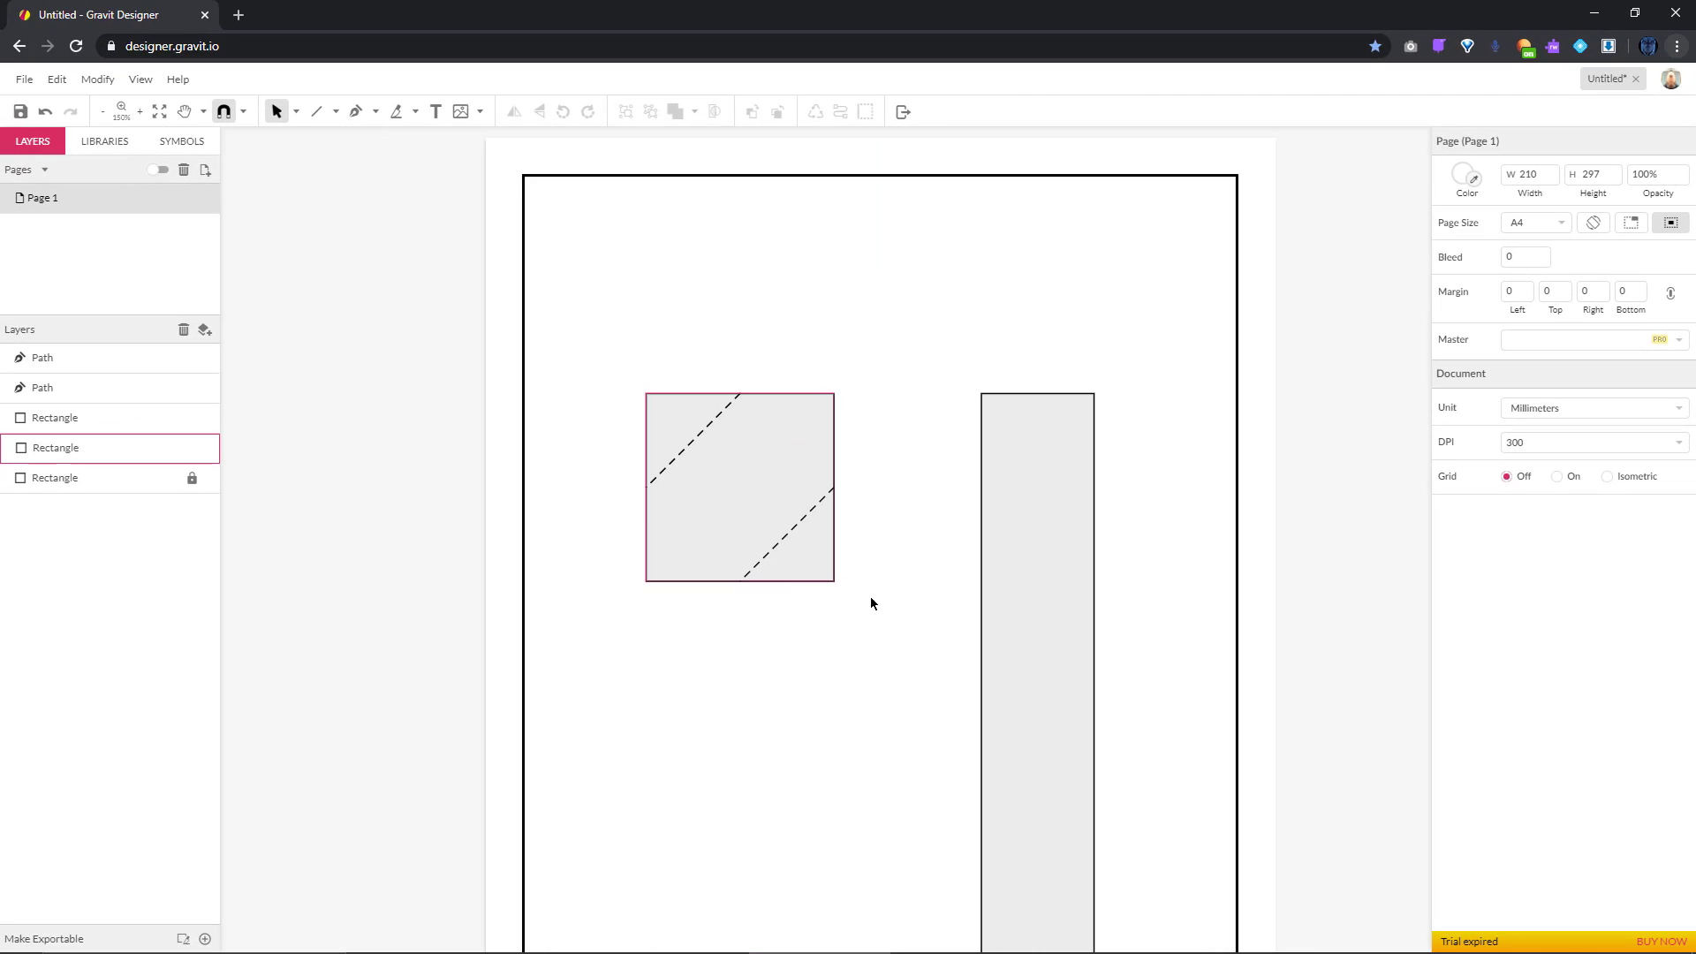
scroll(928, 626, up, 2)
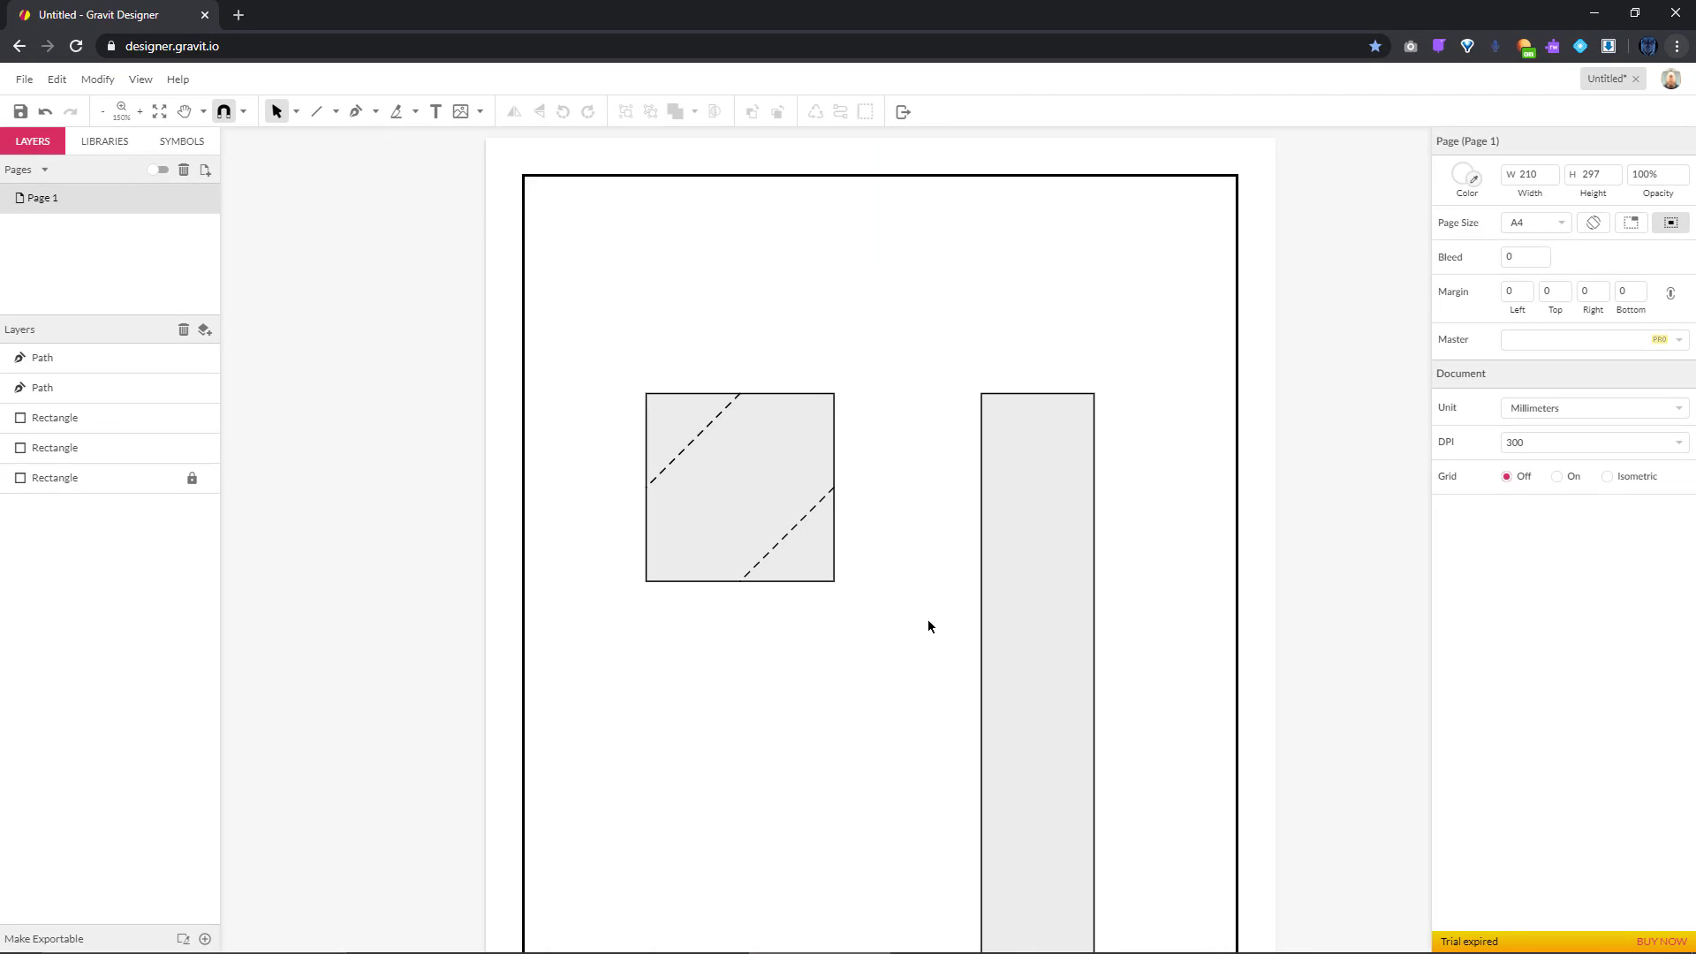
scroll(927, 625, down, 3)
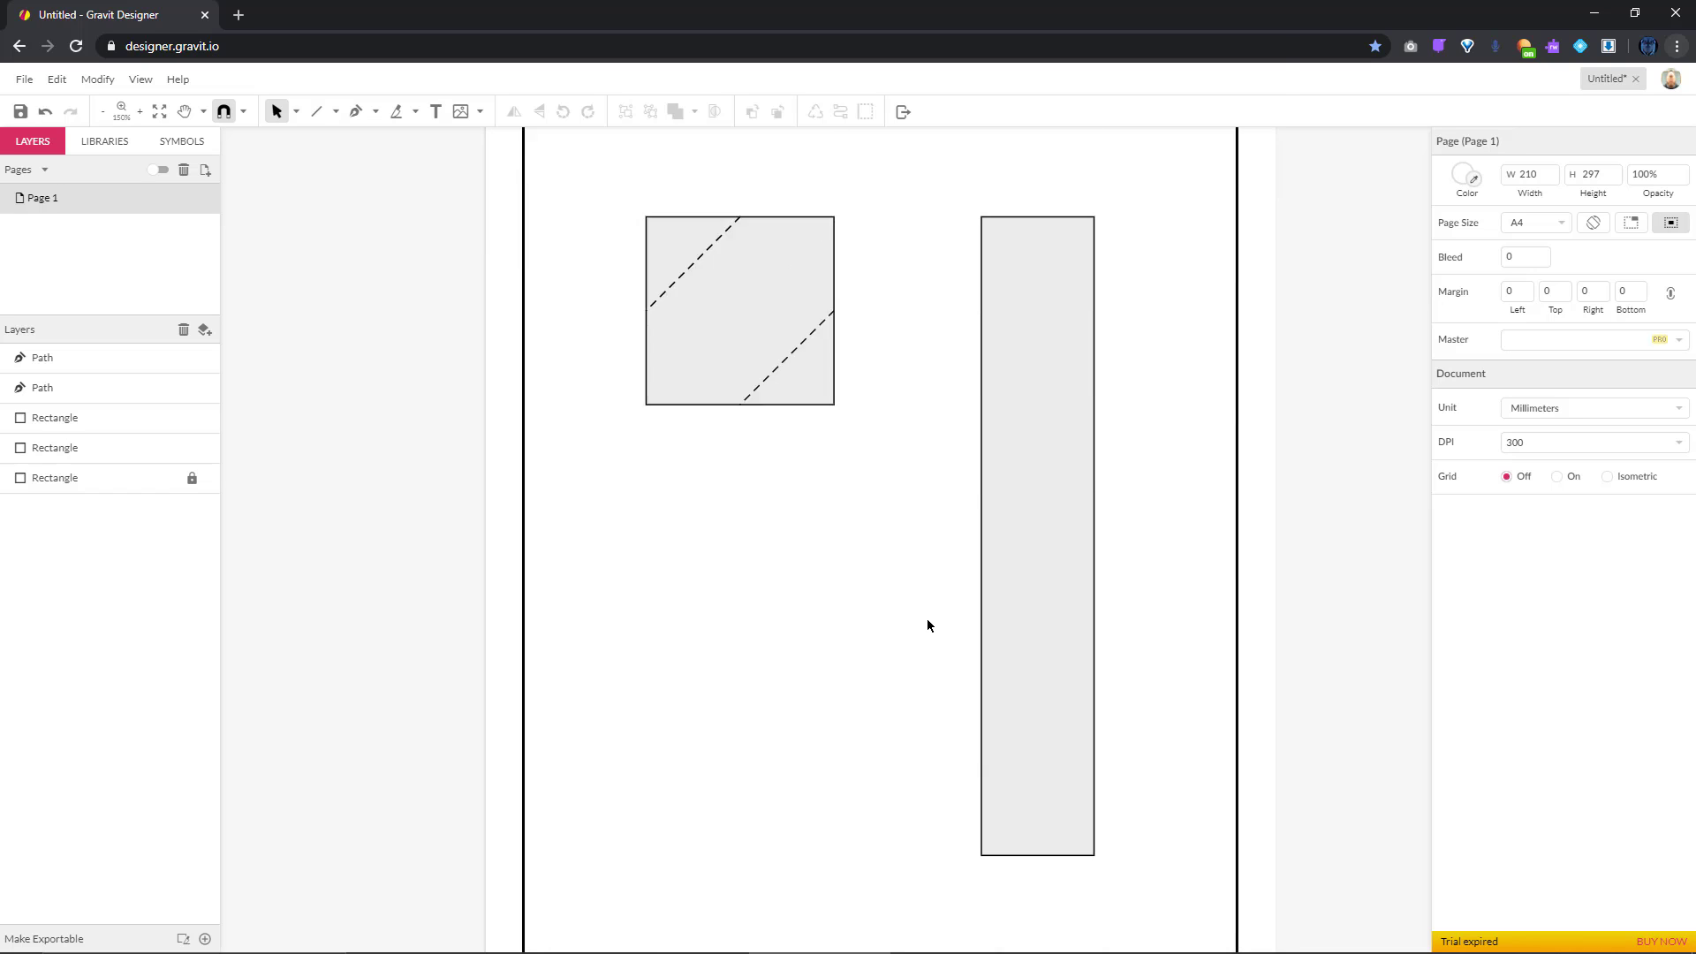
scroll(927, 625, up, 2)
scroll(928, 626, down, 2)
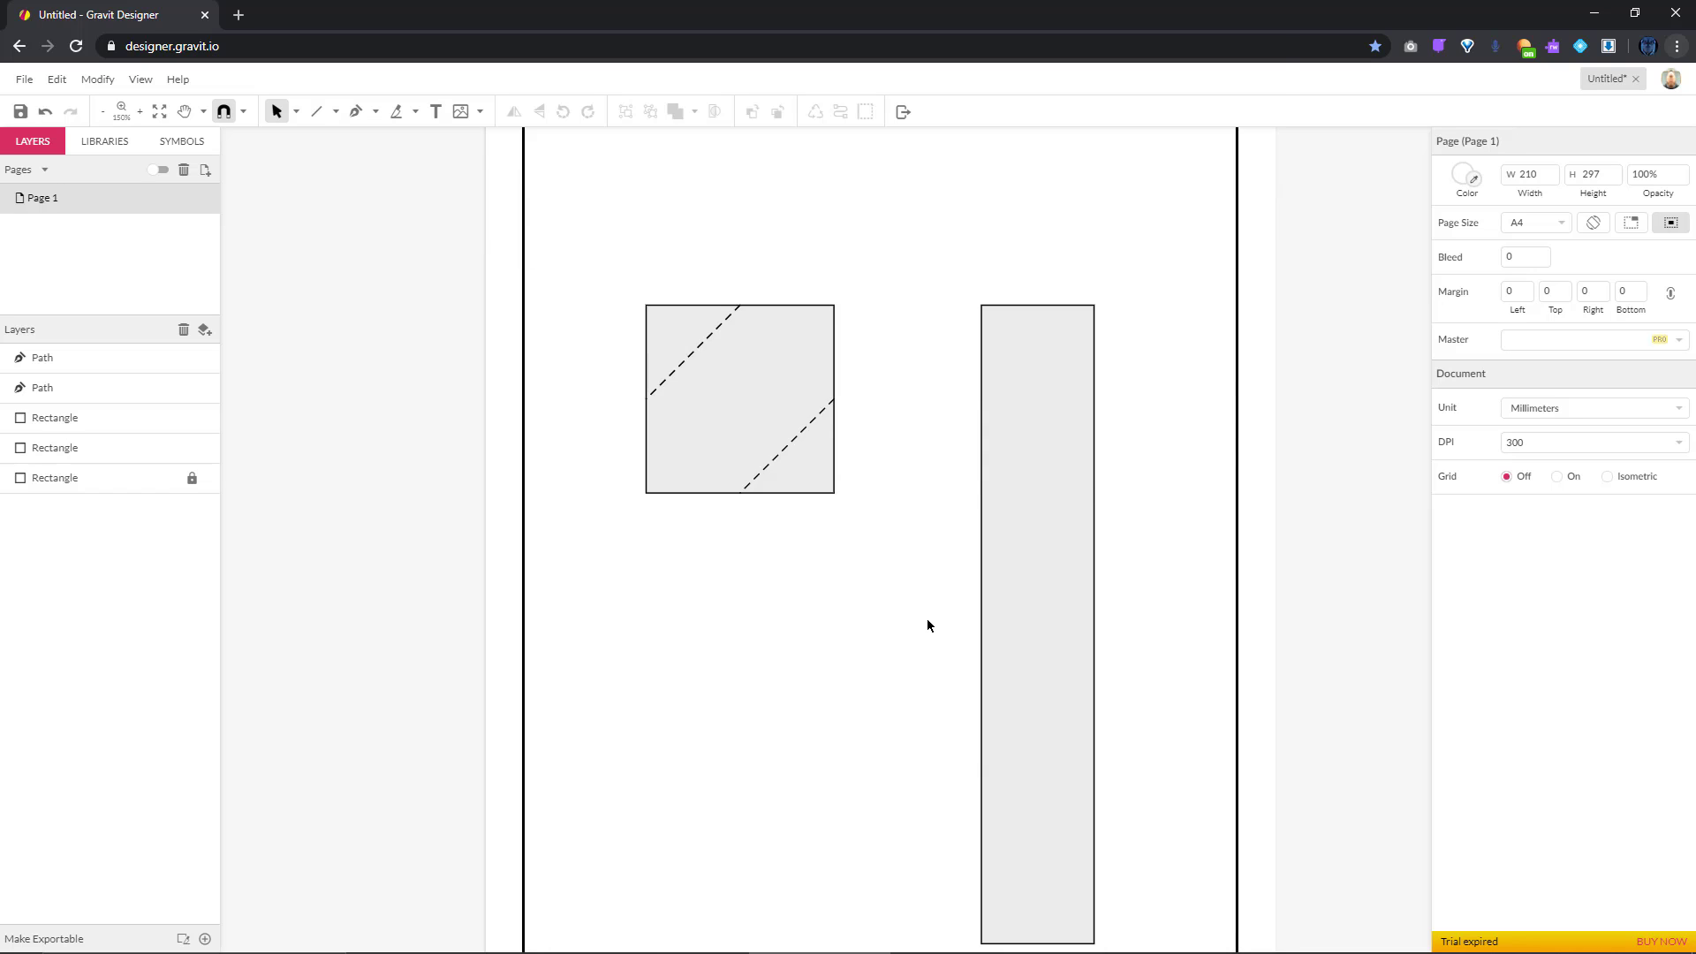
scroll(927, 625, up, 2)
scroll(927, 625, down, 2)
scroll(927, 626, up, 2)
scroll(928, 625, down, 4)
scroll(927, 625, up, 3)
scroll(927, 626, down, 3)
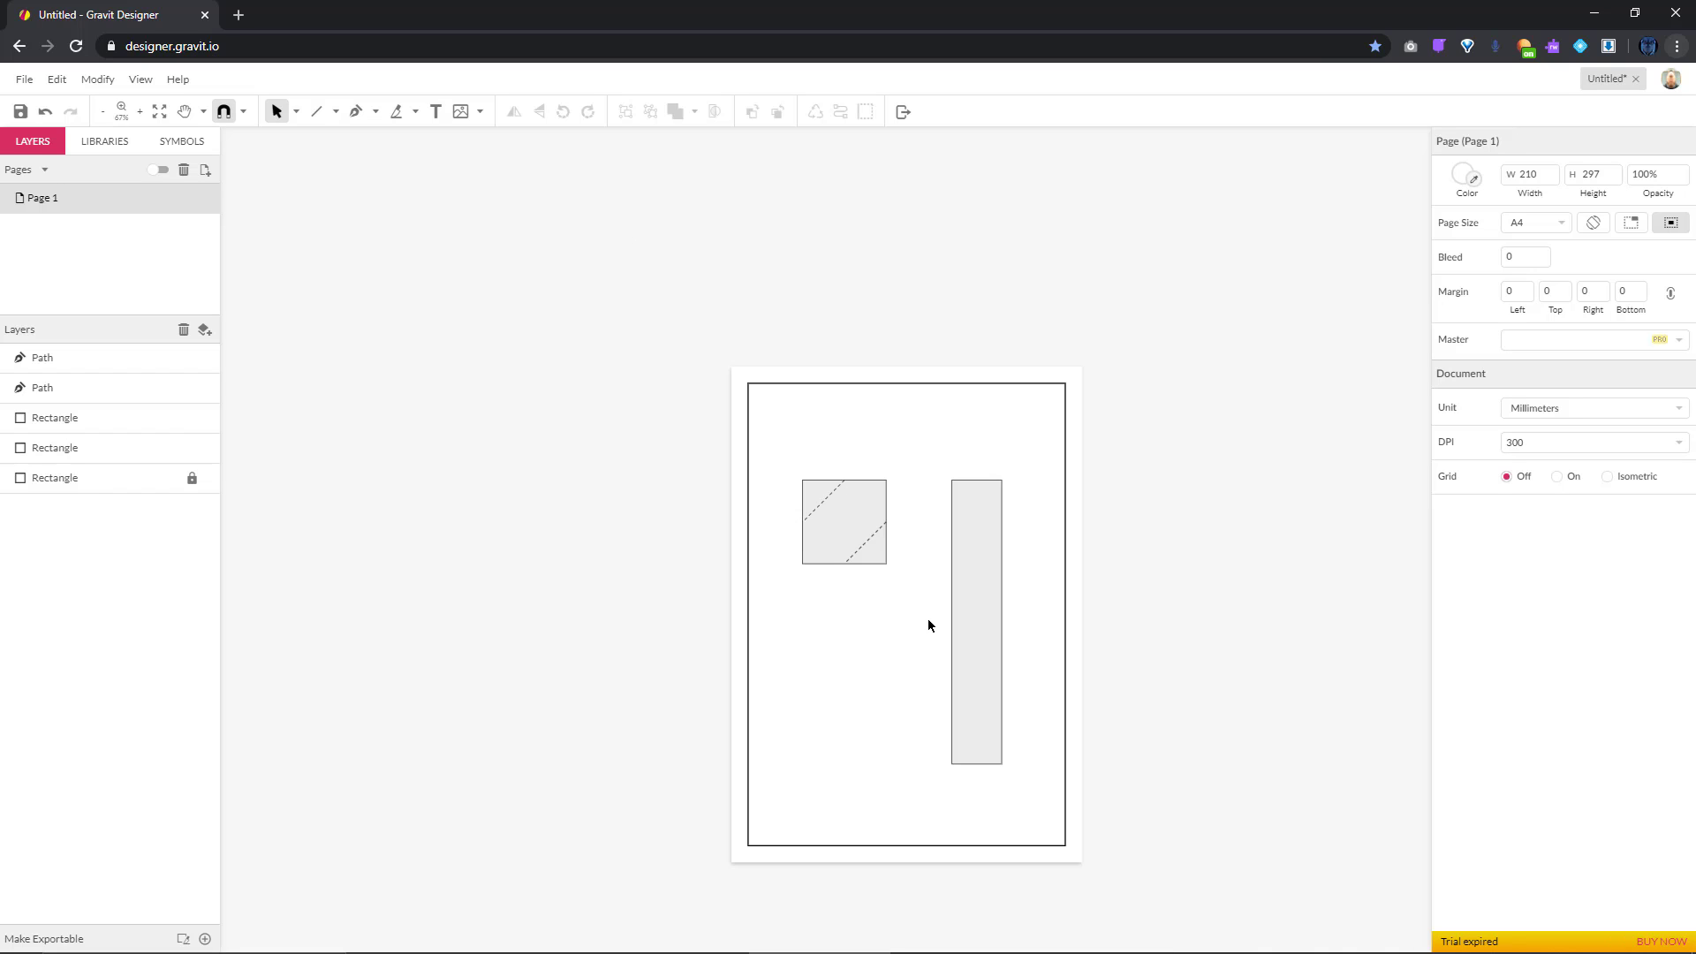
scroll(928, 626, up, 3)
scroll(927, 626, down, 2)
scroll(927, 625, up, 1)
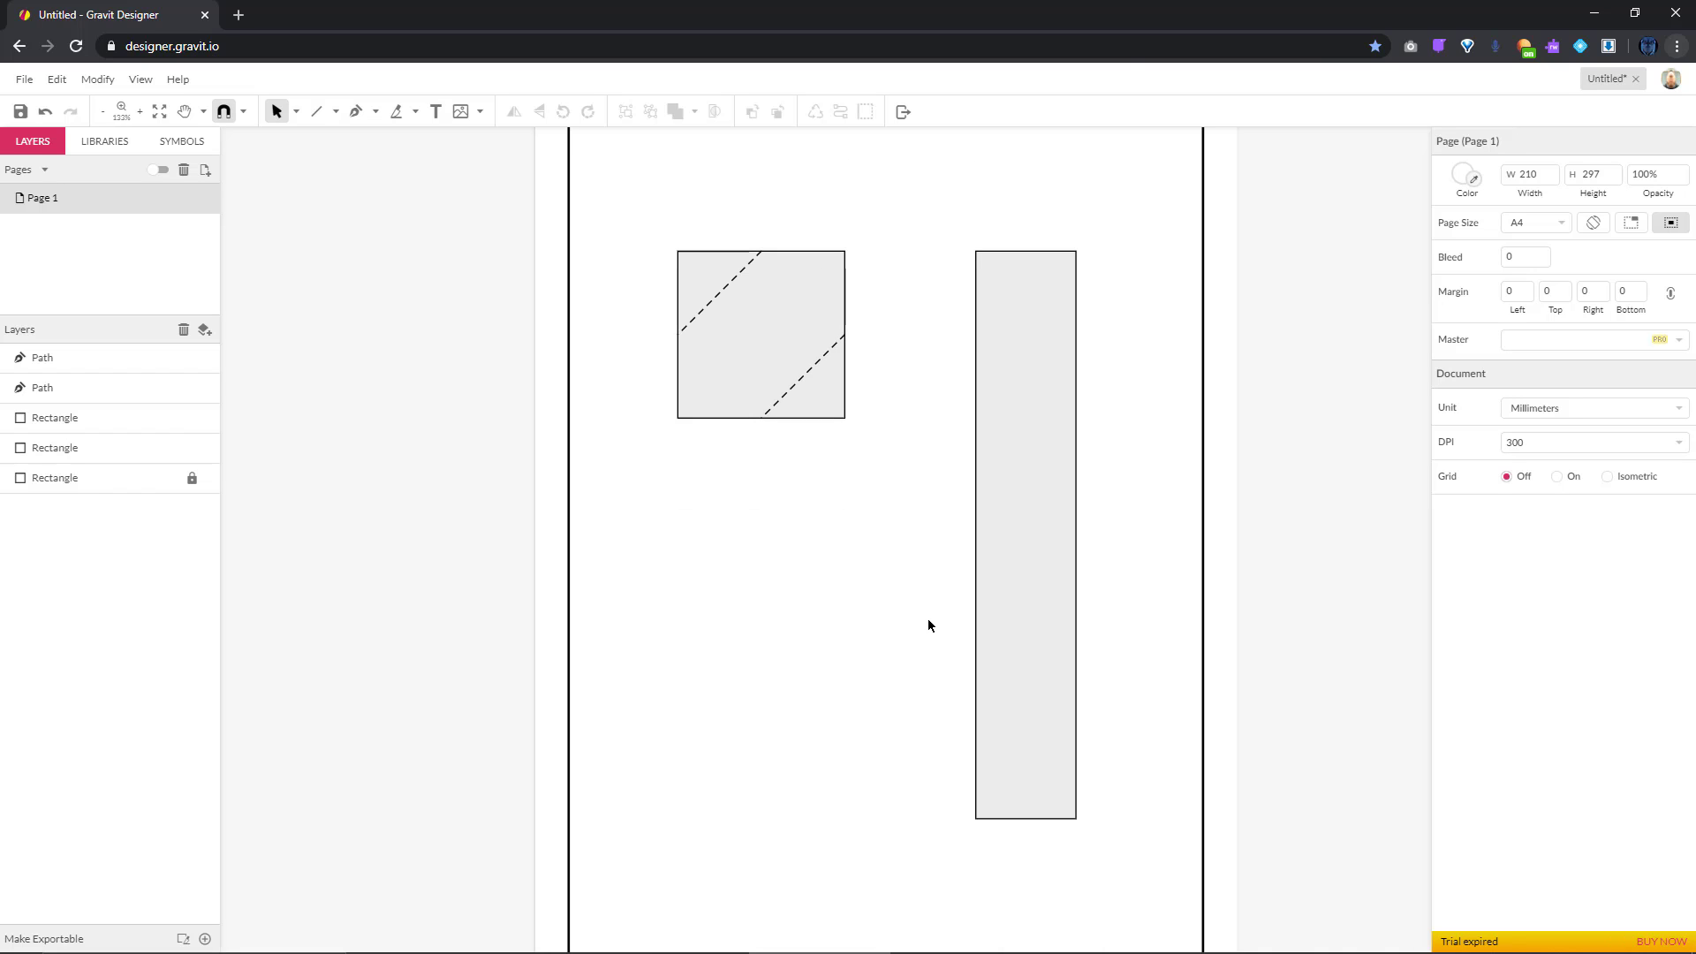
scroll(928, 625, down, 1)
scroll(927, 626, up, 1)
scroll(928, 625, down, 1)
scroll(927, 626, down, 2)
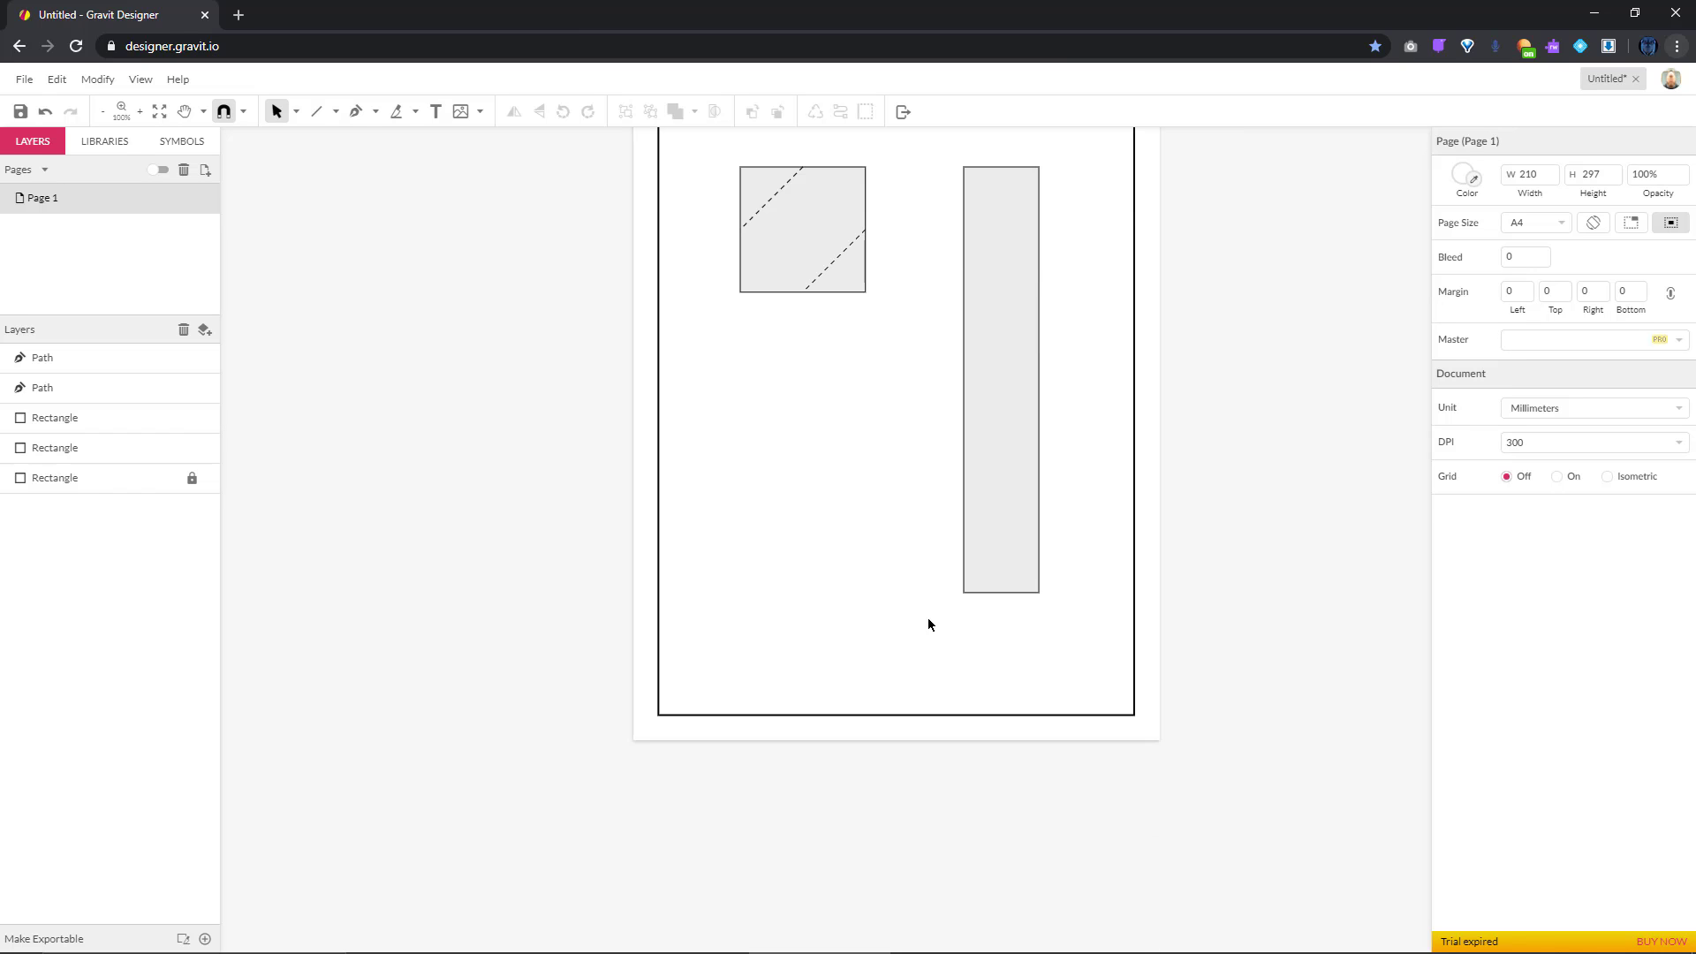
scroll(931, 613, right, 3)
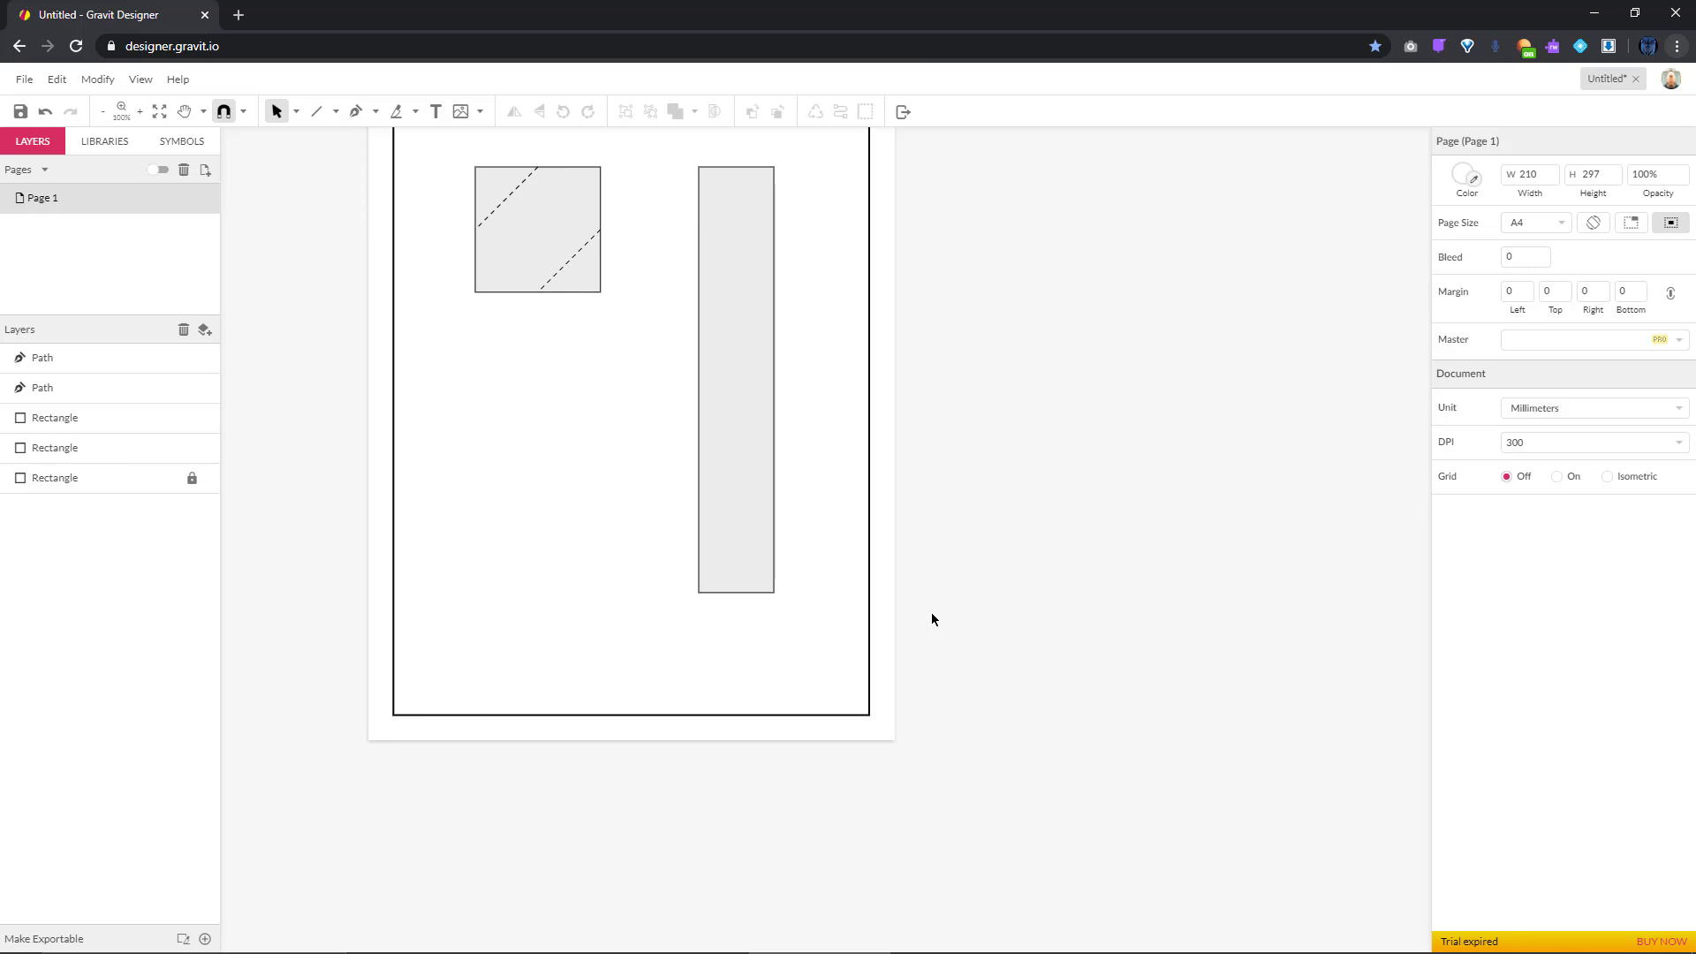
scroll(931, 613, left, 3)
scroll(931, 619, right, 3)
scroll(931, 611, up, 3)
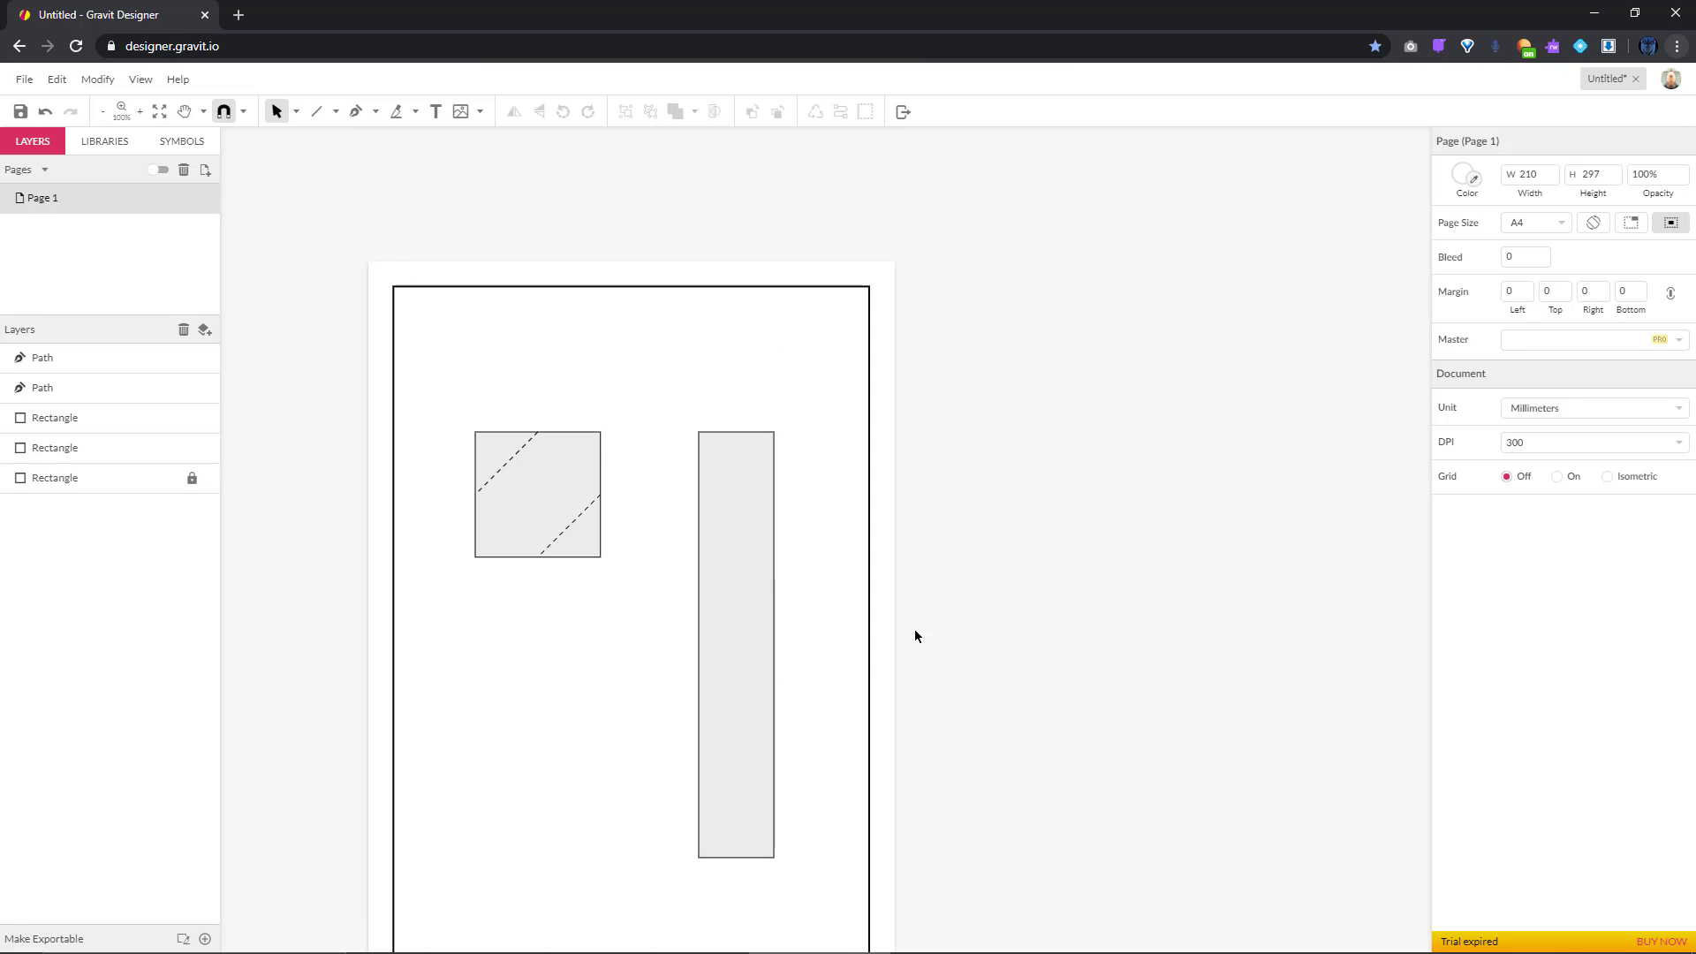
scroll(914, 628, down, 2)
scroll(910, 634, up, 2)
scroll(913, 639, up, 2)
scroll(912, 640, right, 2)
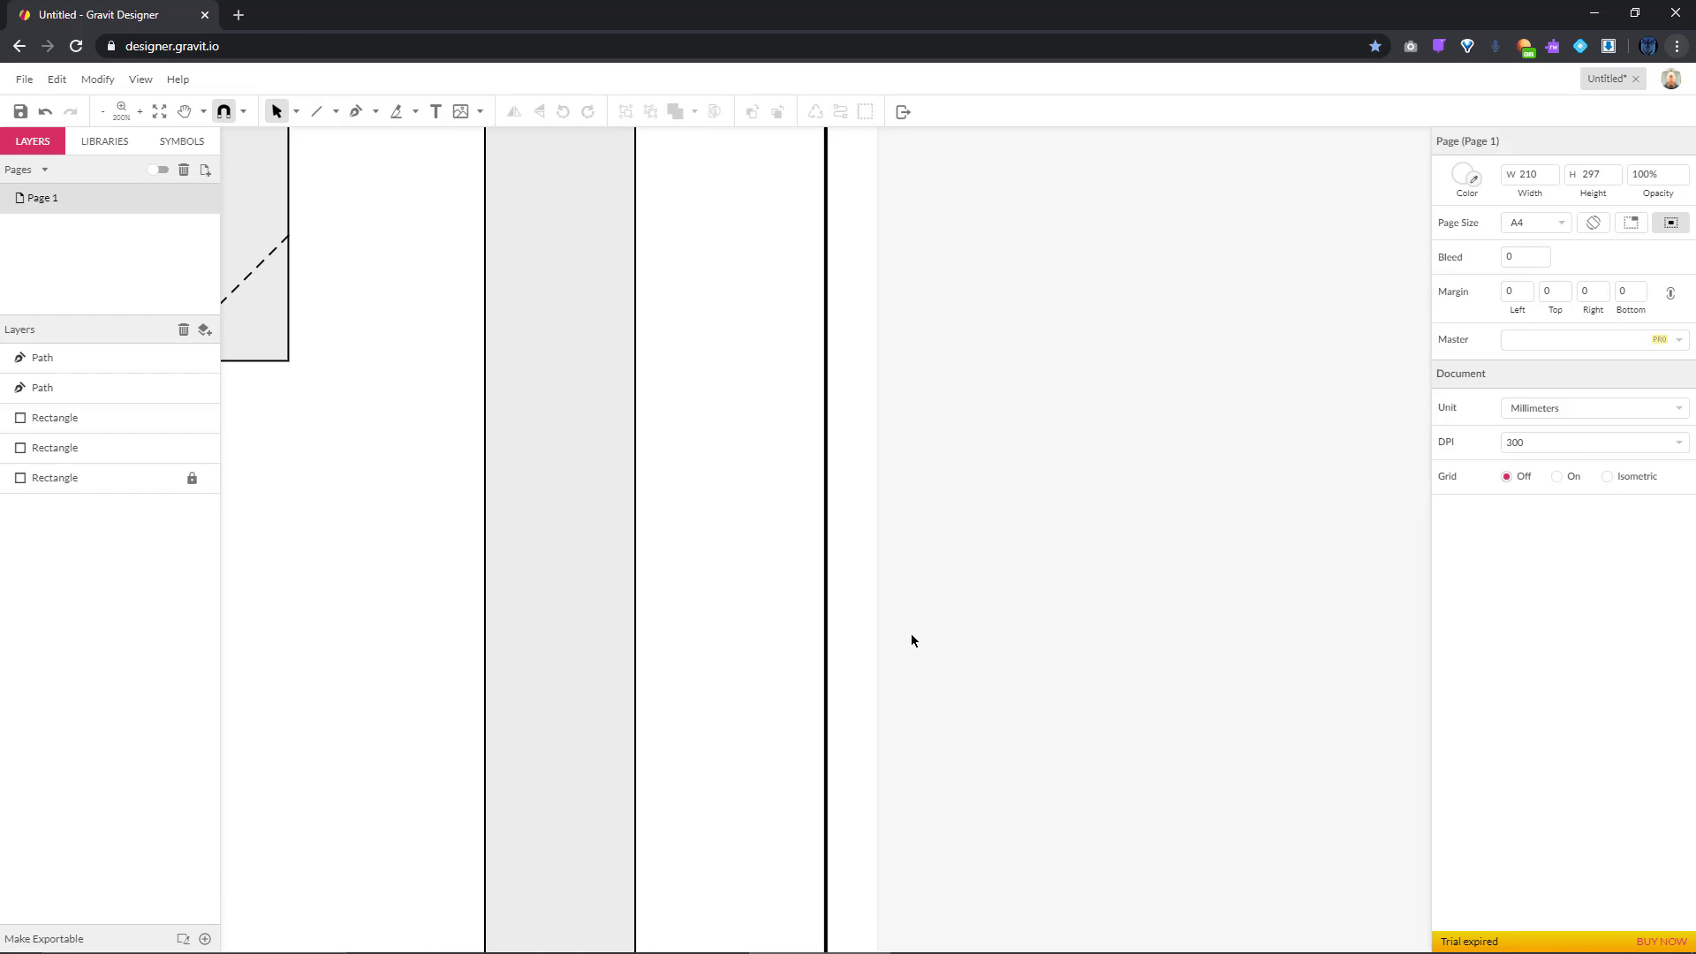
scroll(913, 640, down, 2)
scroll(913, 640, left, 2)
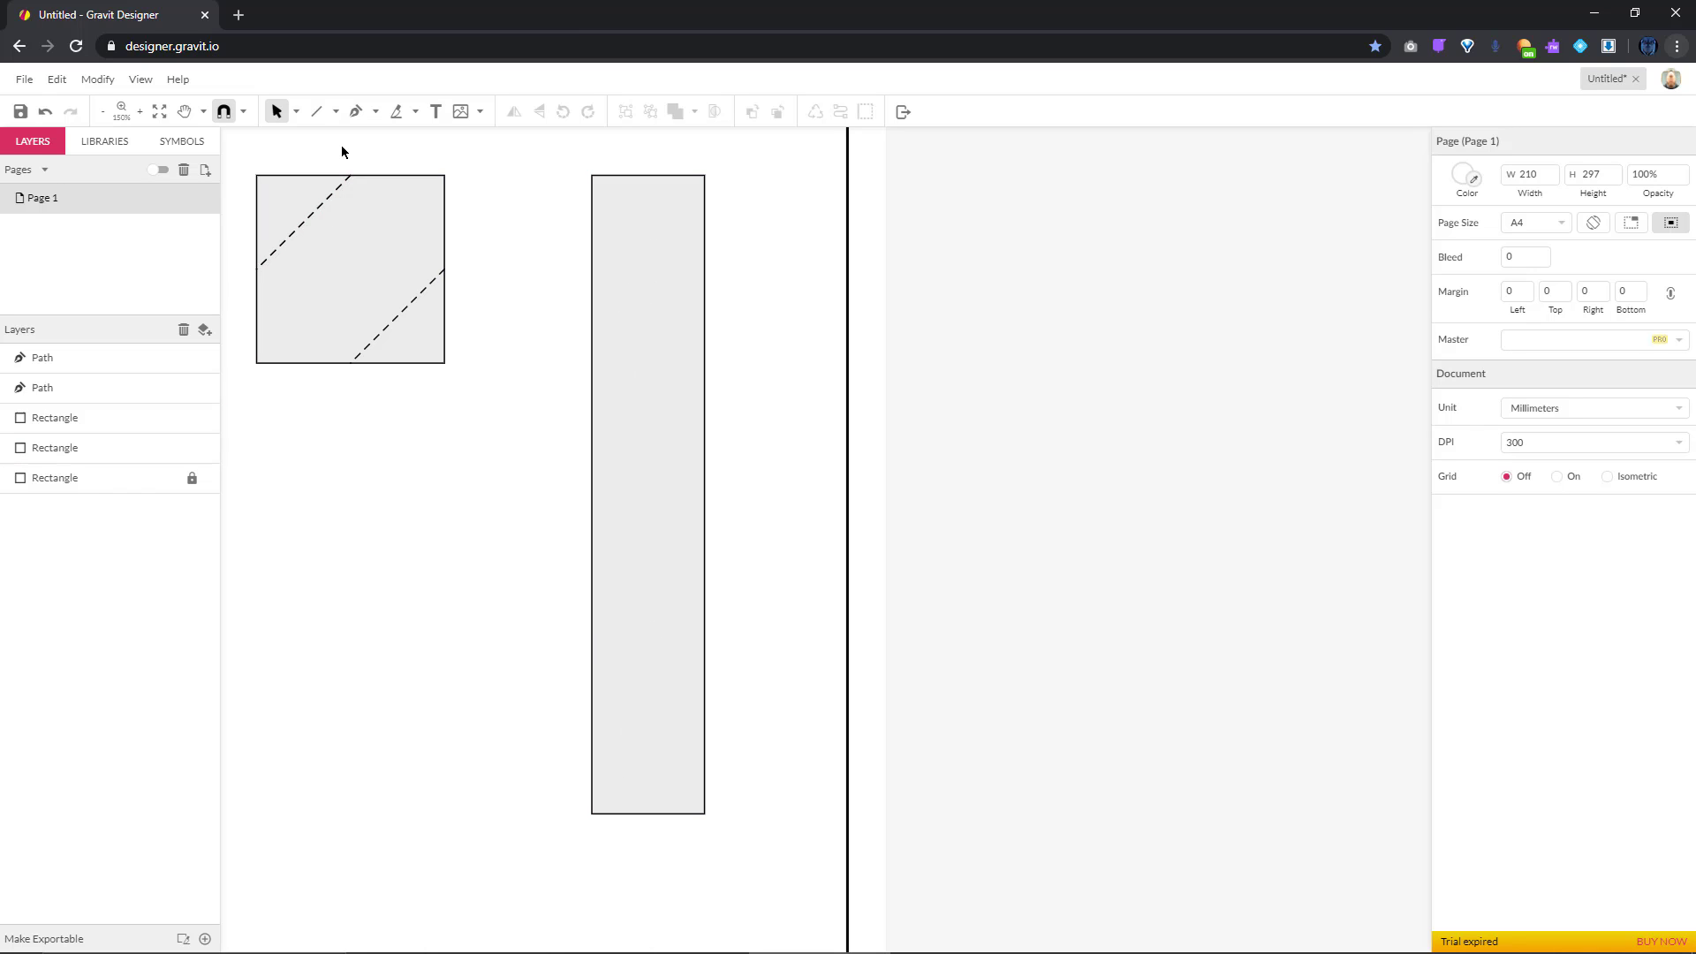
Draw a vertical line about 170 mm long at about X 137 mm, from the tall rectangle's top edge to its bottom edge
click(317, 111)
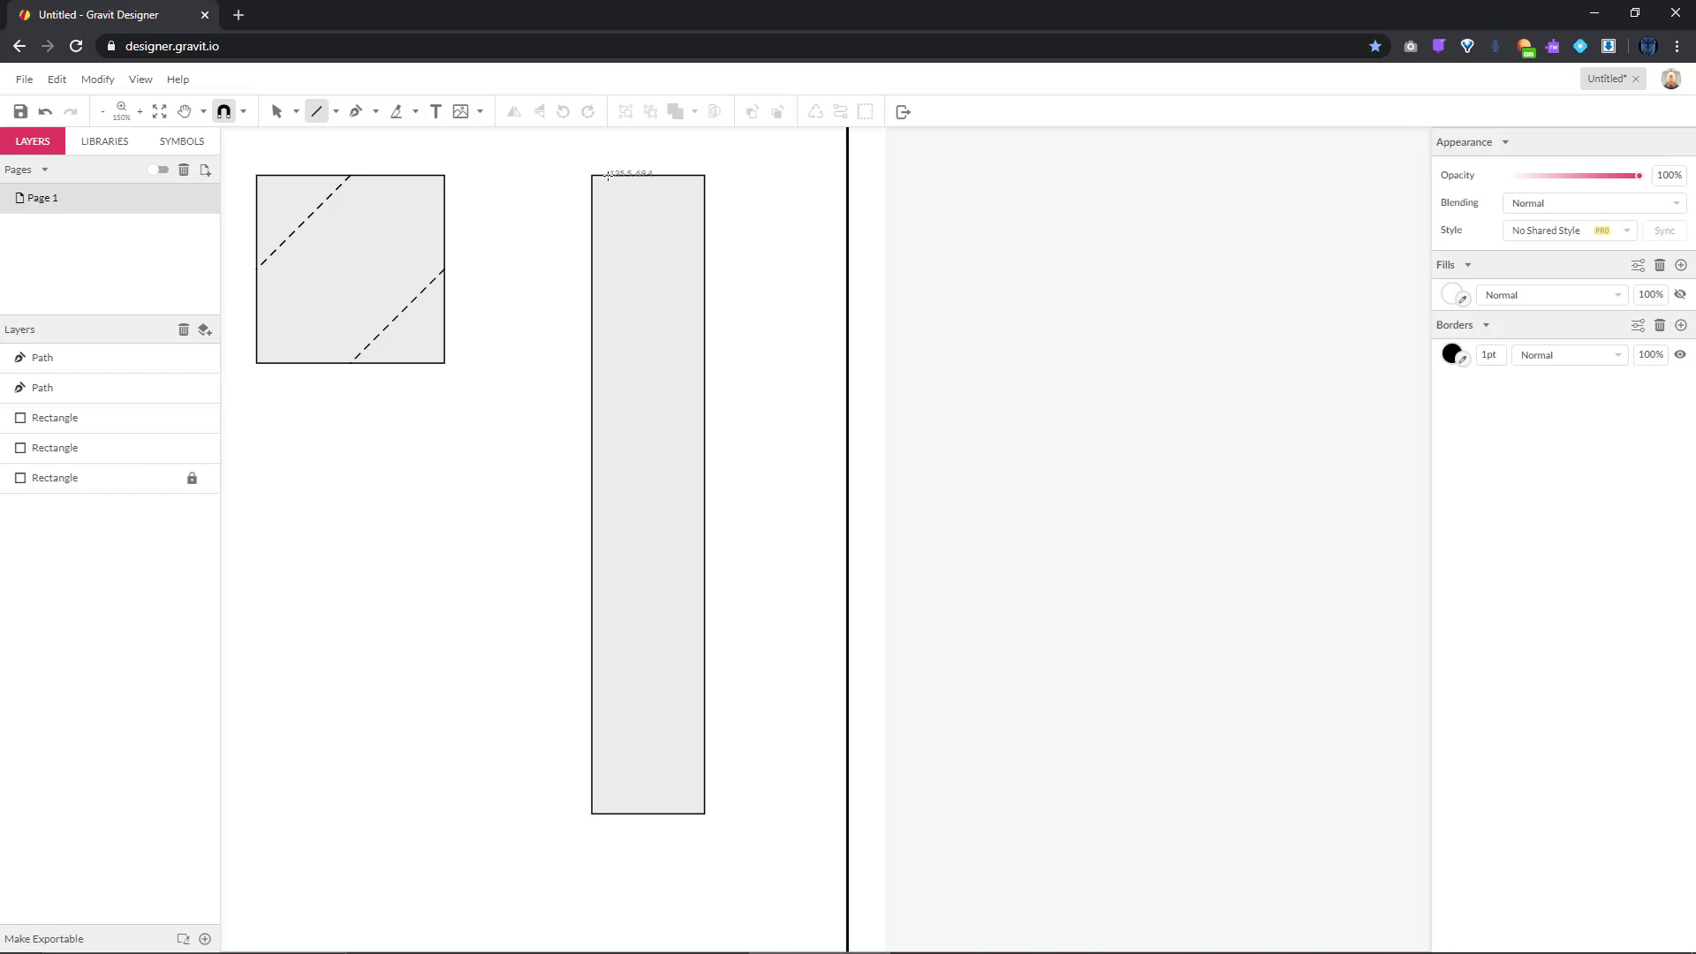
mouse_move(611, 174)
mouse_down()
mouse_move(639, 469)
mouse_move(641, 813)
mouse_up()
key(v)
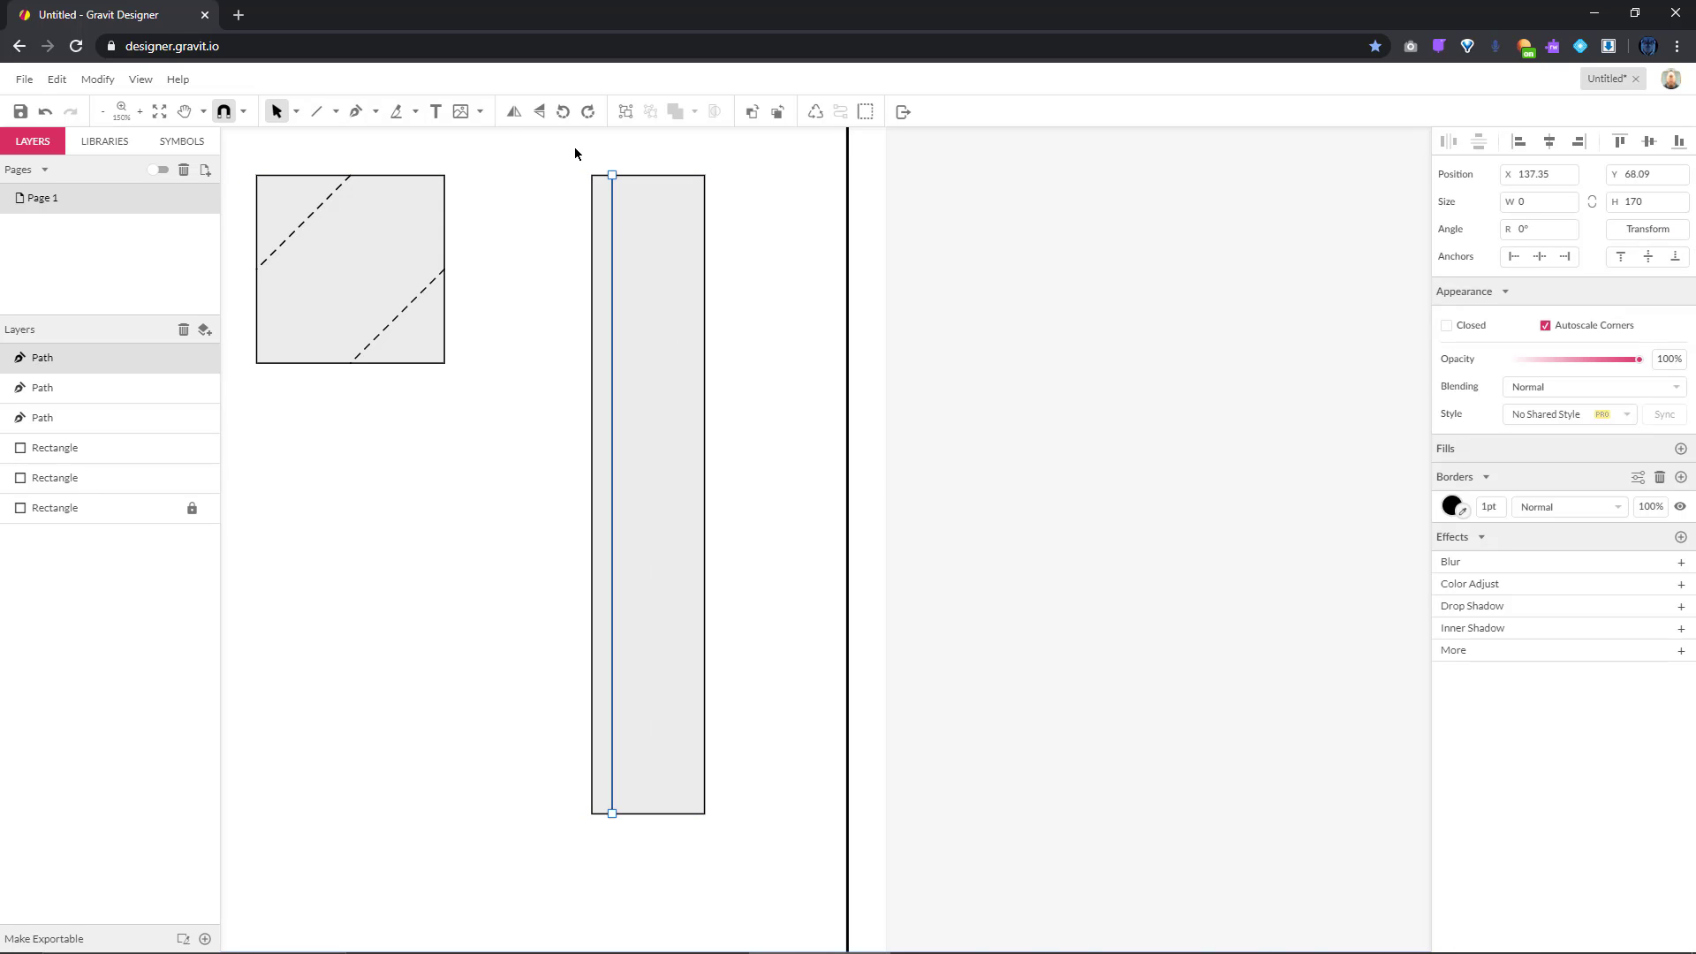
Try moving the vertical line to the middle of the tall rectangle, and undo the stray moves
scroll(599, 320, up, 2)
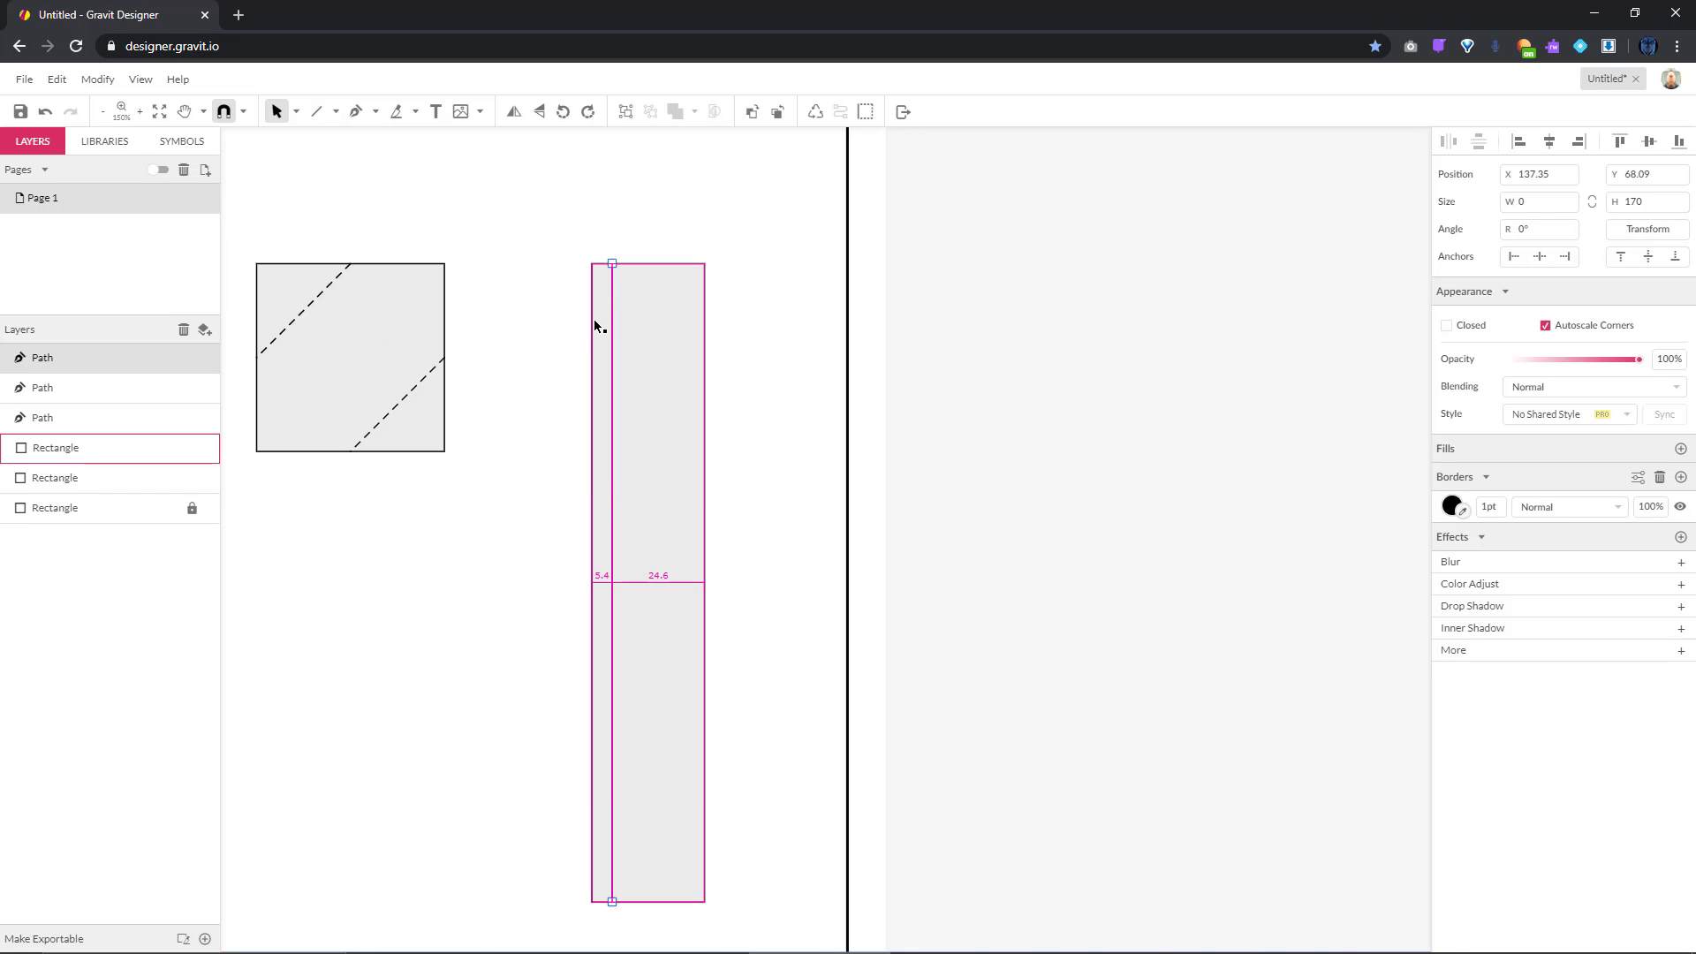
scroll(596, 334, up, 5)
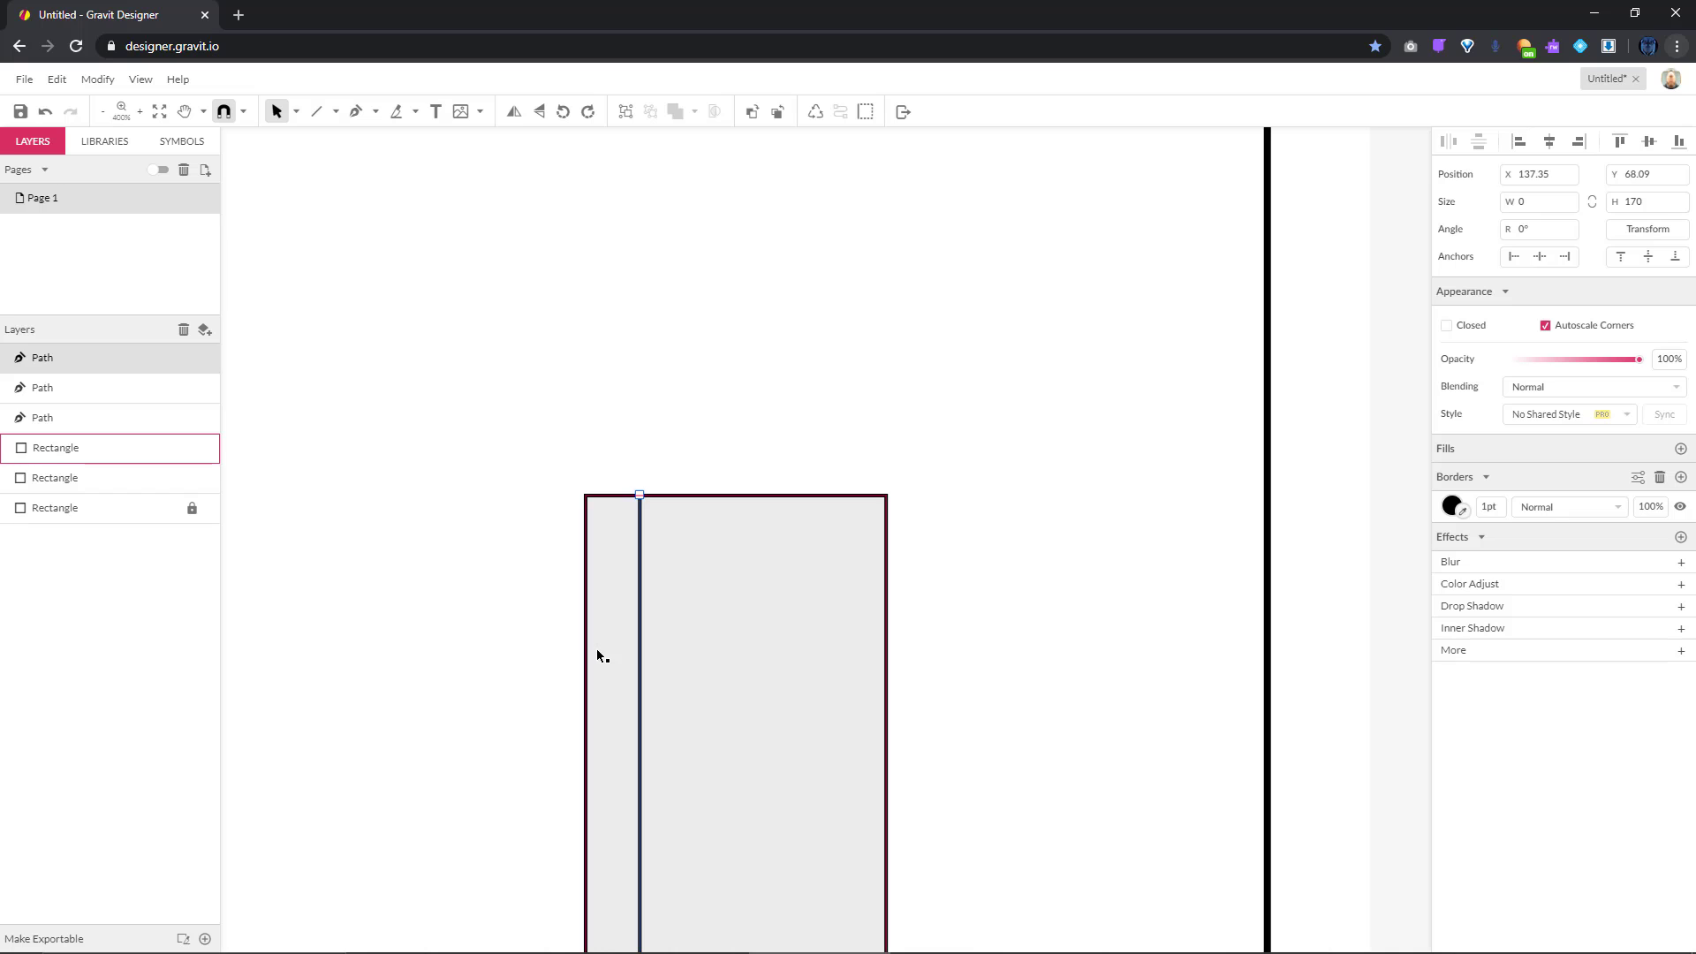
scroll(598, 654, up, 1)
mouse_move(658, 574)
mouse_down()
mouse_move(700, 585)
mouse_move(658, 537)
mouse_move(803, 528)
mouse_move(676, 529)
mouse_up()
key(ctrl+z)
key(ctrl+z)
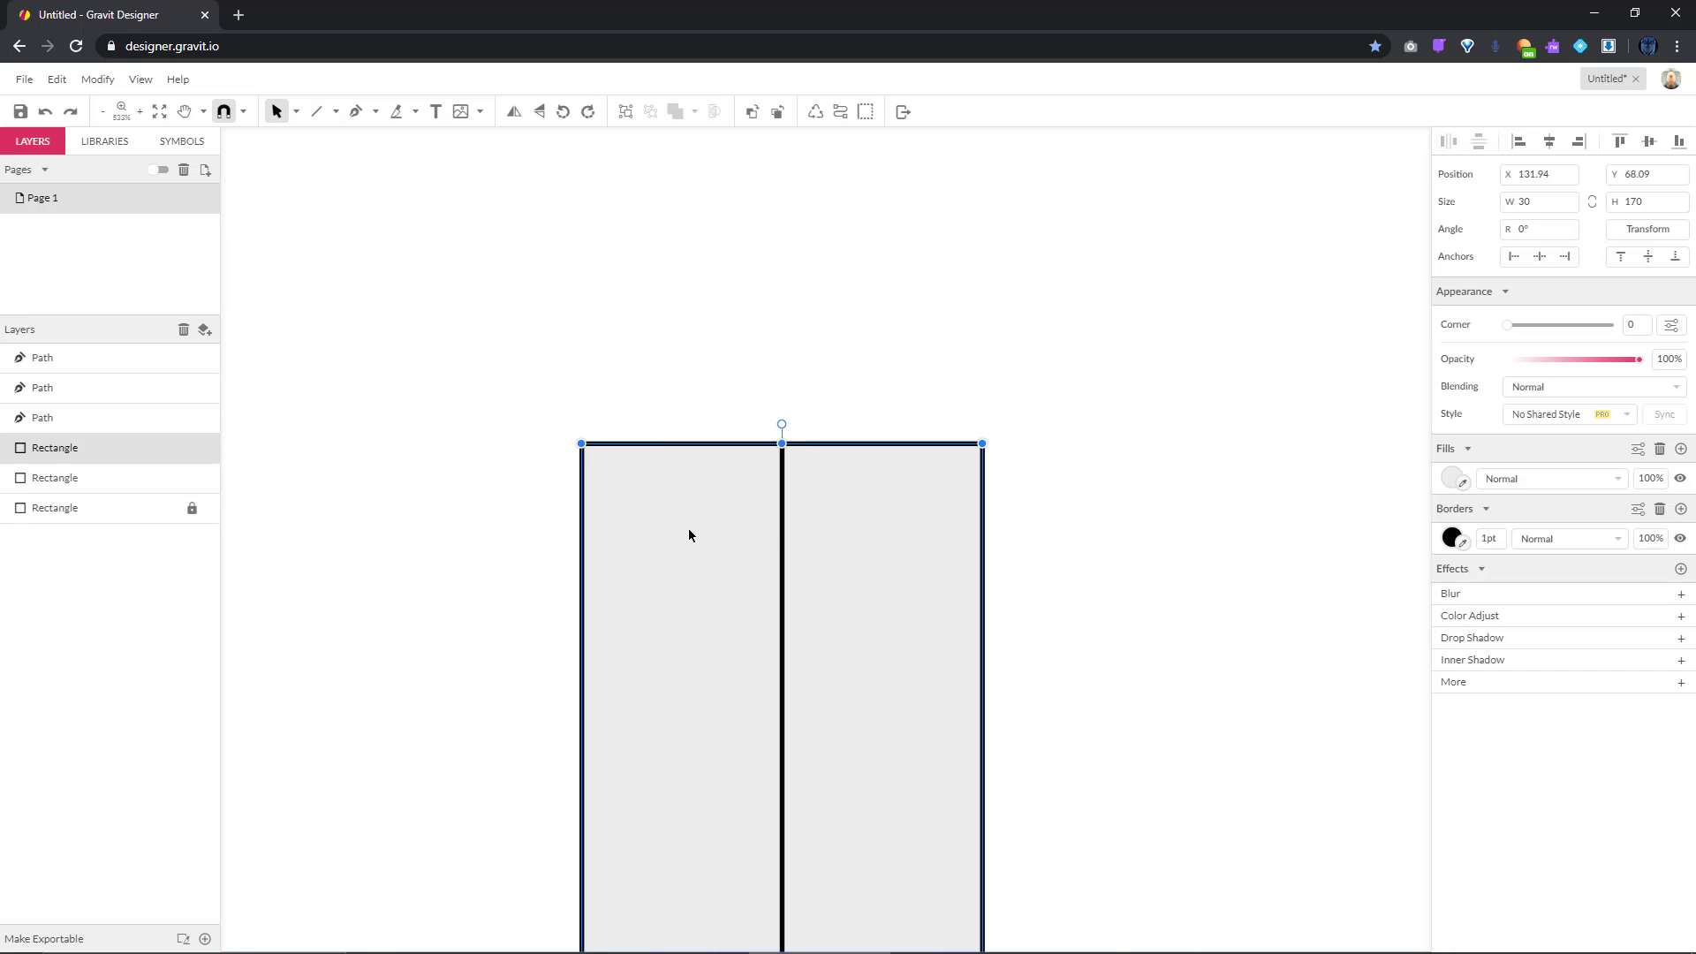
Move the vertical line to about X 136 mm and Y 67 mm, undo the stray move that follows, and deselect
drag(783, 536, 648, 514)
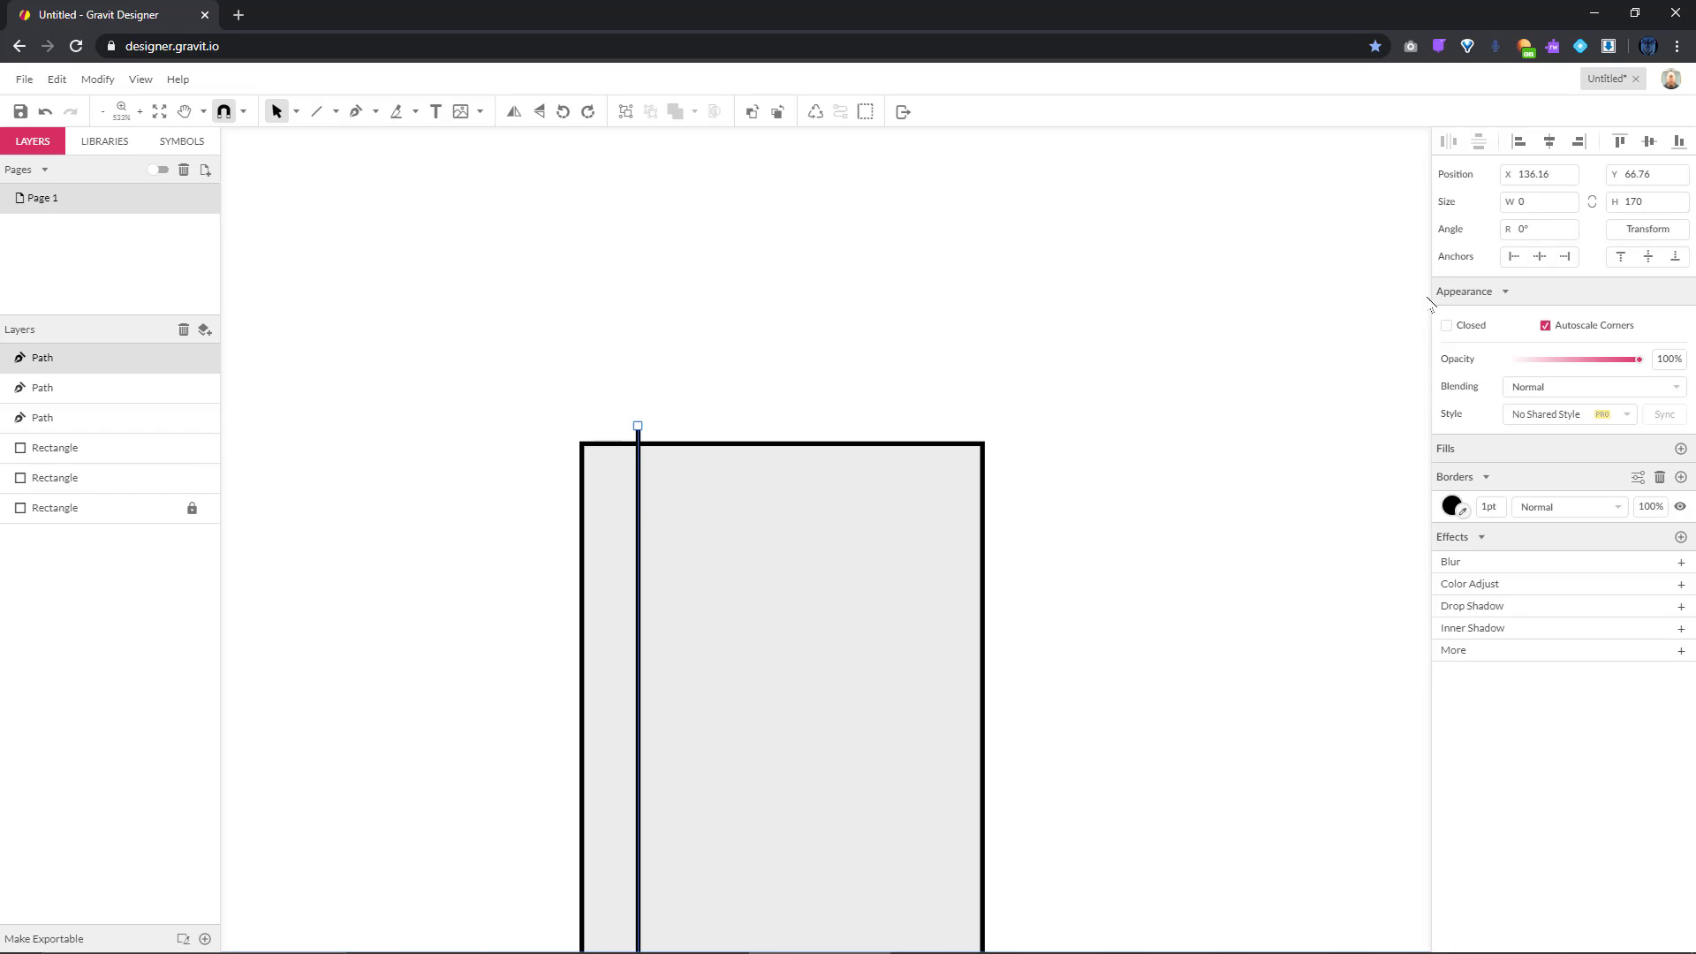
mouse_move(643, 545)
mouse_down()
mouse_move(655, 569)
mouse_move(633, 522)
mouse_up()
key(ctrl+z)
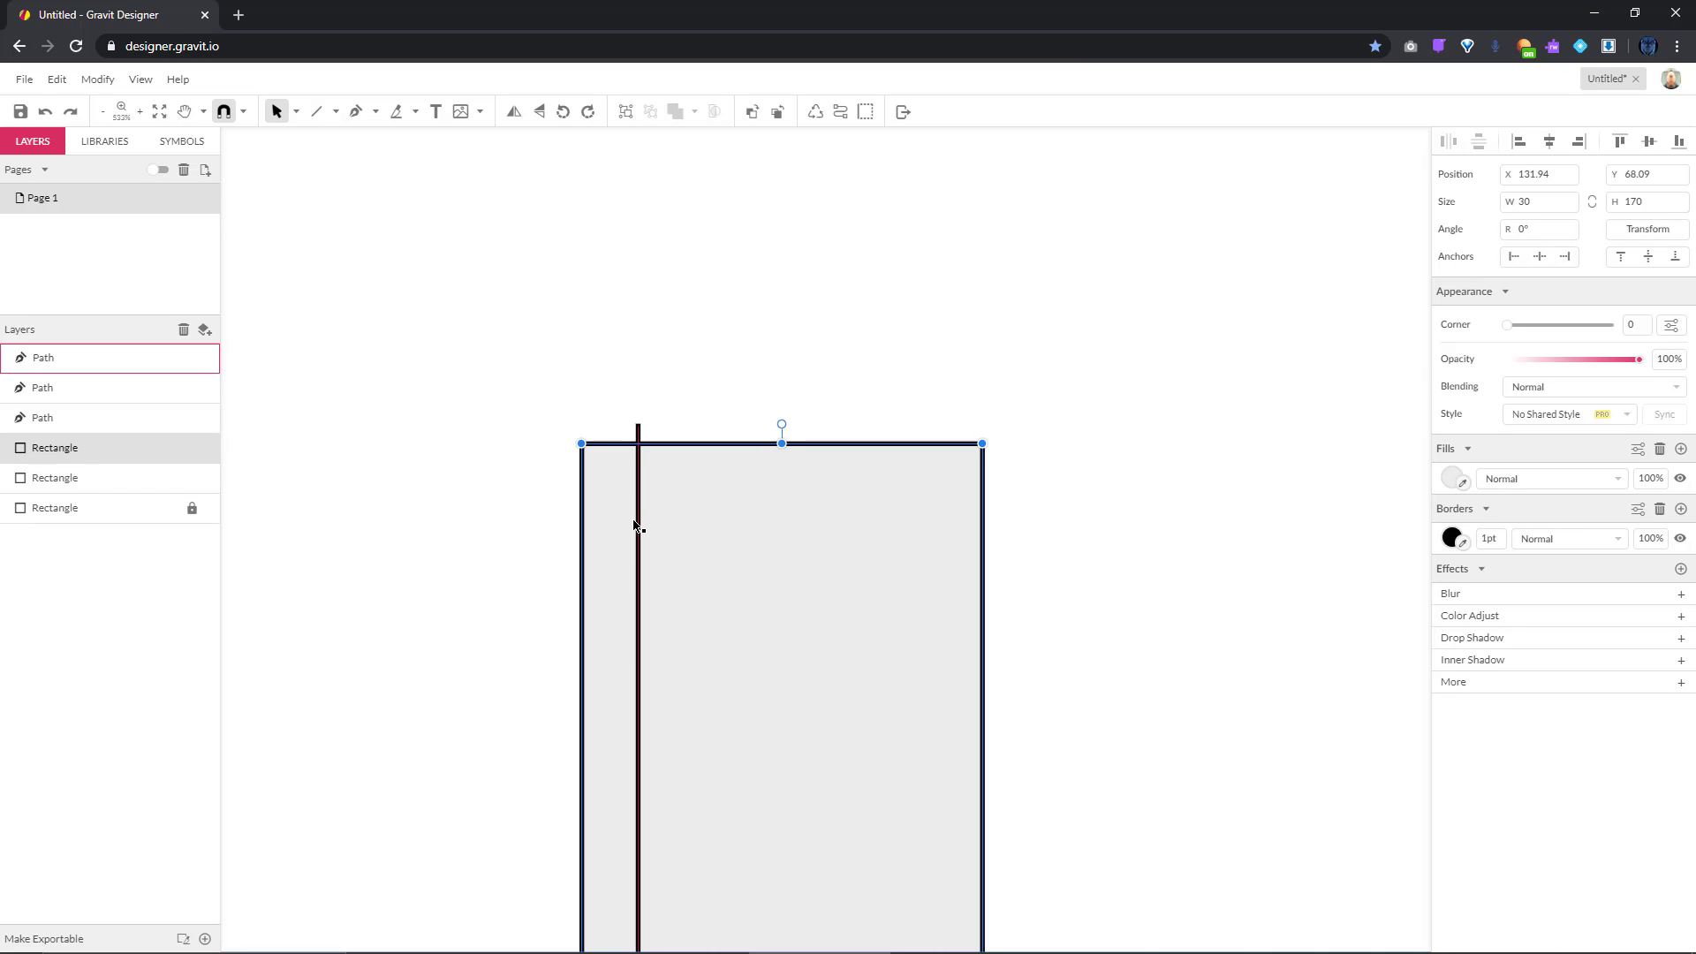
click(659, 322)
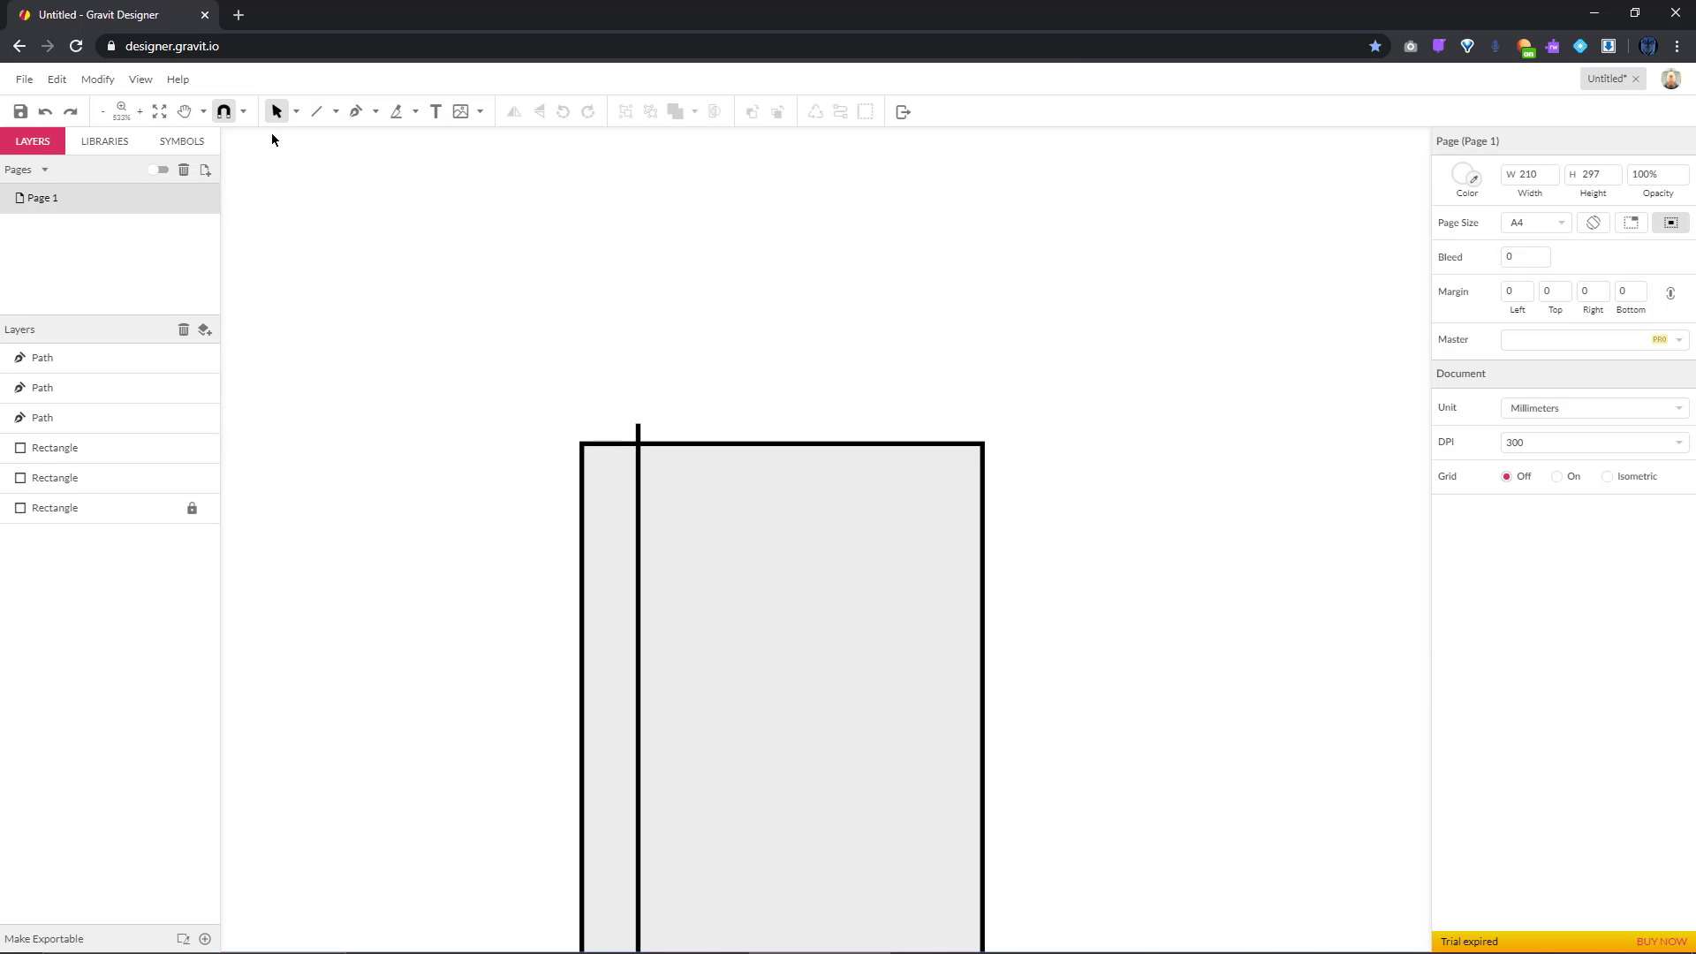
Draw a small square about 5.2 mm wide above the tall rectangle, flush with the rectangle's left edge
click(335, 111)
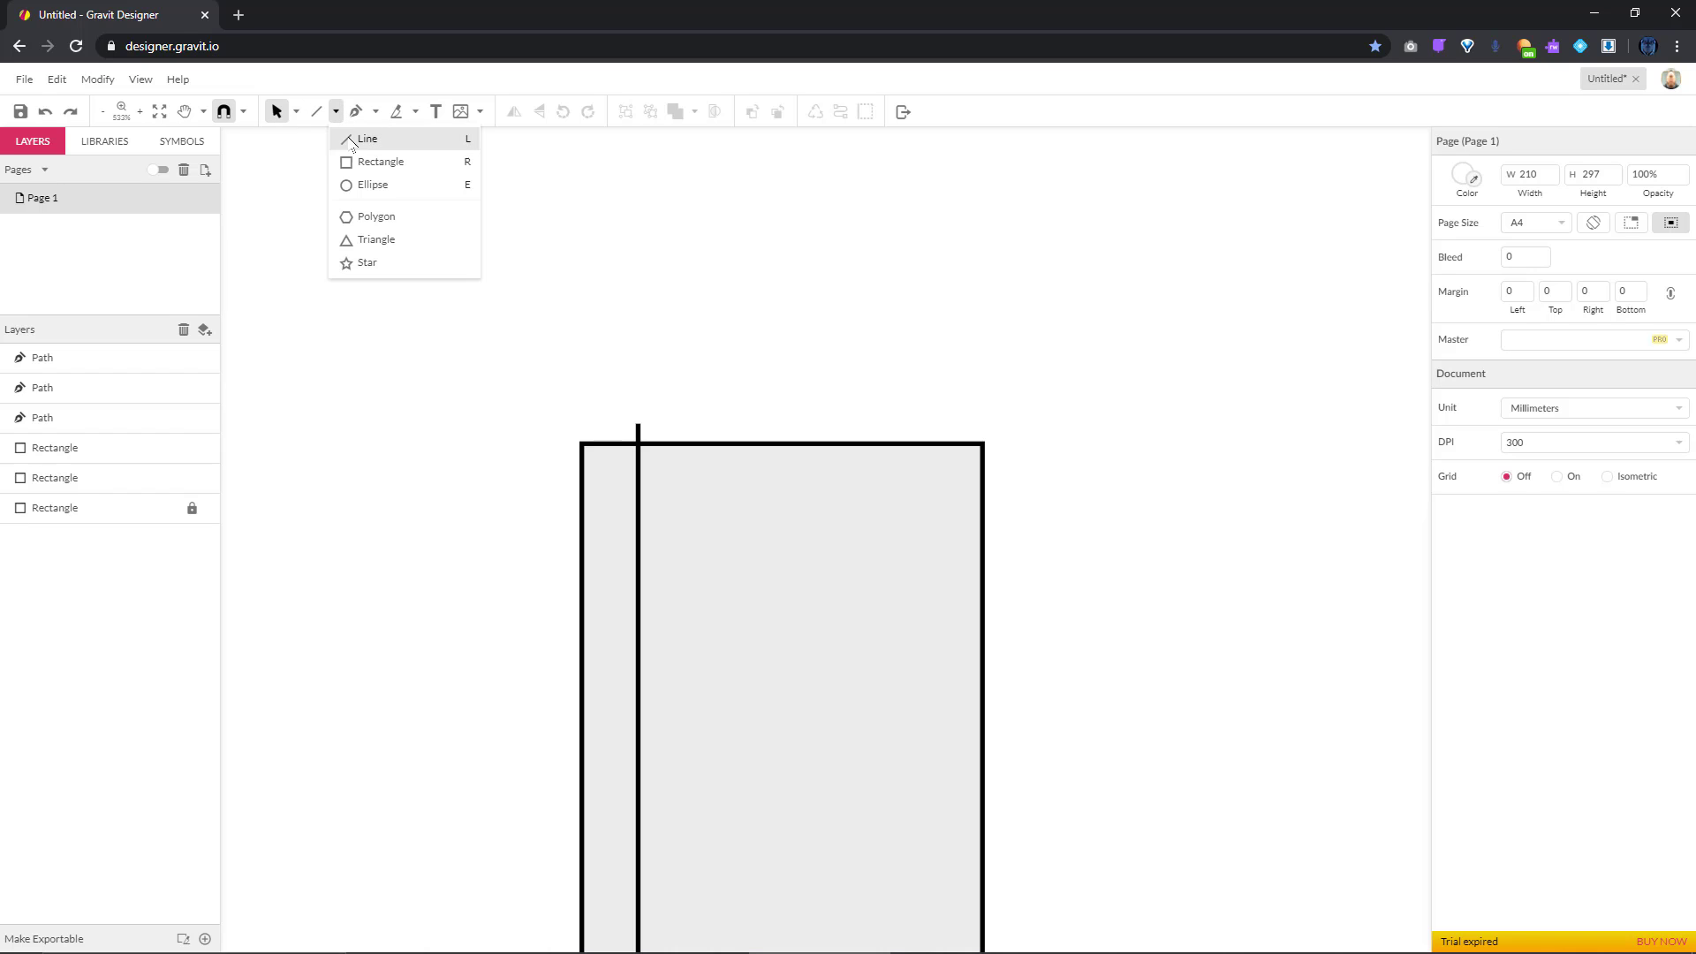
click(375, 159)
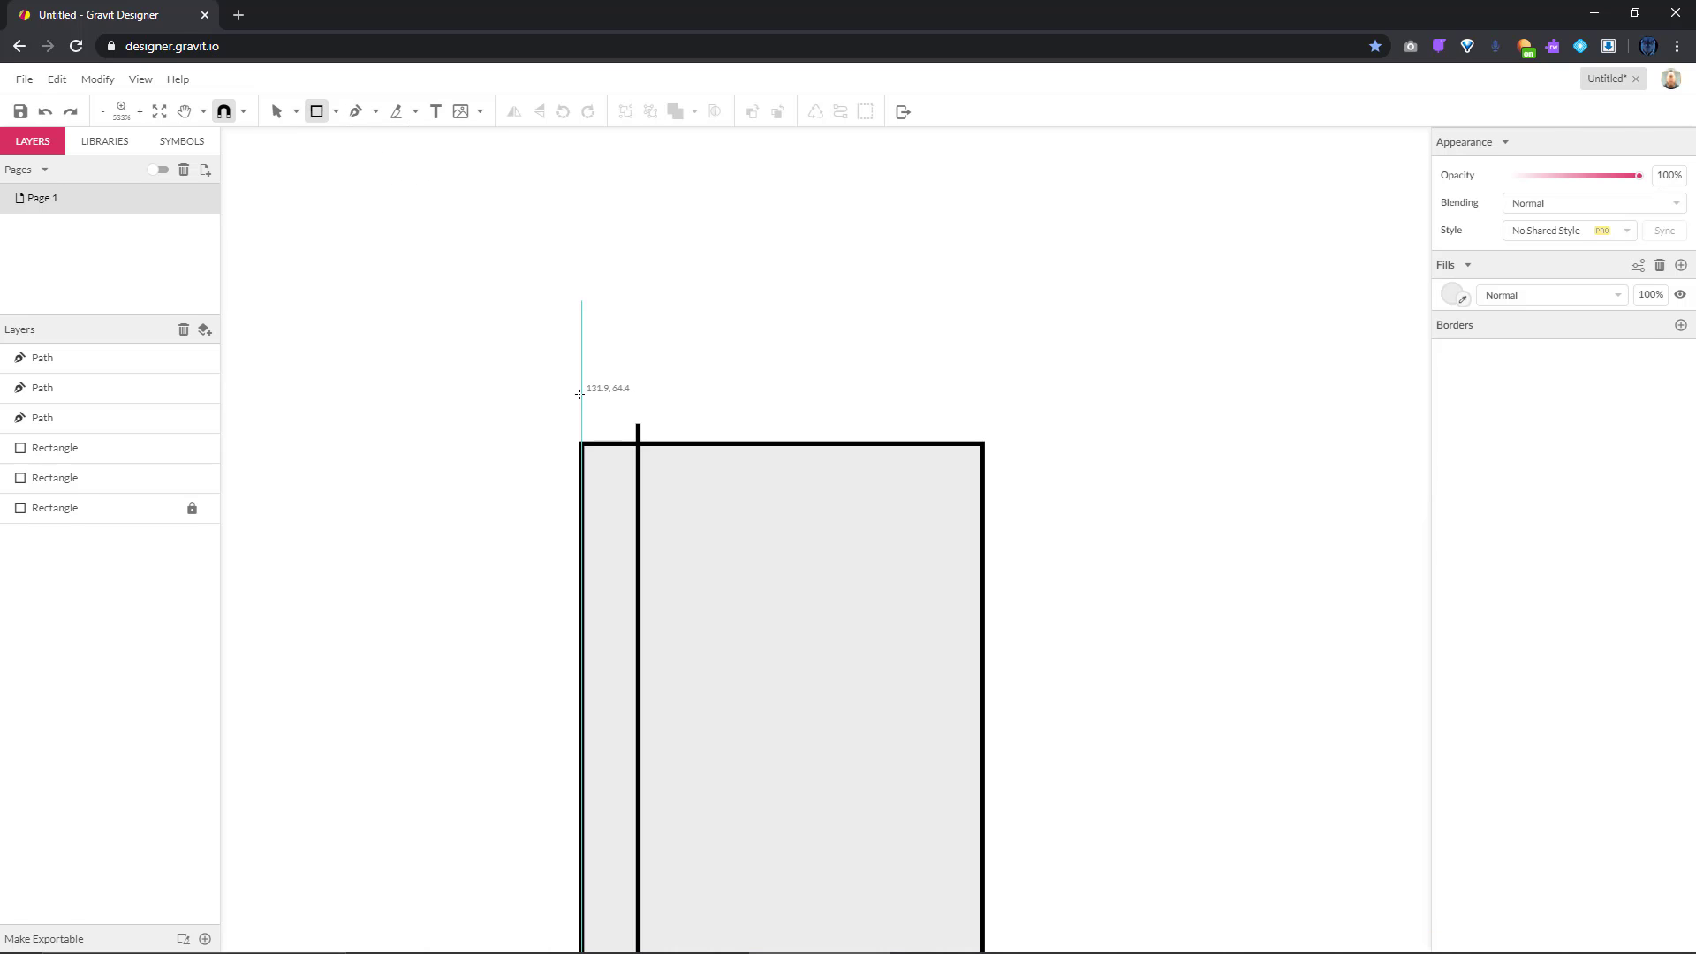
drag(580, 394, 651, 325)
Set the small square's size to 5 × 5 mm and deselect it
drag(1556, 202, 1499, 202)
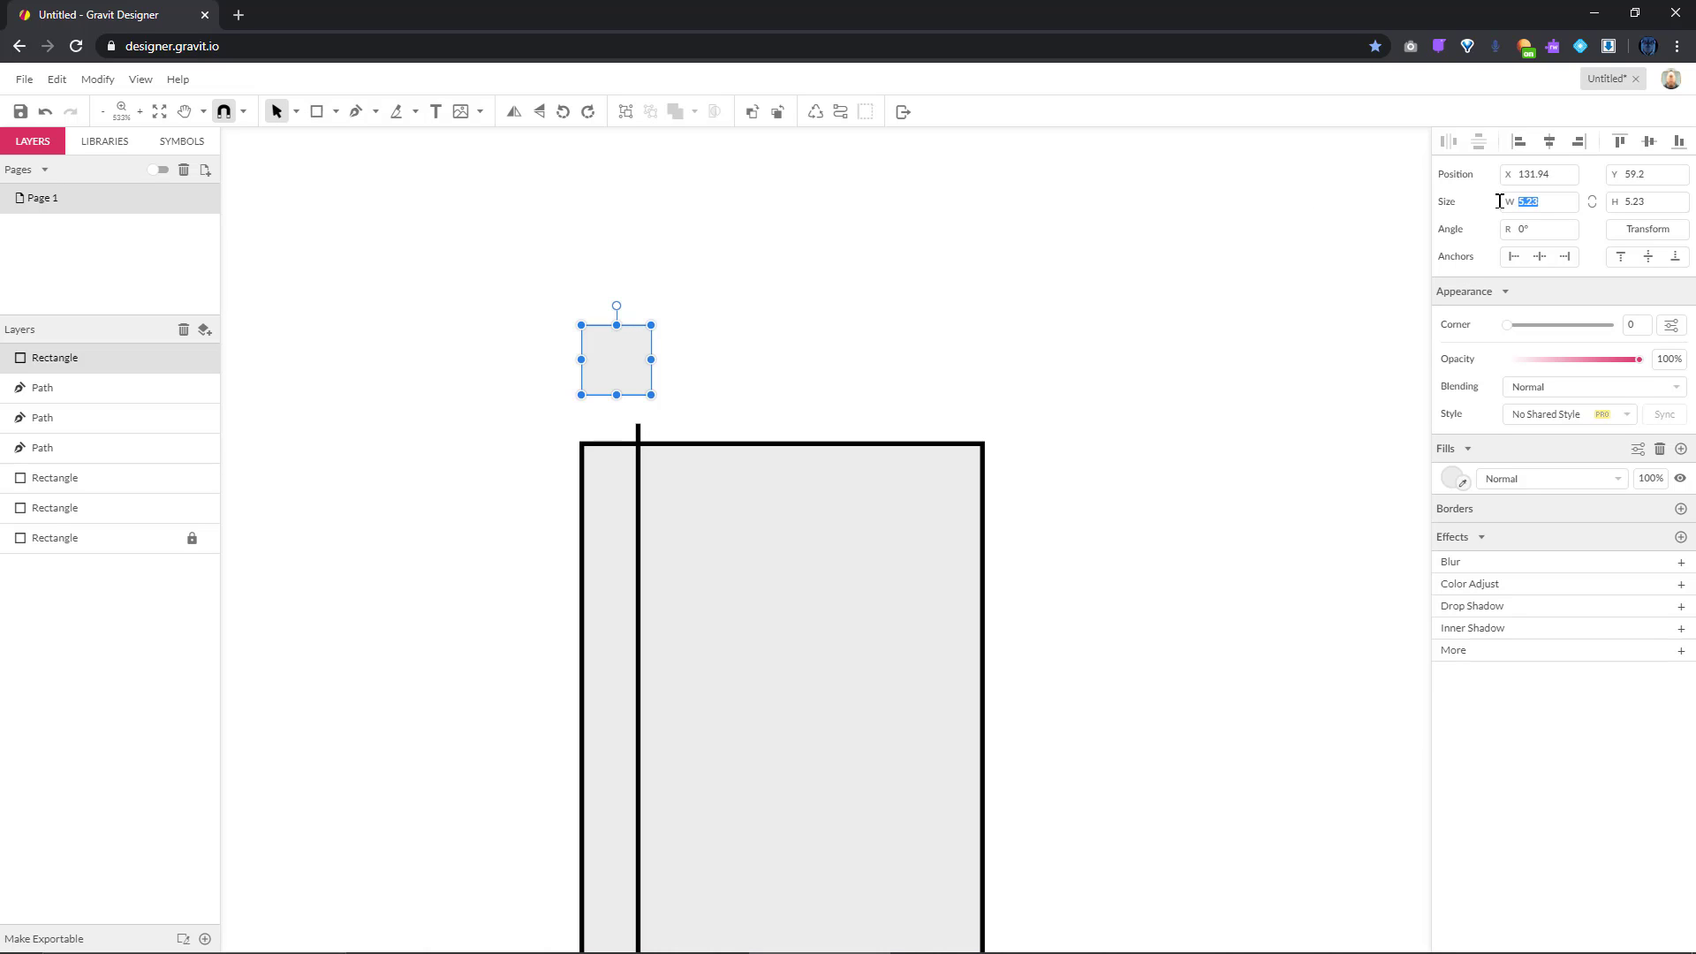
click(1651, 198)
text(5)
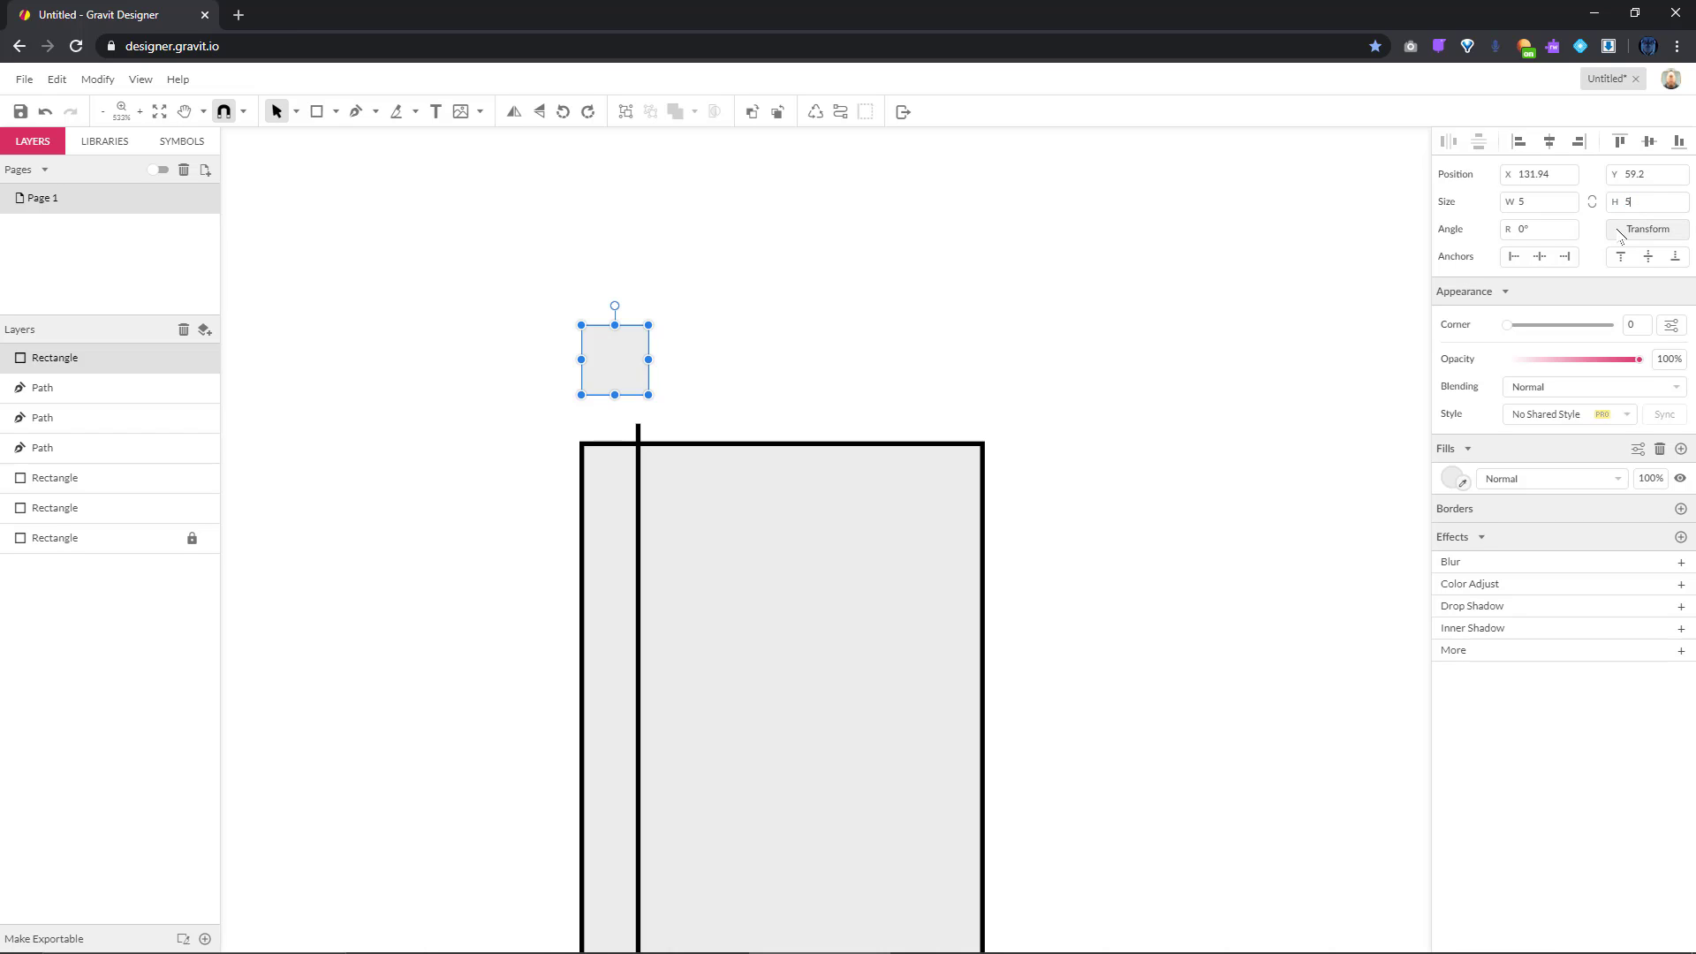
click(1054, 378)
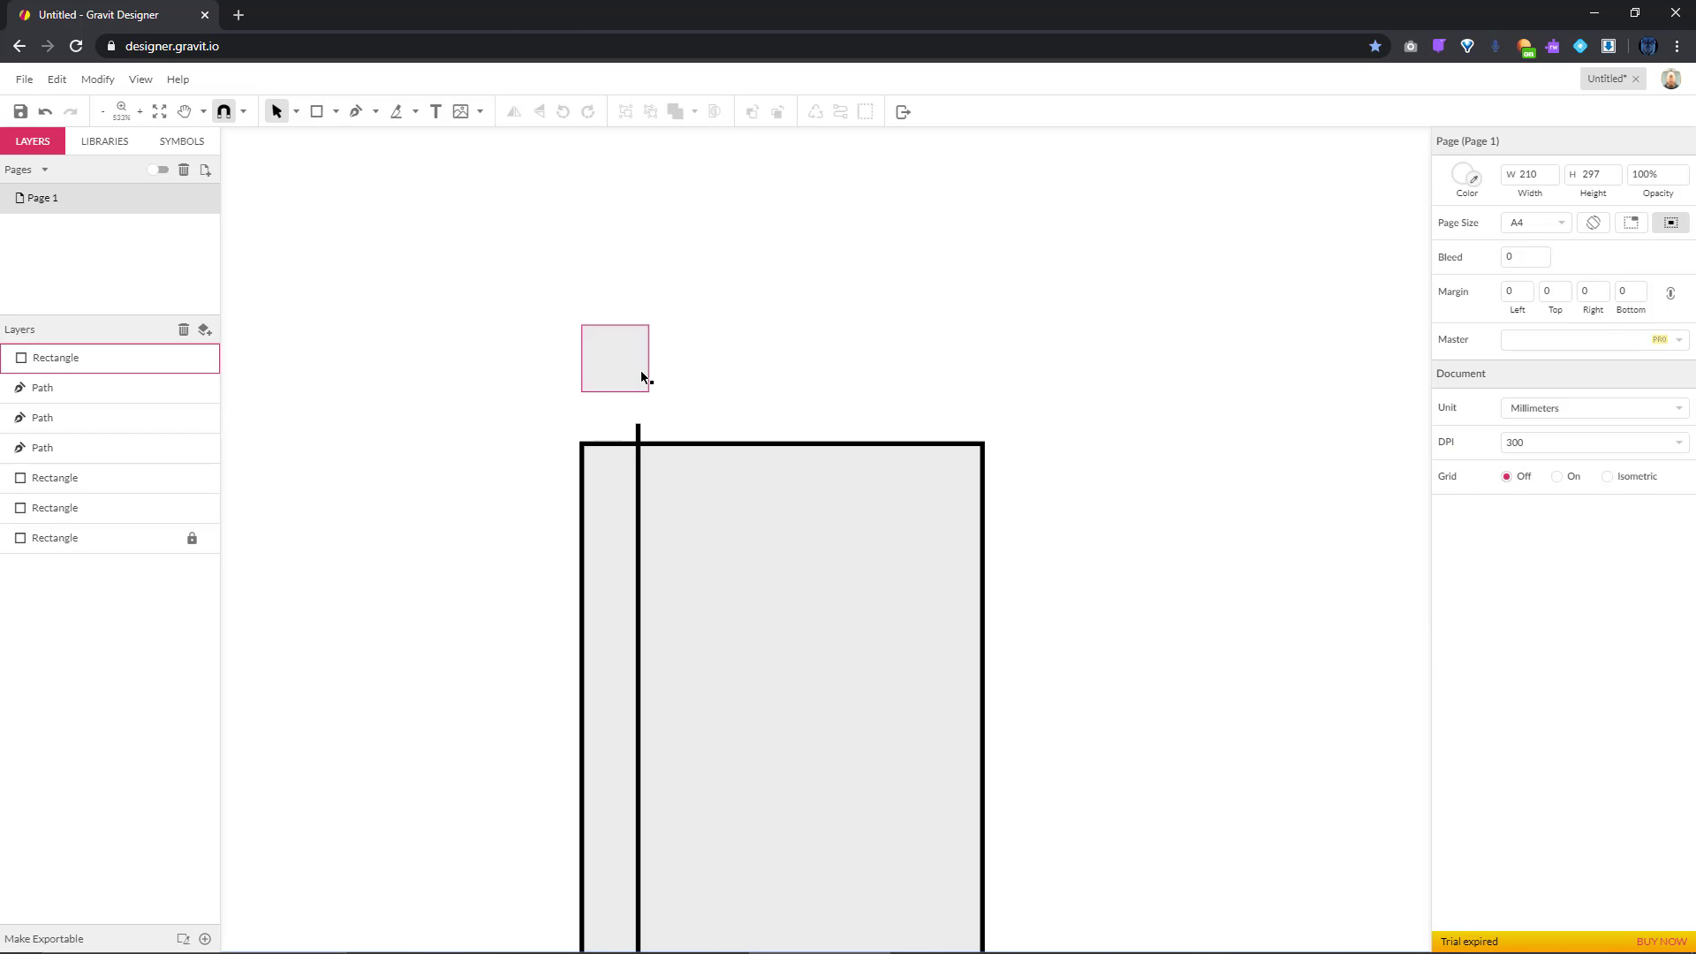
Move the small square to about Y 60 mm and snap the vertical line to its right edge at about X 137 mm, Y 68 mm
drag(640, 369, 621, 402)
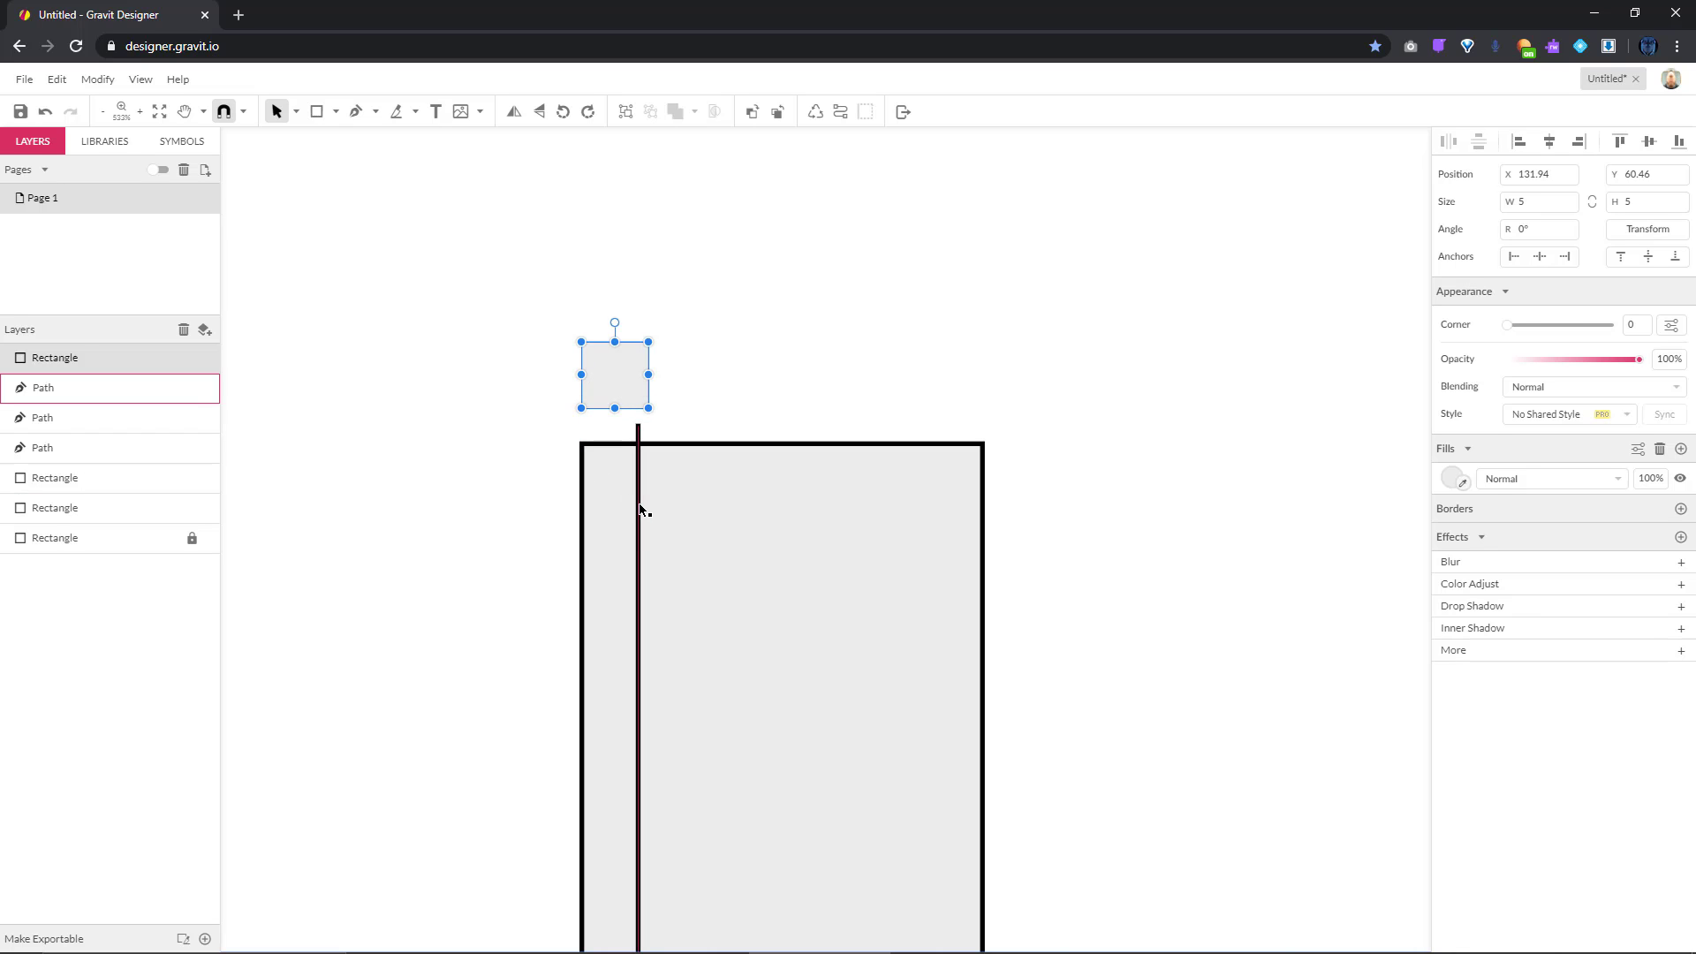
drag(644, 510, 652, 523)
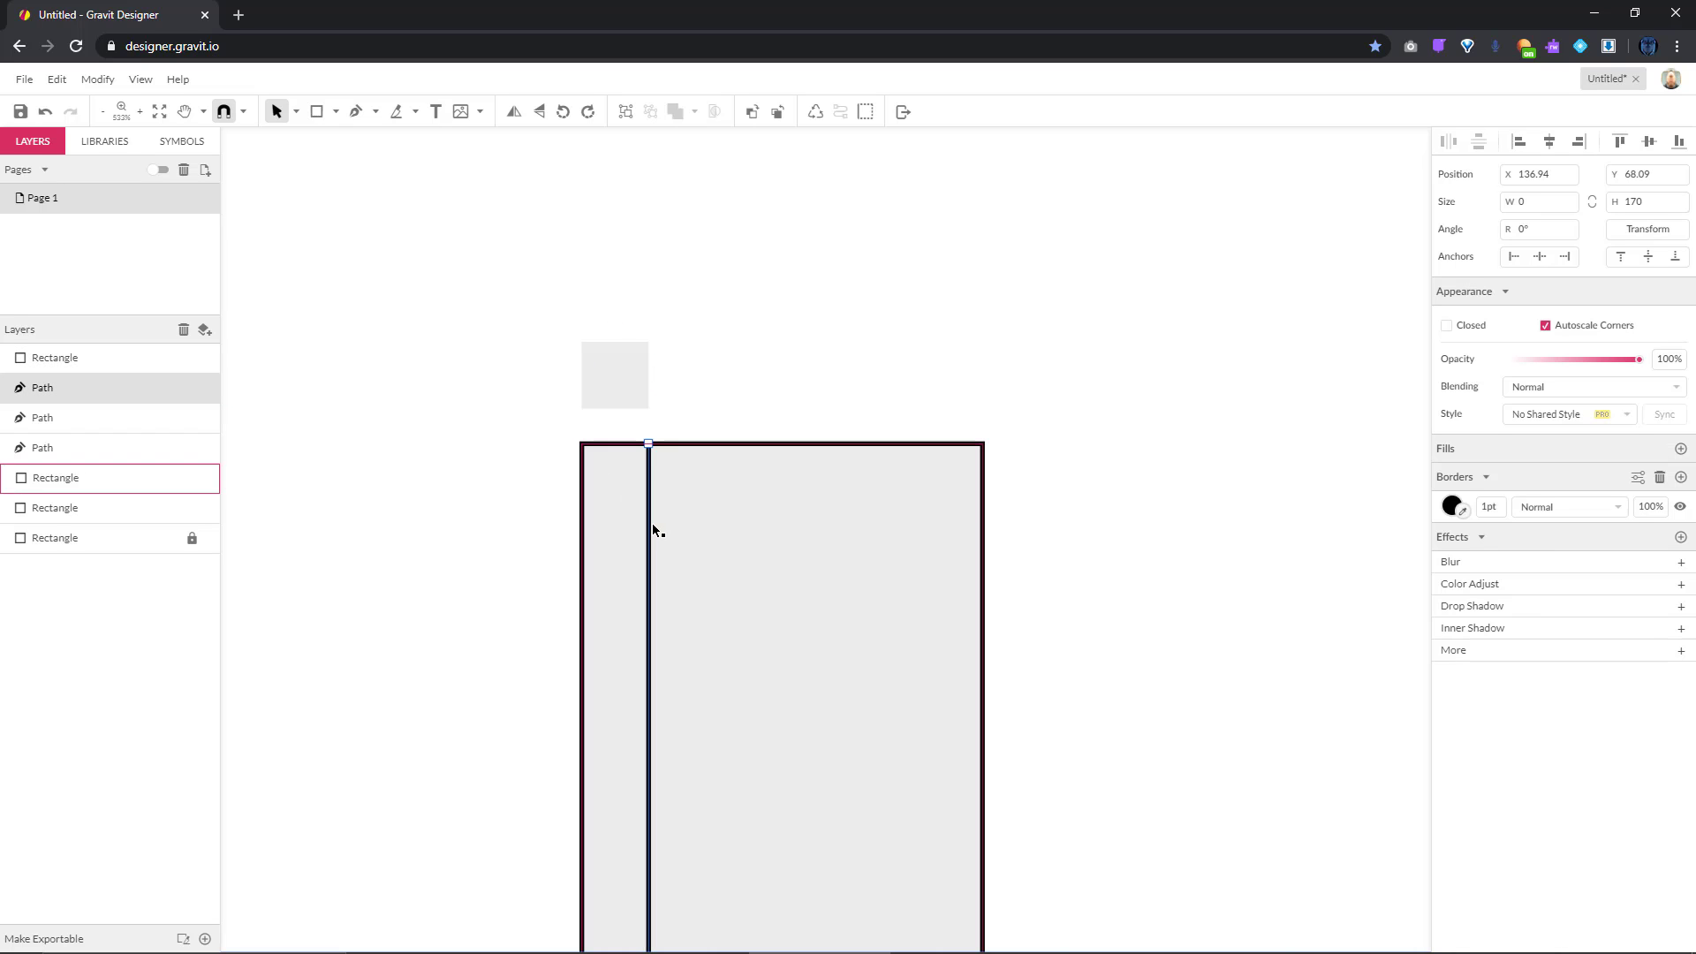
Move the 50 mm square together with its dashed diagonals slightly left to about X 40 mm and deselect
click(721, 395)
scroll(695, 429, down, 4)
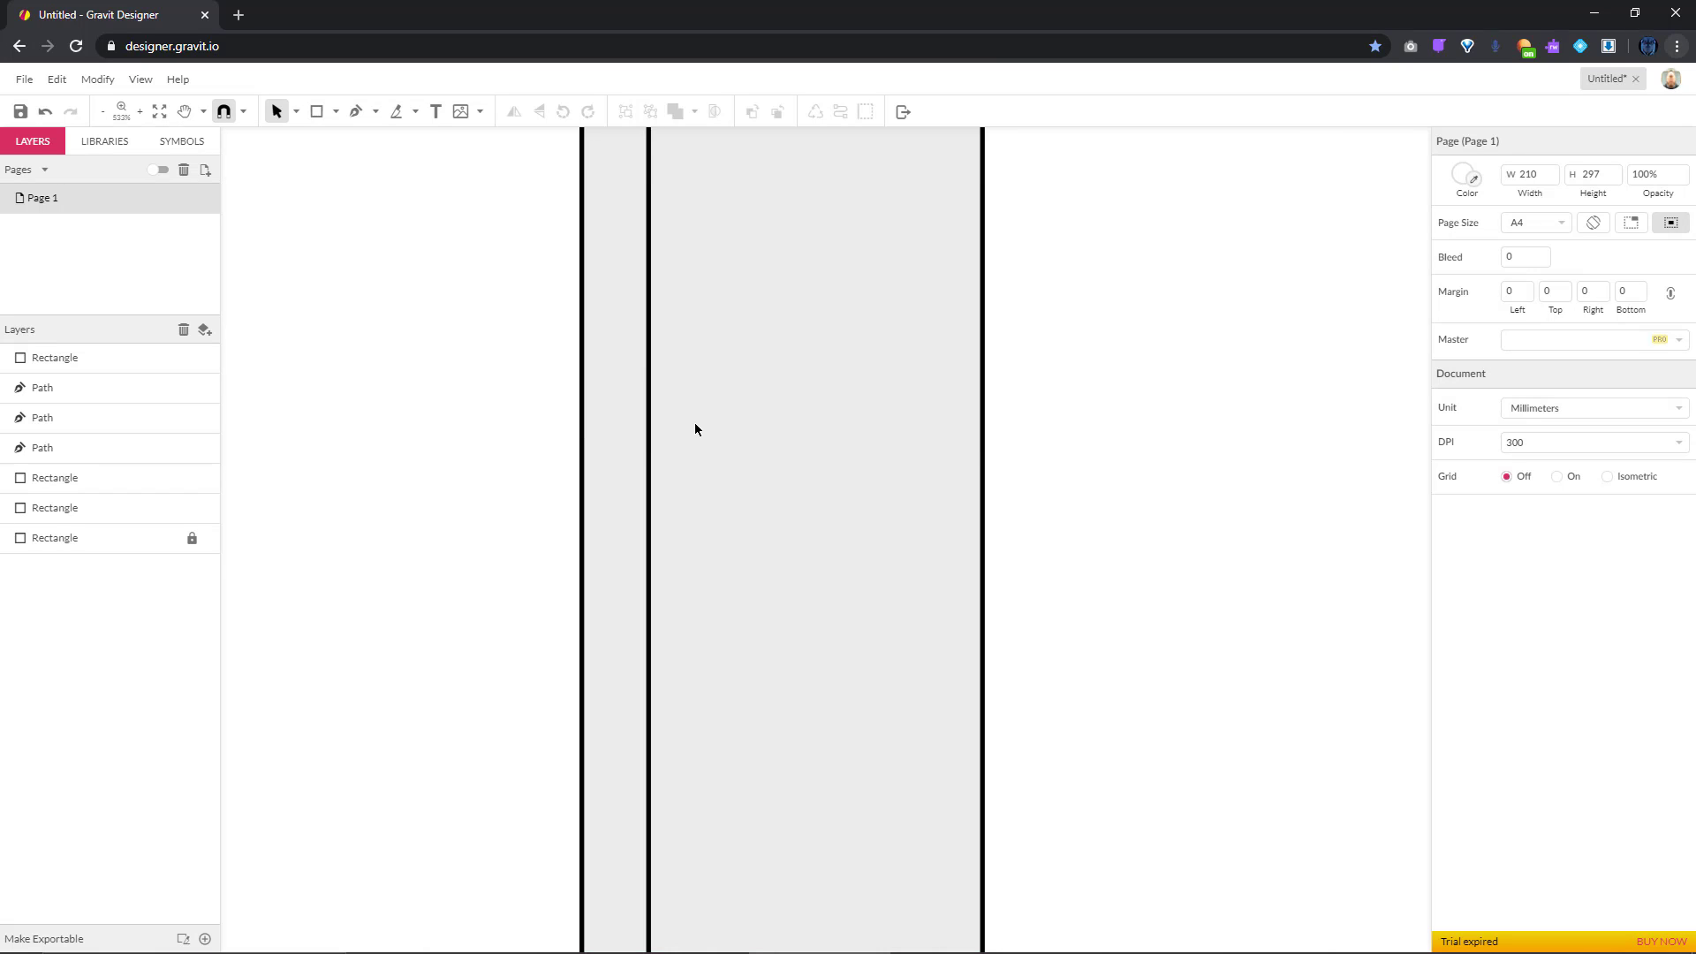
scroll(695, 430, down, 5)
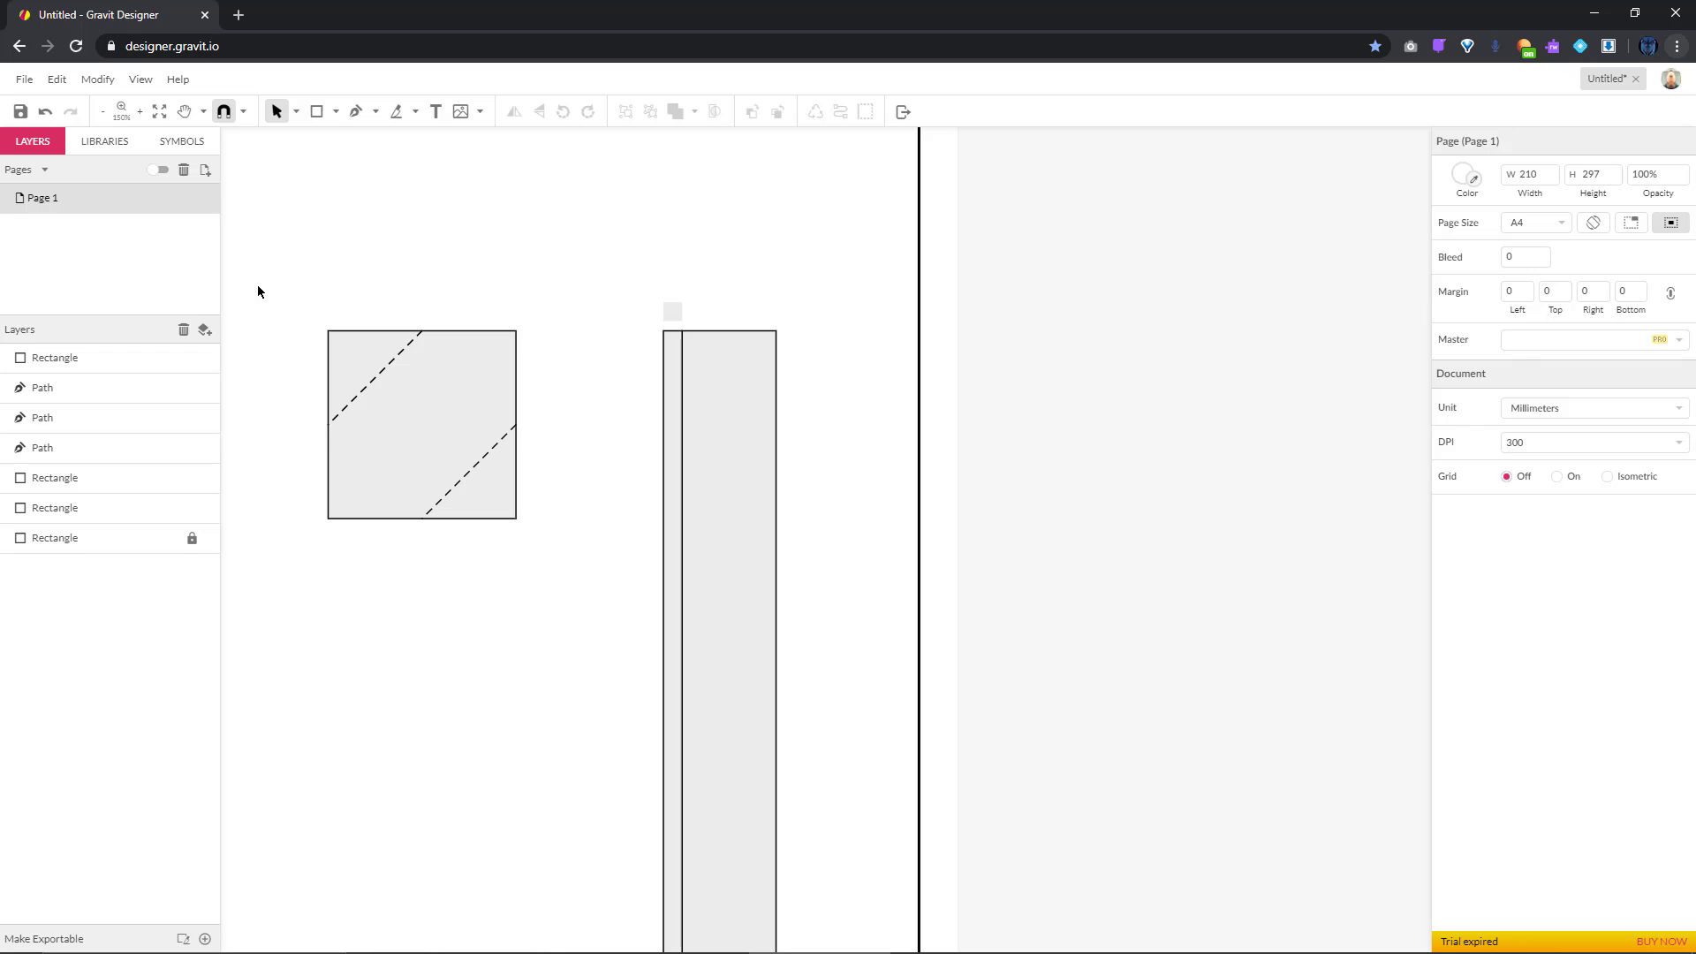
drag(258, 291, 591, 603)
mouse_move(474, 336)
mouse_down()
mouse_move(597, 337)
mouse_move(463, 347)
mouse_up()
click(544, 331)
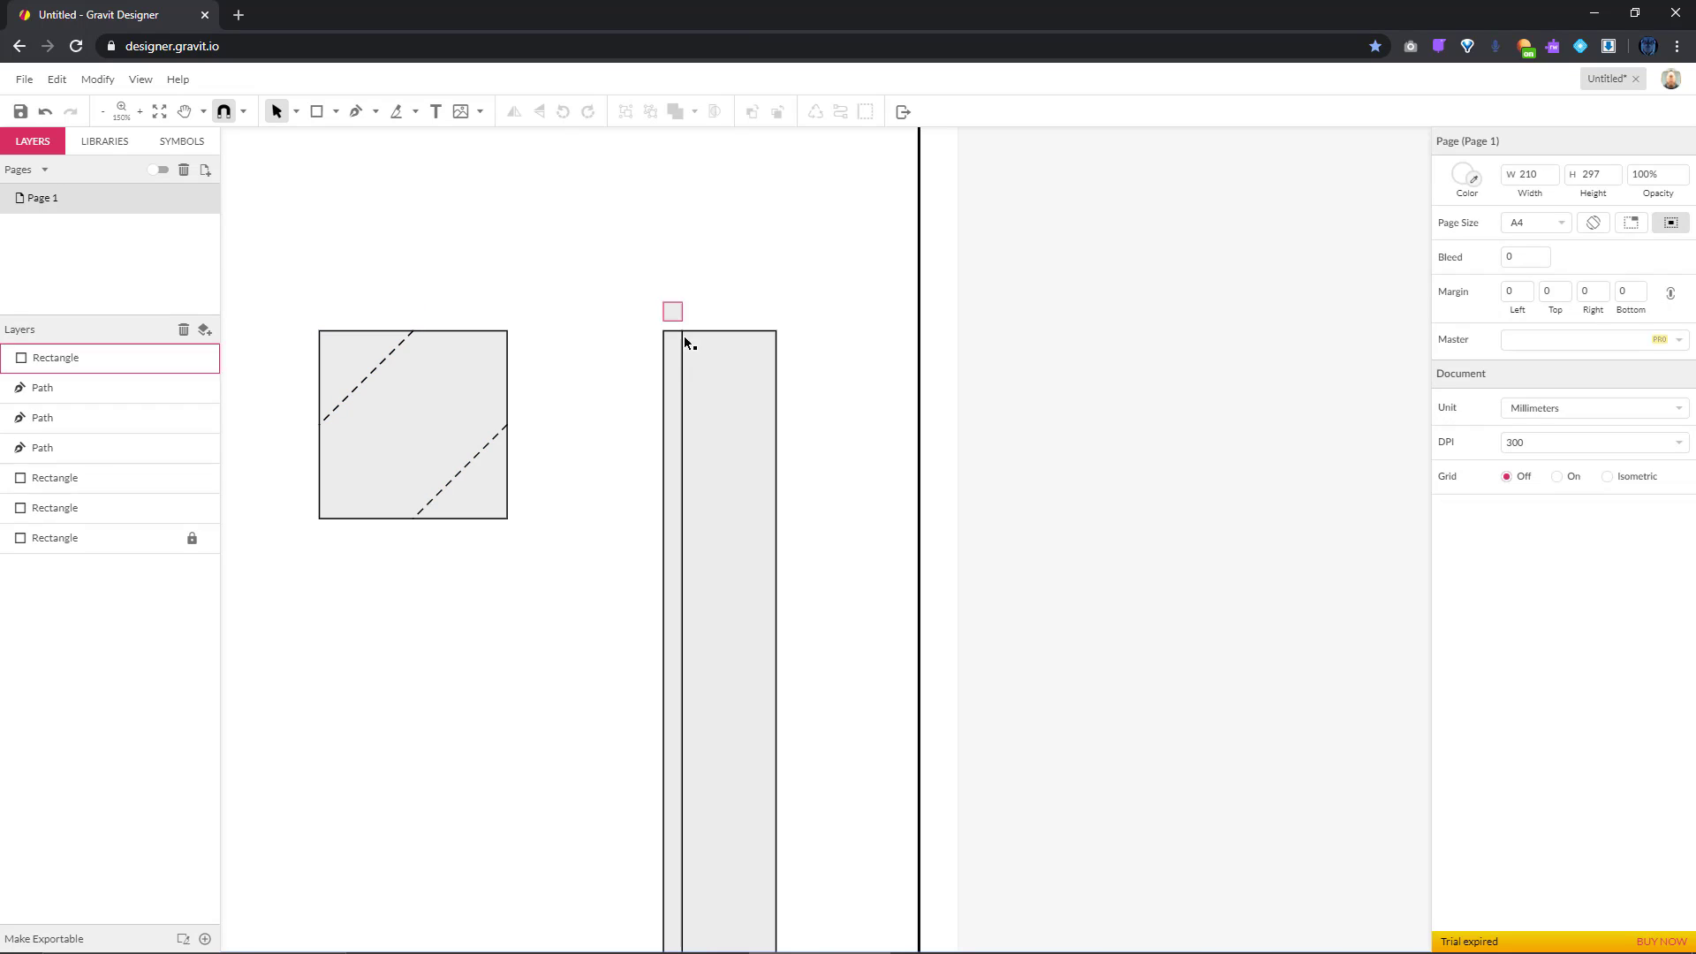
Move the small square flush with the tall rectangle's right edge, at about X 157 mm, Y 60 mm
scroll(706, 359, up, 1)
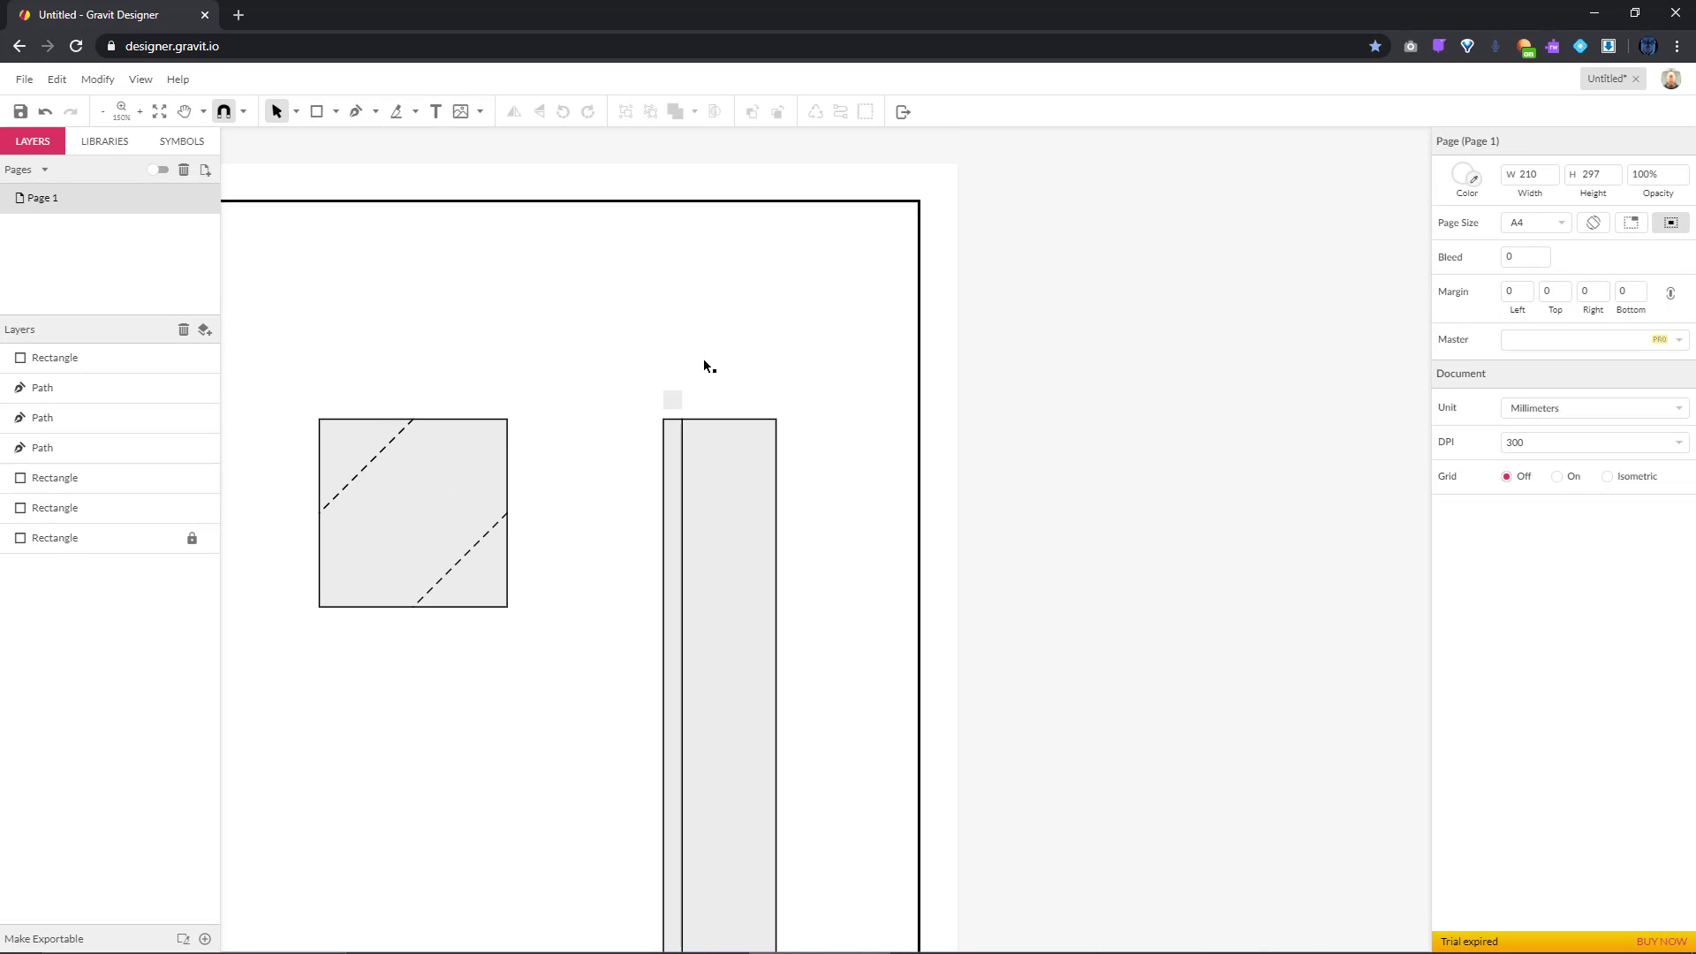
click(675, 397)
drag(674, 402, 768, 398)
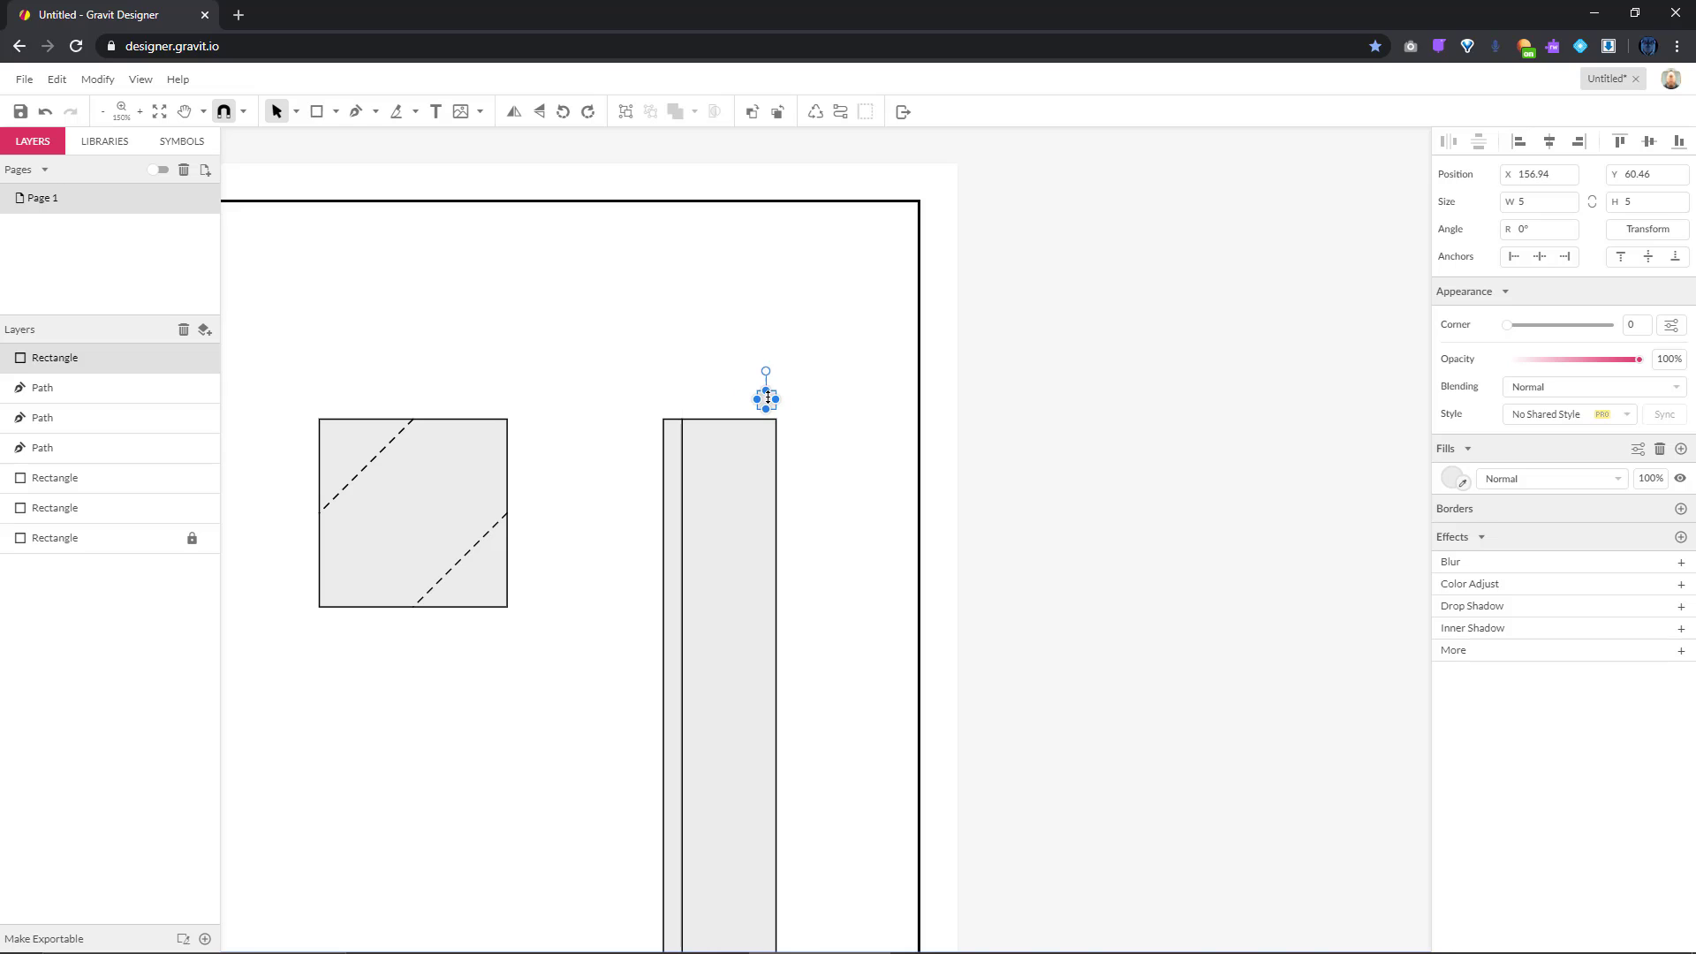
Make the vertical line in the tall rectangle dashed with a dash of 5 and a gap of 5, and deselect it
click(684, 475)
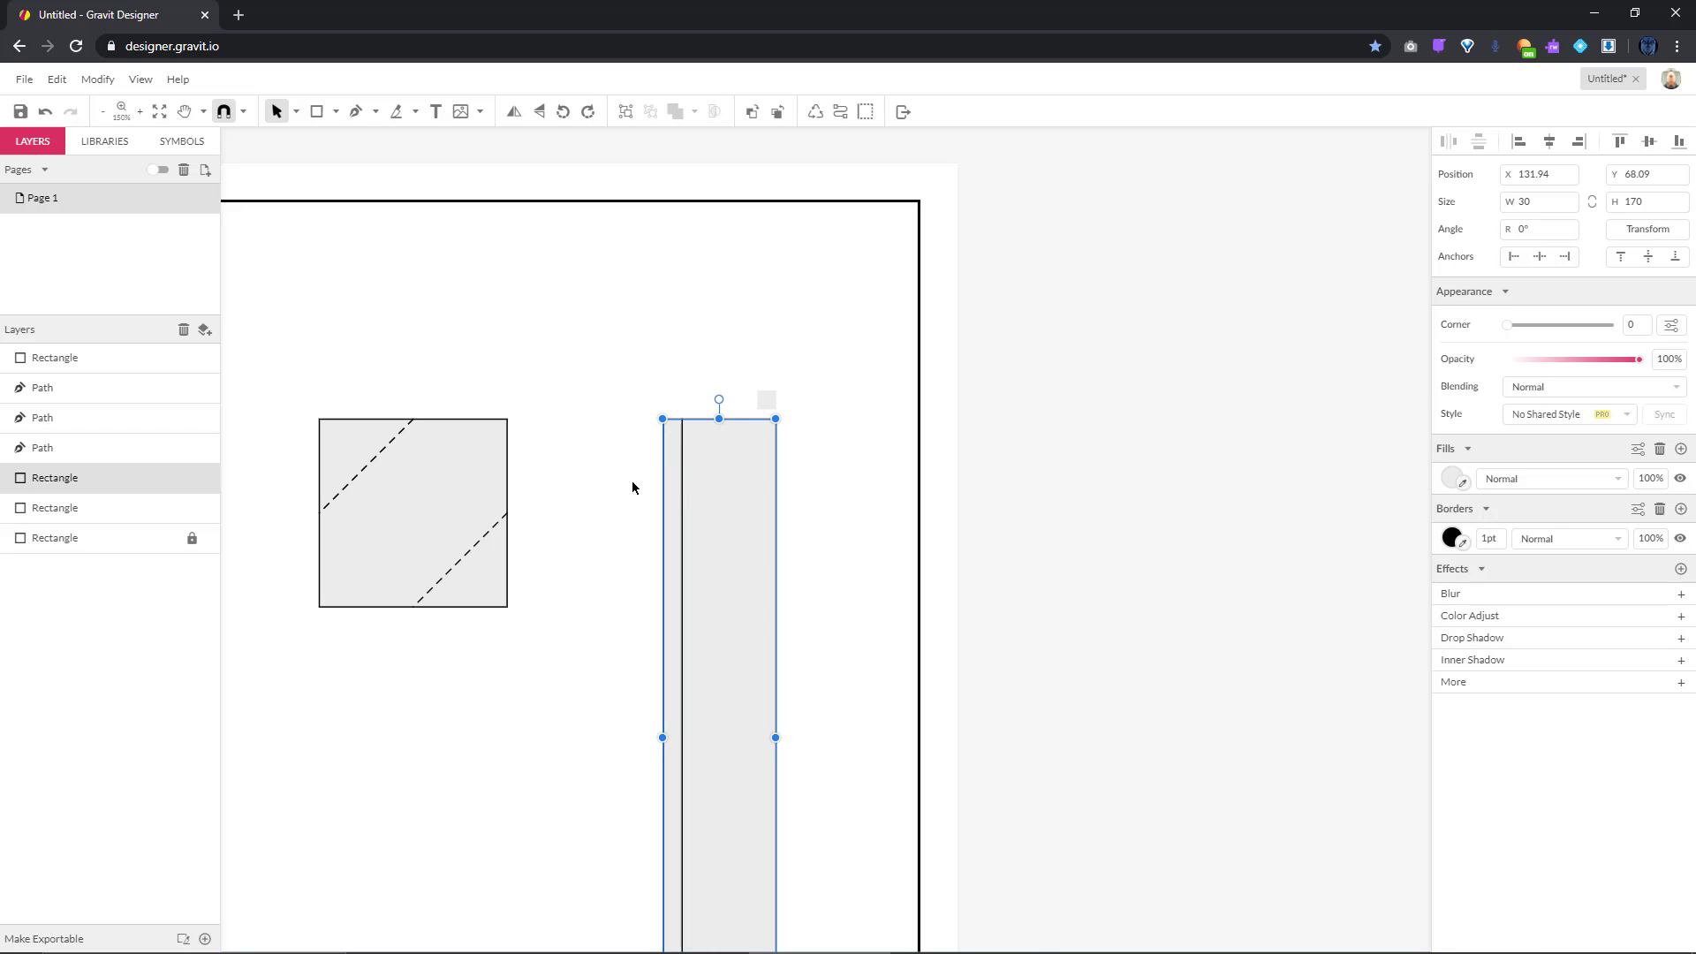
click(107, 390)
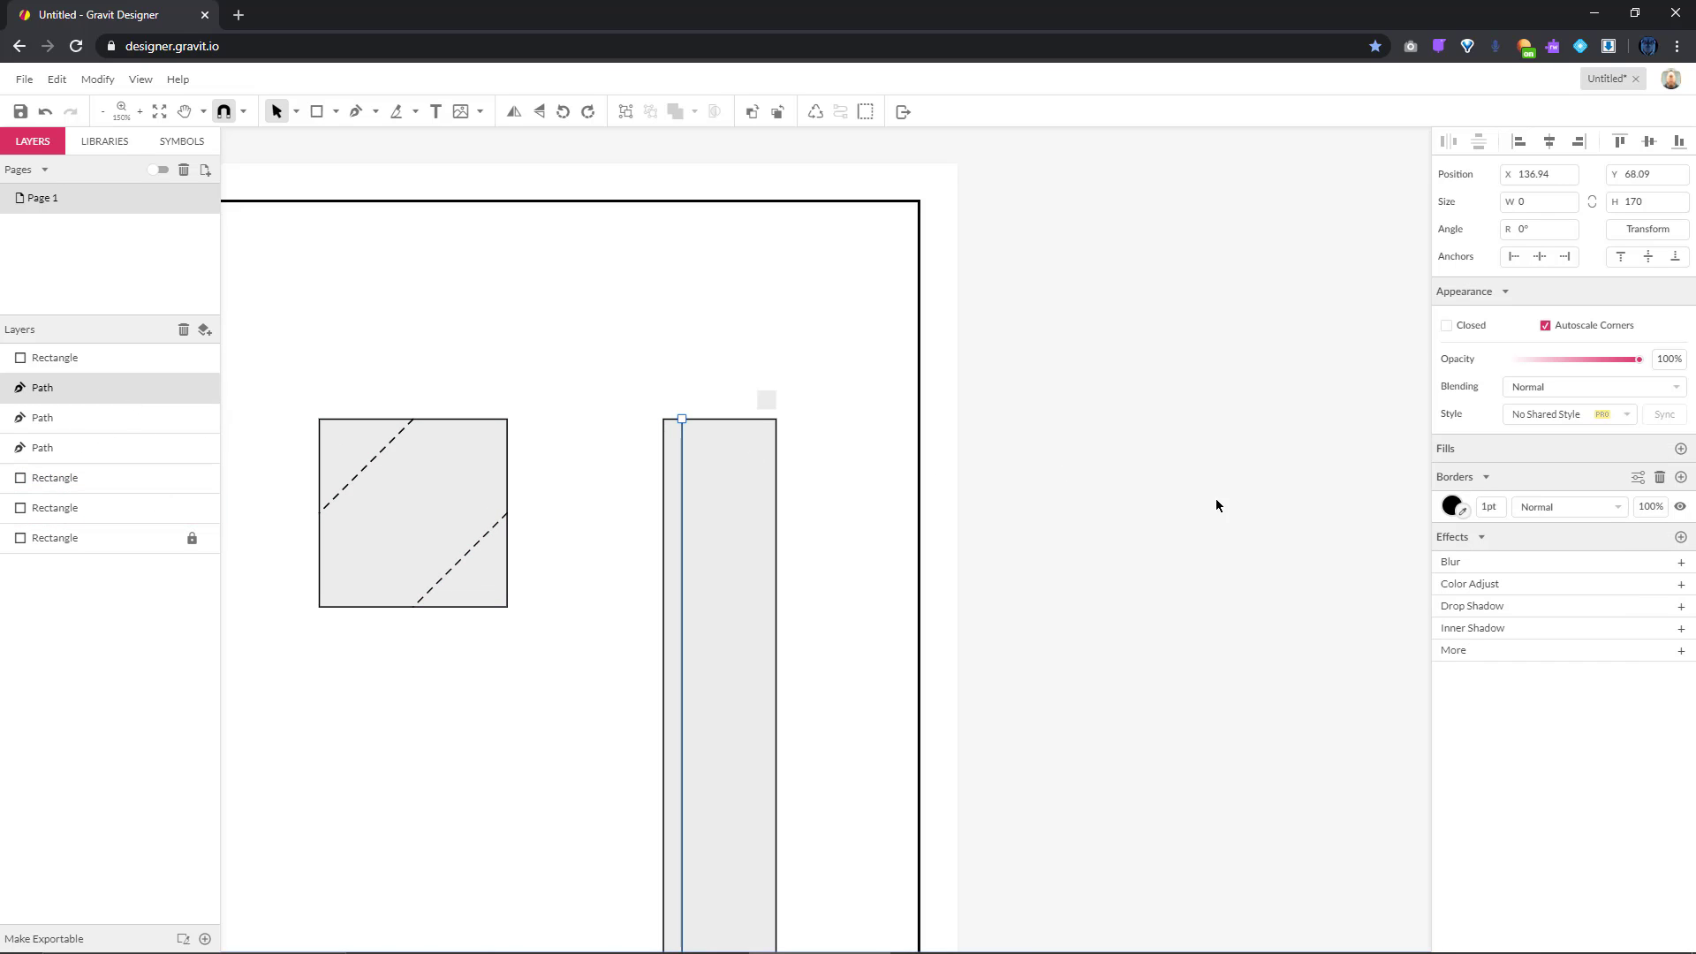
click(1637, 478)
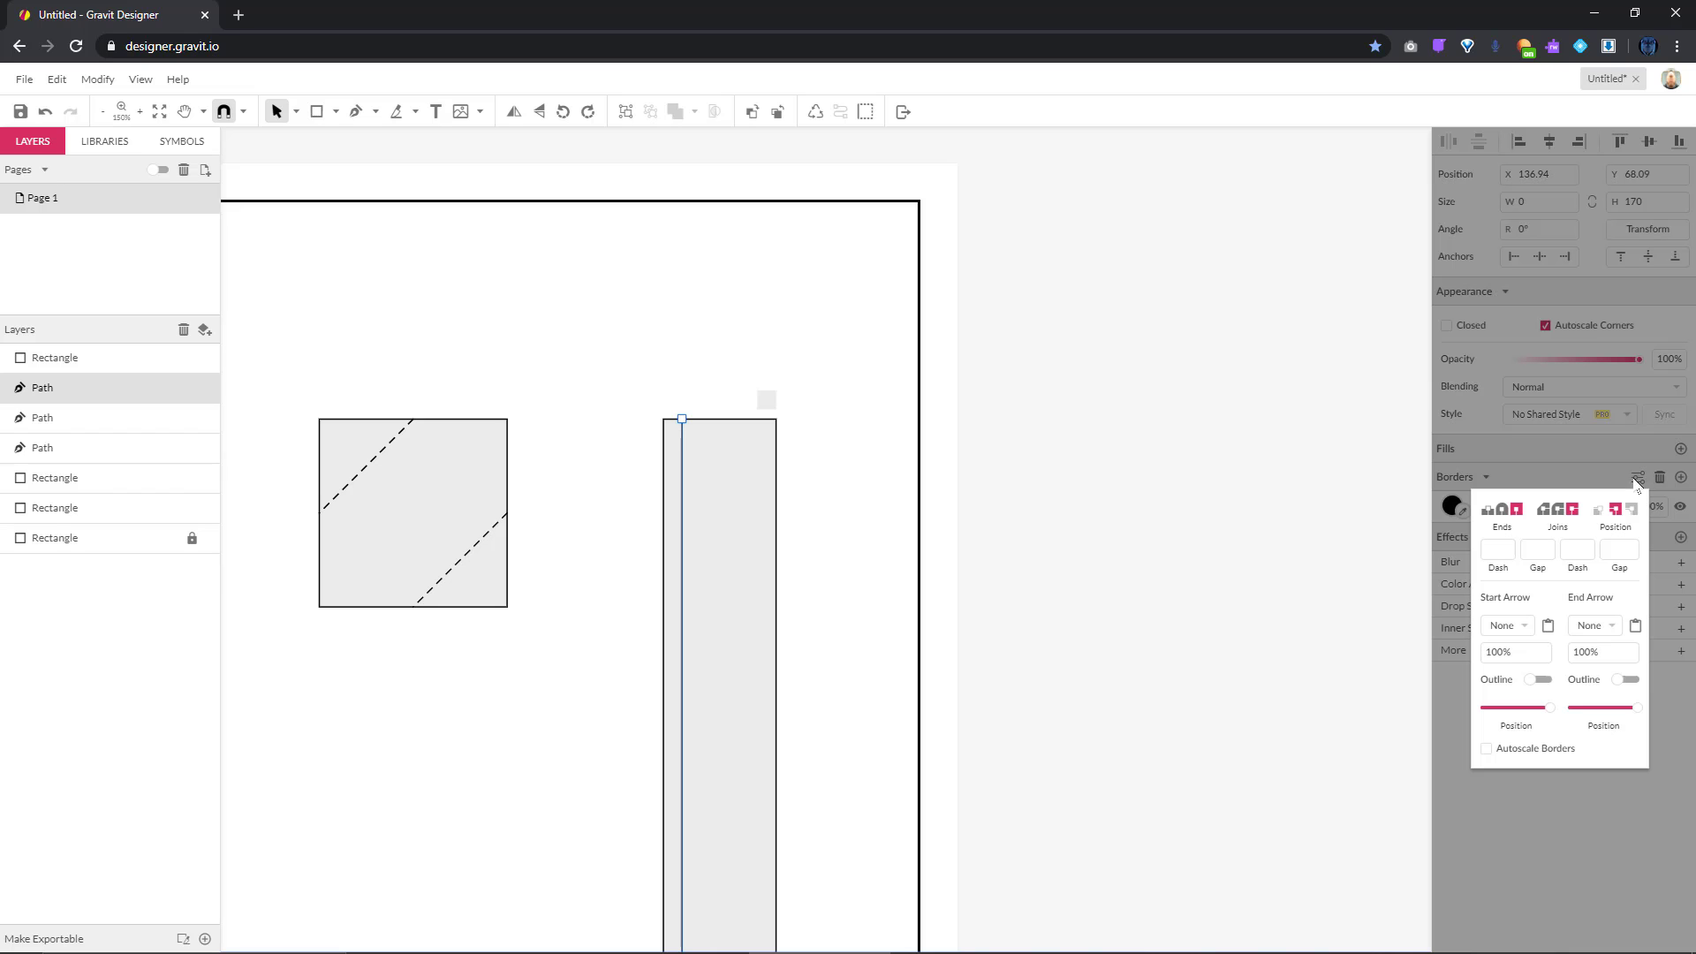
click(1504, 547)
text(5)
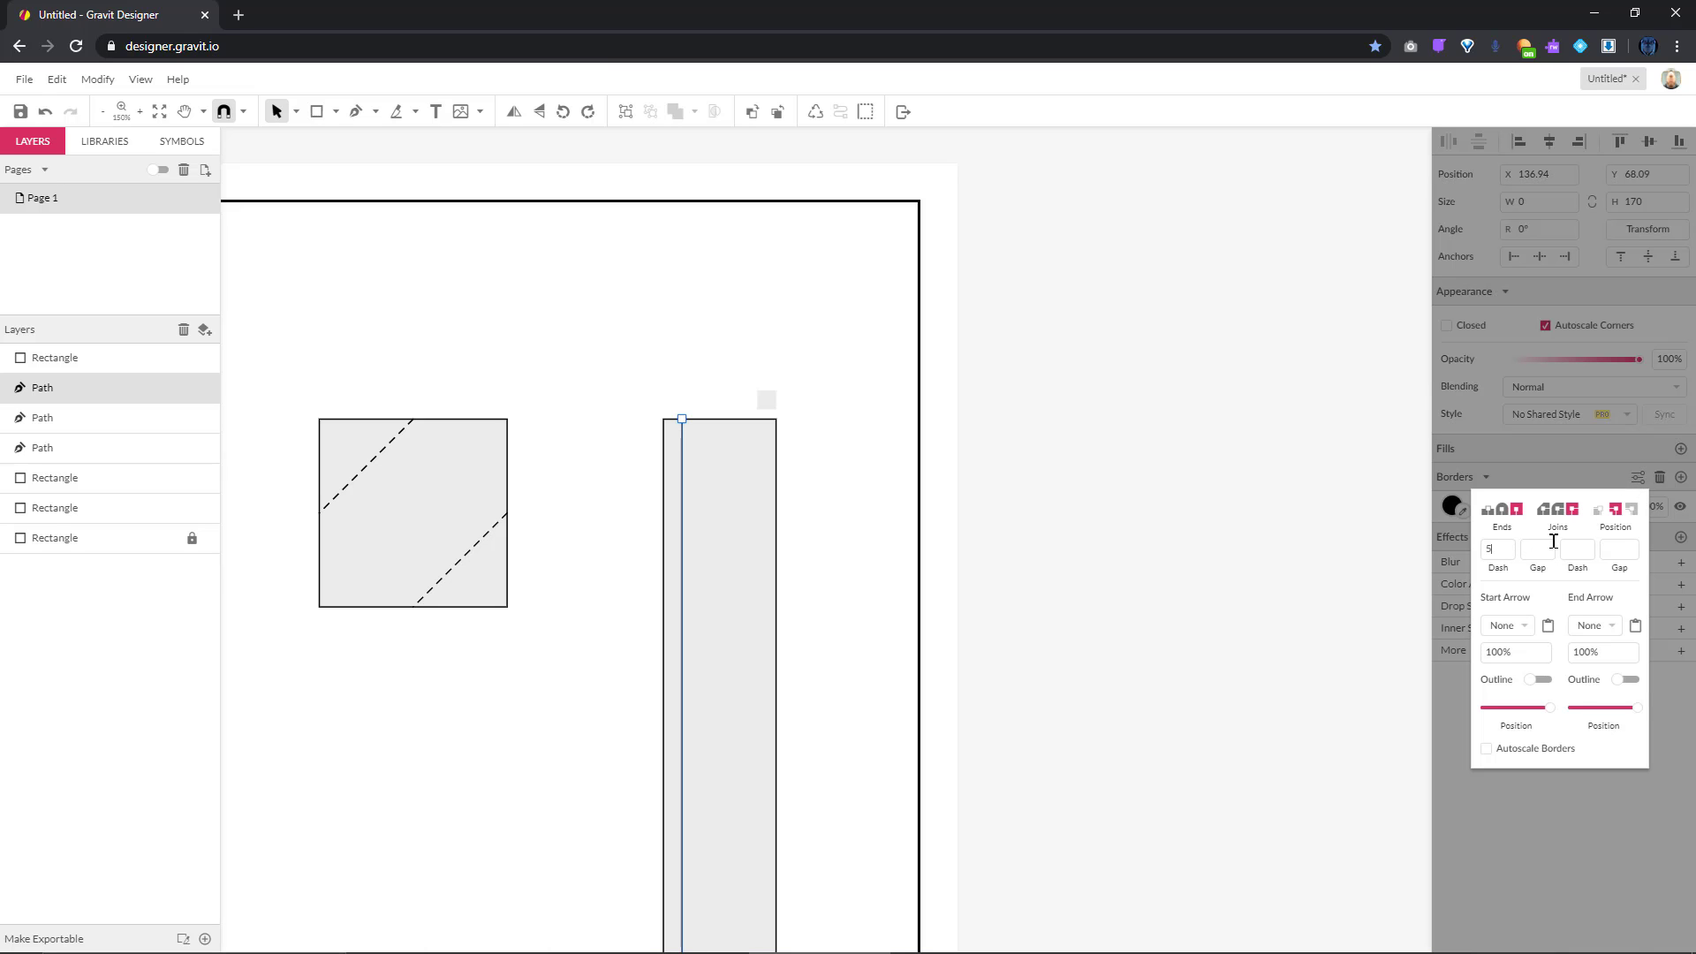
key(Tab)
text(5)
click(1151, 594)
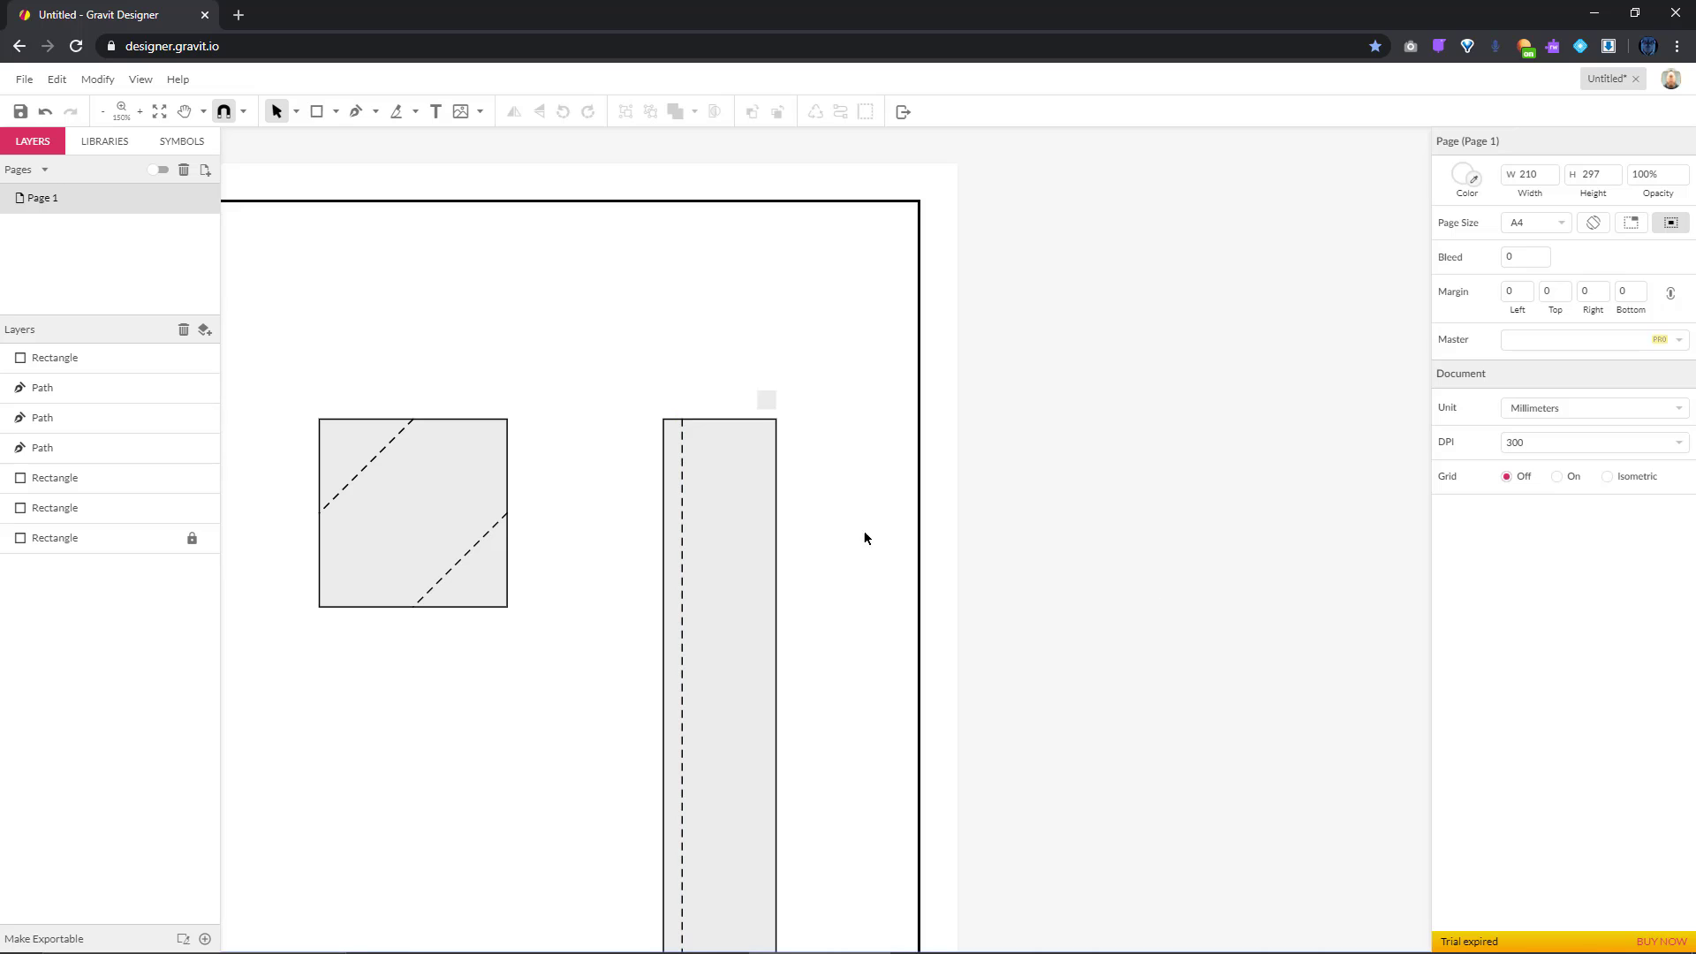
Duplicate the dashed vertical line and snap the copy to the small square's left edge inside the tall rectangle
click(685, 463)
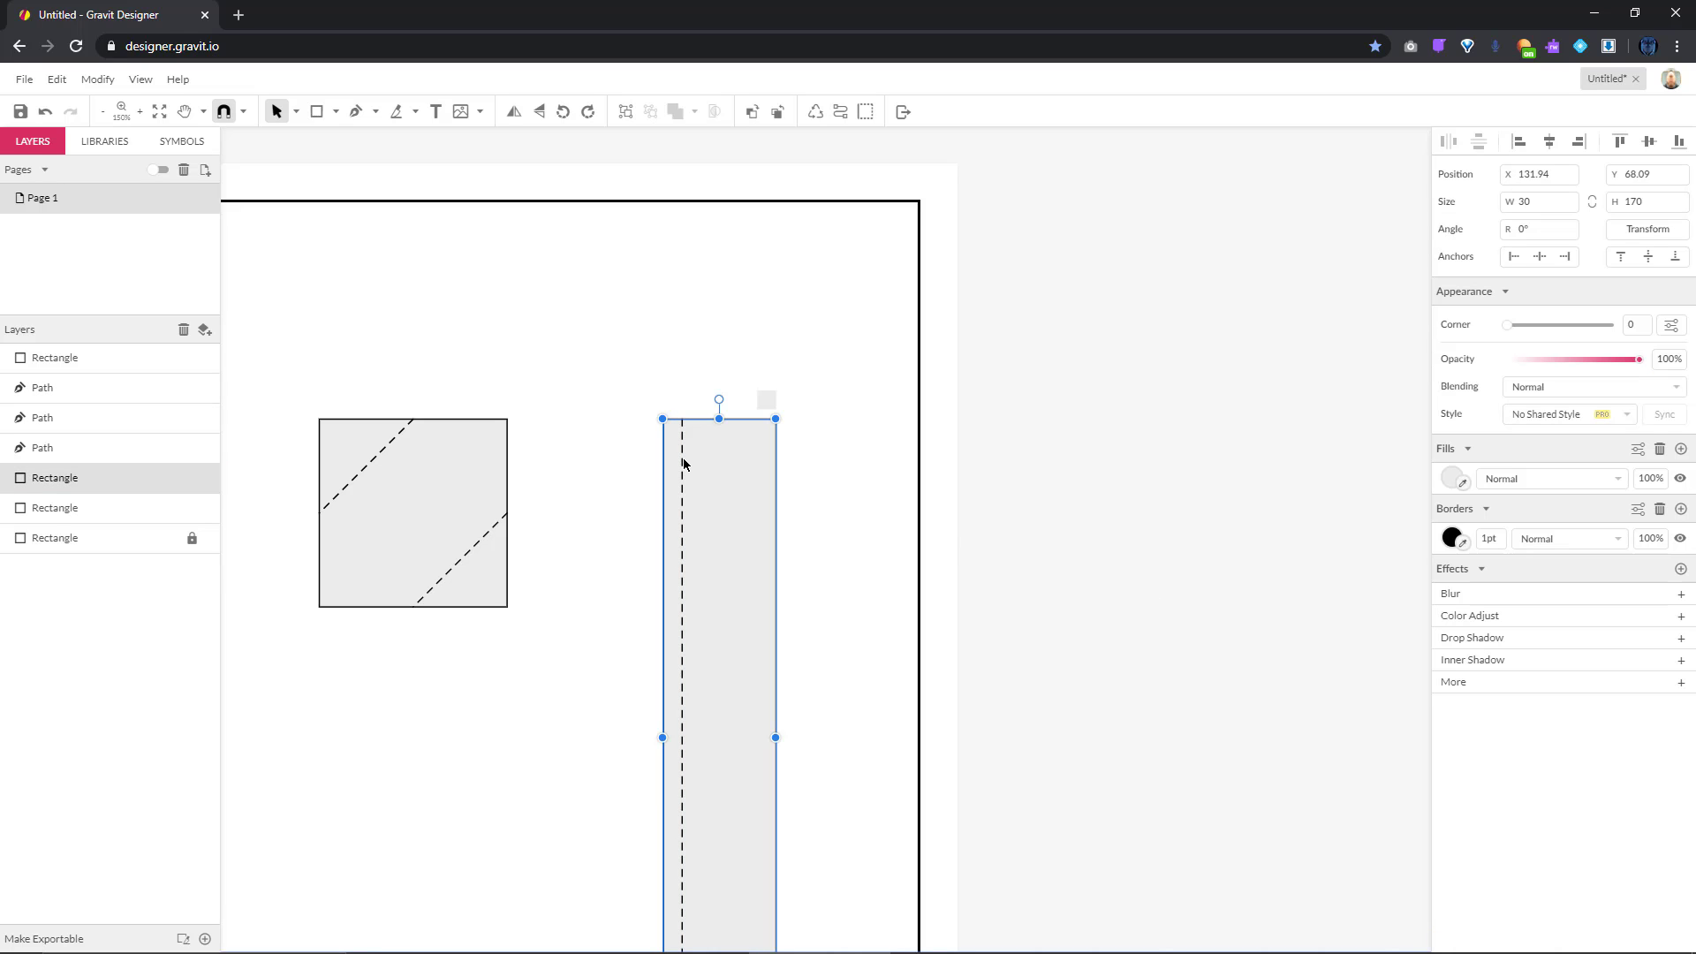
click(133, 390)
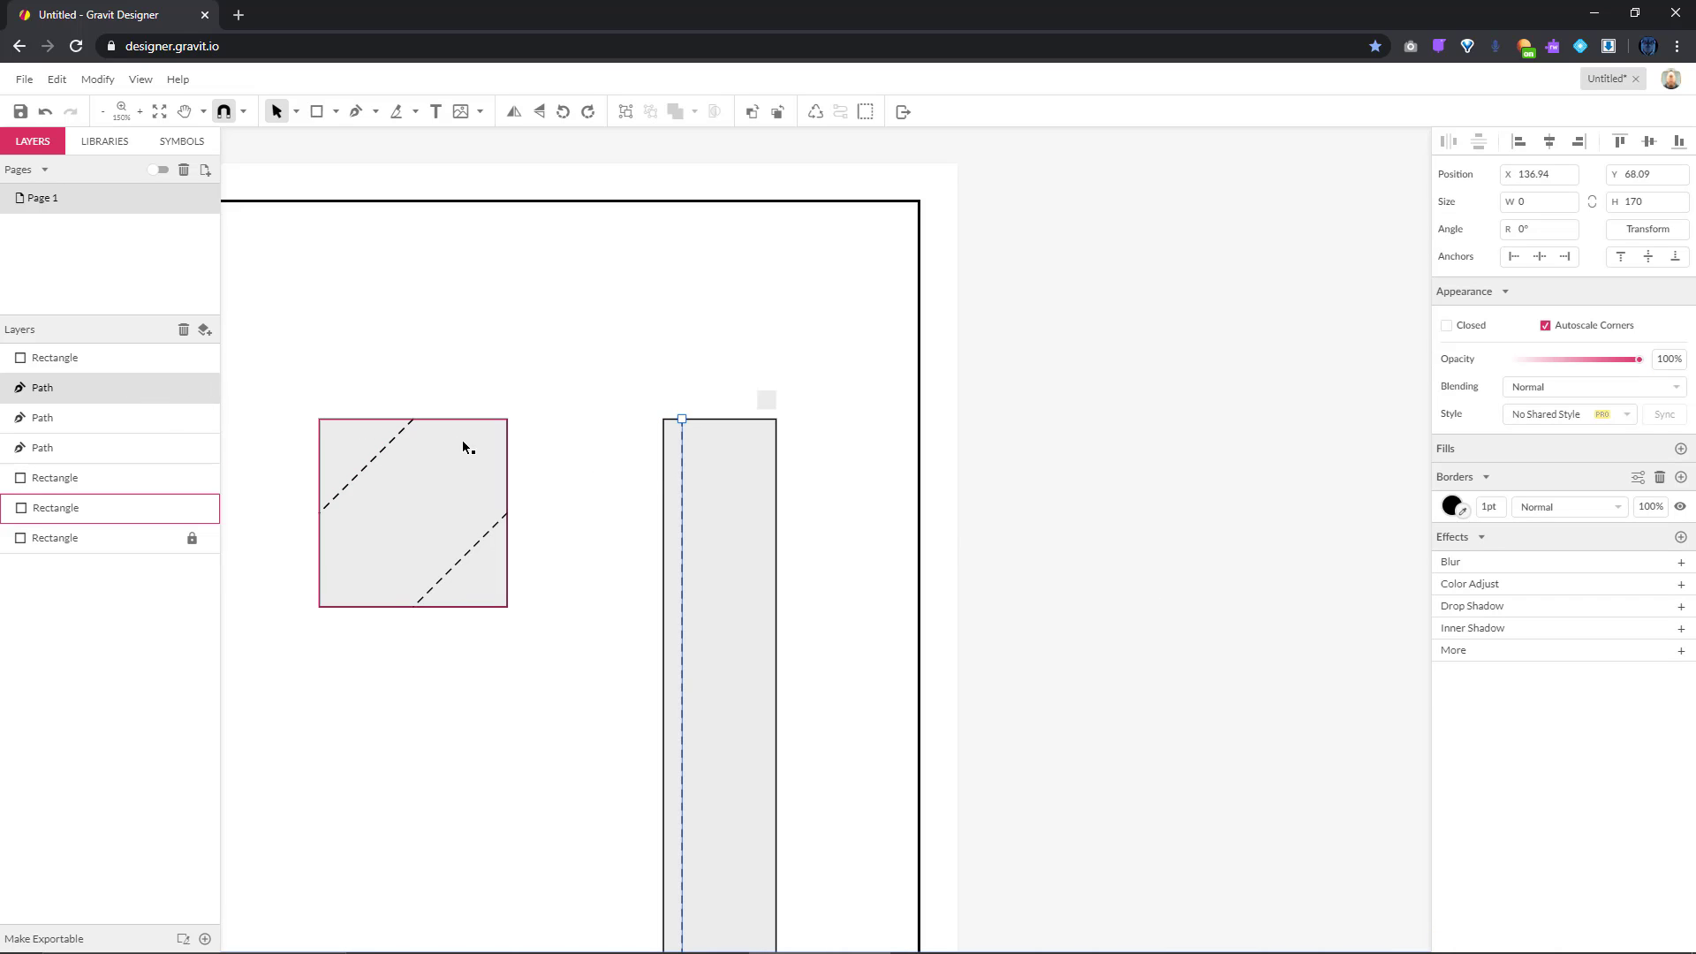
click(692, 460)
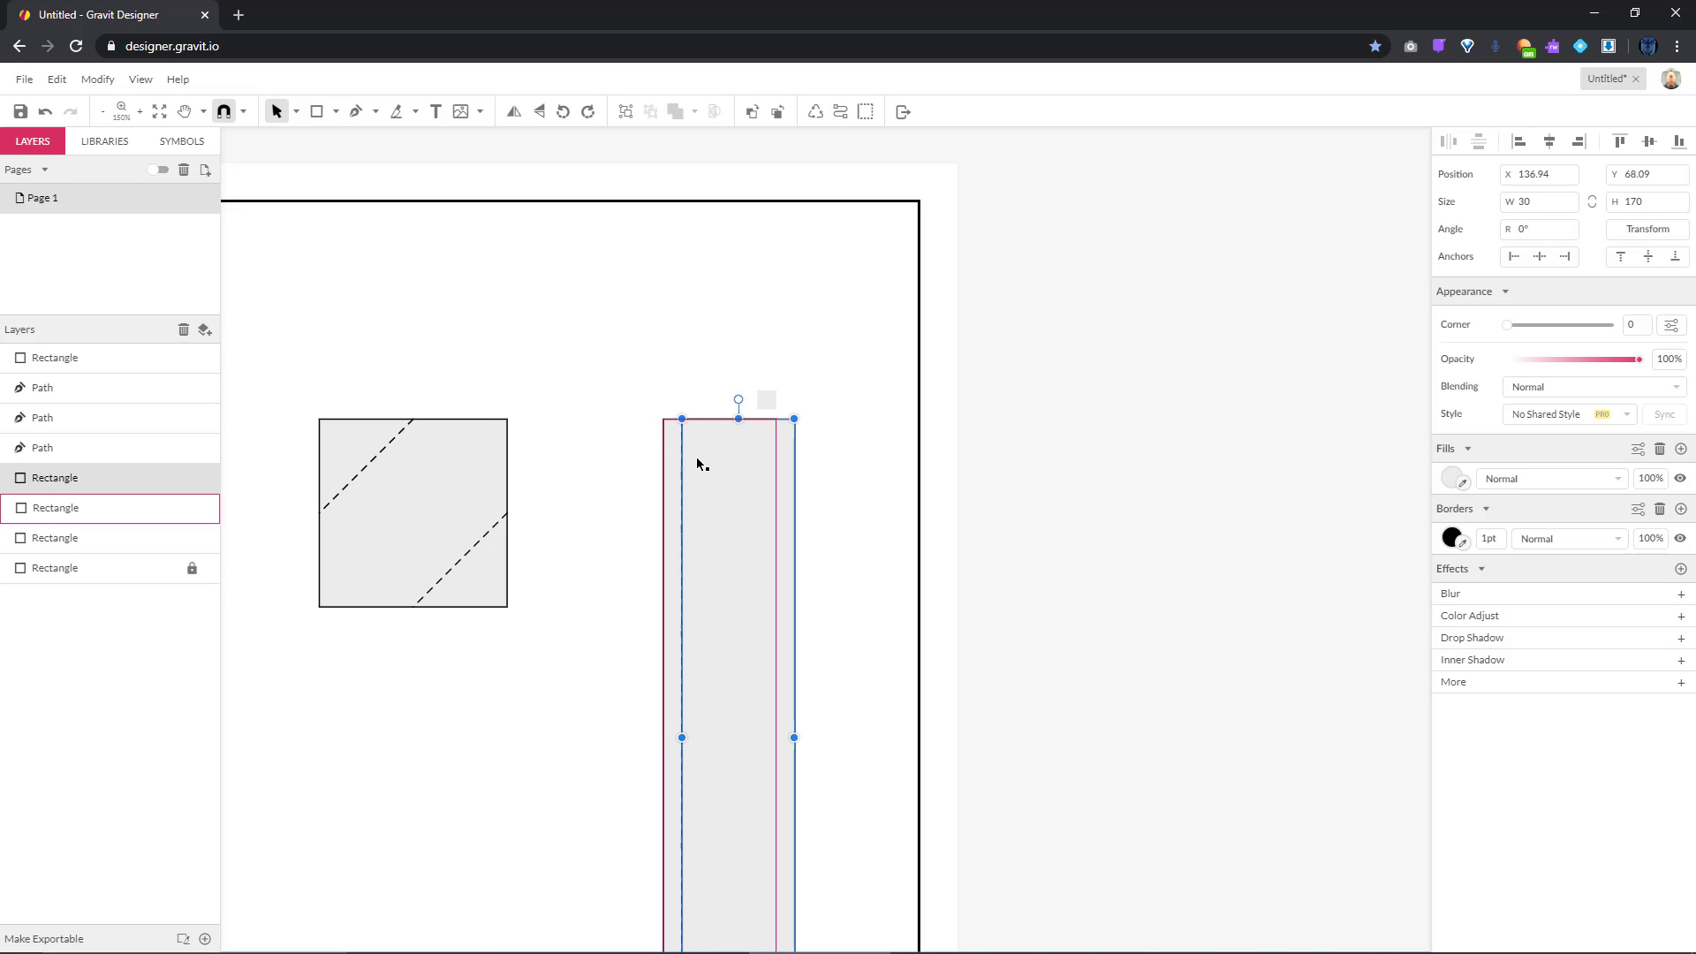
click(683, 451)
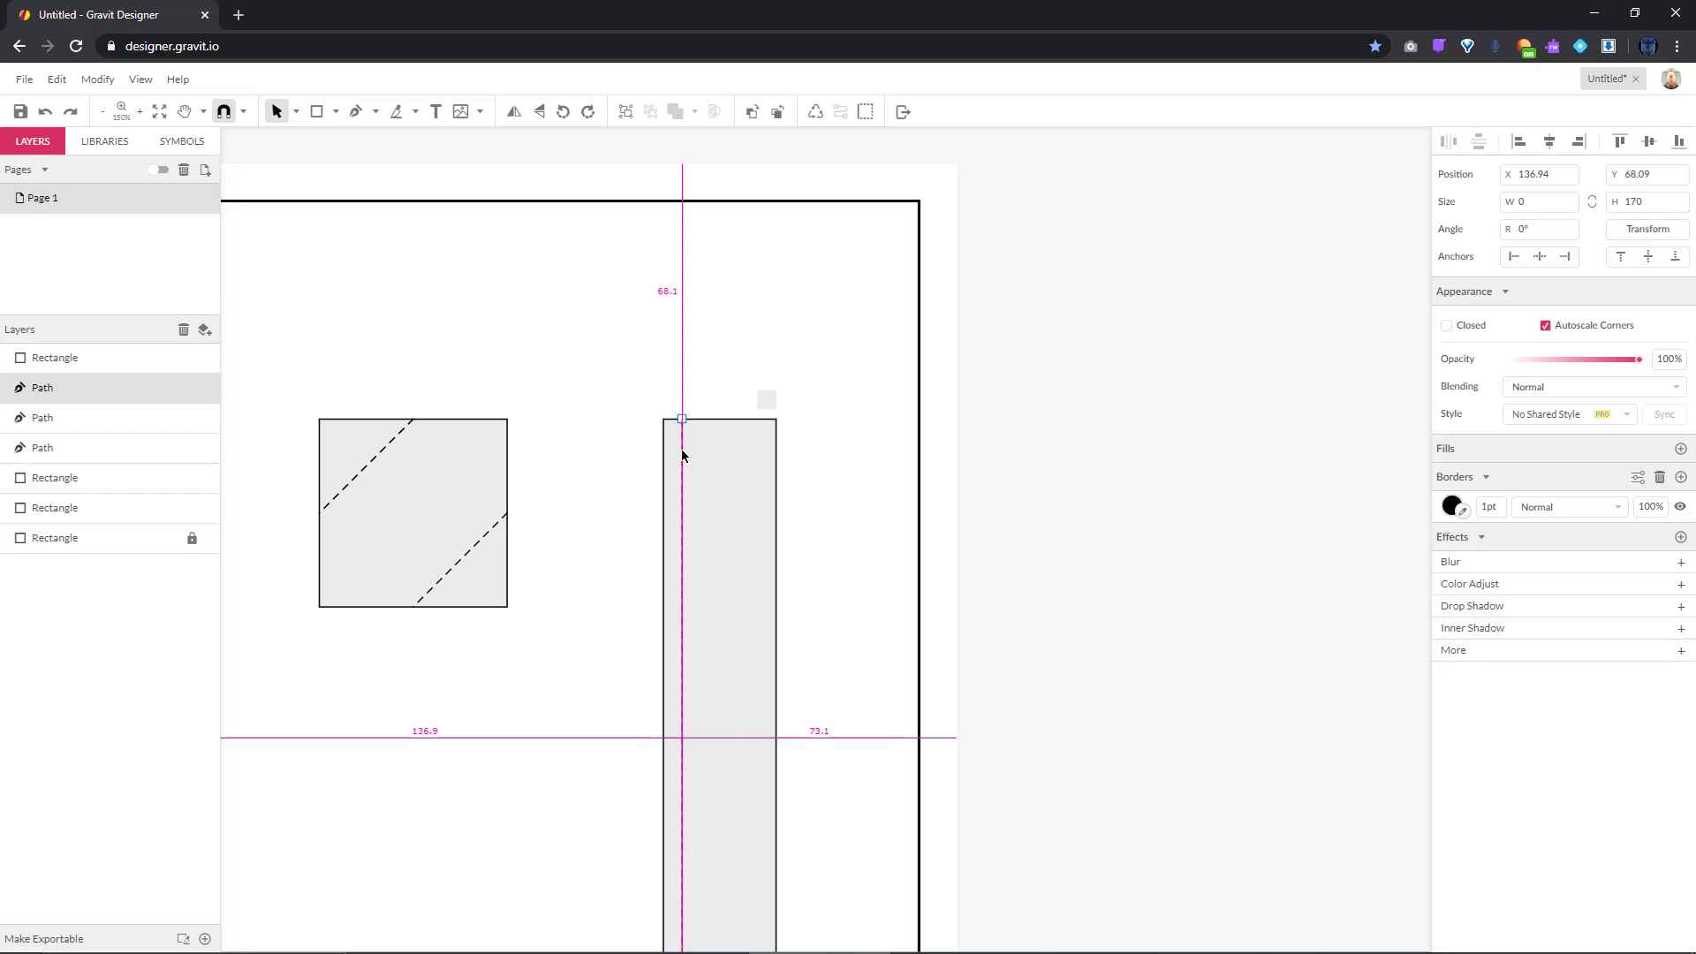
drag(684, 451, 758, 445)
click(818, 459)
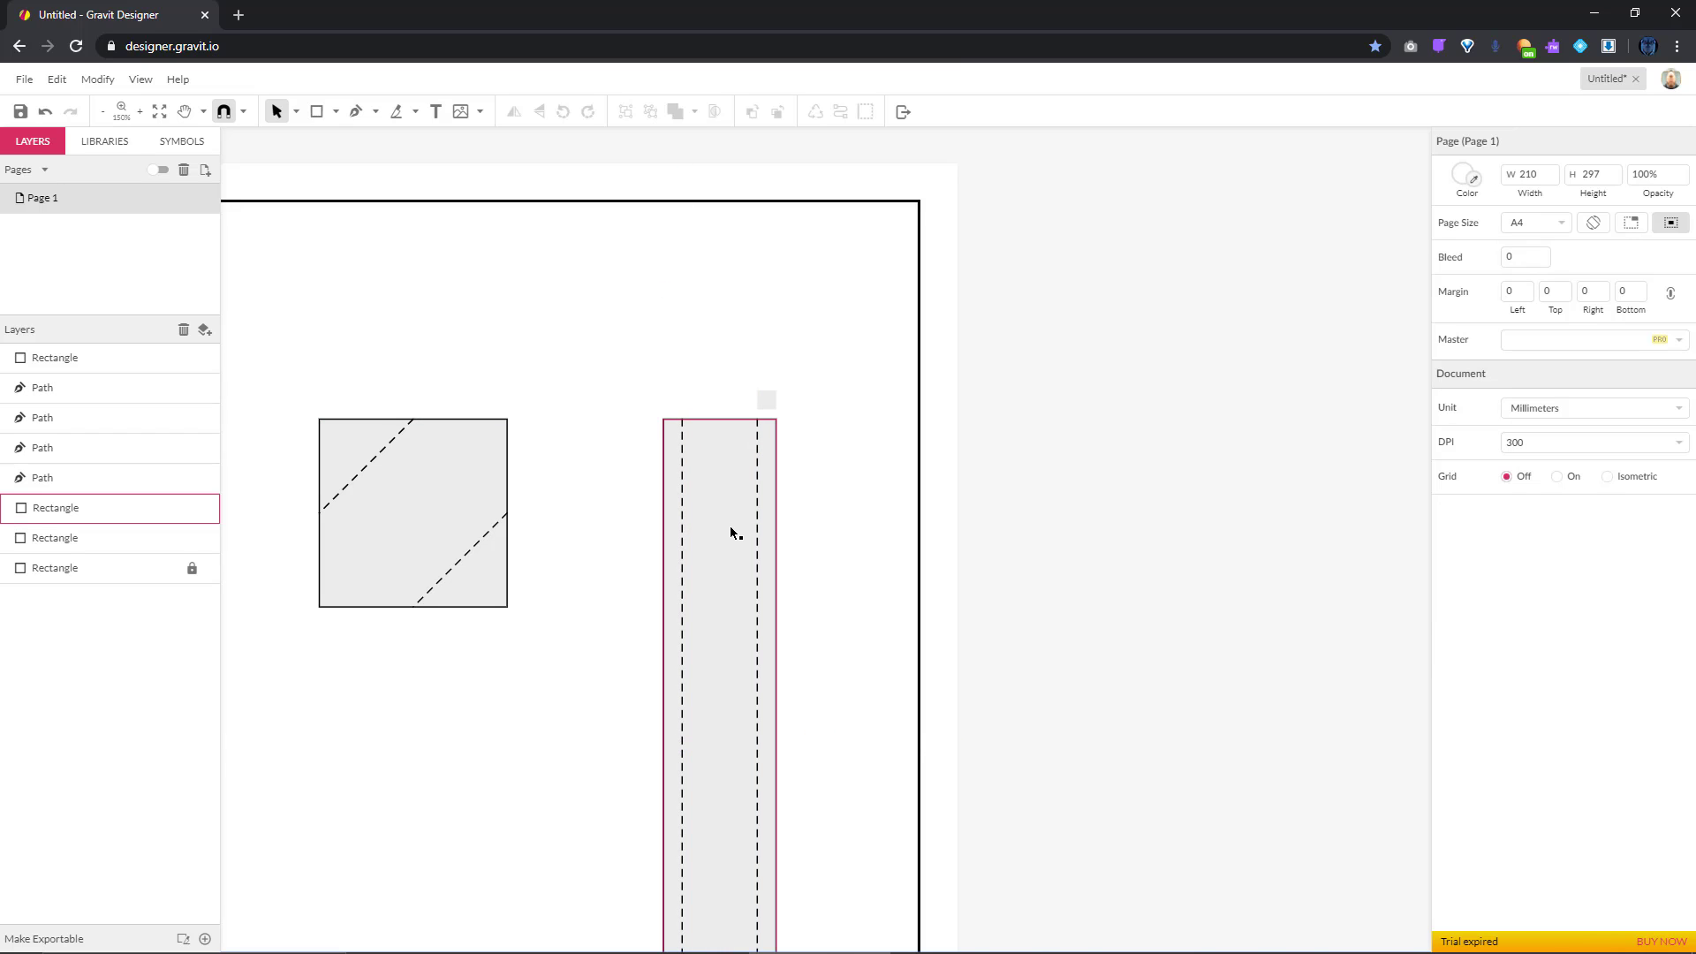
Draw a 30 mm horizontal line across the tall rectangle at about Y 118 mm, level with the 50 mm square's bottom edge
scroll(717, 548, down, 3)
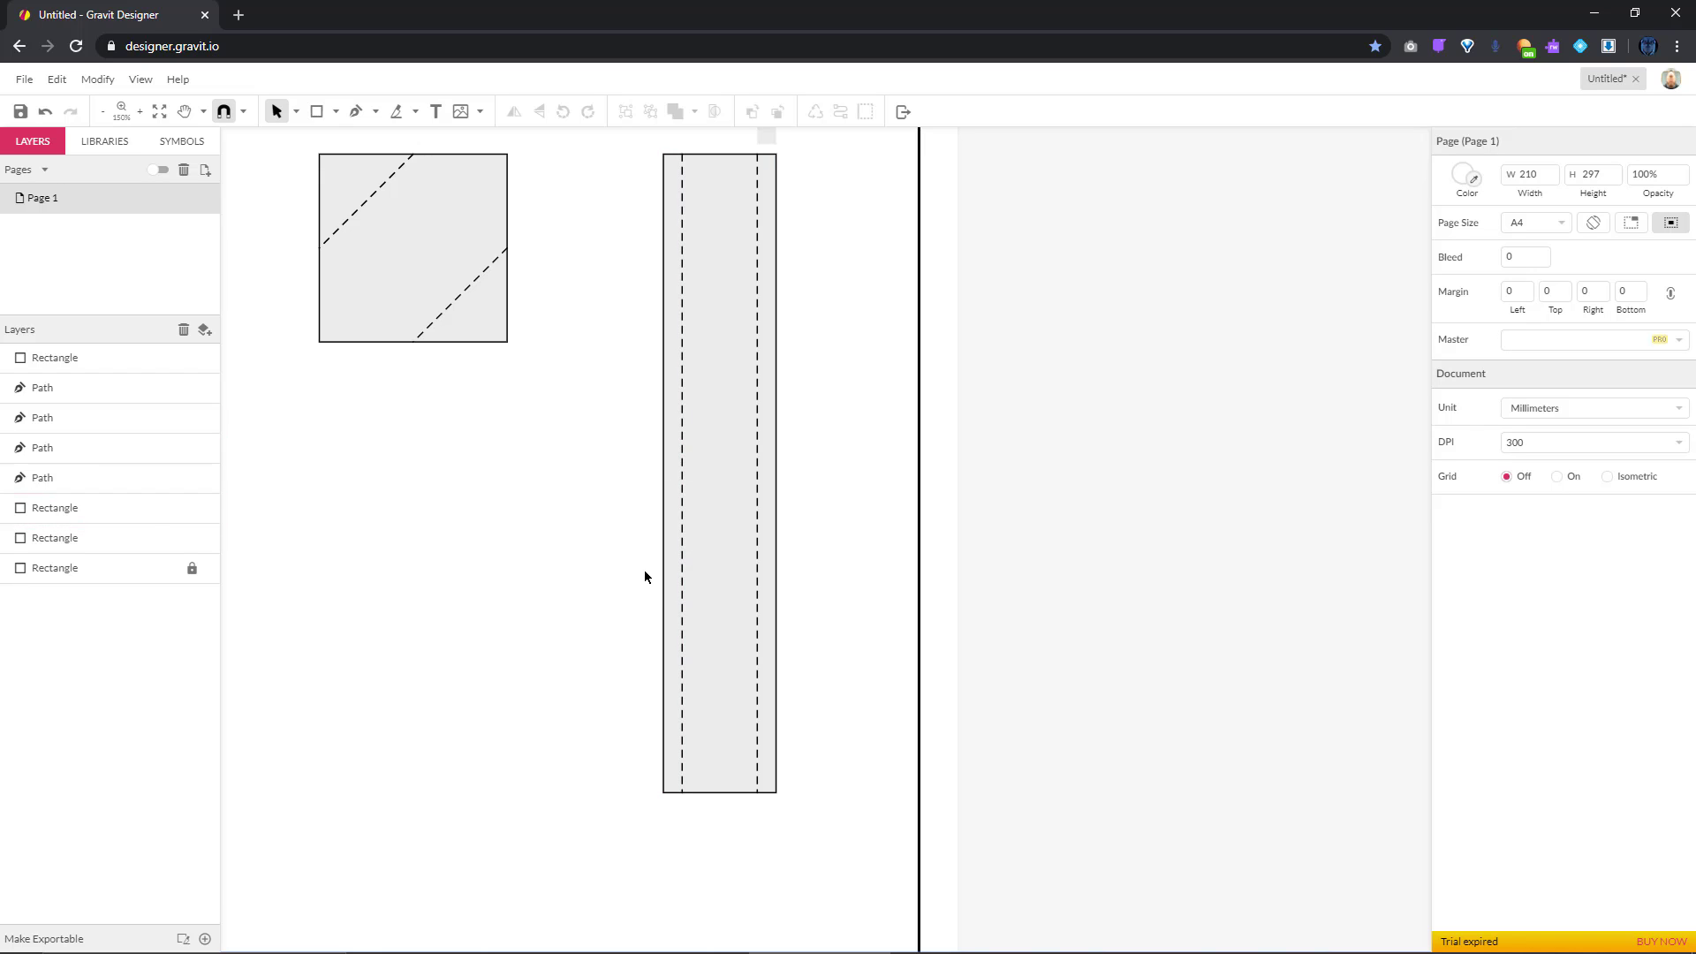
scroll(644, 569, down, 2)
scroll(644, 569, up, 2)
ctrl+scroll(644, 565, down, 2)
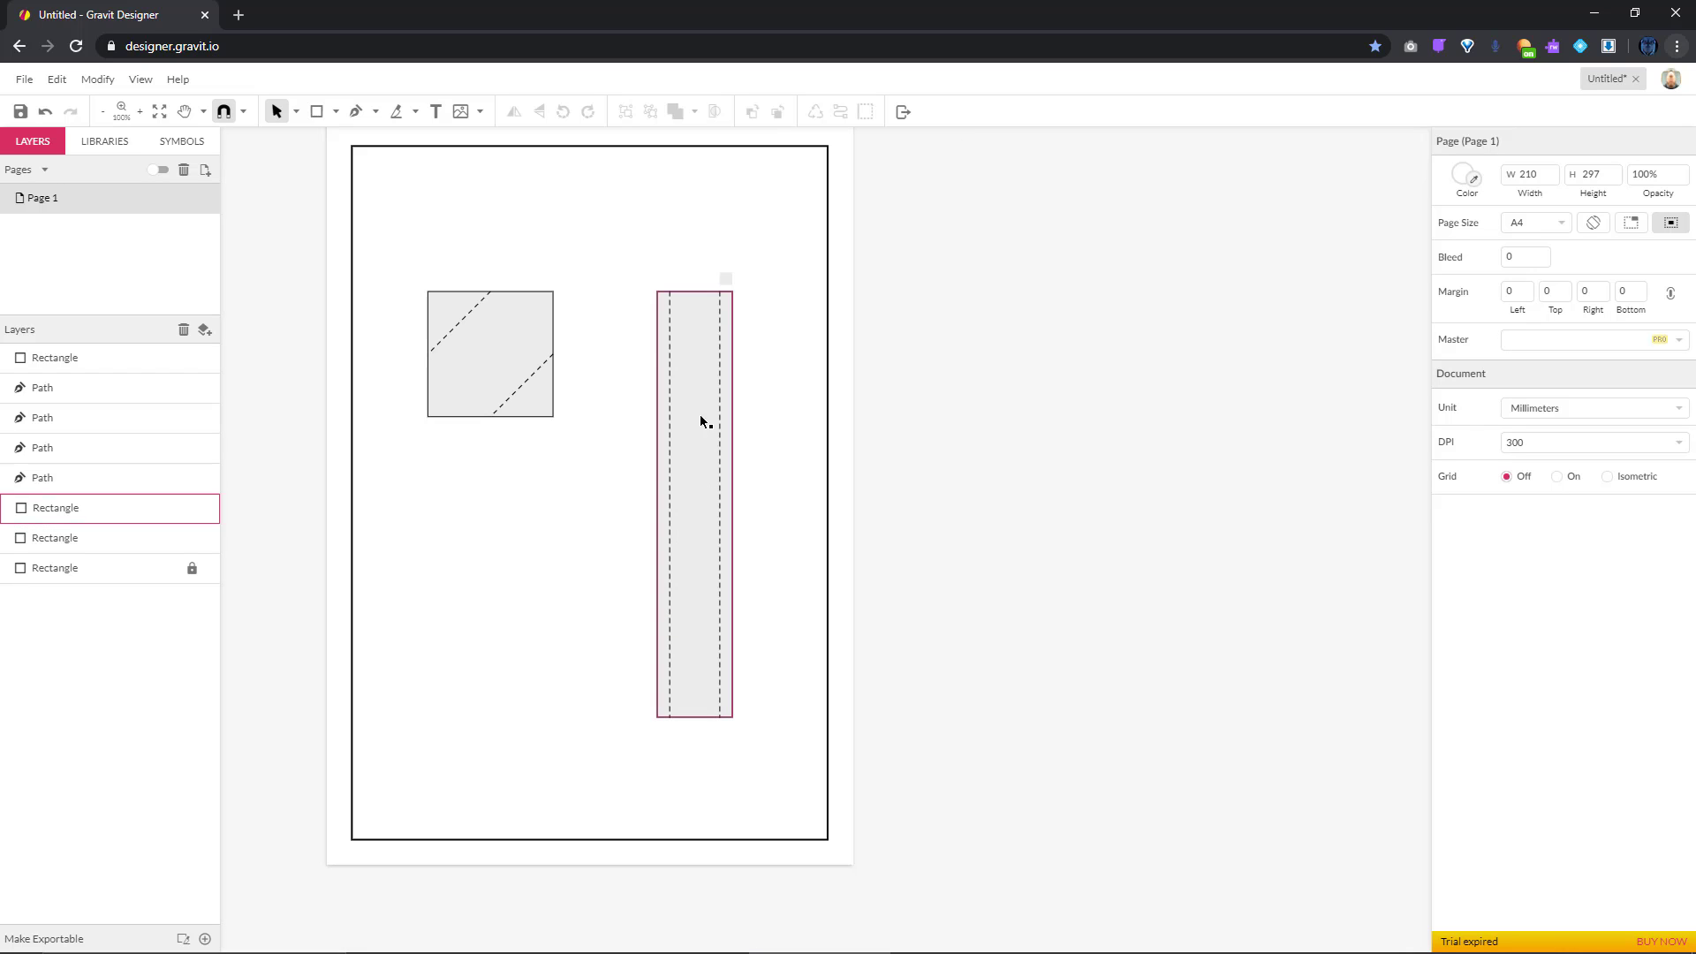
scroll(623, 380, down, 1)
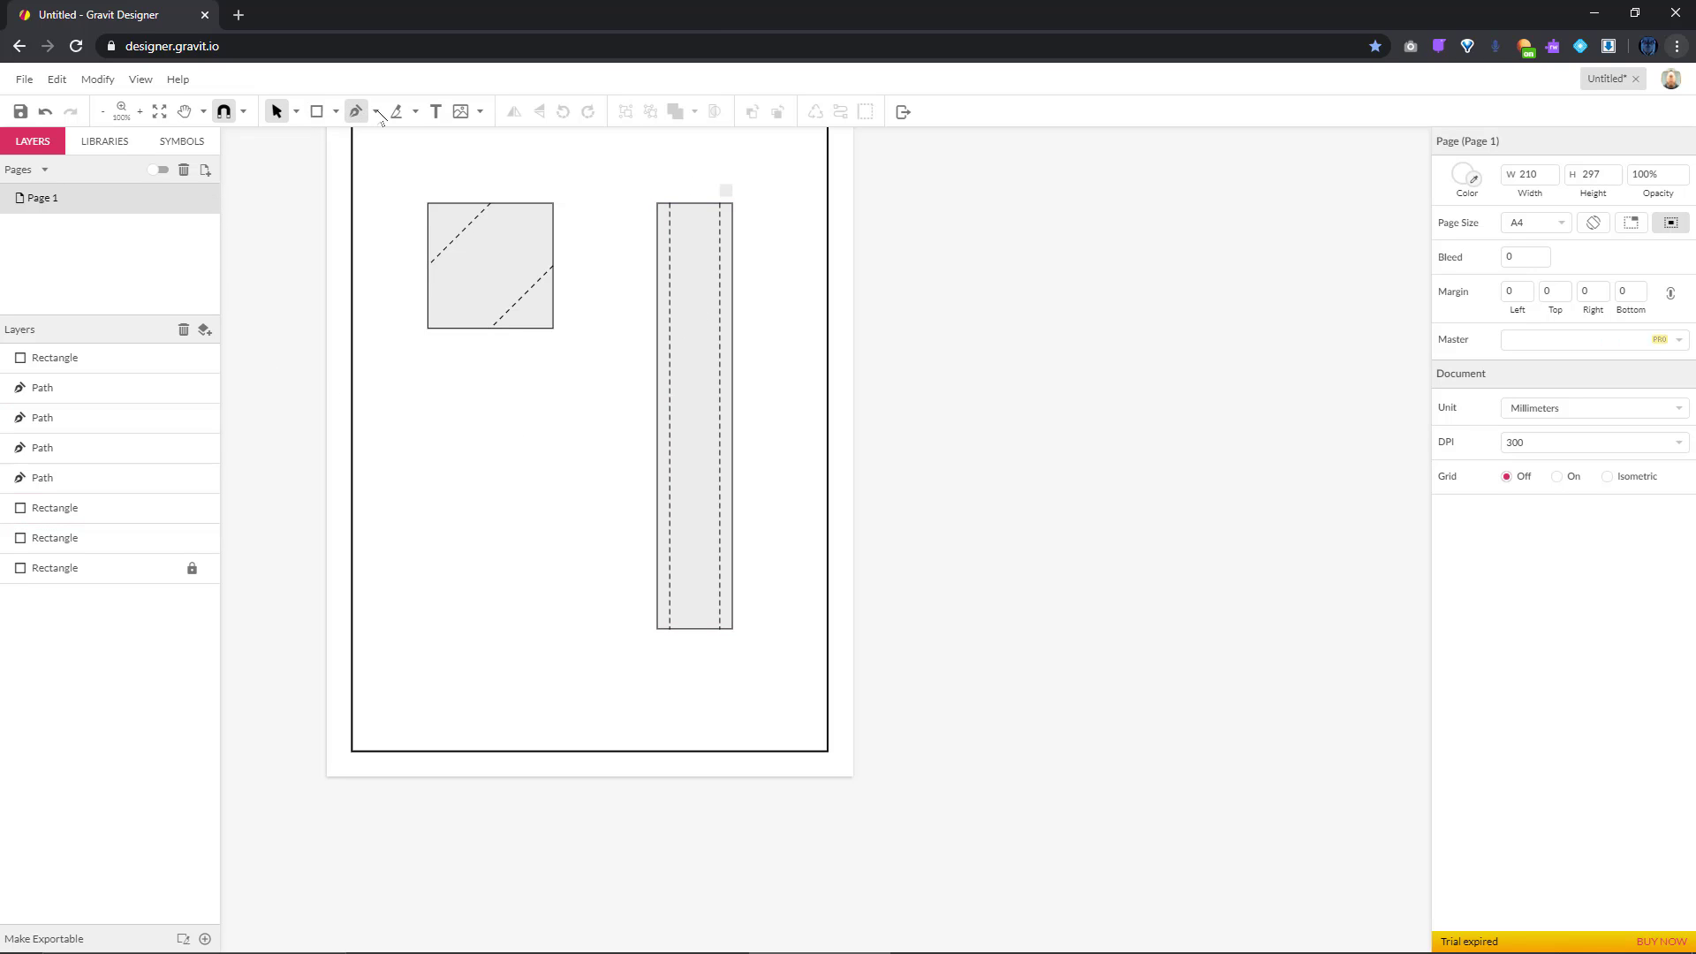
click(337, 112)
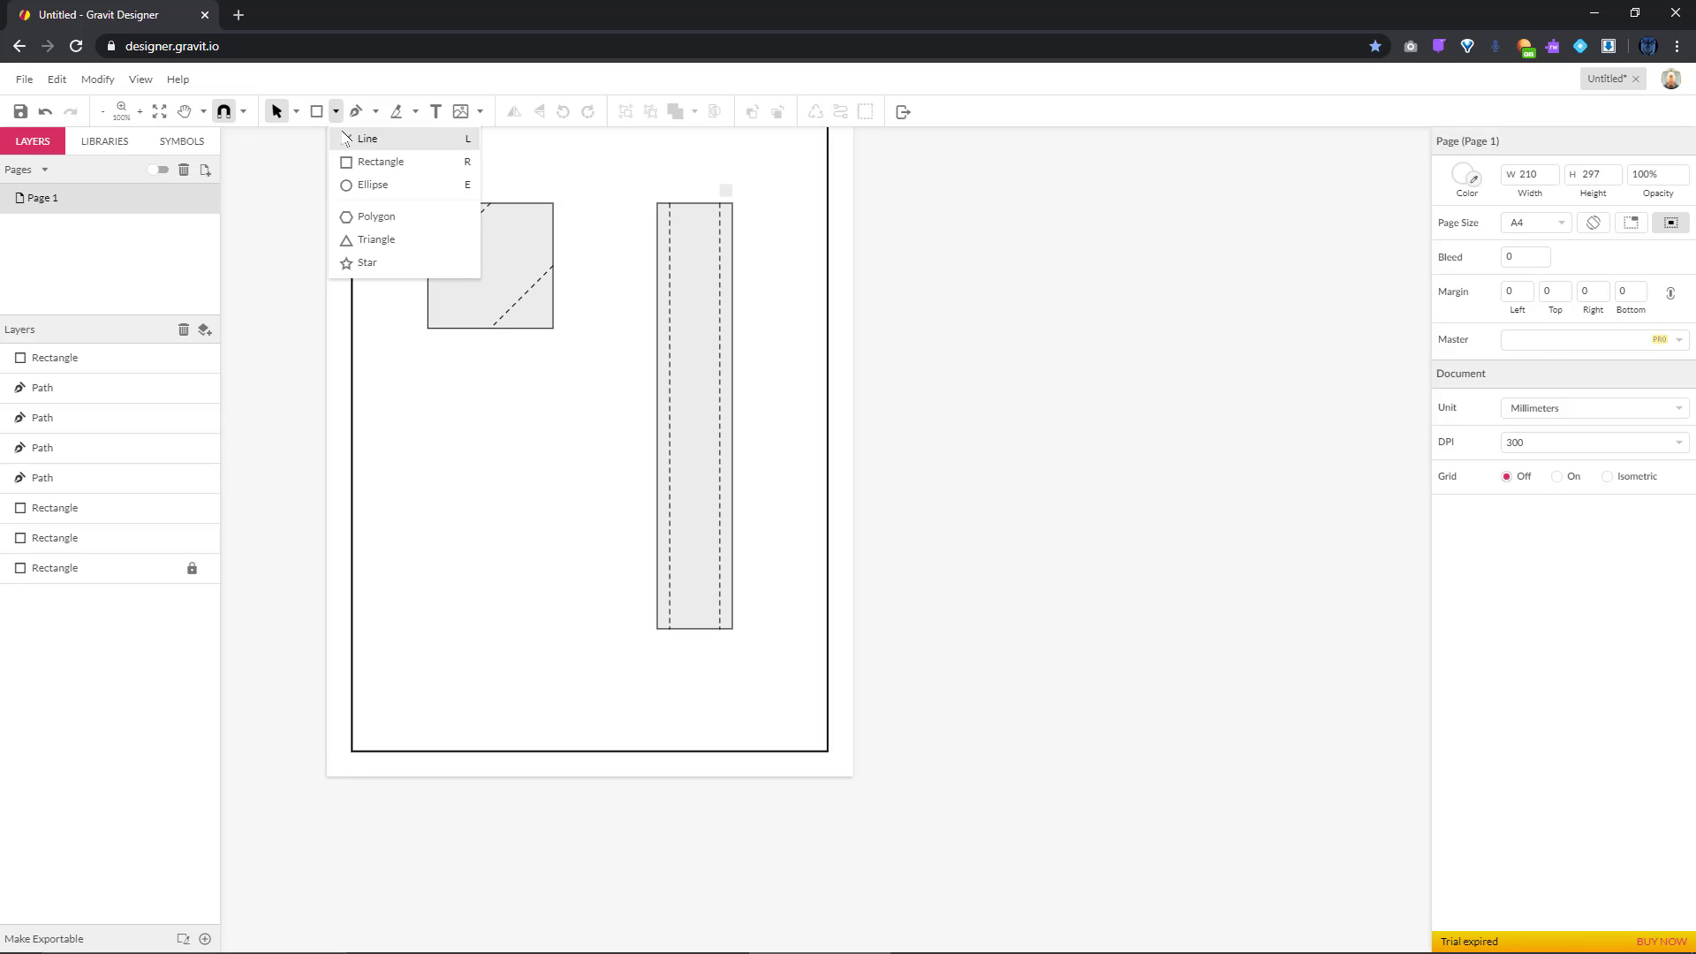
click(364, 139)
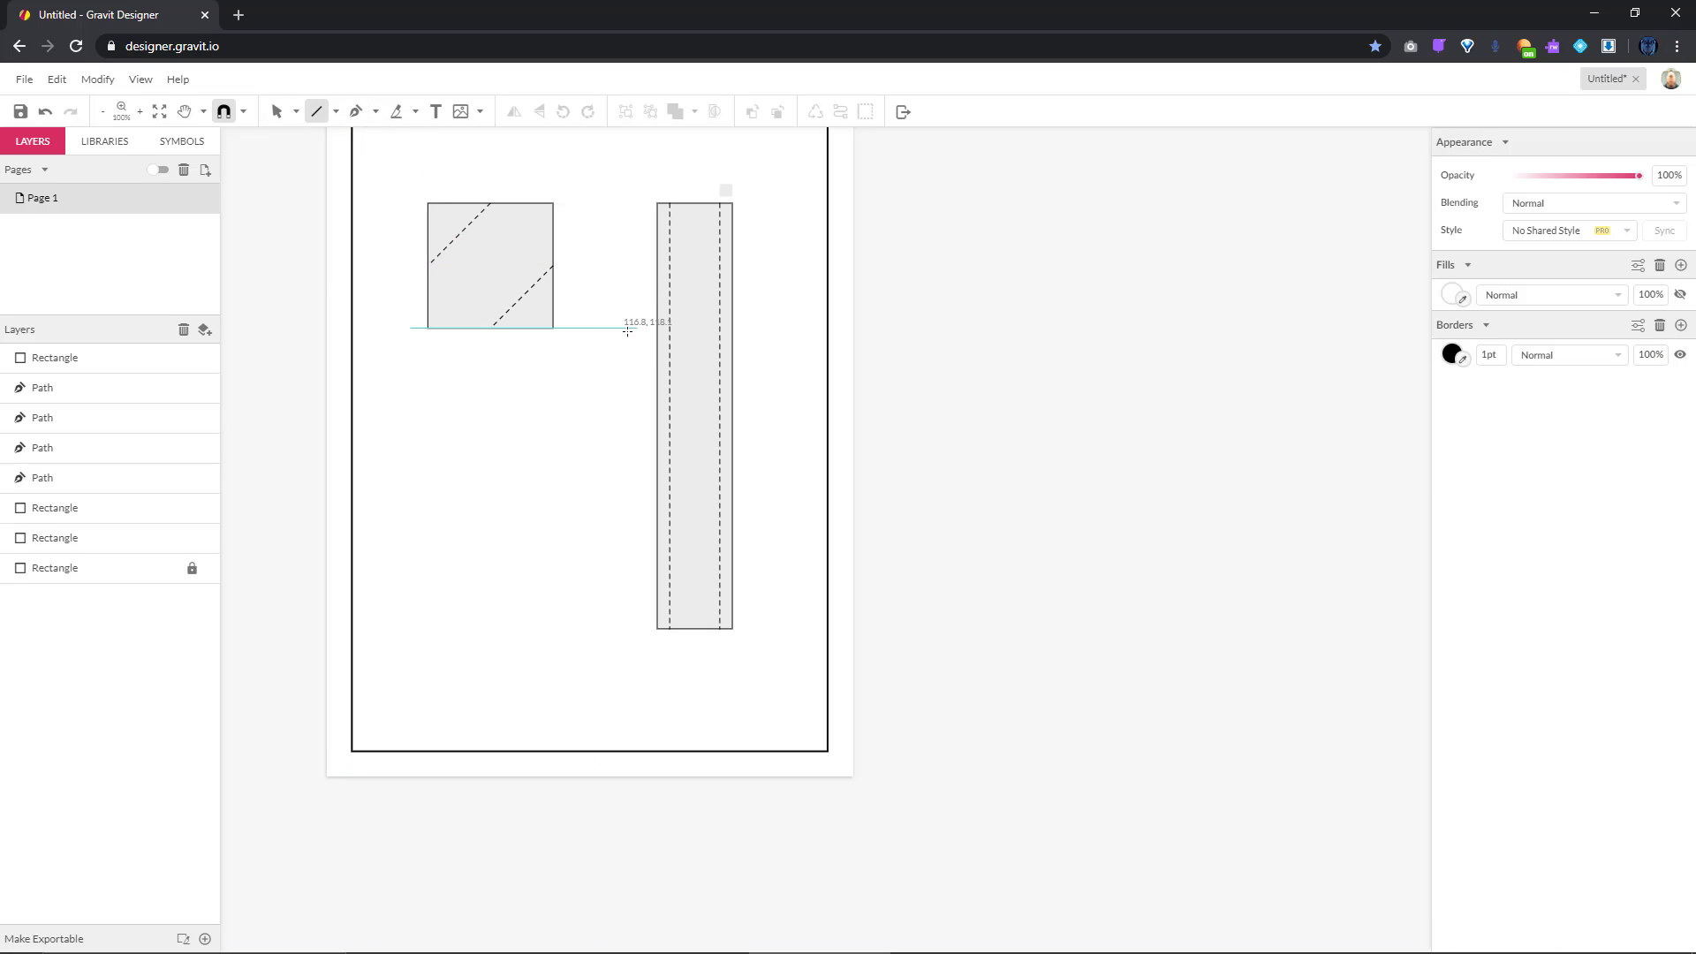
drag(656, 324, 732, 323)
key(v)
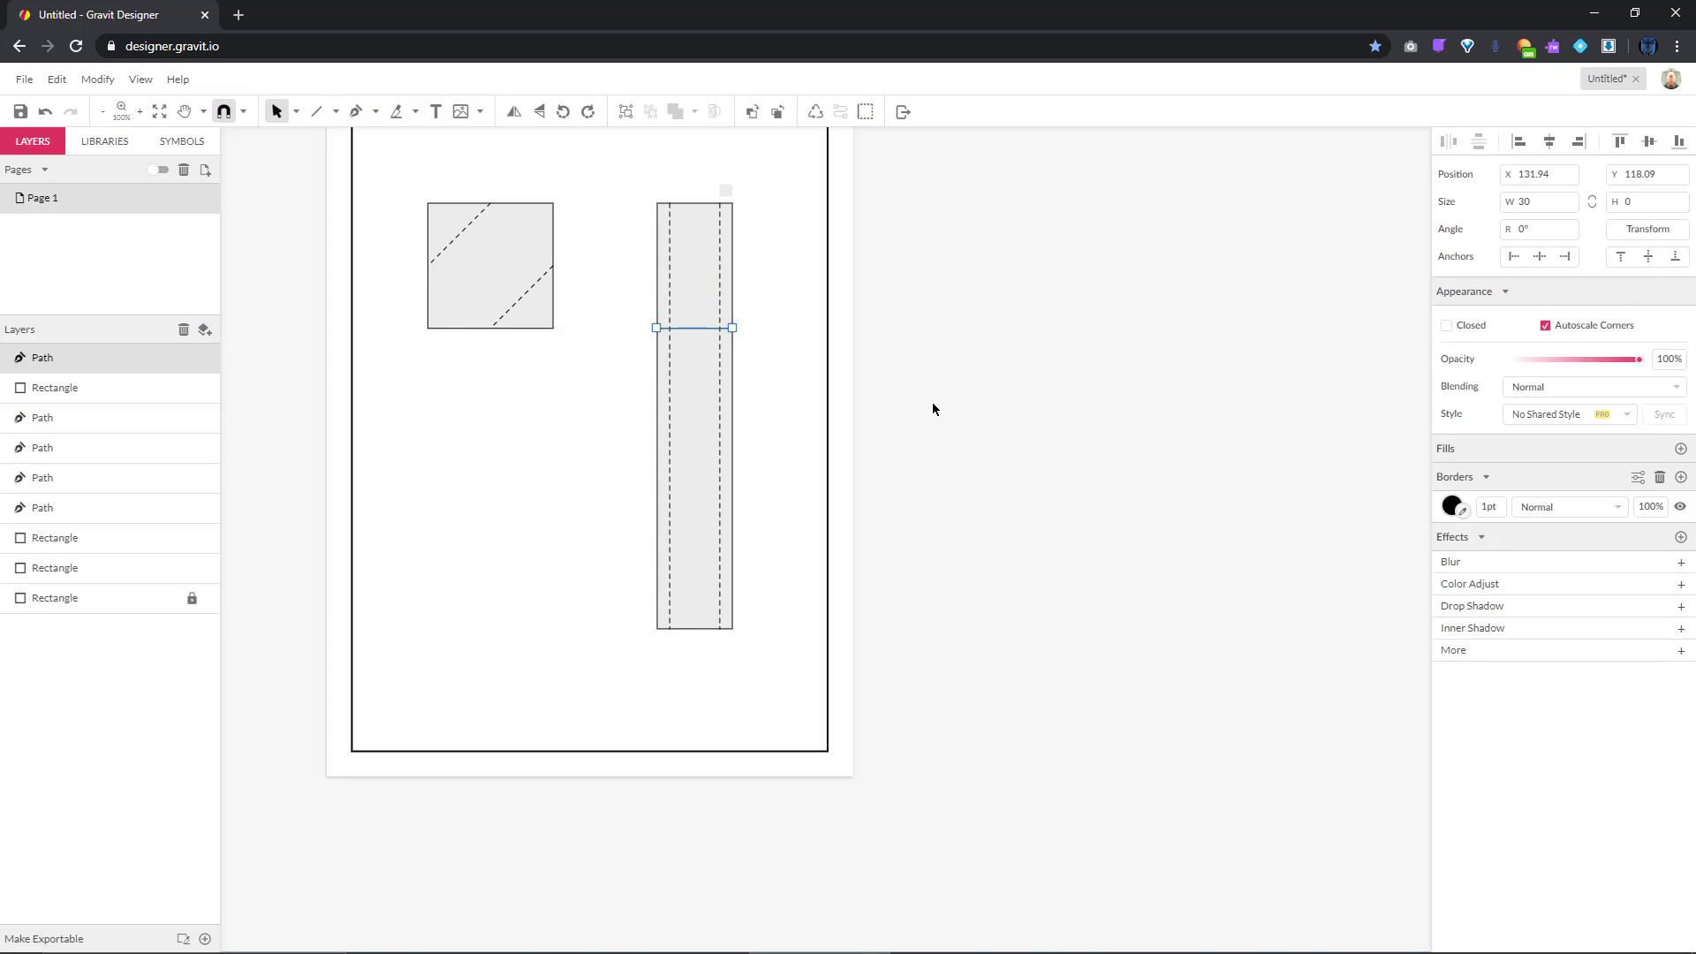
Give the horizontal line a dashed border with a dash of 5 and deselect it
click(1637, 477)
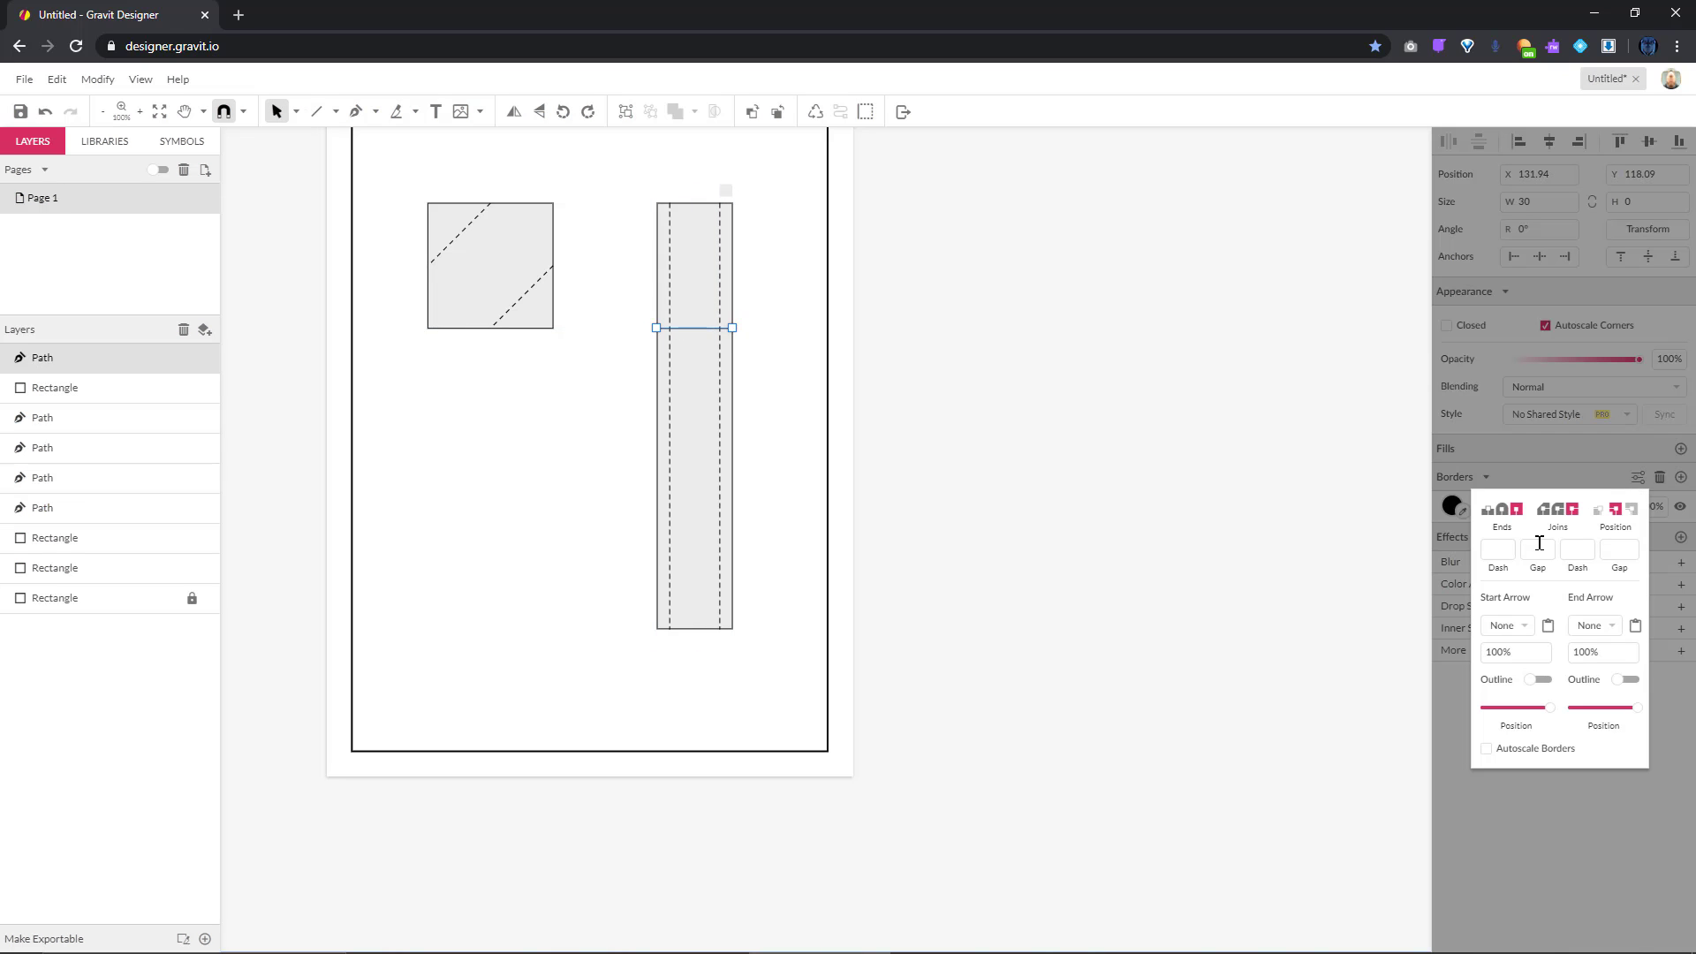
click(1507, 551)
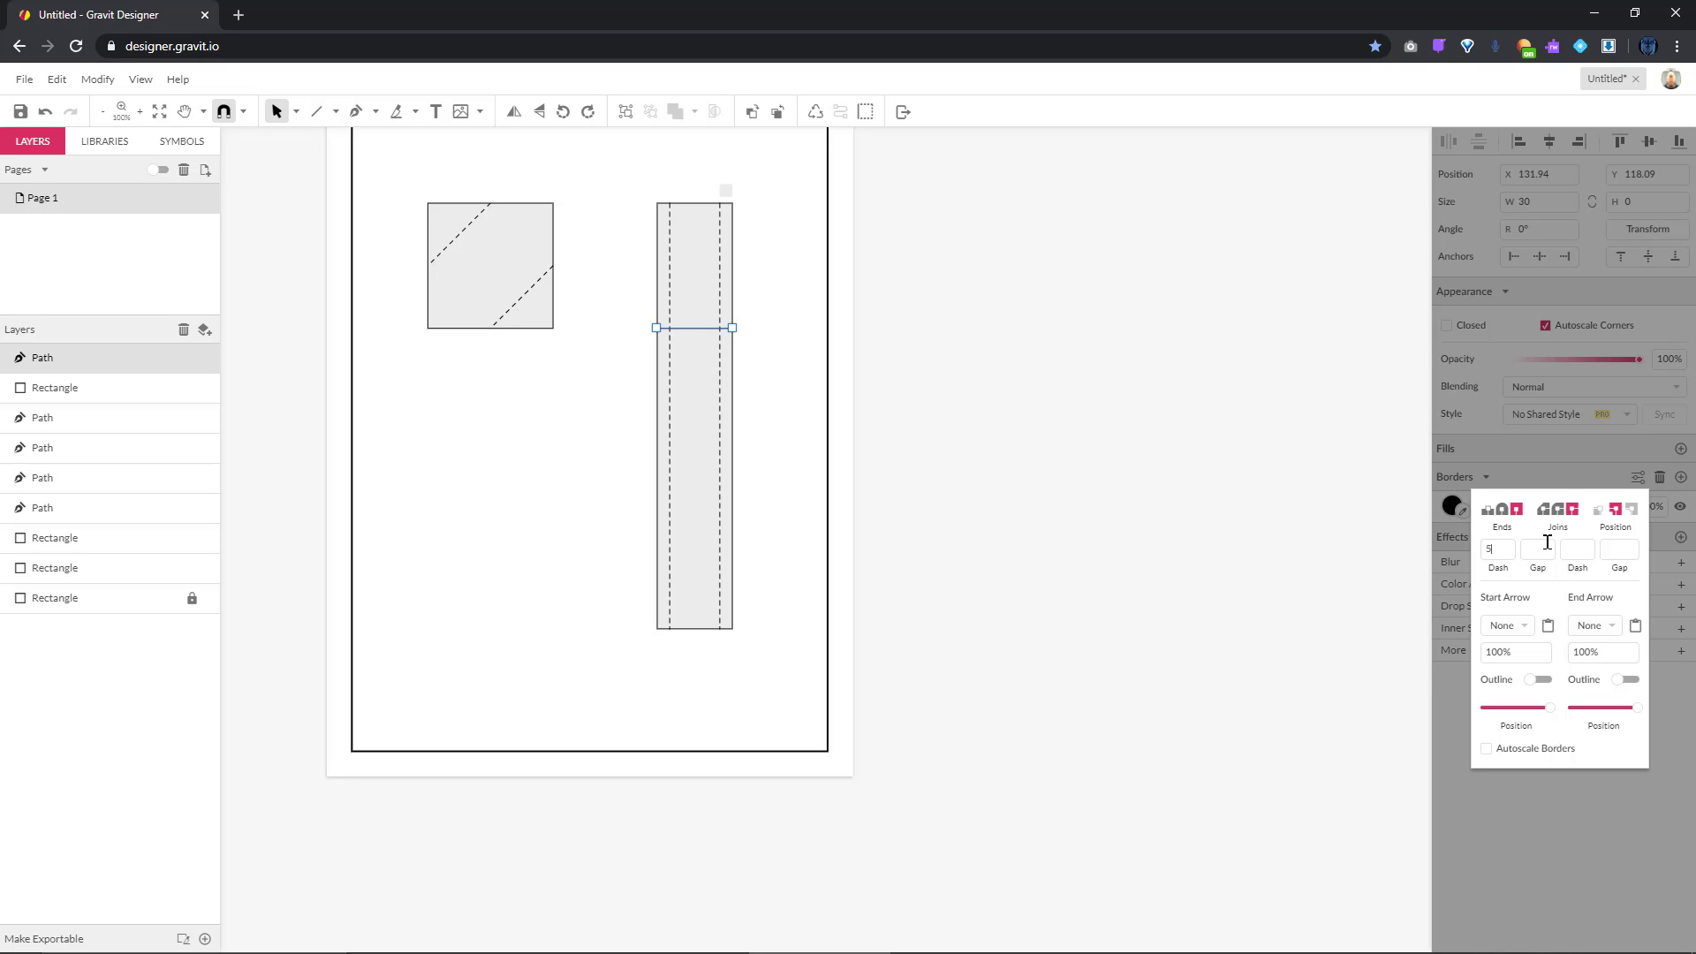
click(1088, 497)
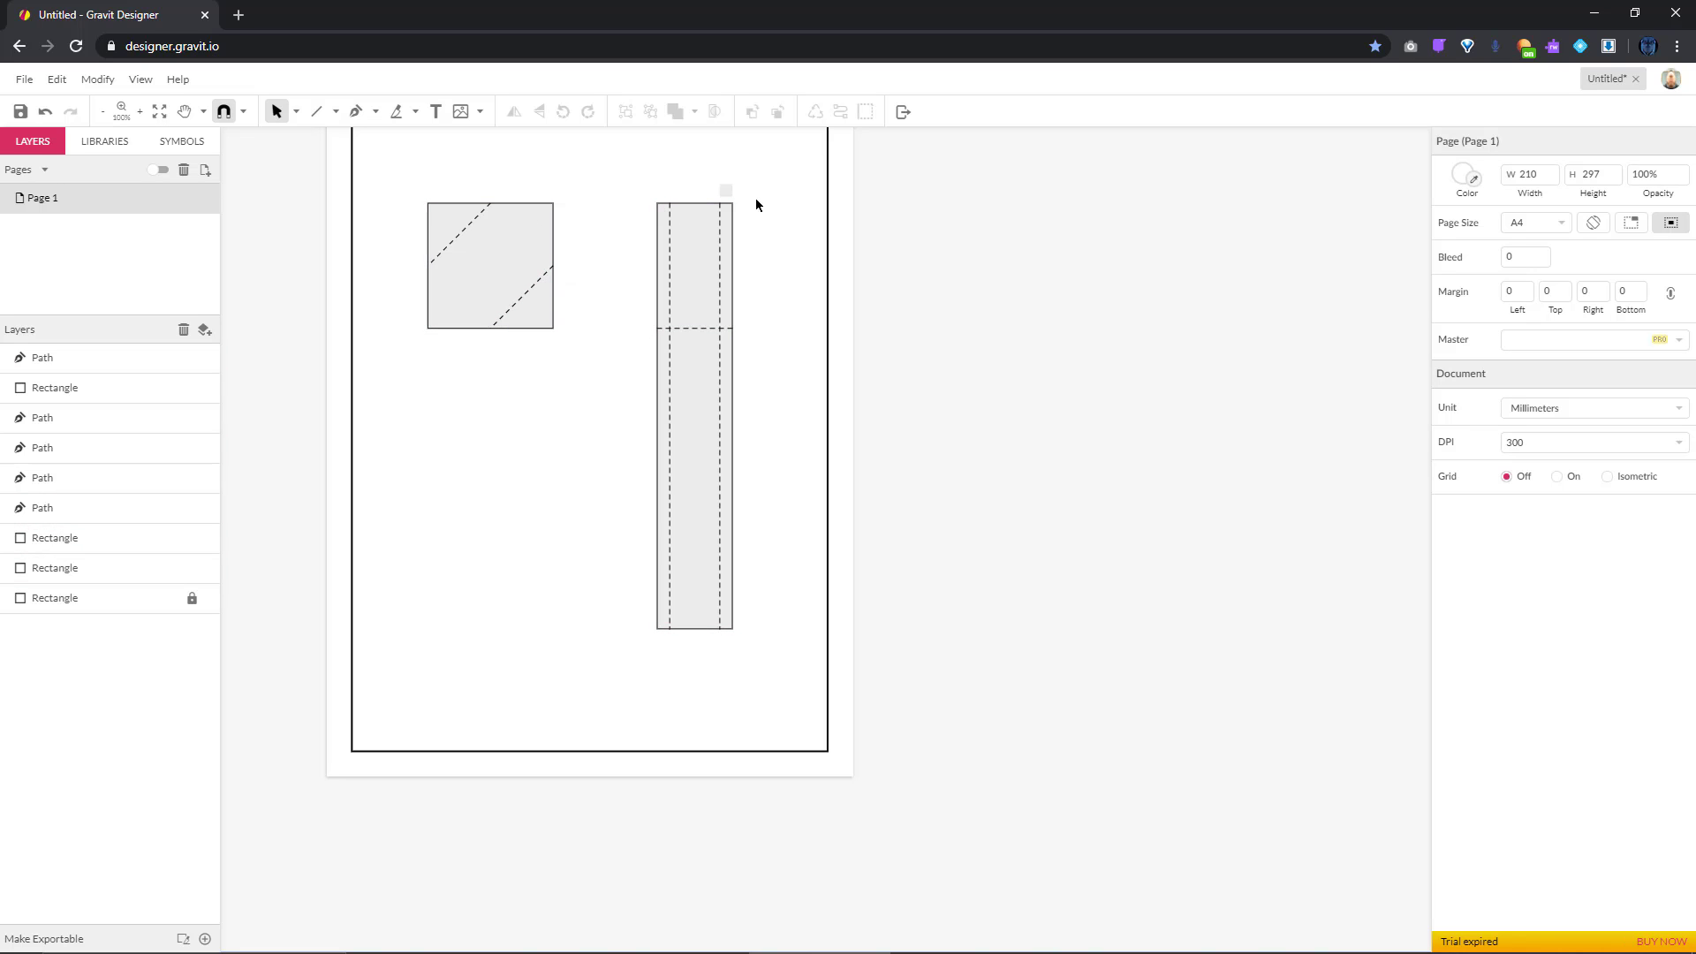
click(730, 191)
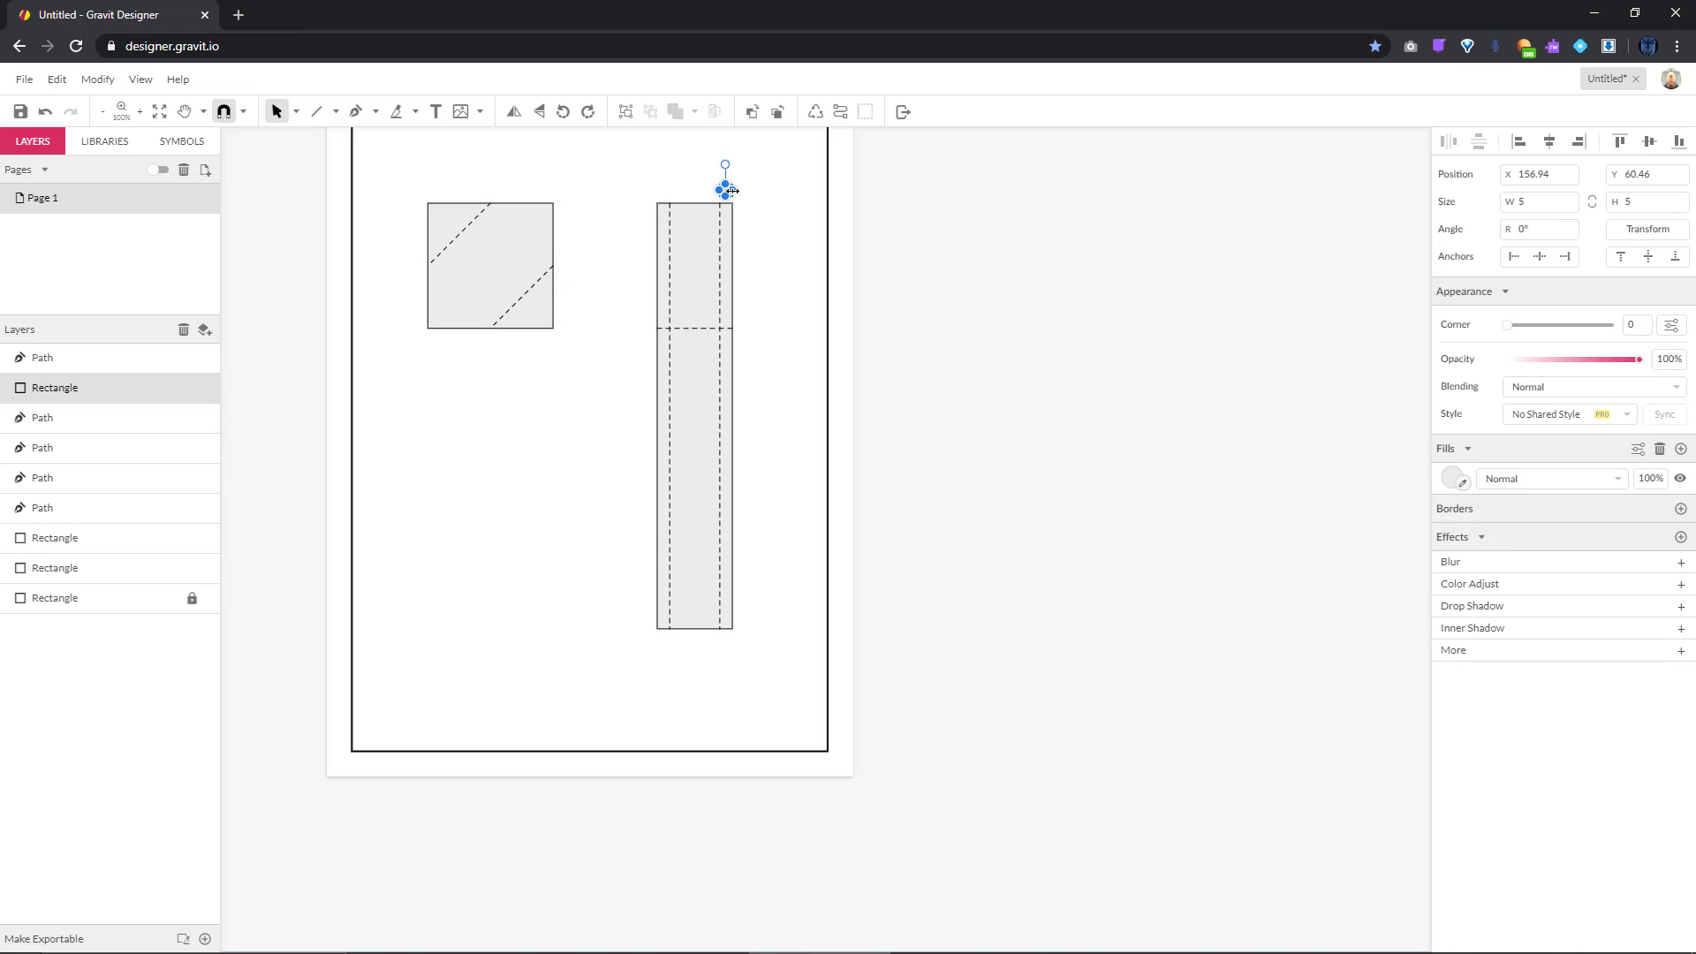
click(609, 269)
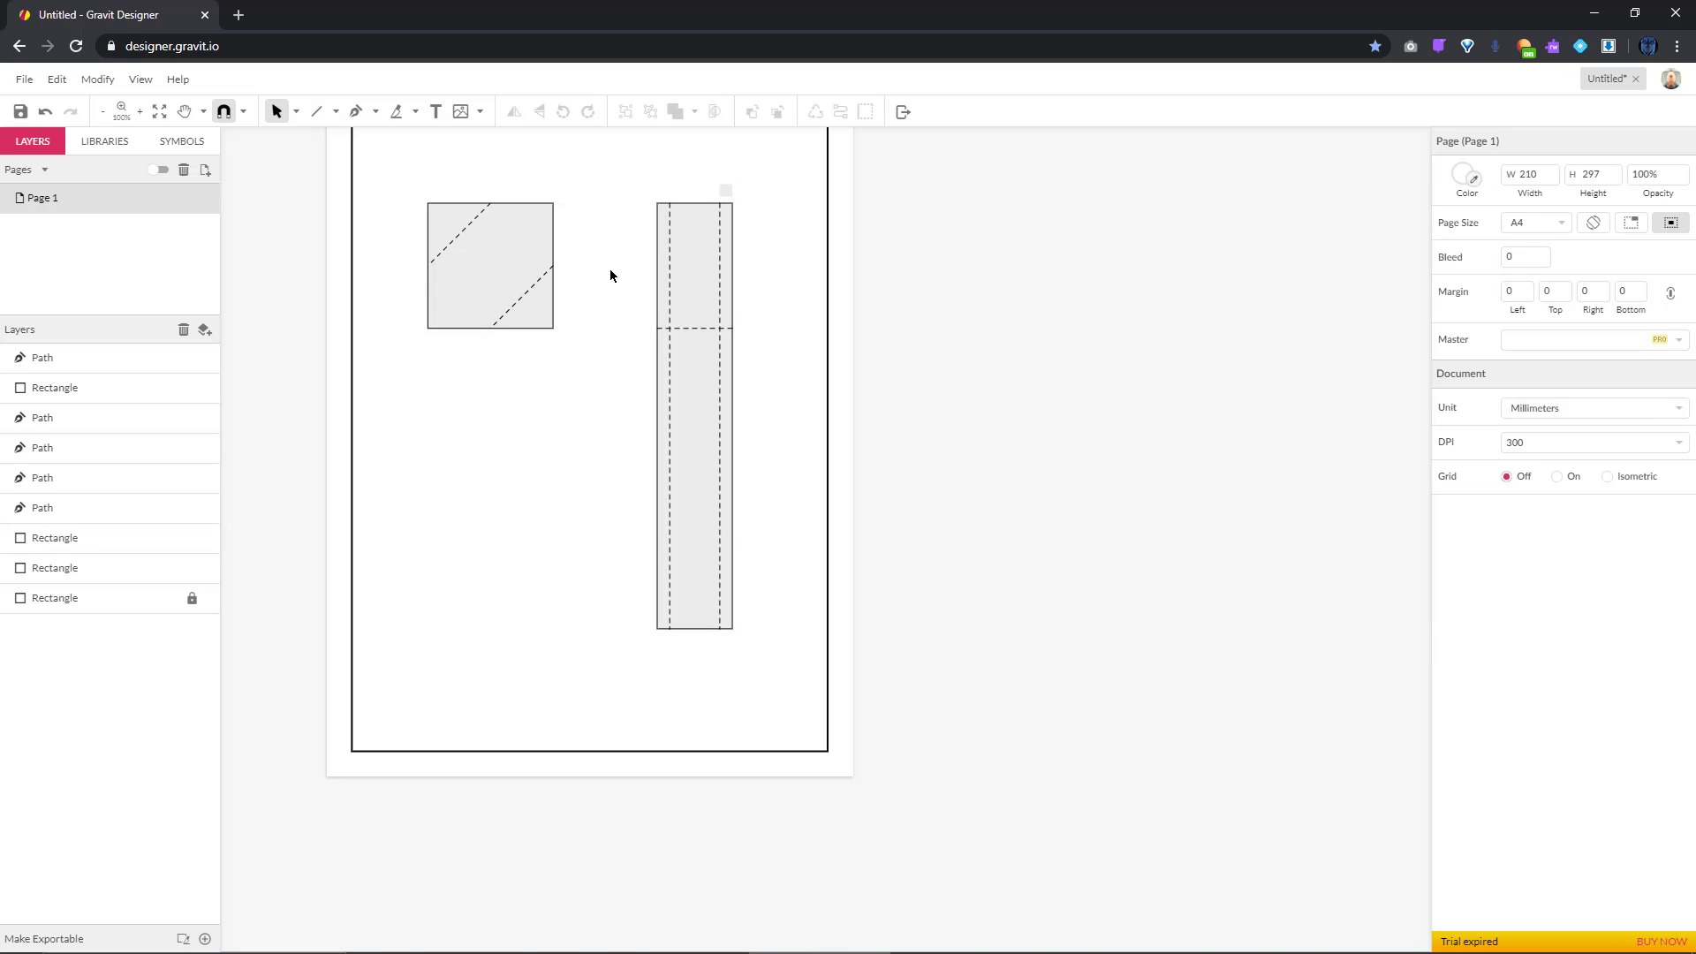
click(699, 328)
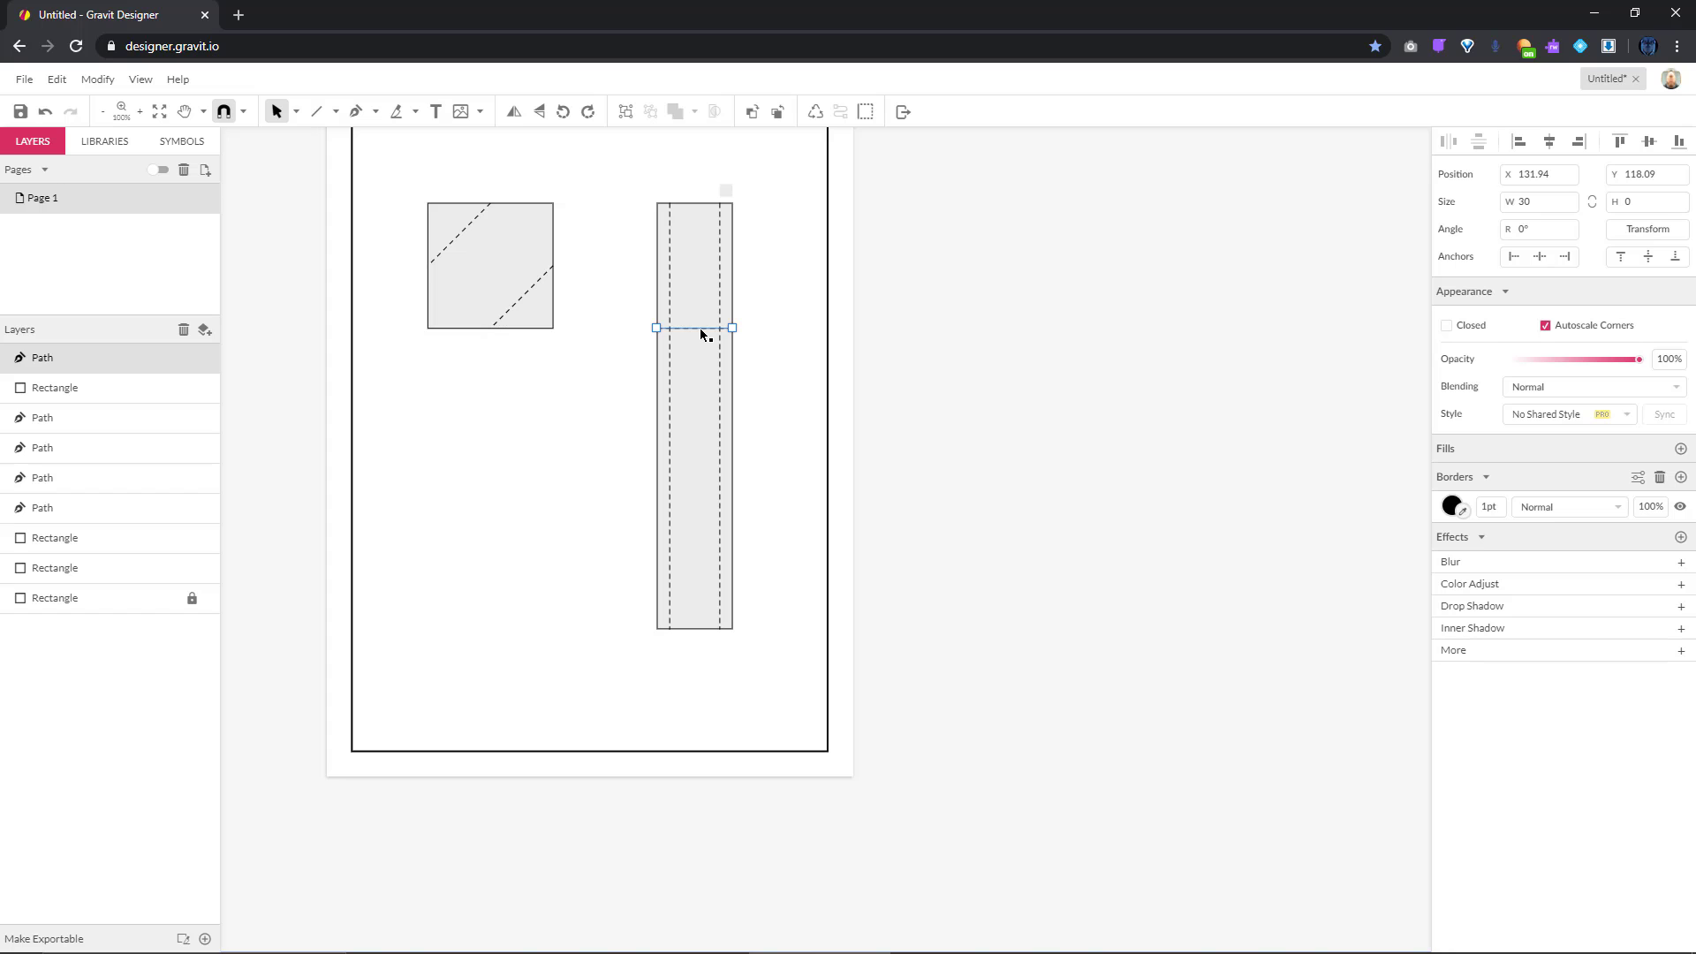
drag(699, 329, 1374, 722)
key(alt+shift)
click(1594, 880)
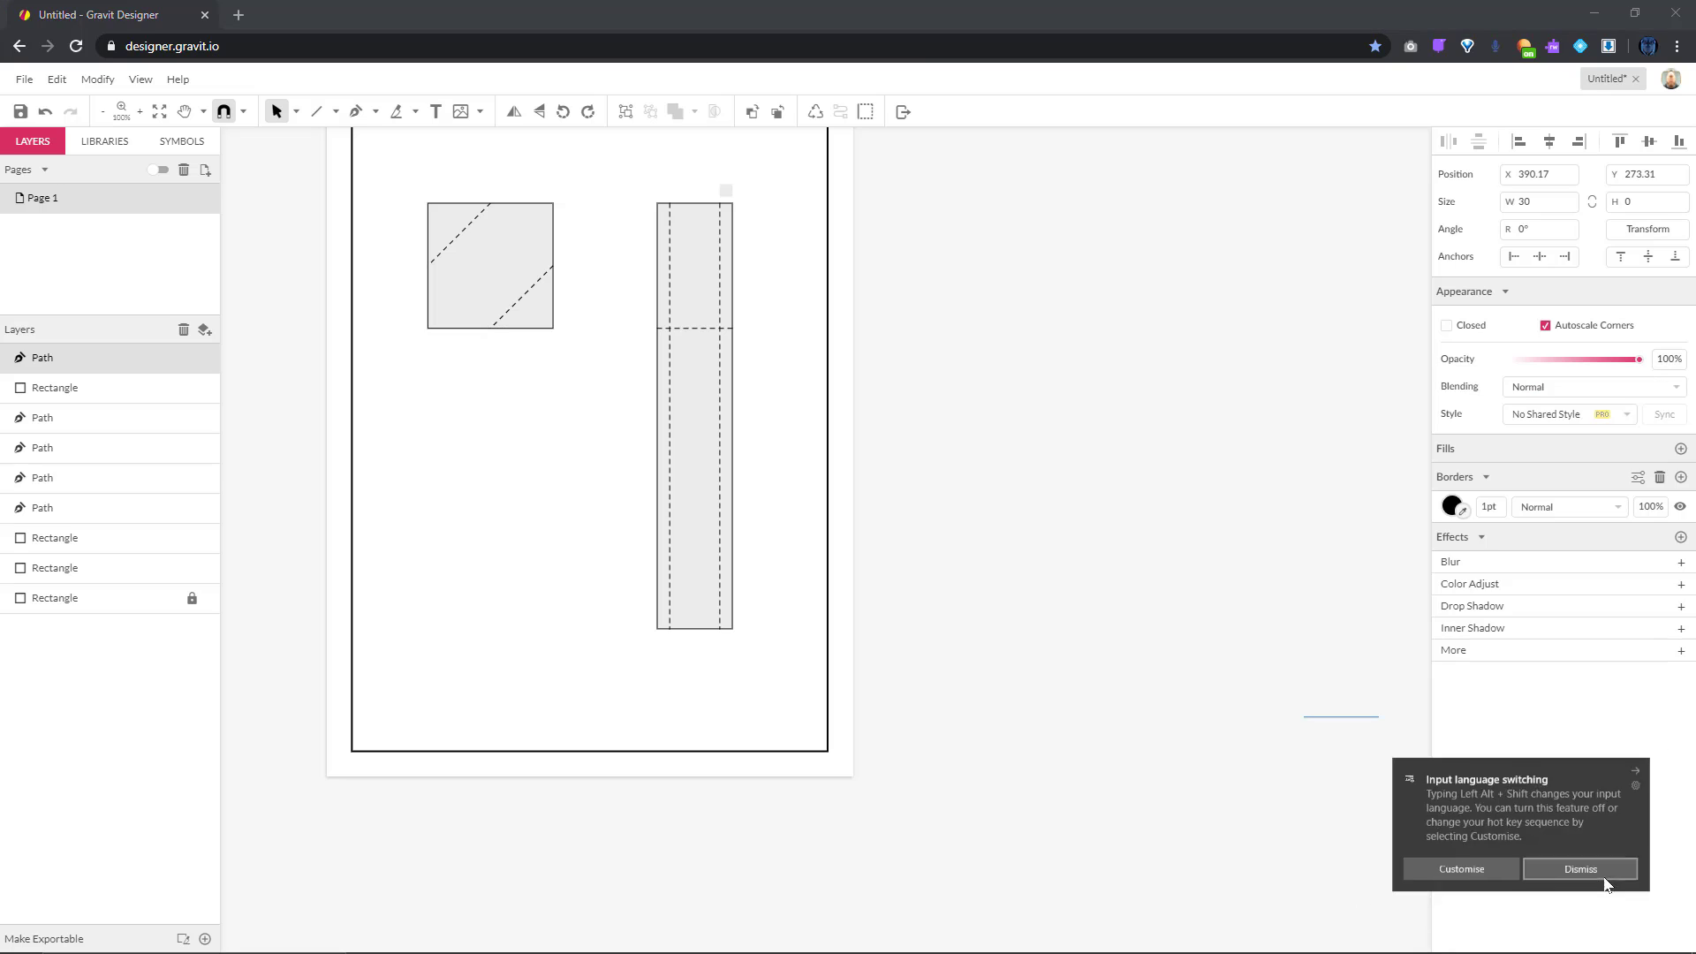
drag(1341, 716, 698, 532)
click(699, 531)
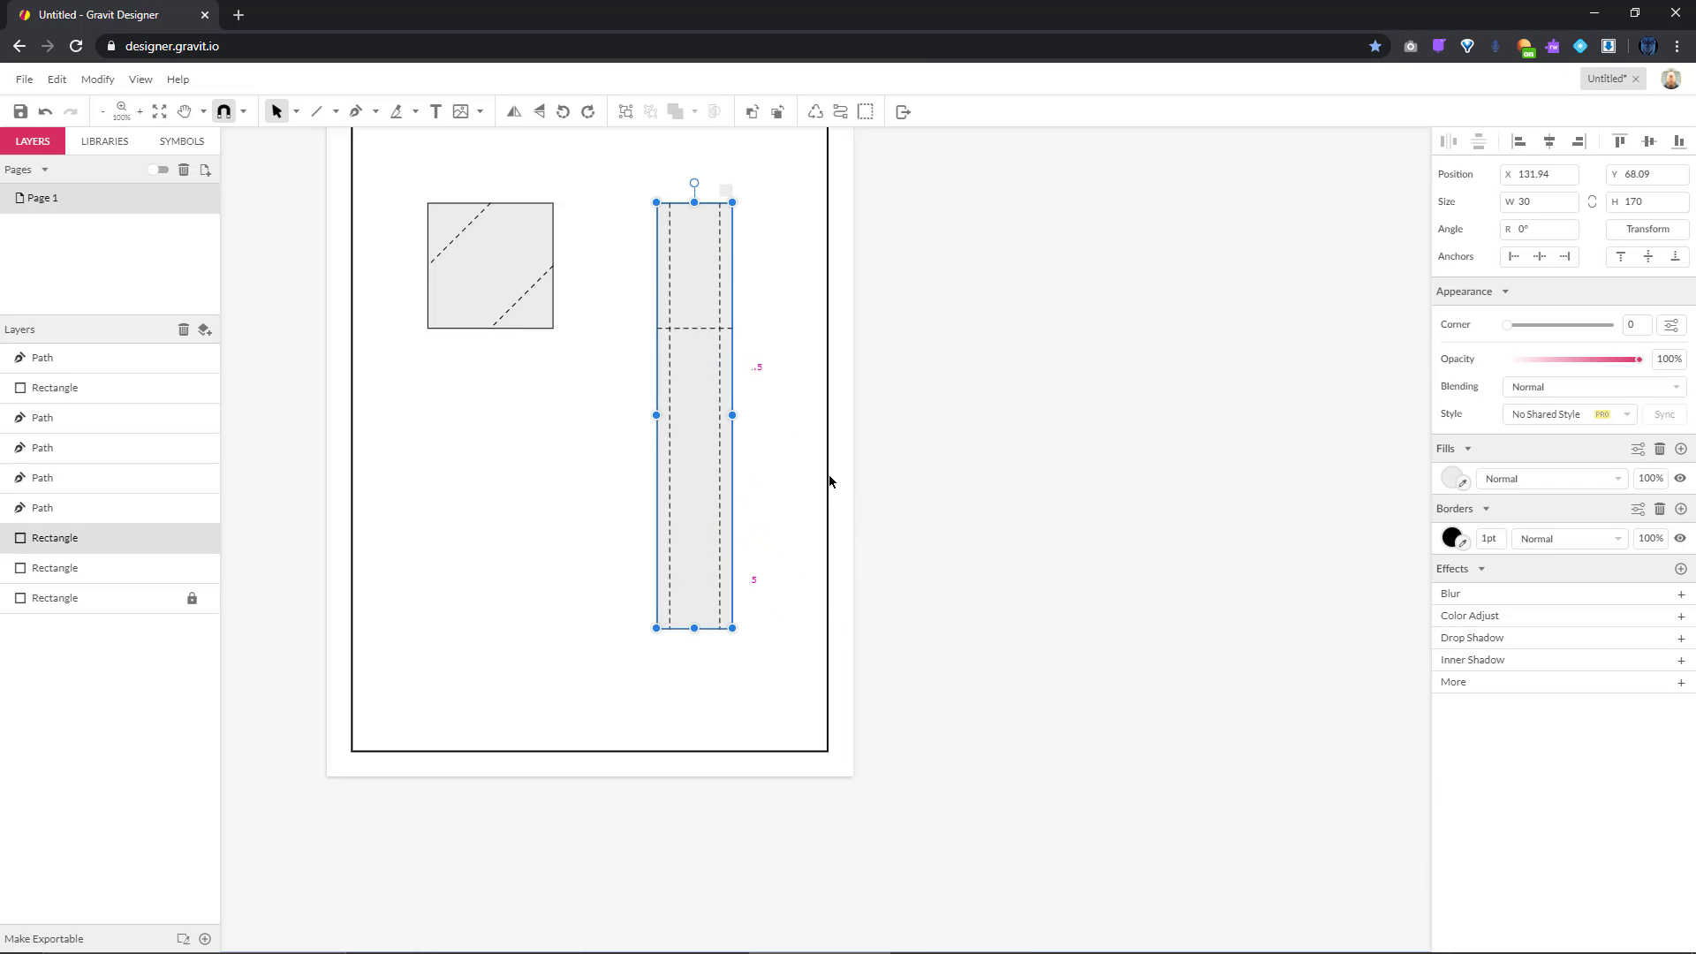
Duplicate the dashed horizontal line straight down to about Y 192 mm in the tall rectangle and deselect
click(701, 328)
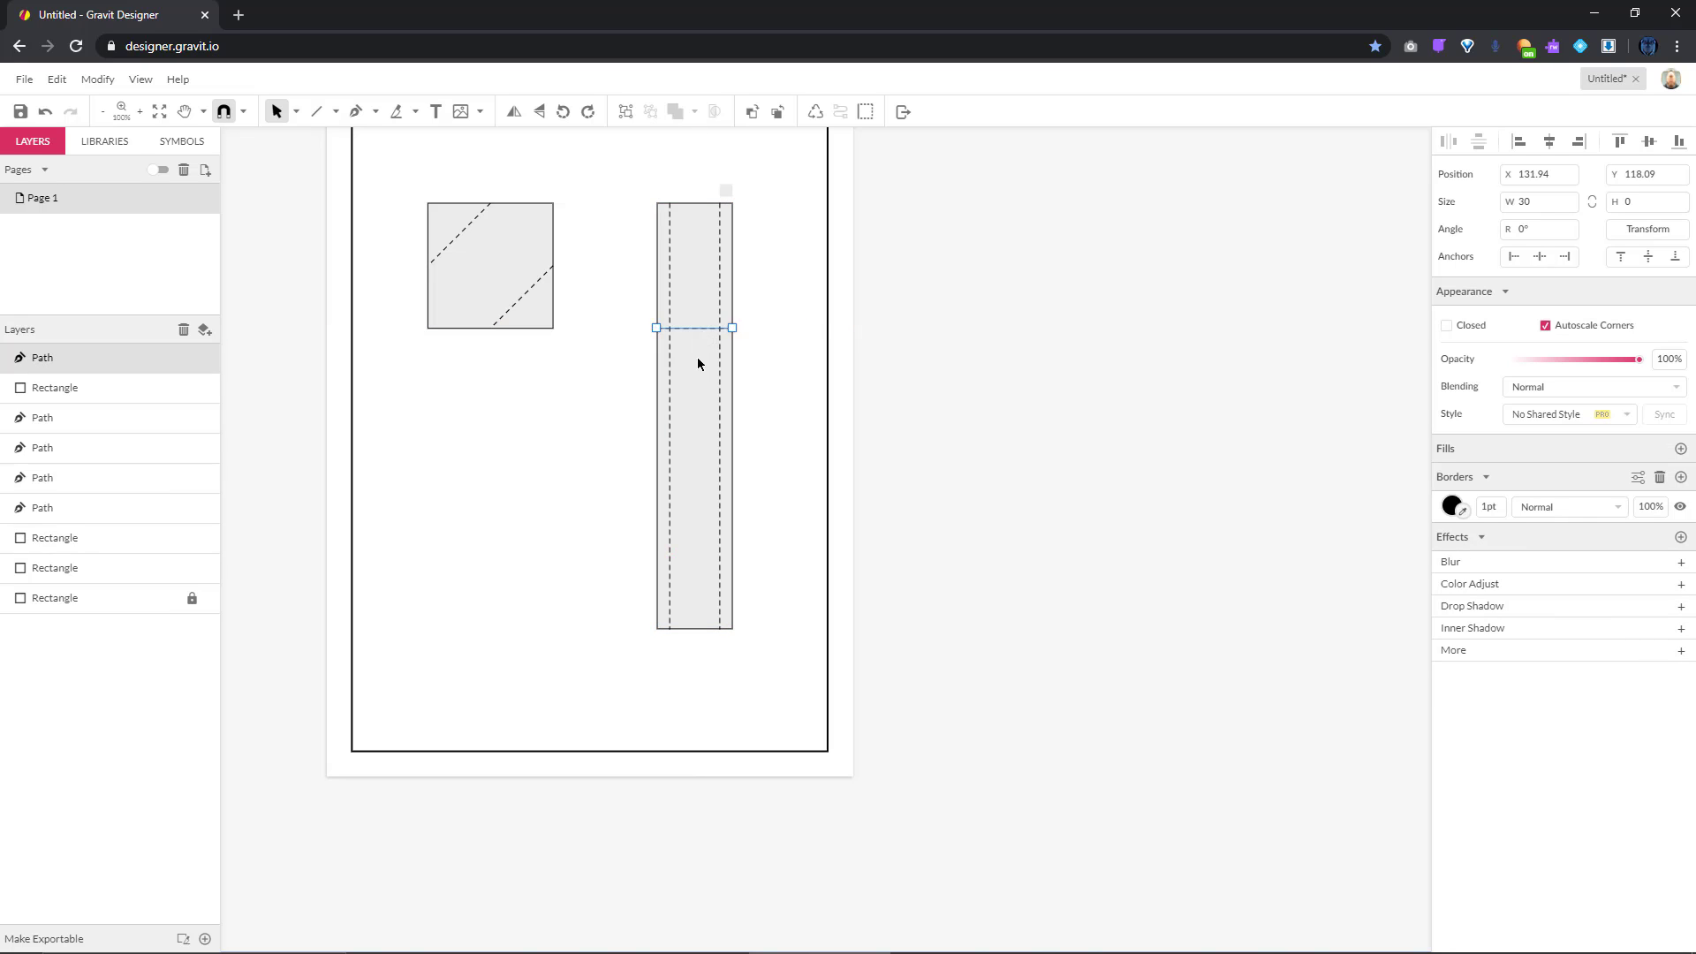
drag(699, 334, 712, 519)
click(823, 519)
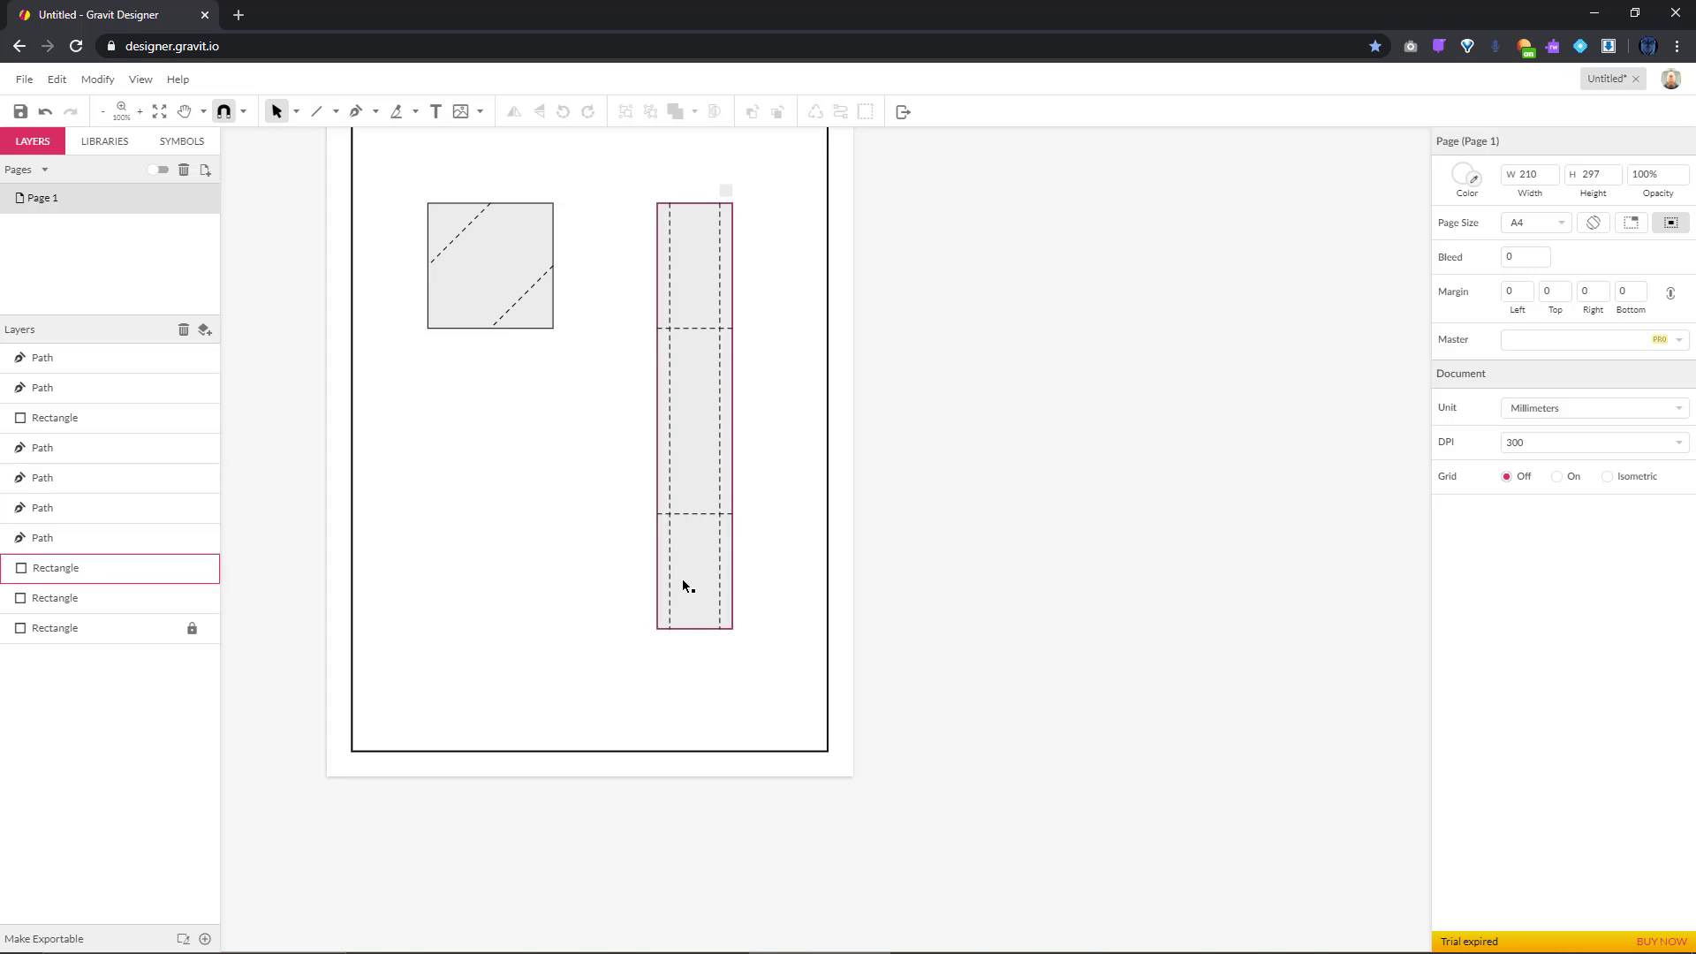
Duplicate the 50 mm square to about X 76 mm, Y 188 mm, aligned with the tall rectangle's bottom edge
click(490, 268)
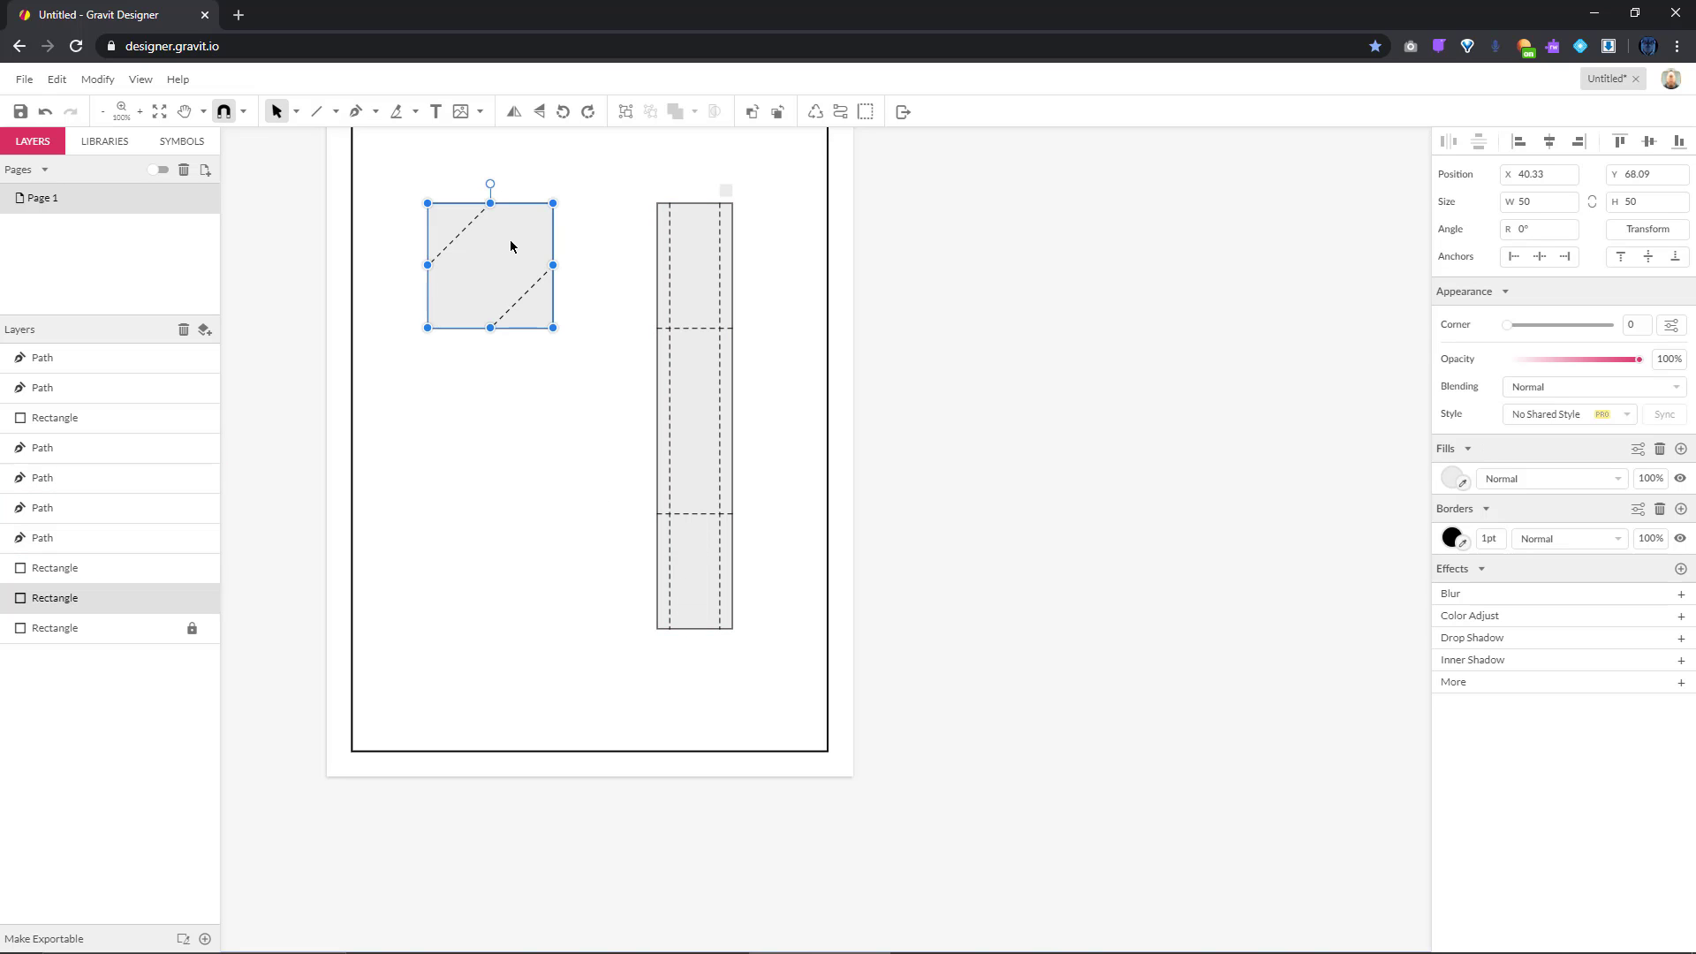
drag(510, 247, 597, 538)
scroll(685, 545, up, 3)
scroll(685, 553, down, 2)
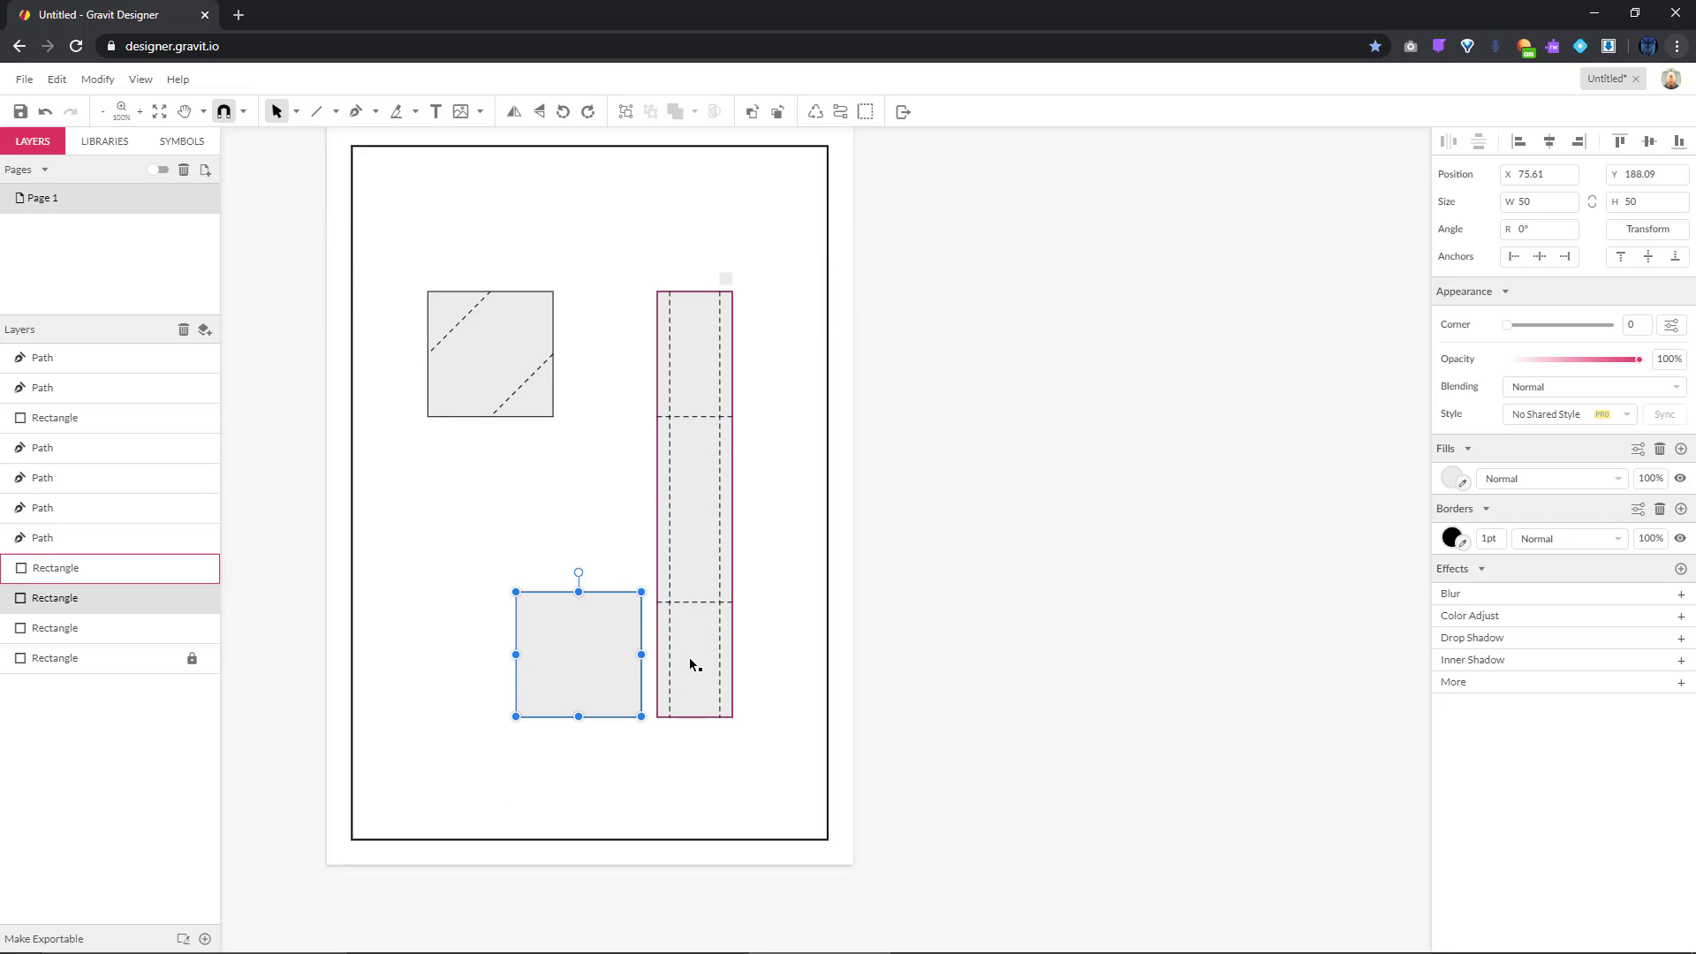
Snap the lower dashed horizontal line level with the duplicated square's top edge and deselect it
scroll(689, 658, up, 2)
scroll(687, 663, up, 1)
click(682, 487)
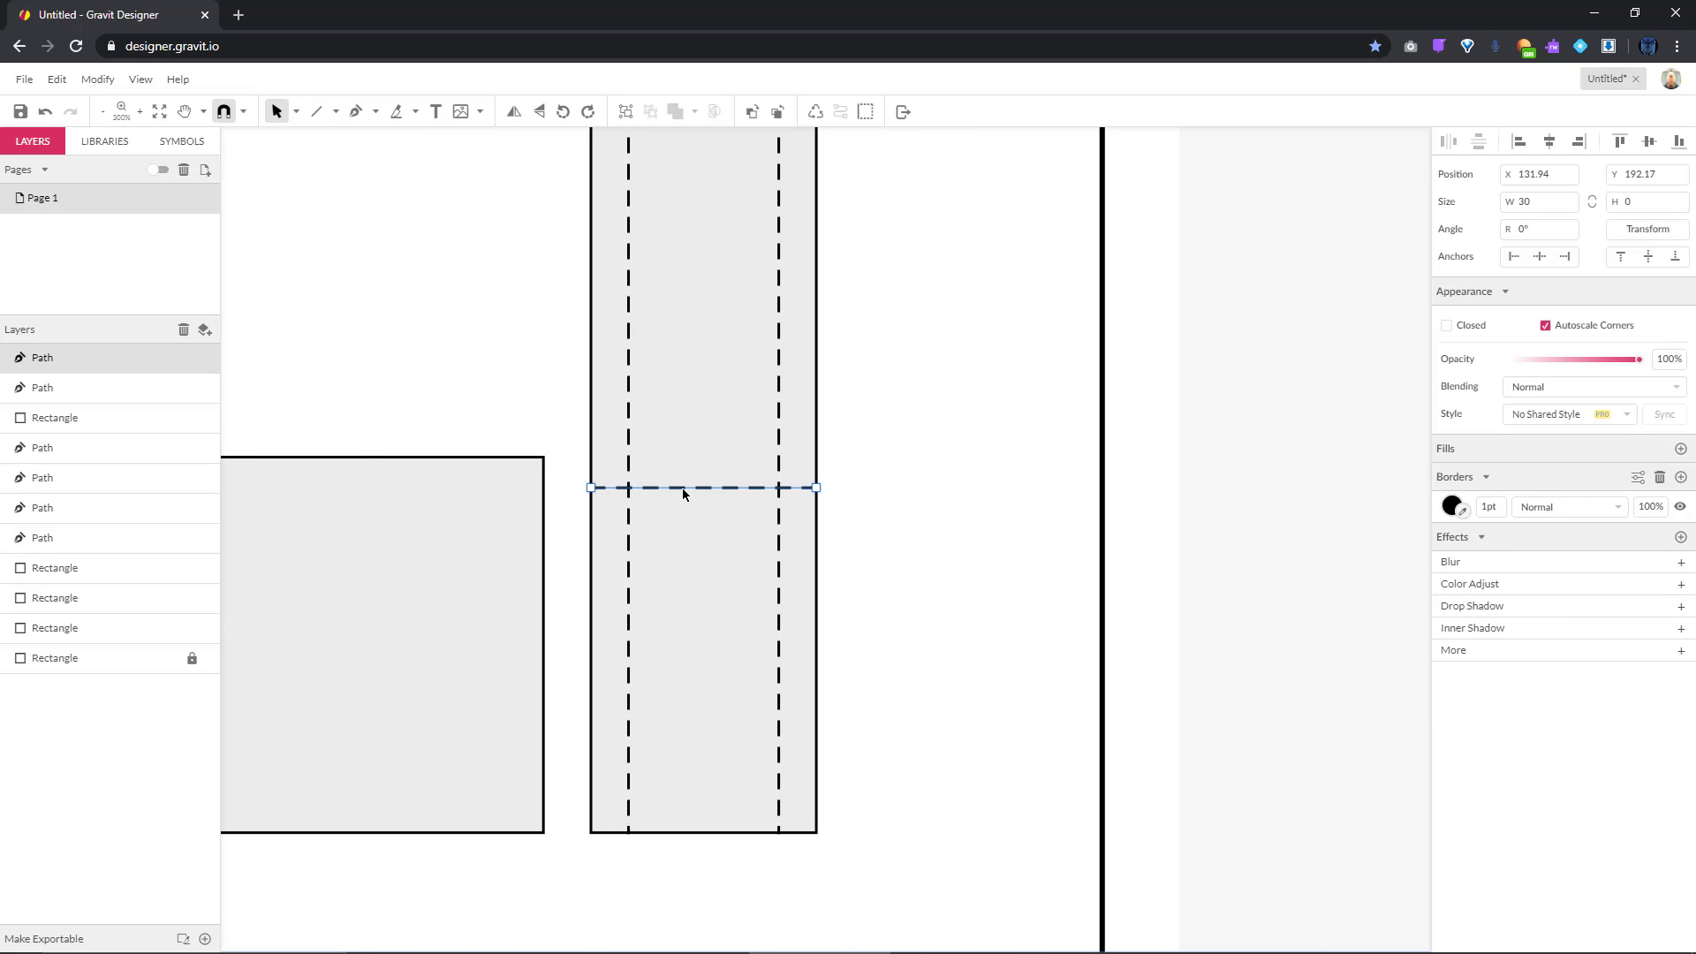
drag(682, 488, 677, 459)
click(511, 428)
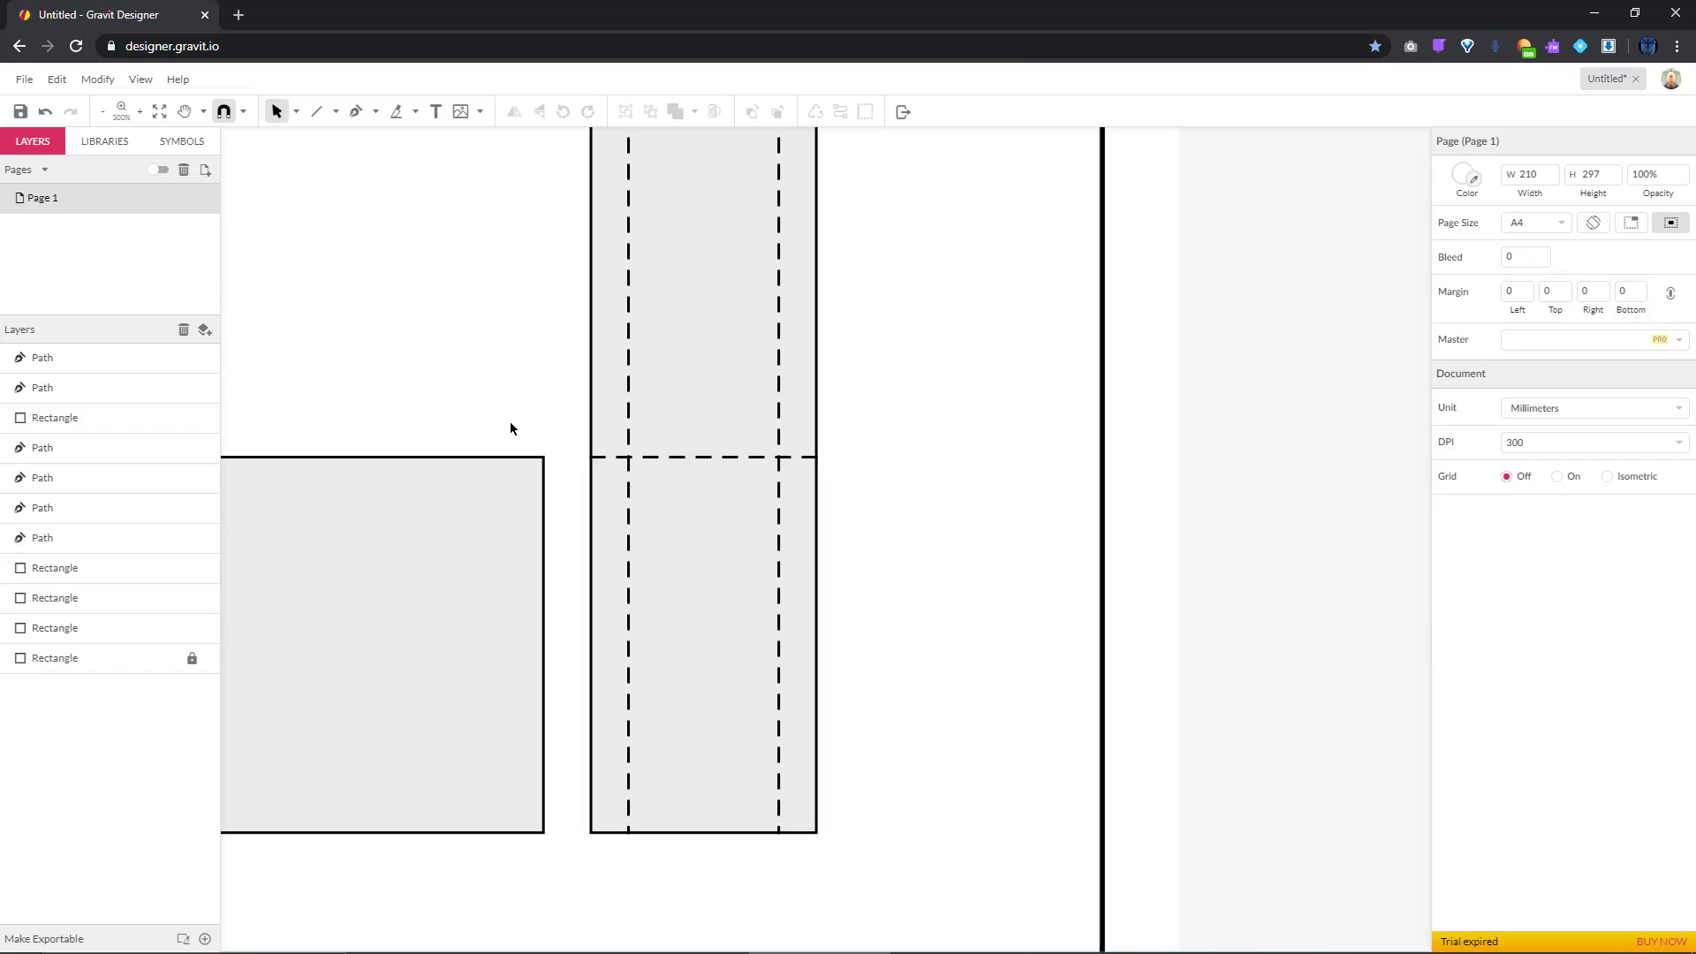
Delete the duplicated 50 mm square beside the lower end of the tall rectangle
scroll(510, 465, down, 2)
scroll(511, 473, down, 5)
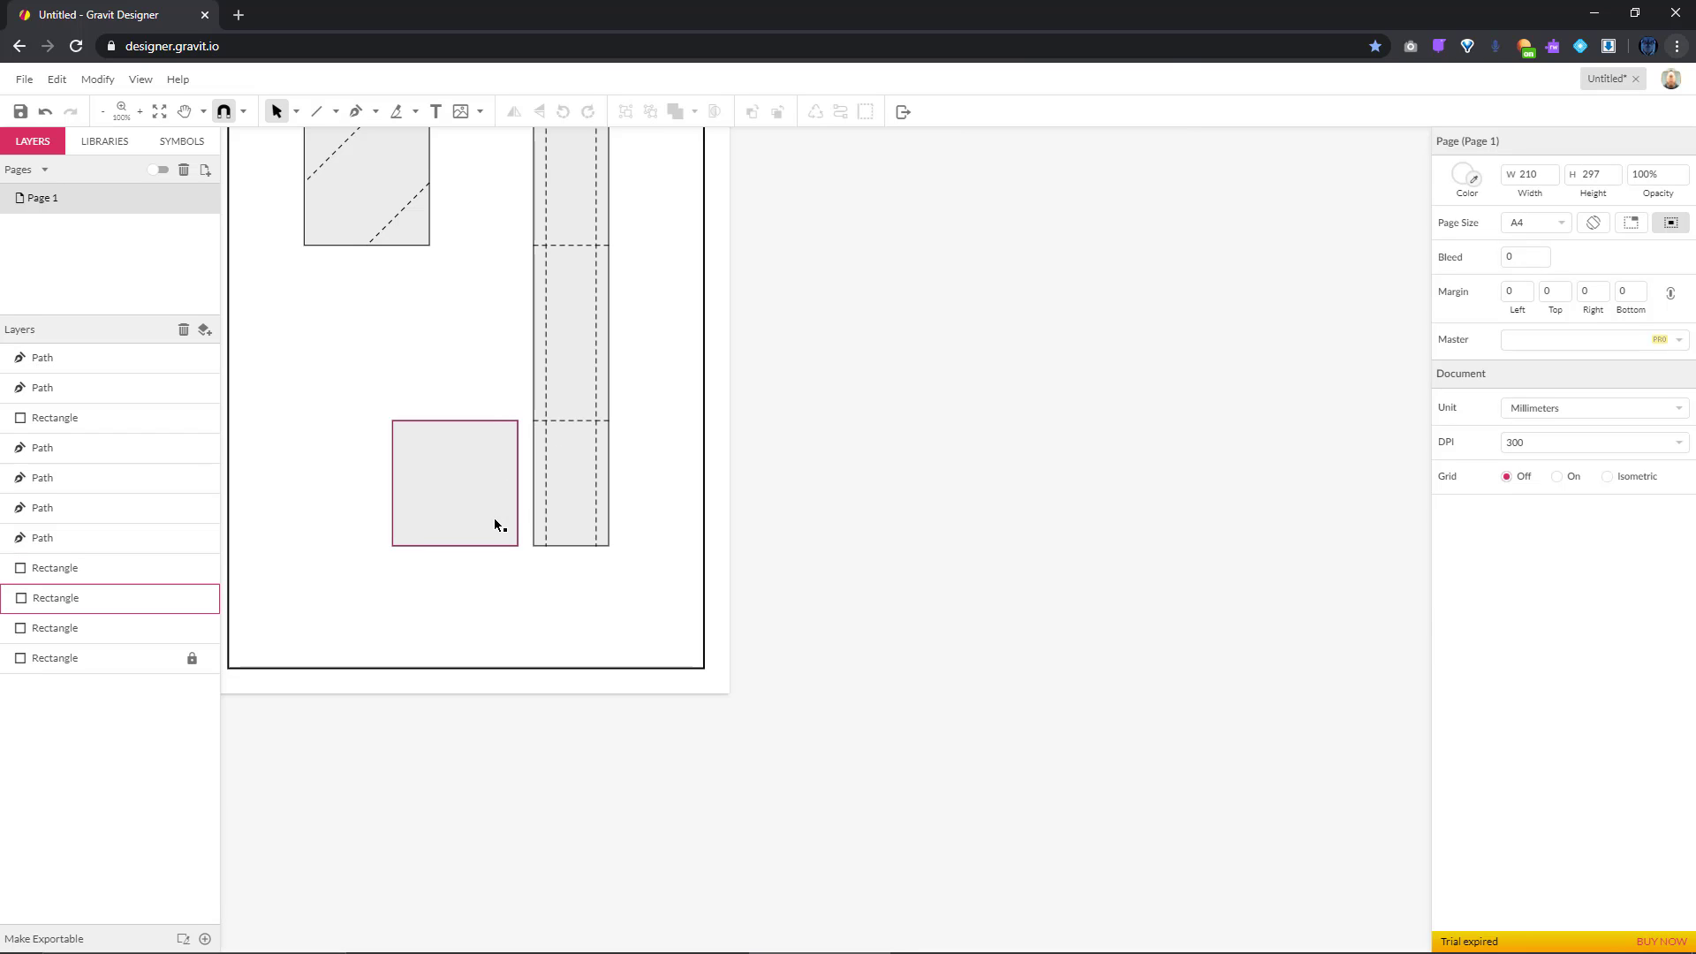
drag(437, 447, 485, 573)
key(Delete)
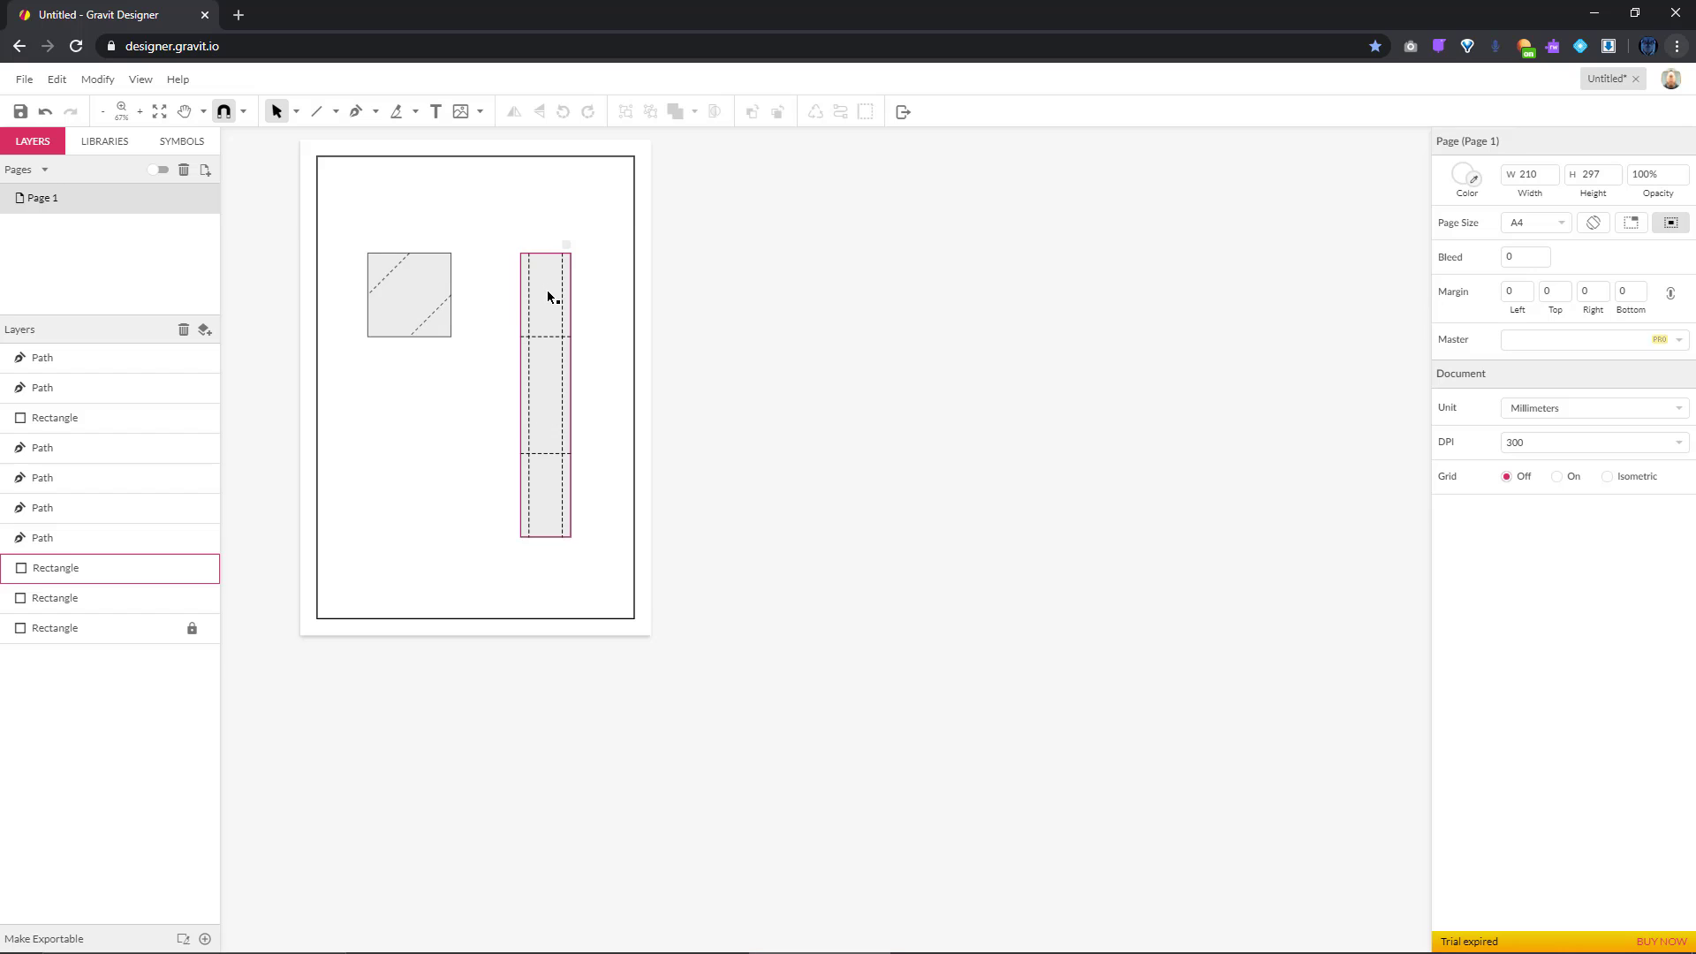
Move the 5 mm square beside the tall rectangle's upper right corner, level with its top edge at about X 164 mm, Y 68 mm
scroll(548, 299, up, 3)
scroll(549, 268, up, 2)
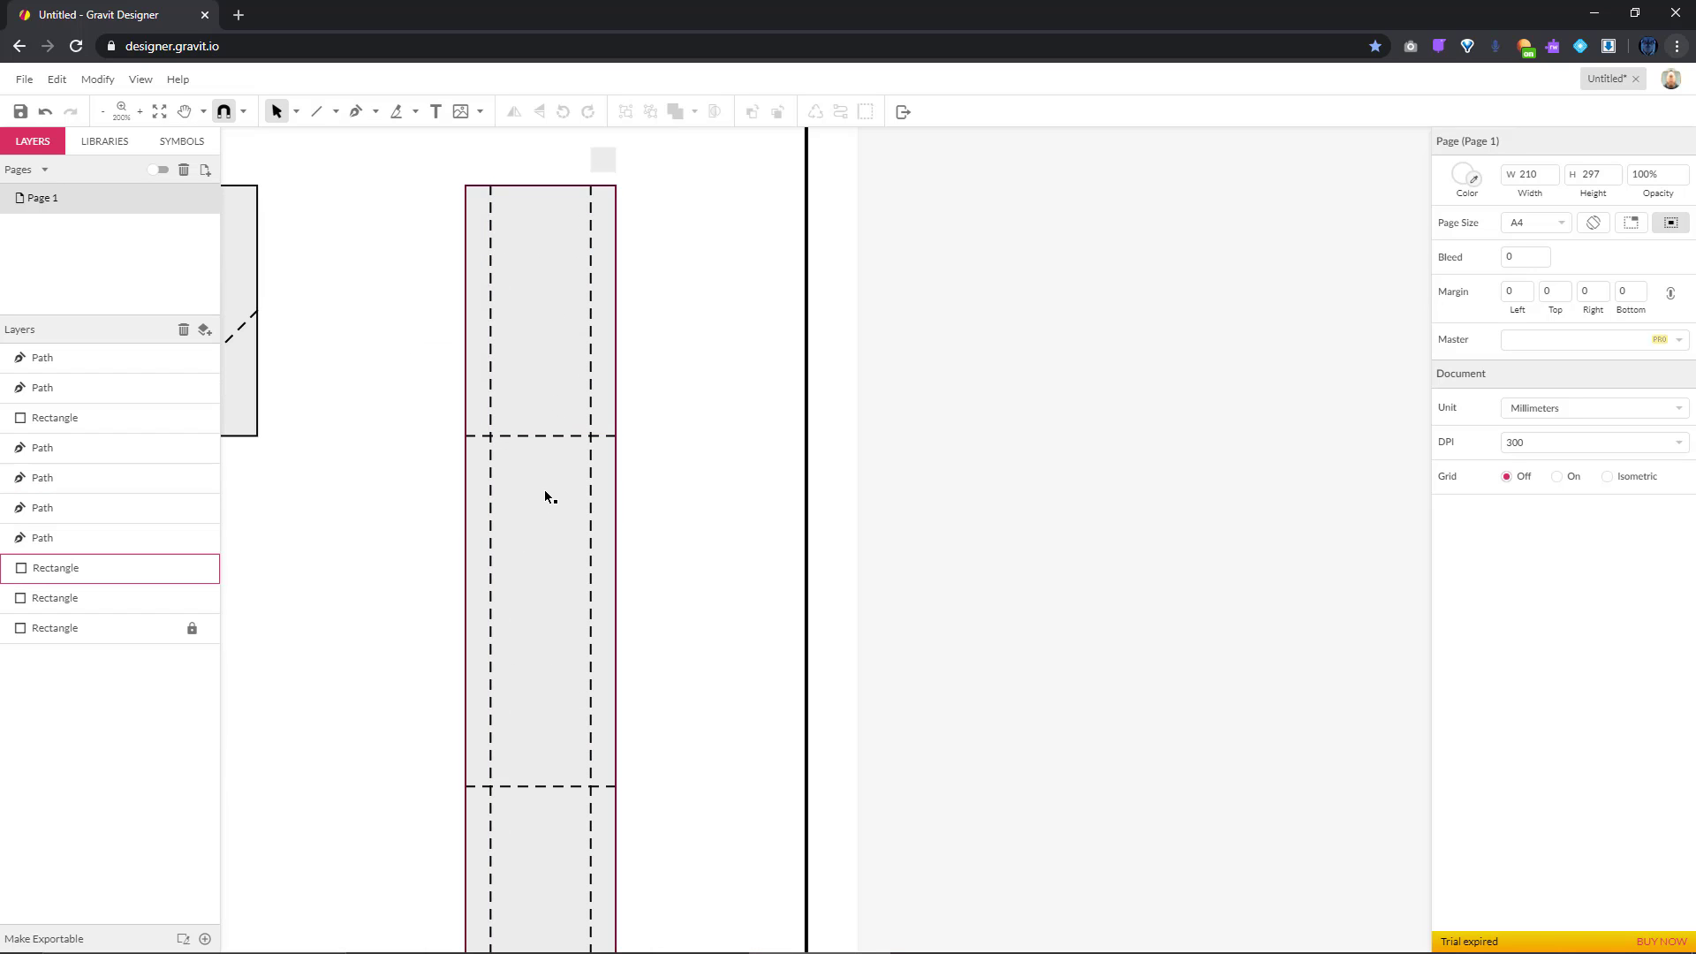
scroll(549, 606, down, 4)
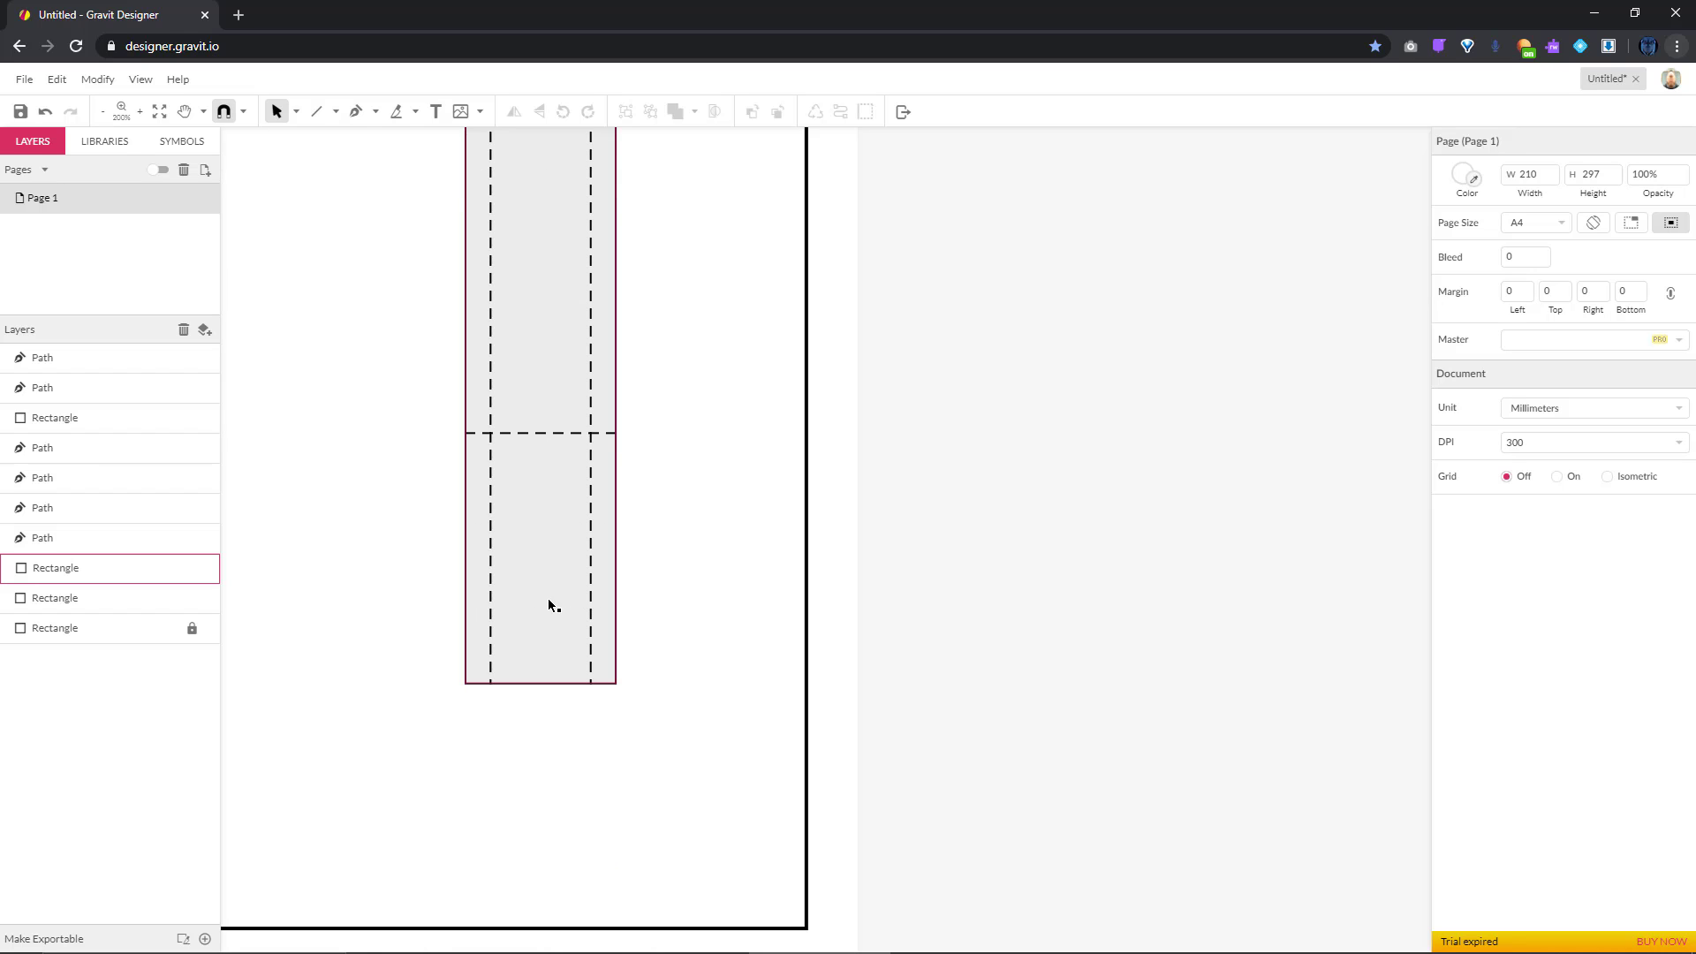
scroll(548, 597, down, 5)
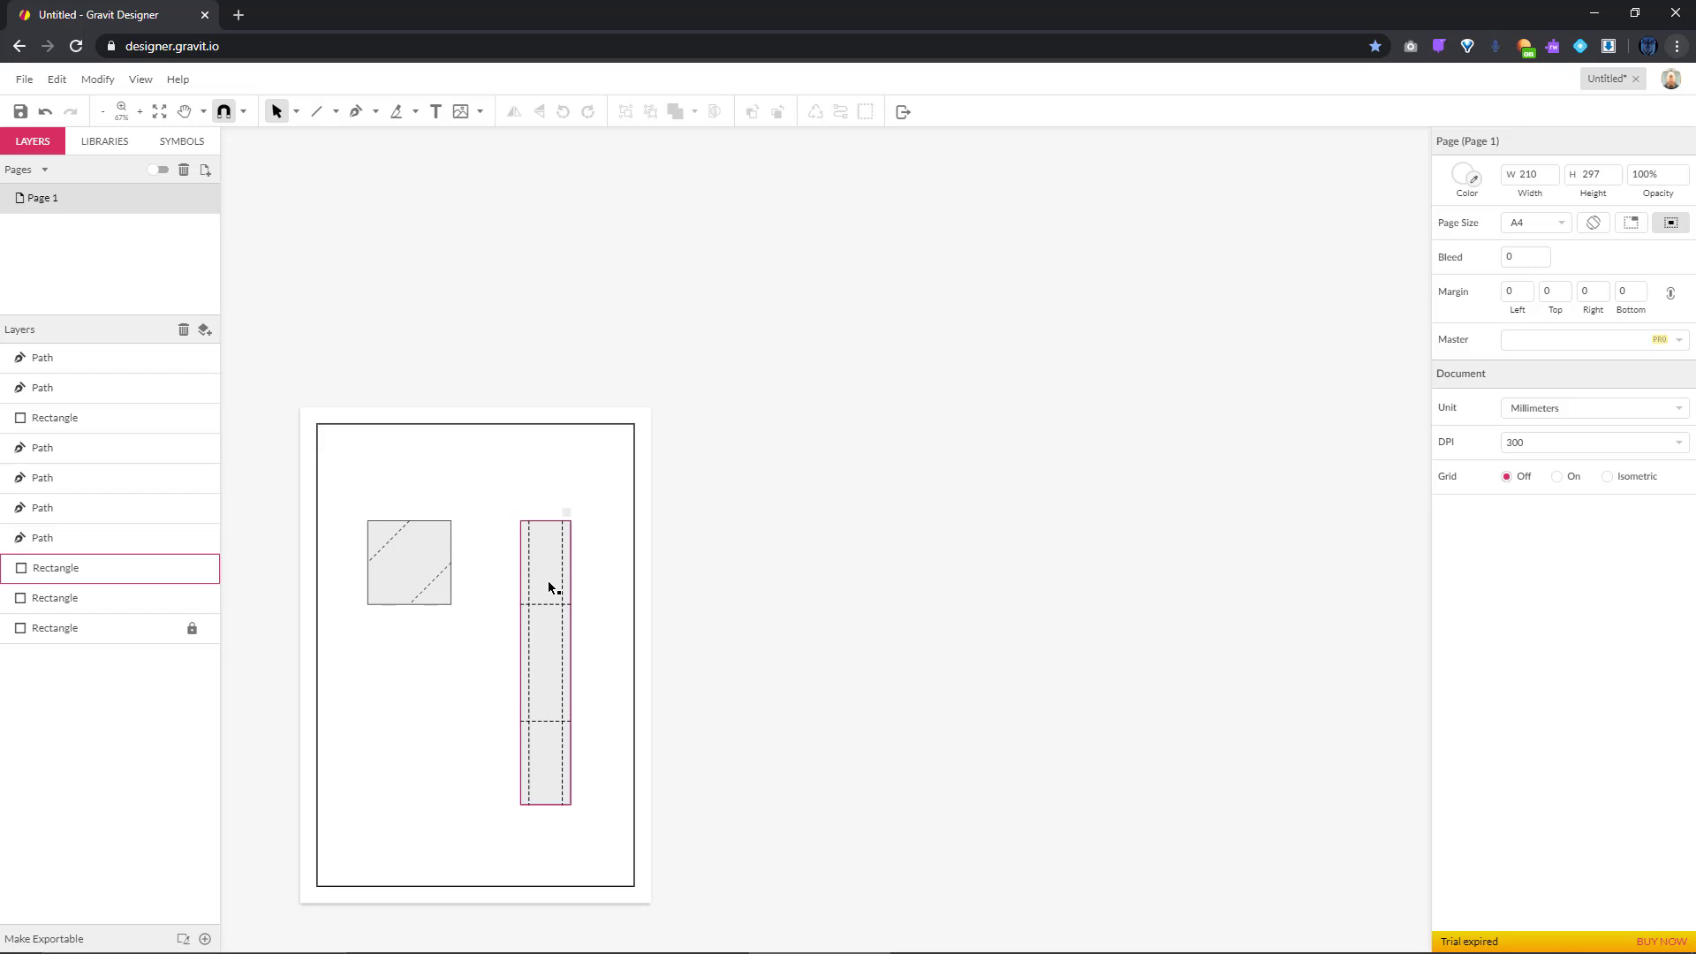
scroll(538, 557, up, 6)
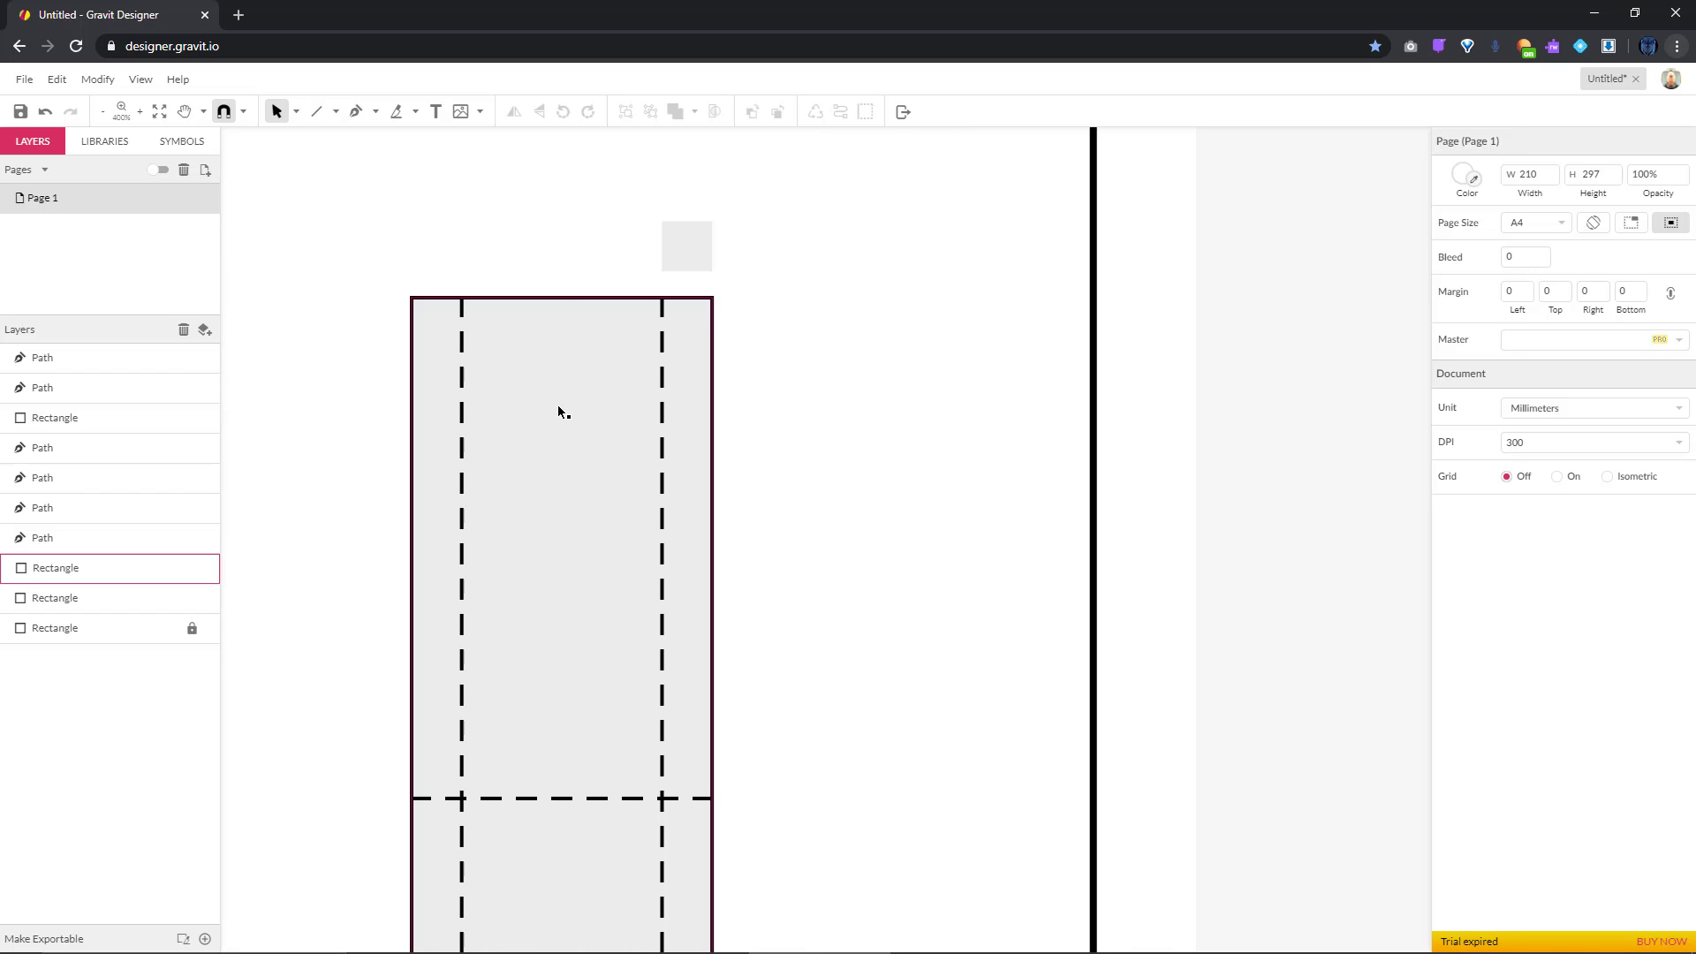
drag(698, 252, 765, 329)
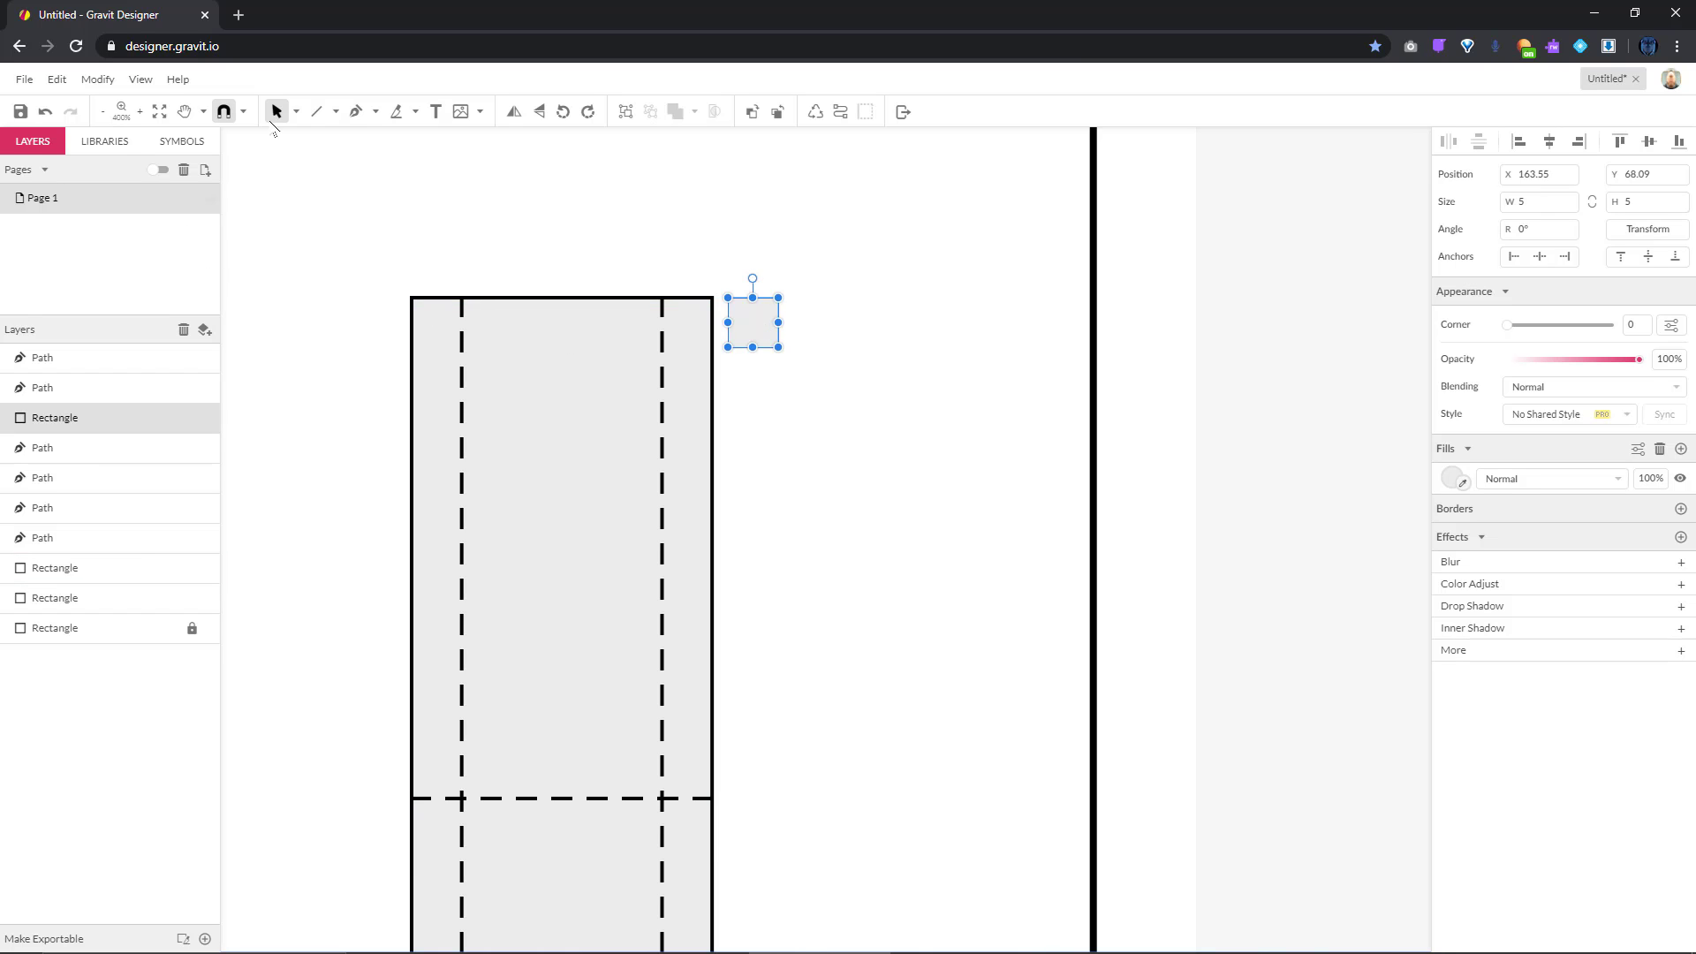
Draw a horizontal line about 9 mm long in the tall rectangle, level with the small square's bottom edge, and add a 1 pt black border
click(317, 111)
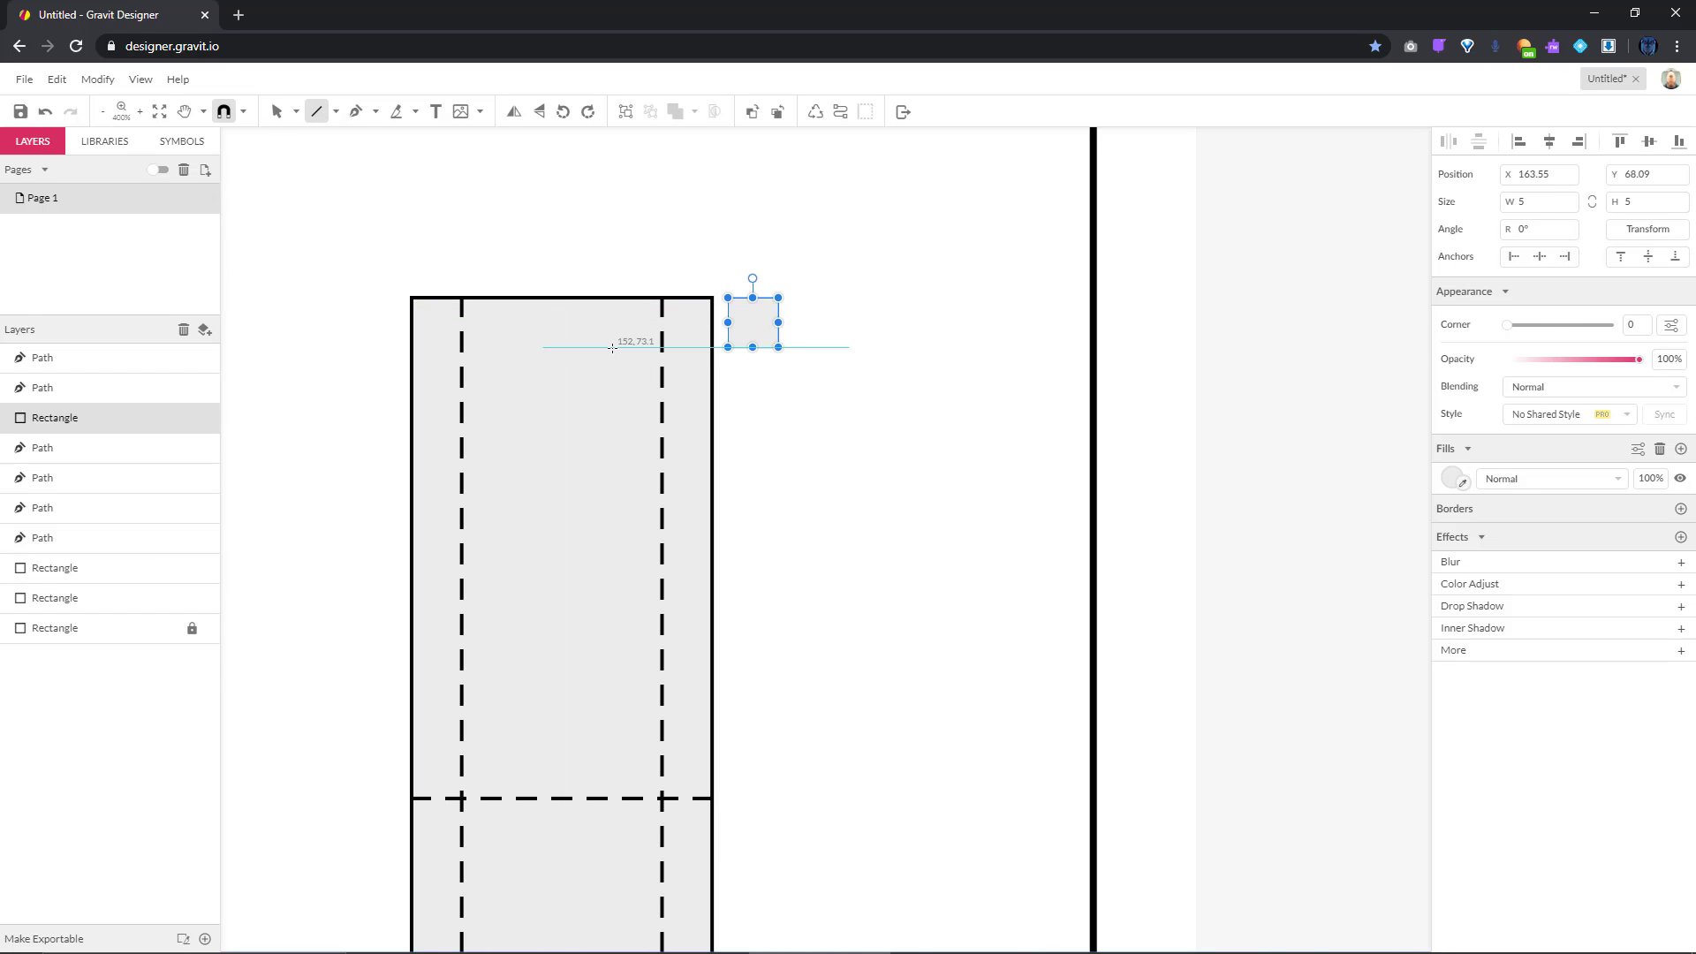
drag(613, 348, 522, 347)
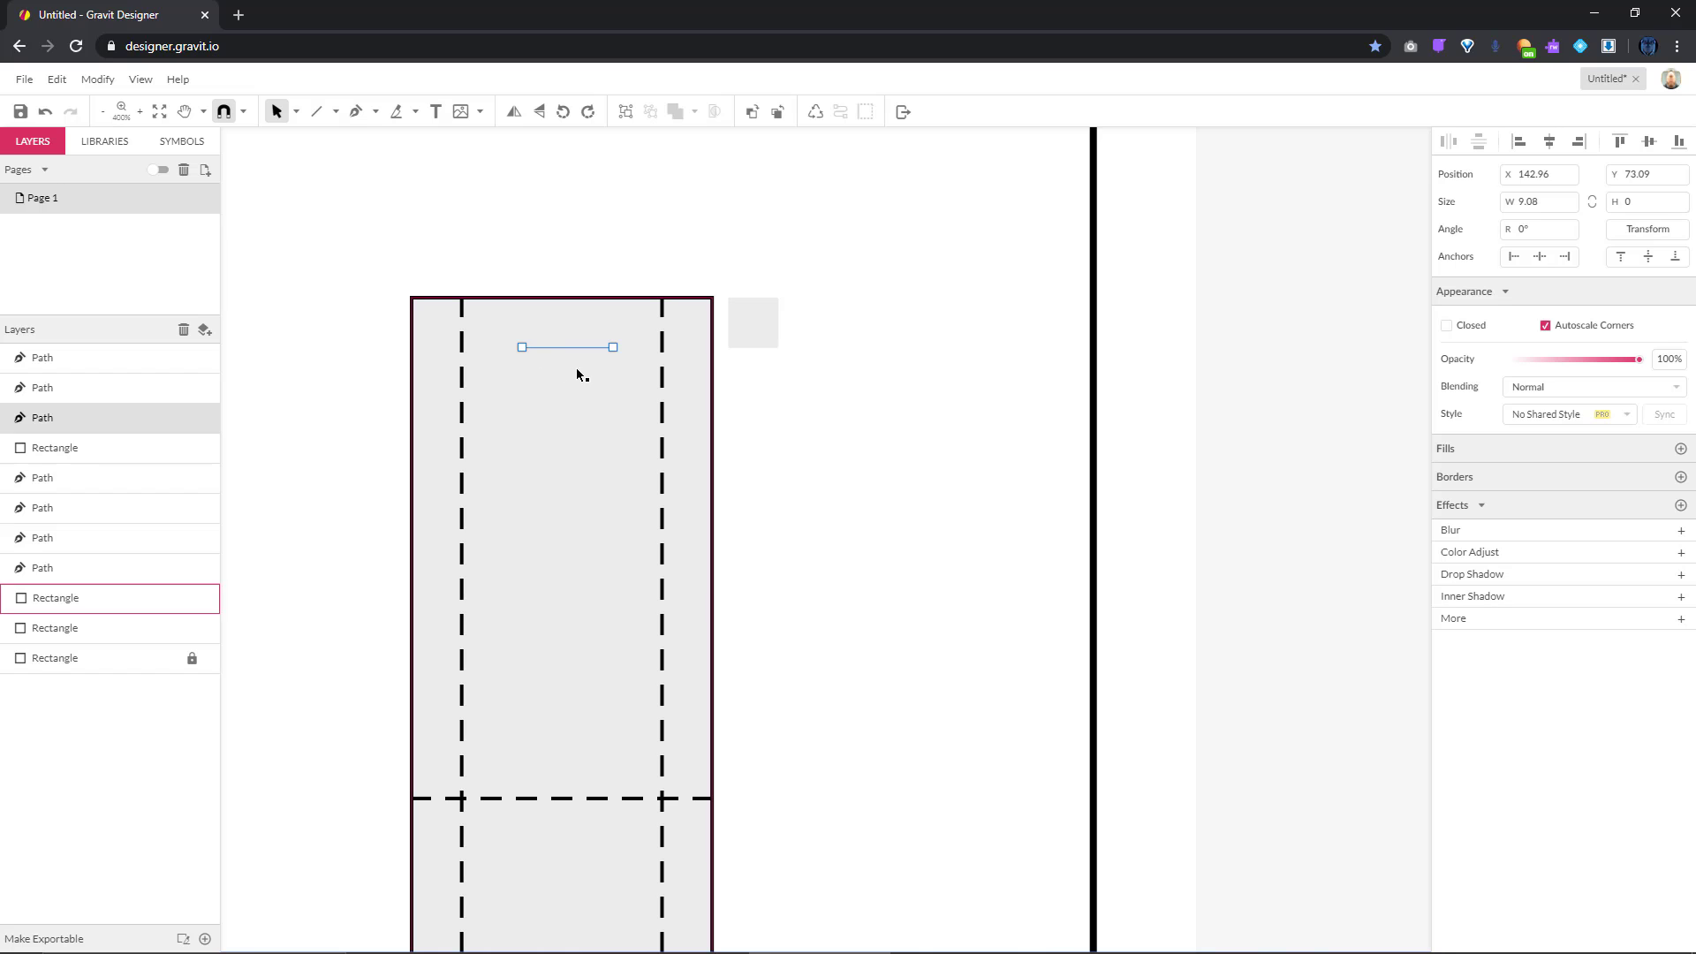
click(1681, 477)
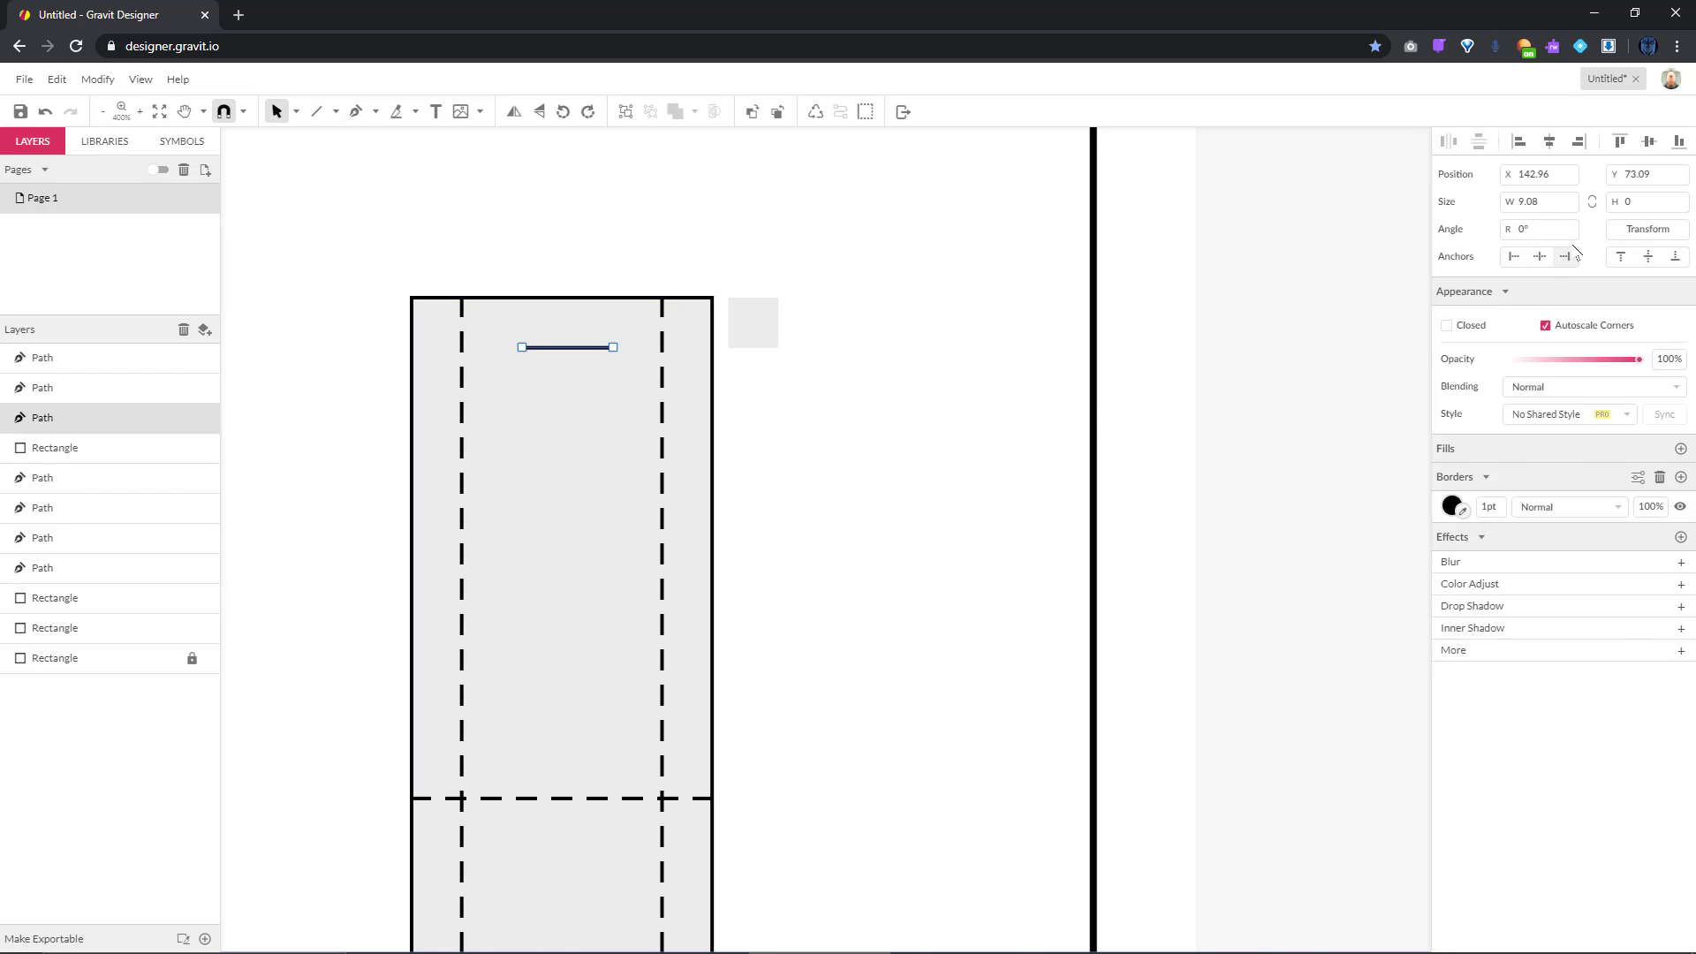
Set the short horizontal line's width to 6 mm and centre it between the tall rectangle's sides
click(1498, 199)
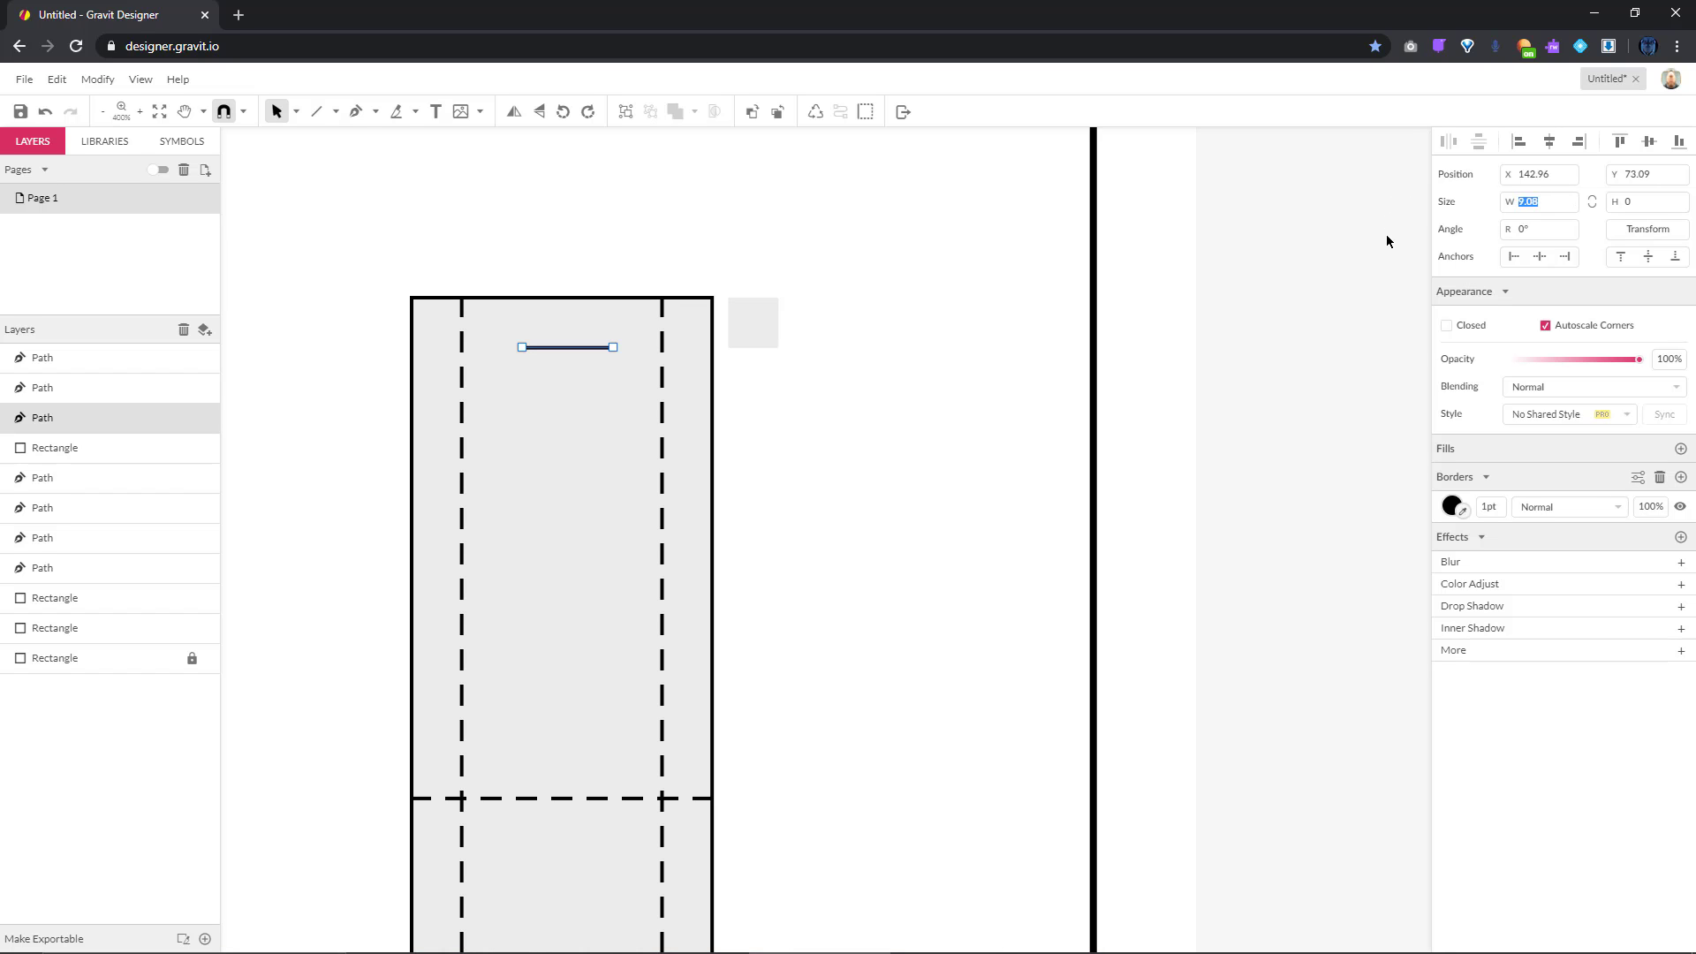
text(6)
key(Return)
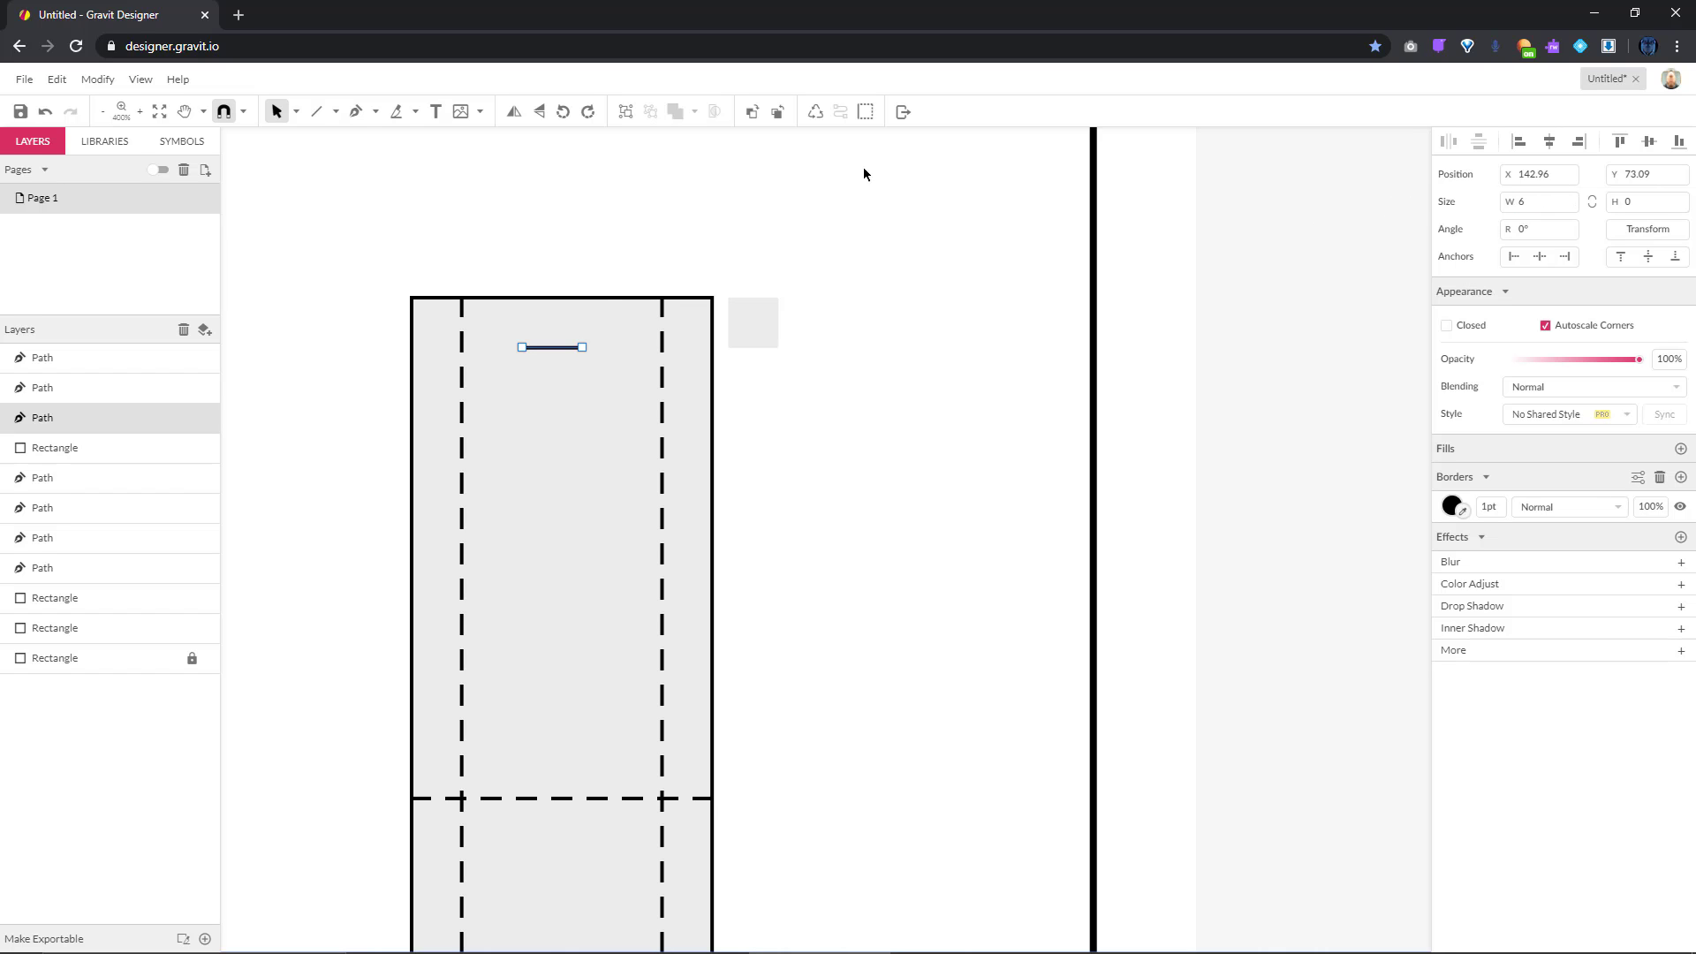
scroll(574, 373, up, 2)
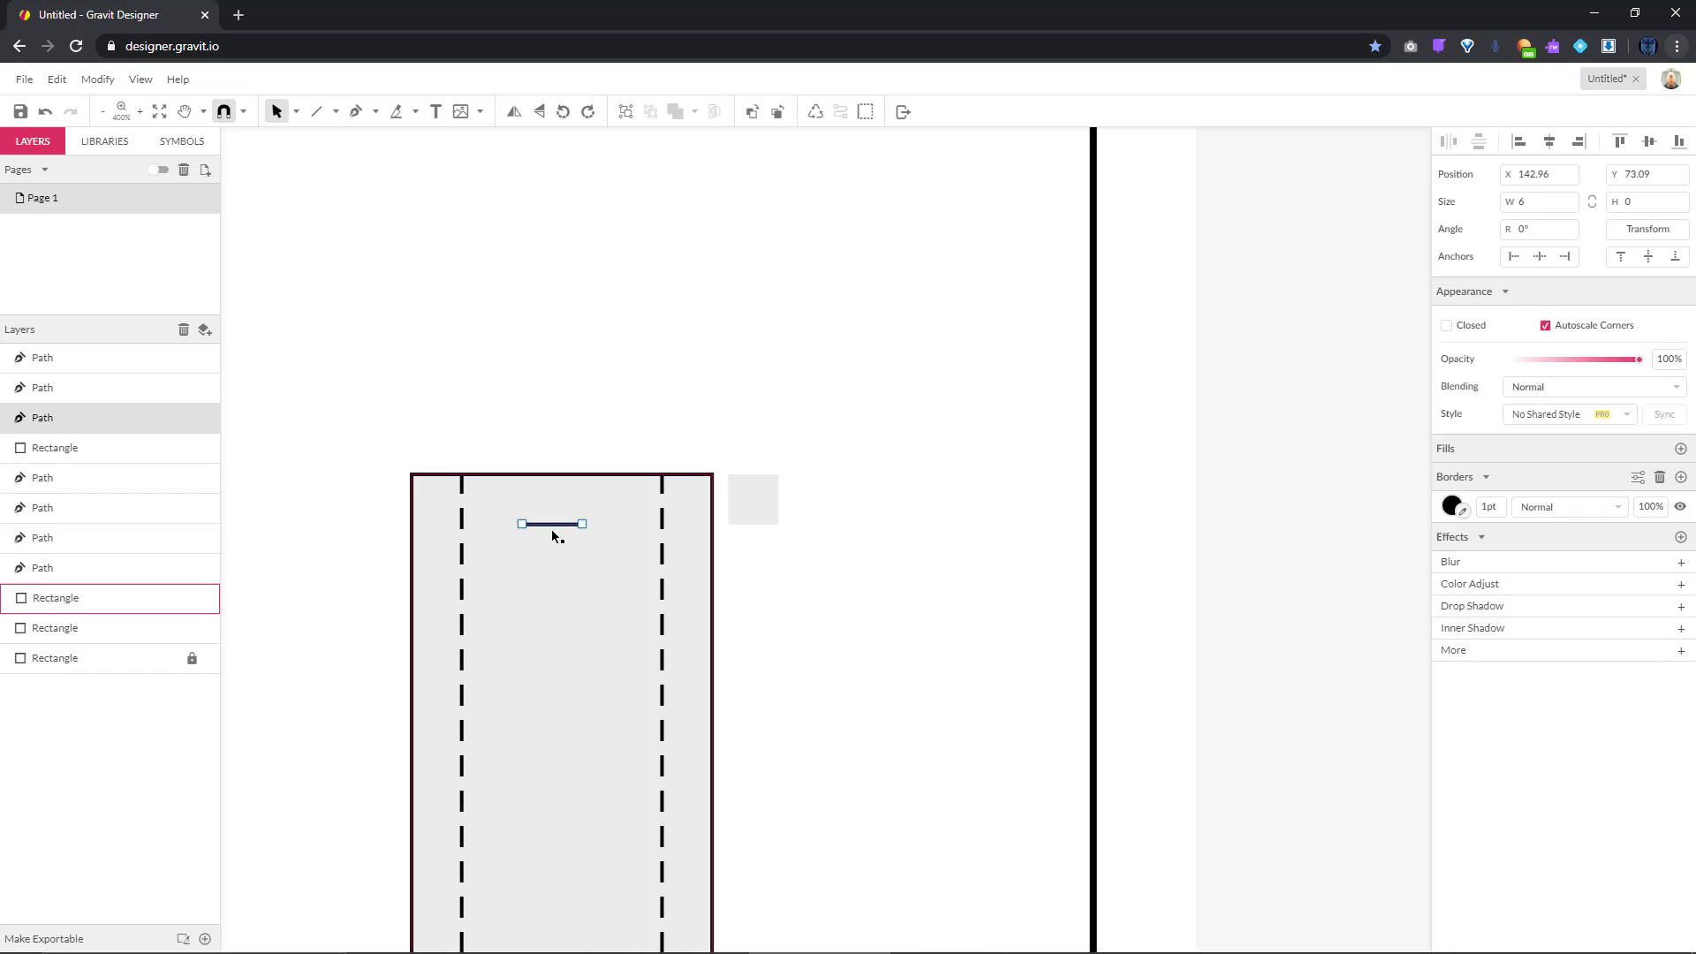
drag(558, 529, 569, 526)
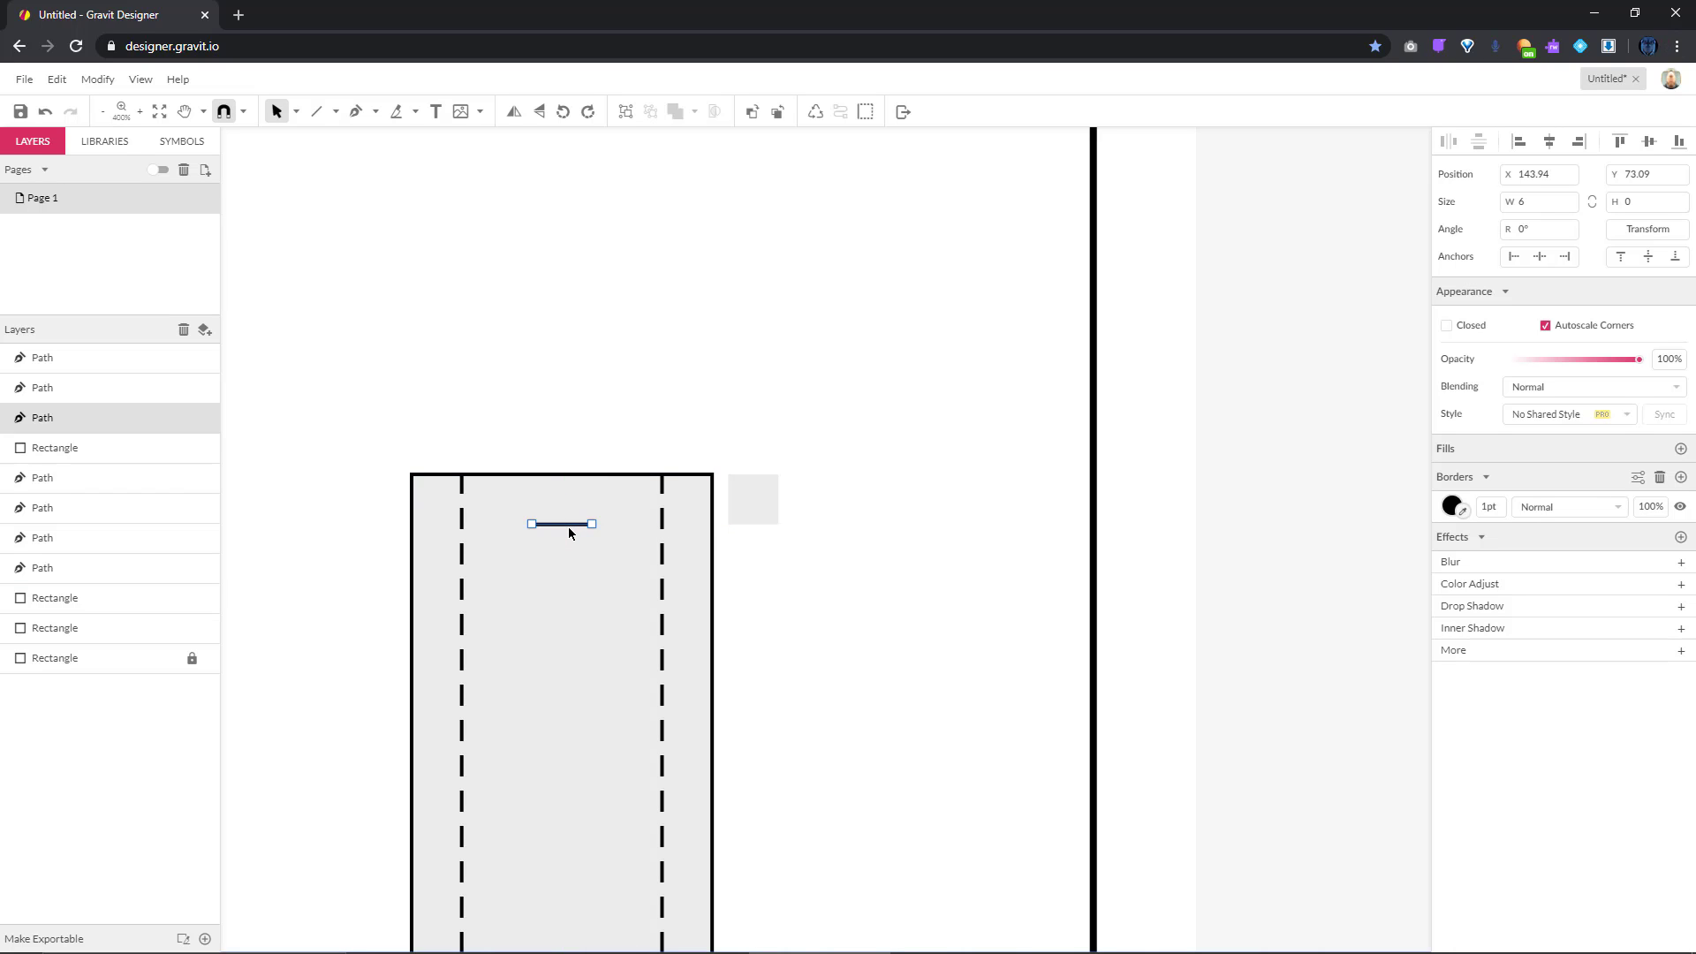
Draw a vertical line crossing the middle of the short horizontal line and set its height to 5 mm
key(l)
drag(561, 501, 560, 551)
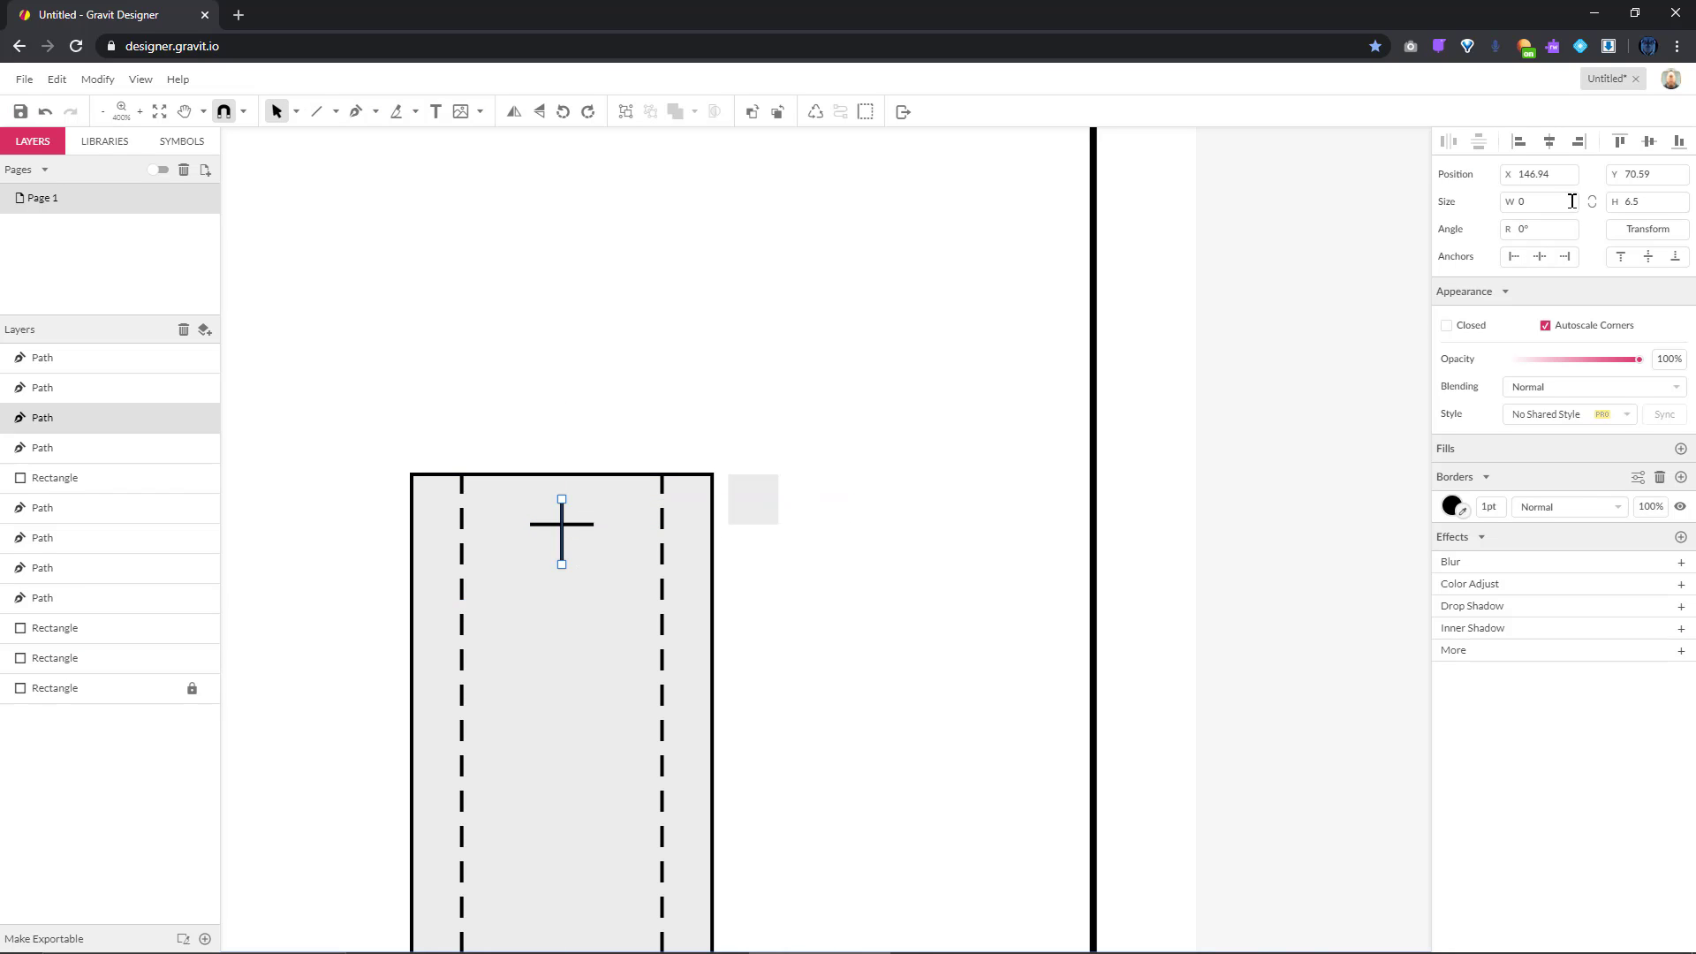
click(1647, 198)
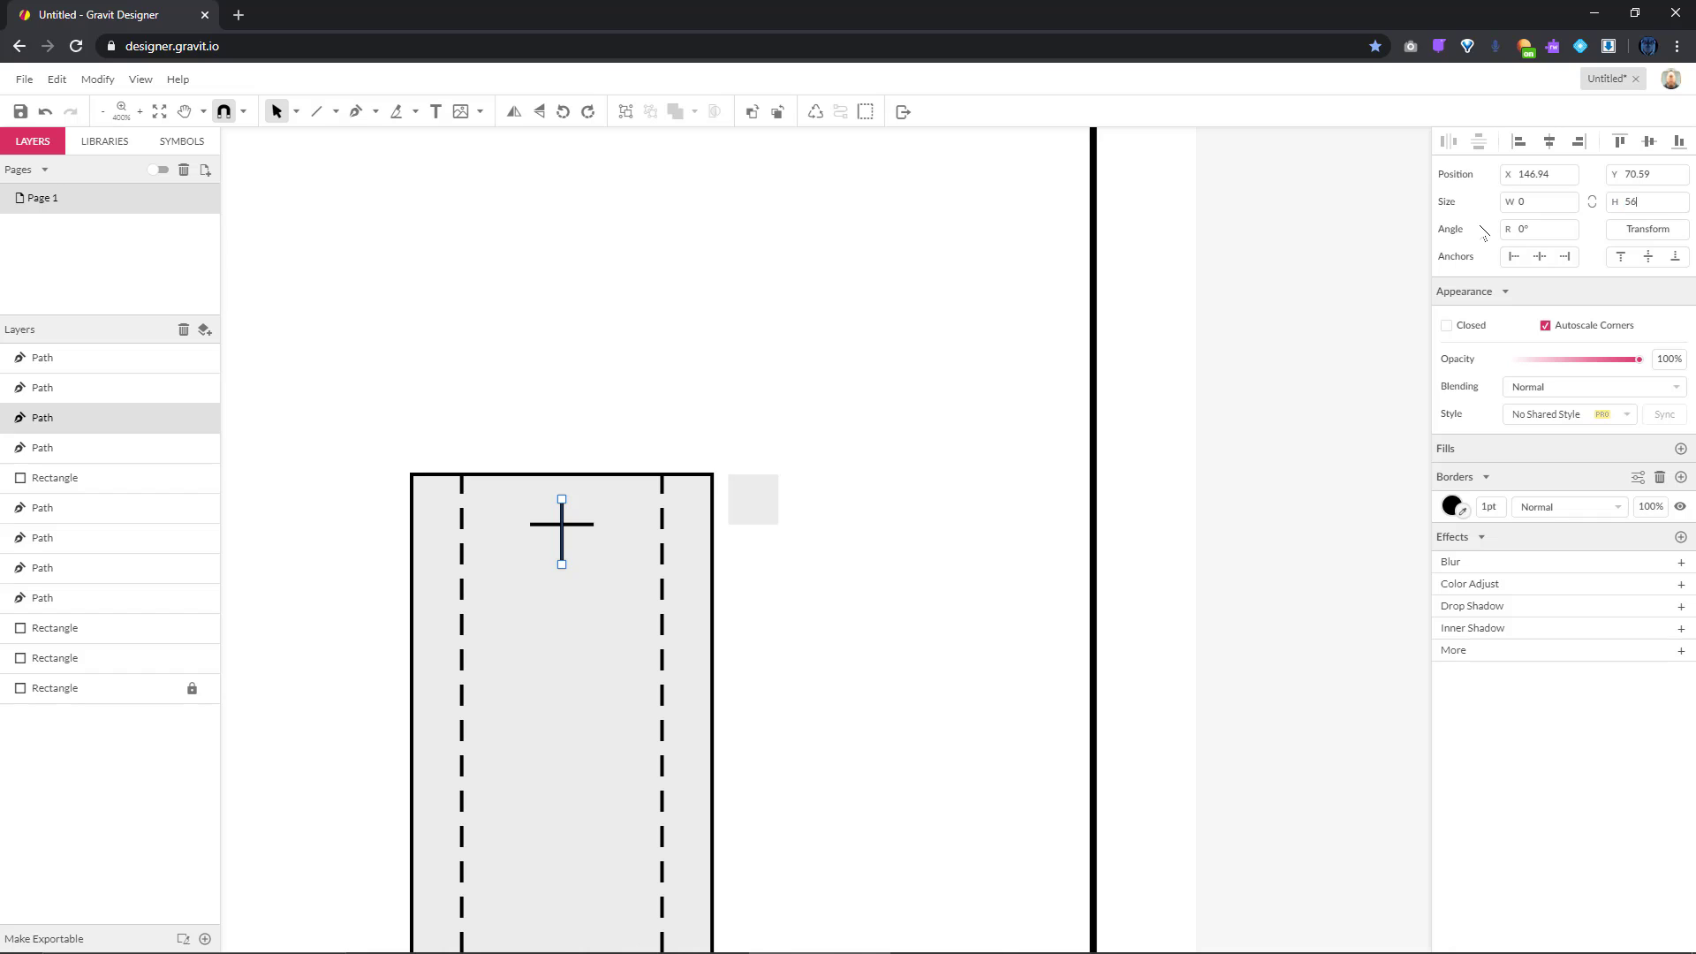
key(Return)
click(1667, 204)
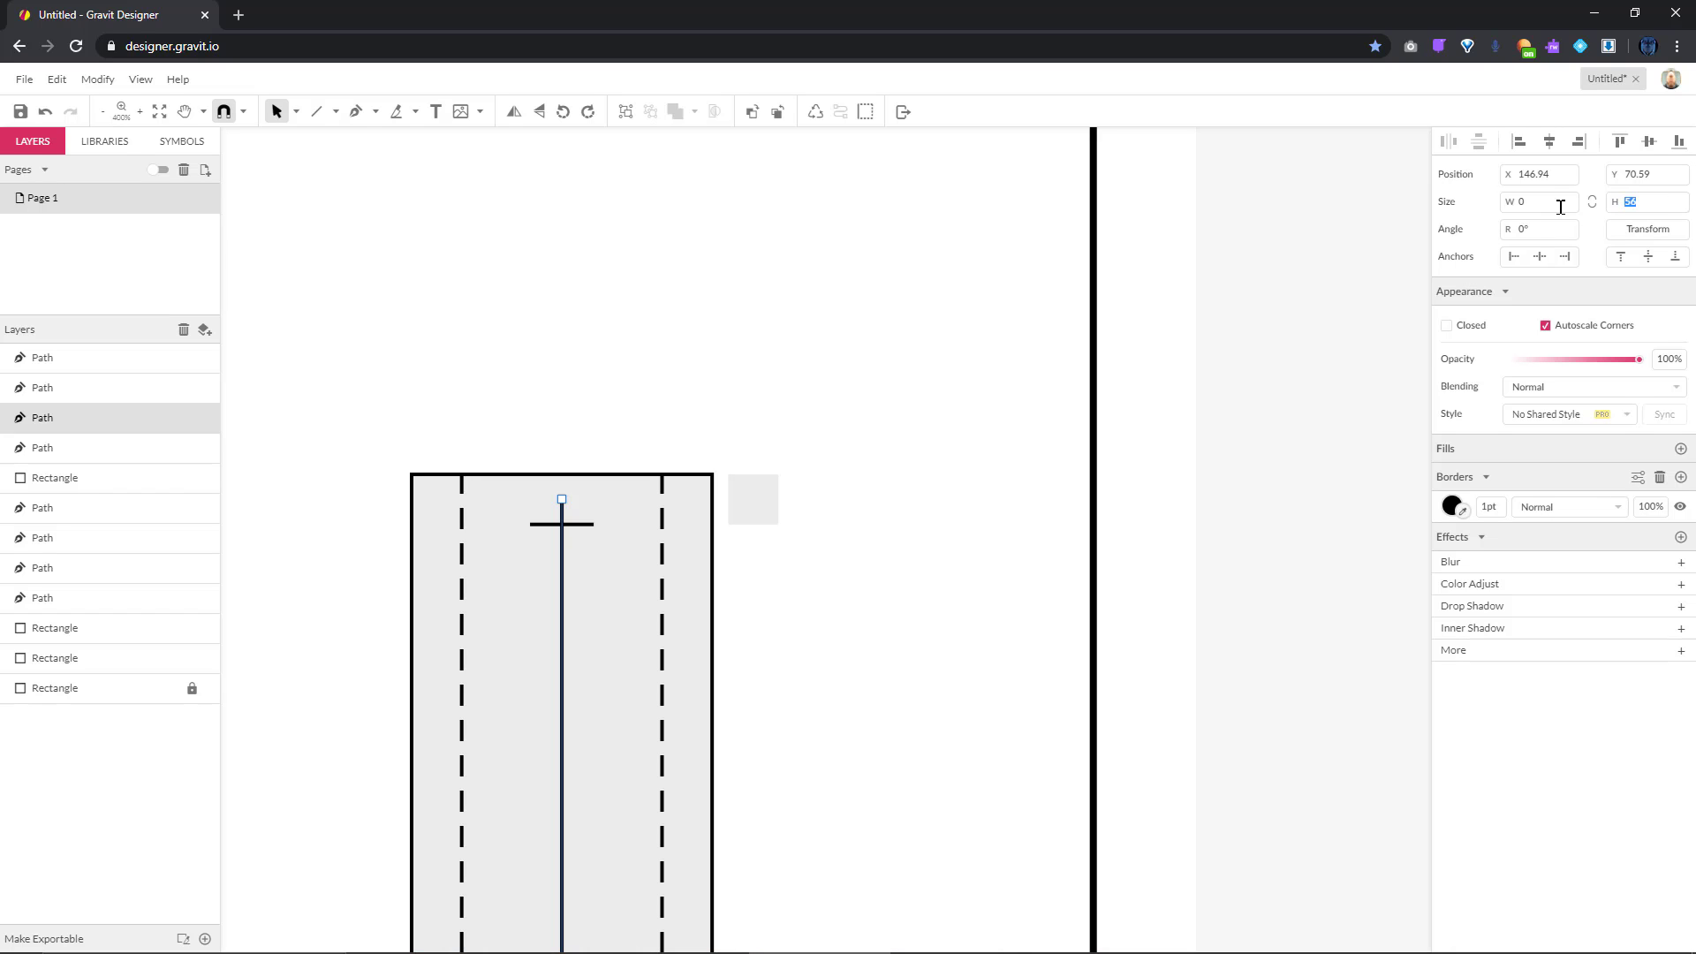
text(5)
key(Return)
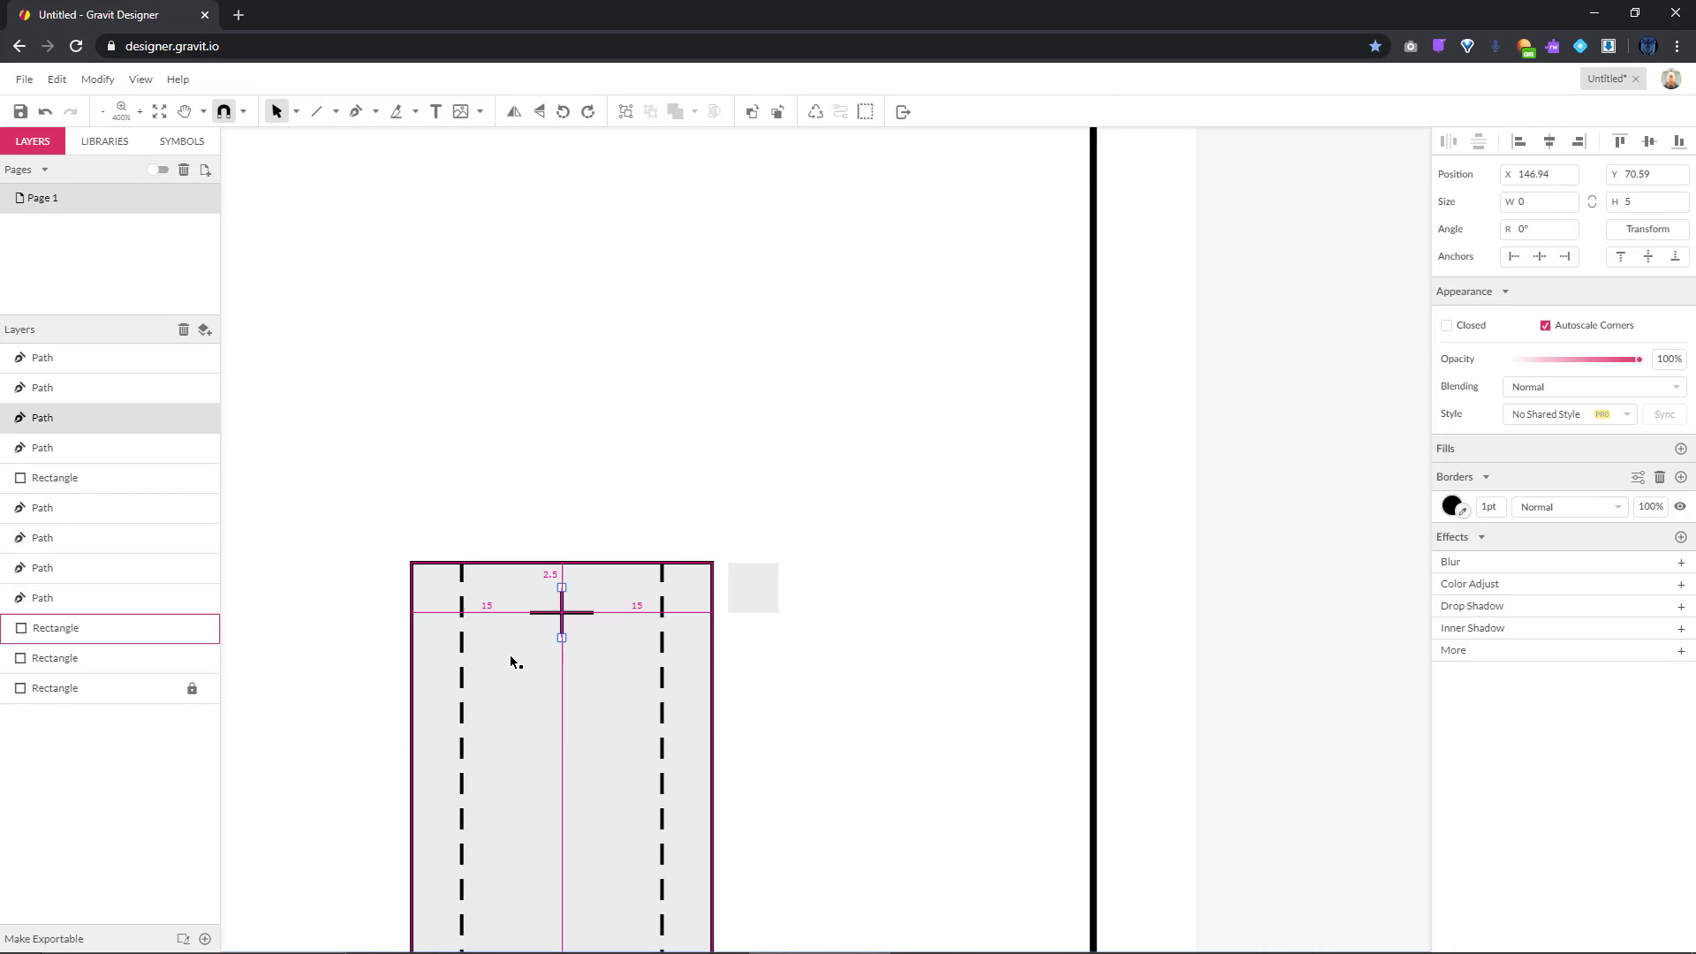
Set the short vertical line's height to 6 mm and centre it on the horizontal line to form an even cross
scroll(548, 585, up, 5)
scroll(559, 547, up, 3)
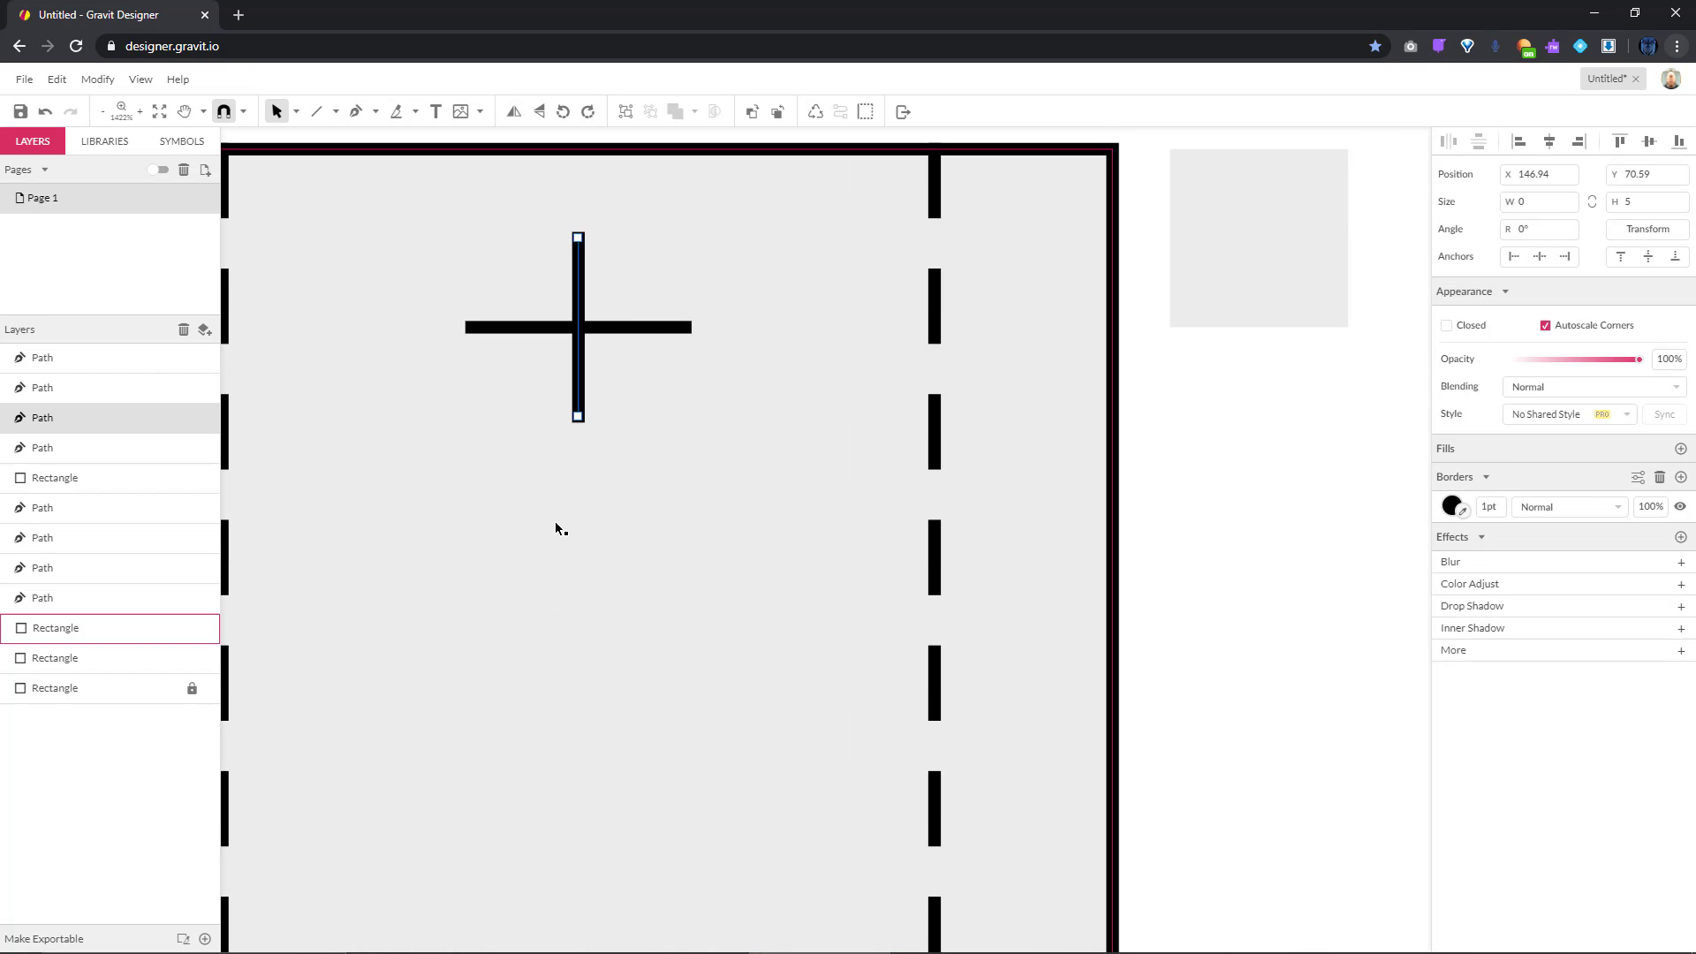
click(642, 329)
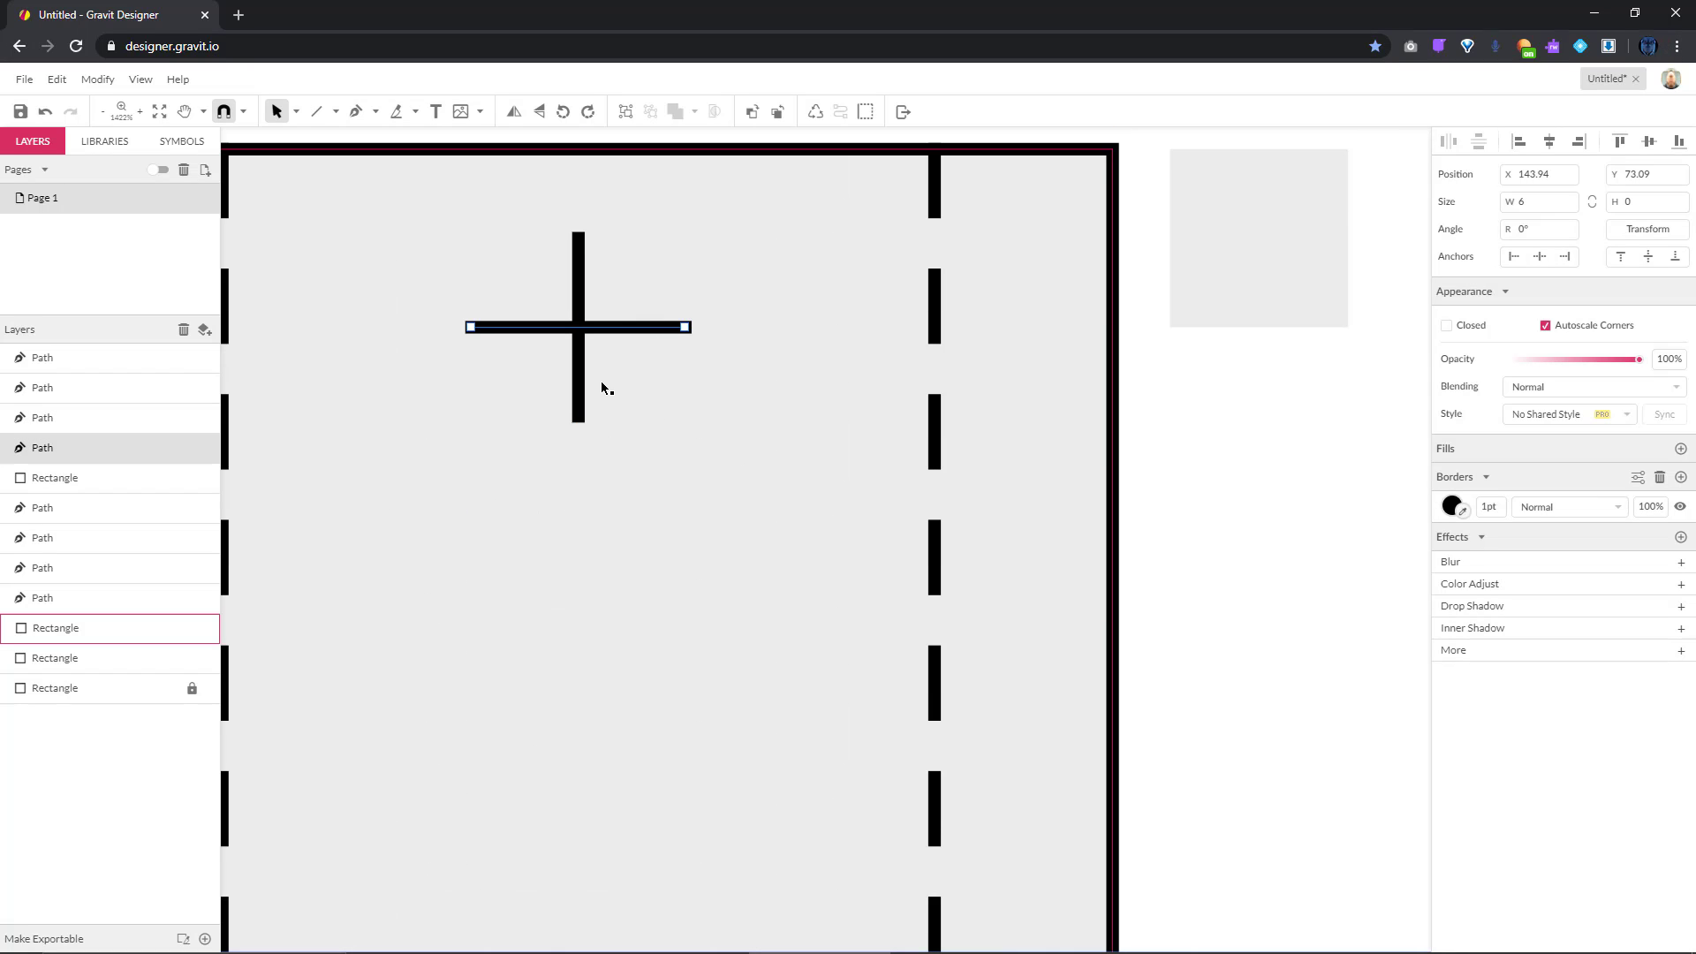
click(579, 389)
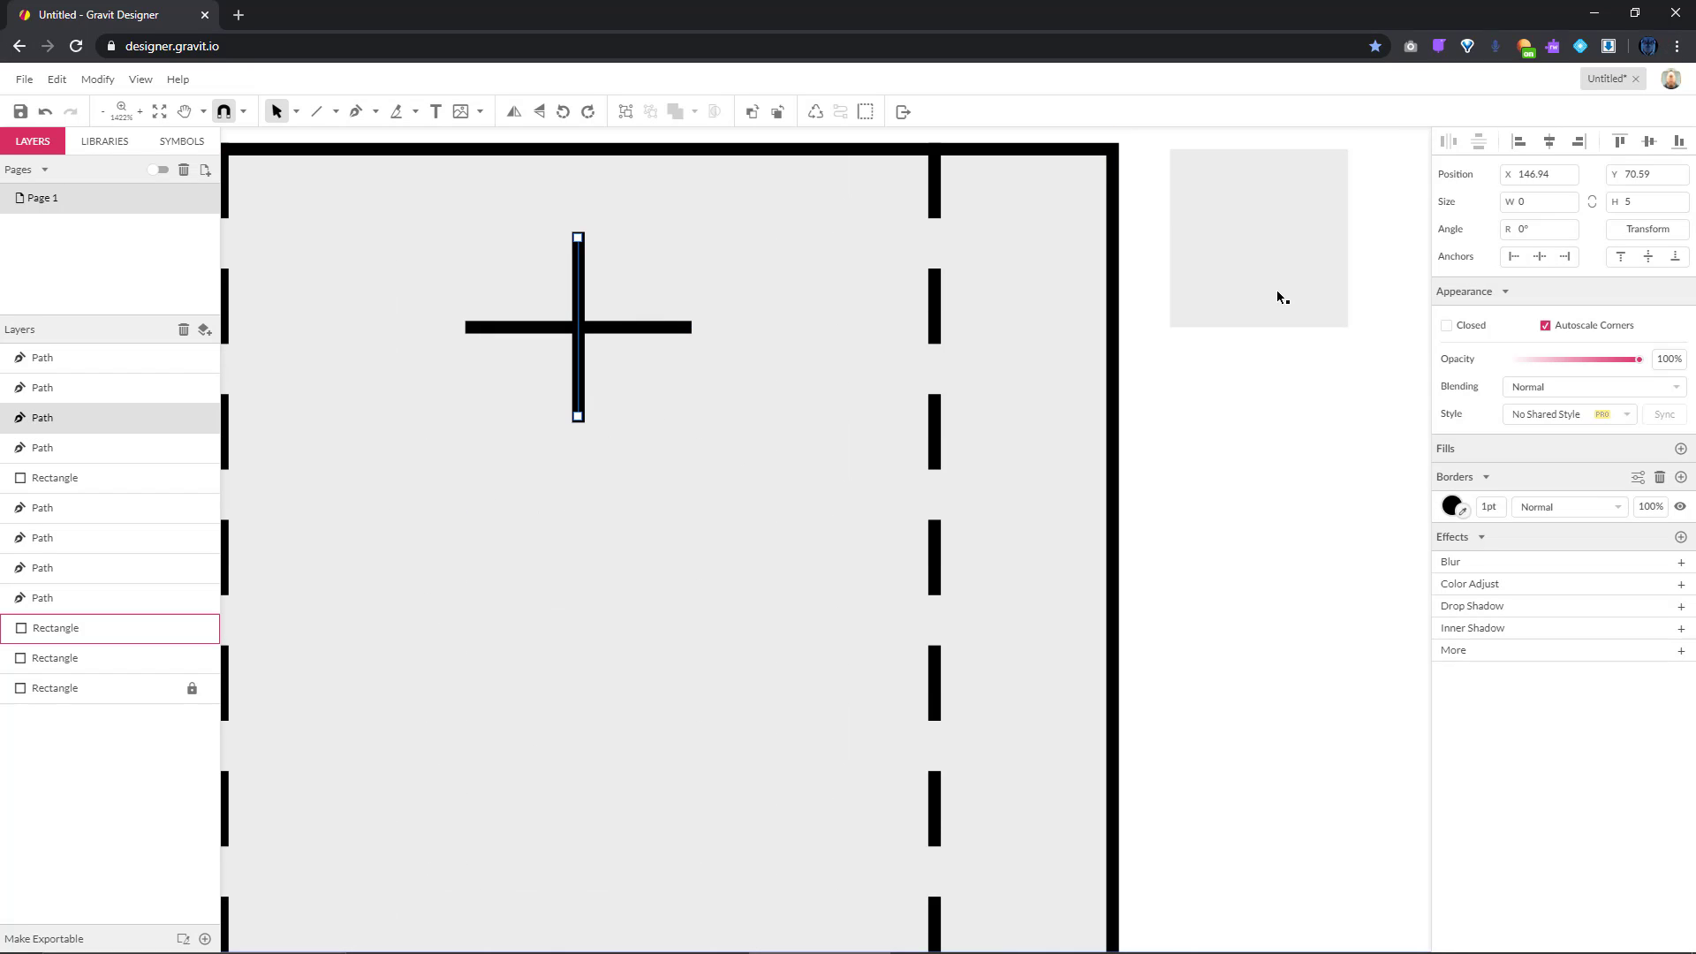
click(1641, 202)
key(Return)
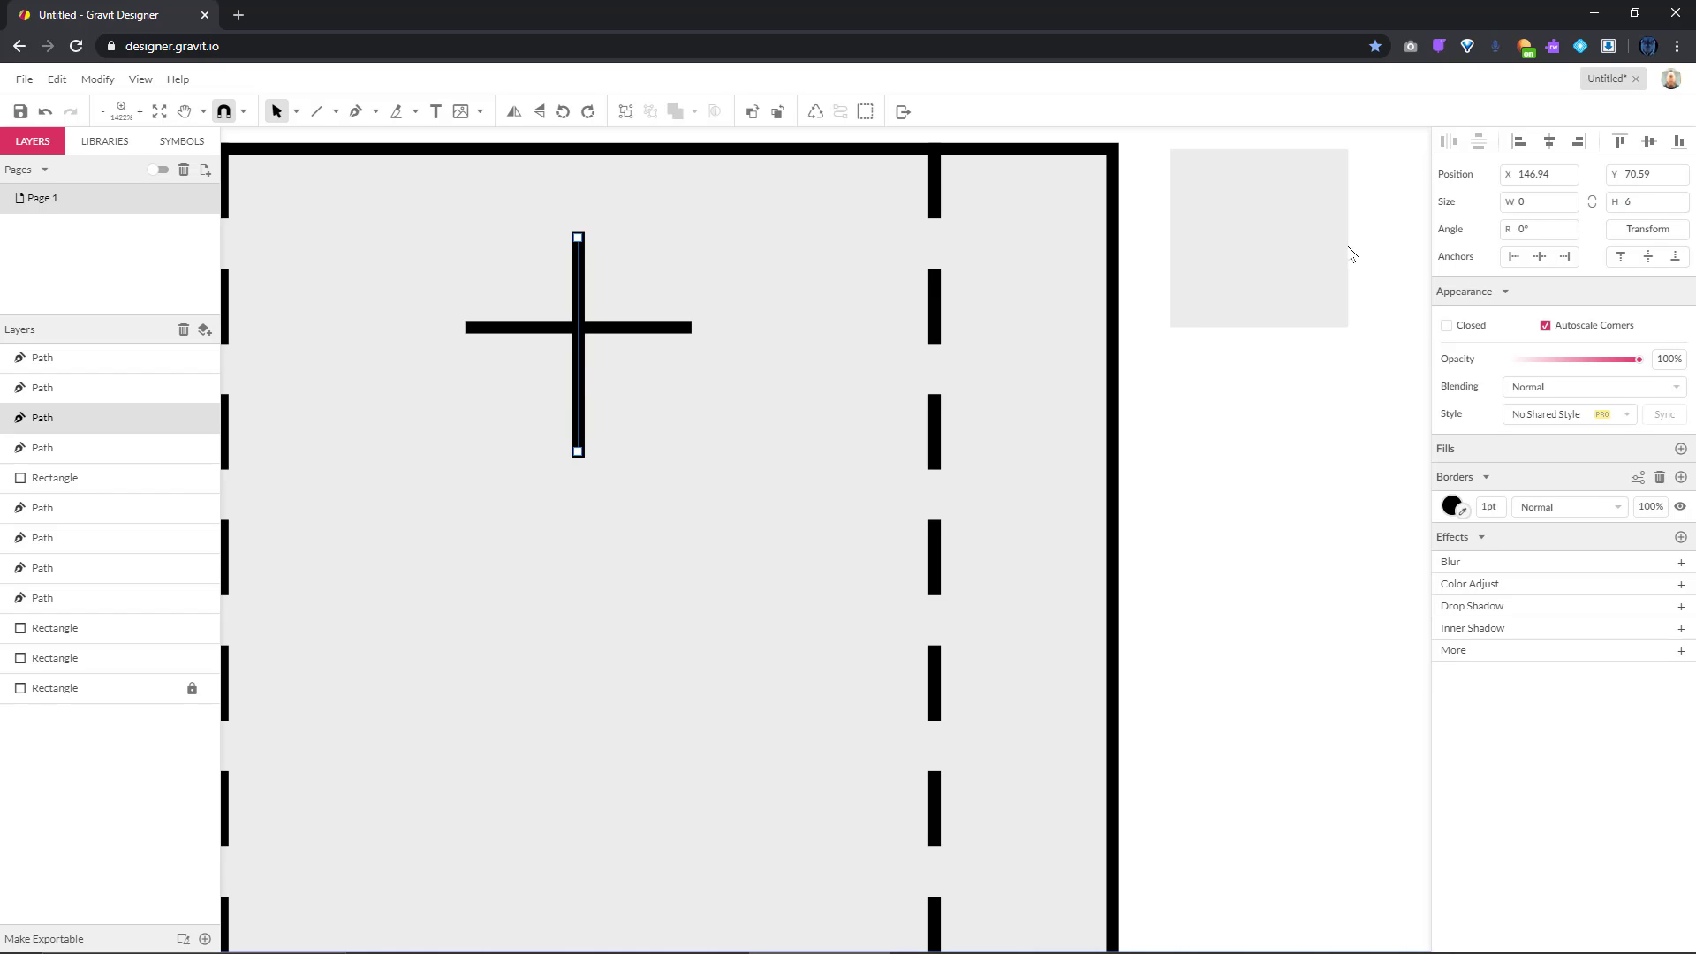
drag(580, 369, 586, 355)
click(639, 404)
Move the 5 mm square beside the tall rectangle's lower end, aligned with its bottom edge at about X 164 mm, Y 233 mm
scroll(641, 410, down, 1)
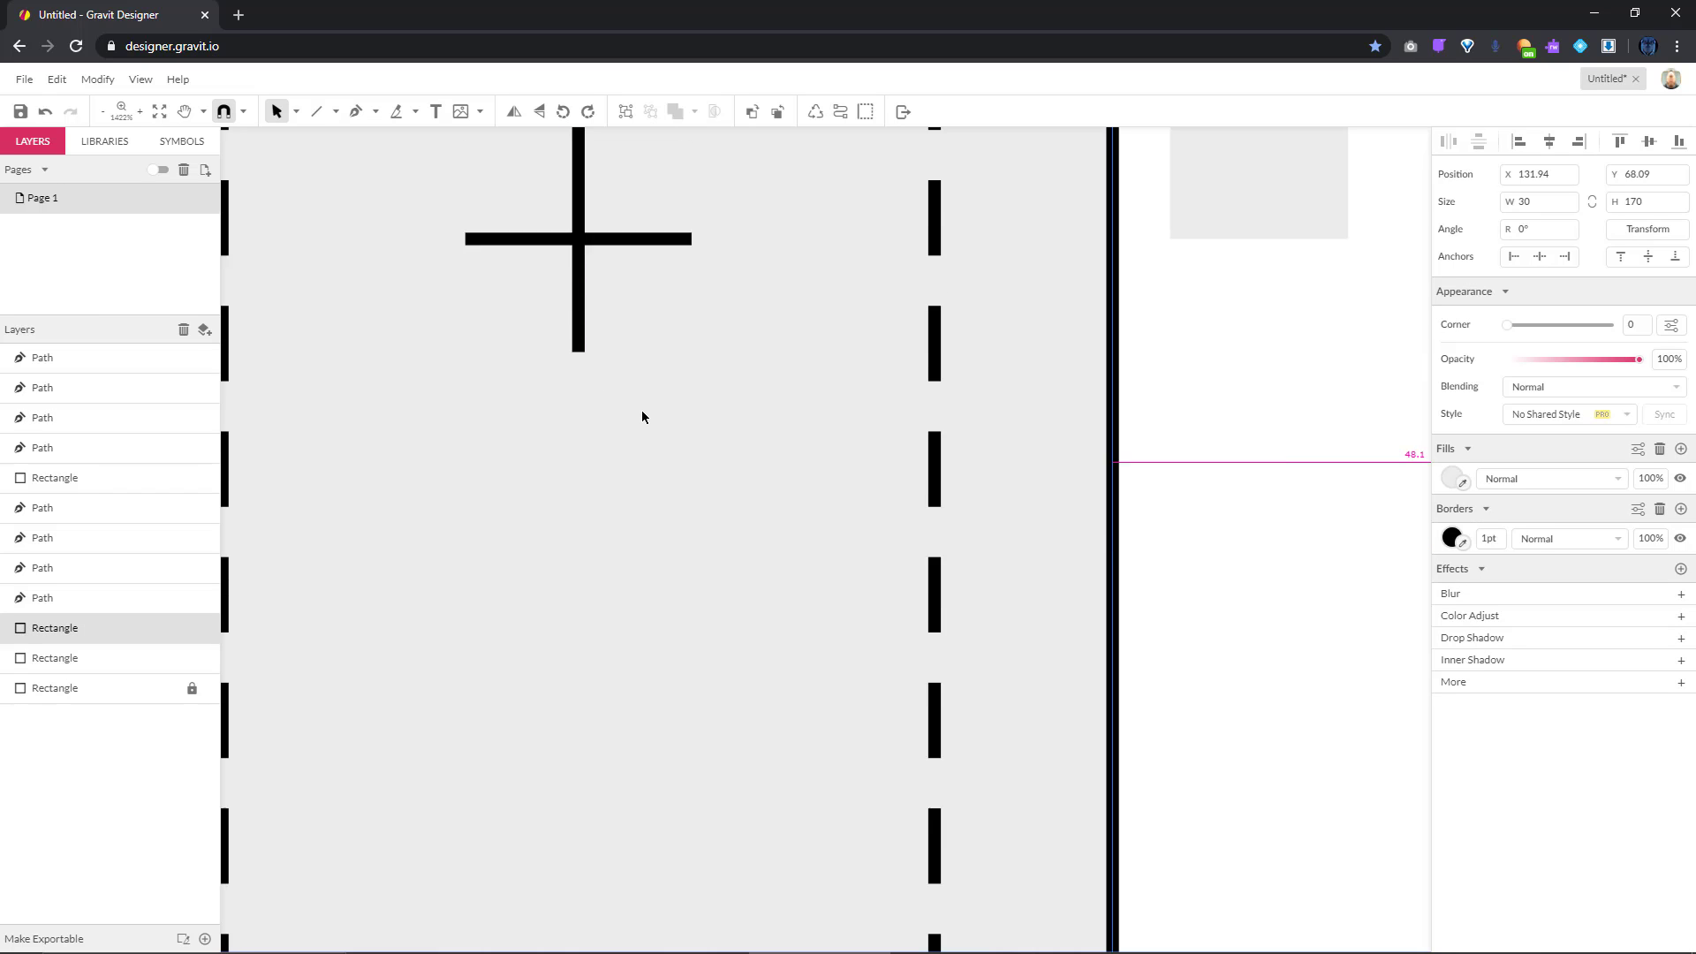
scroll(642, 410, down, 10)
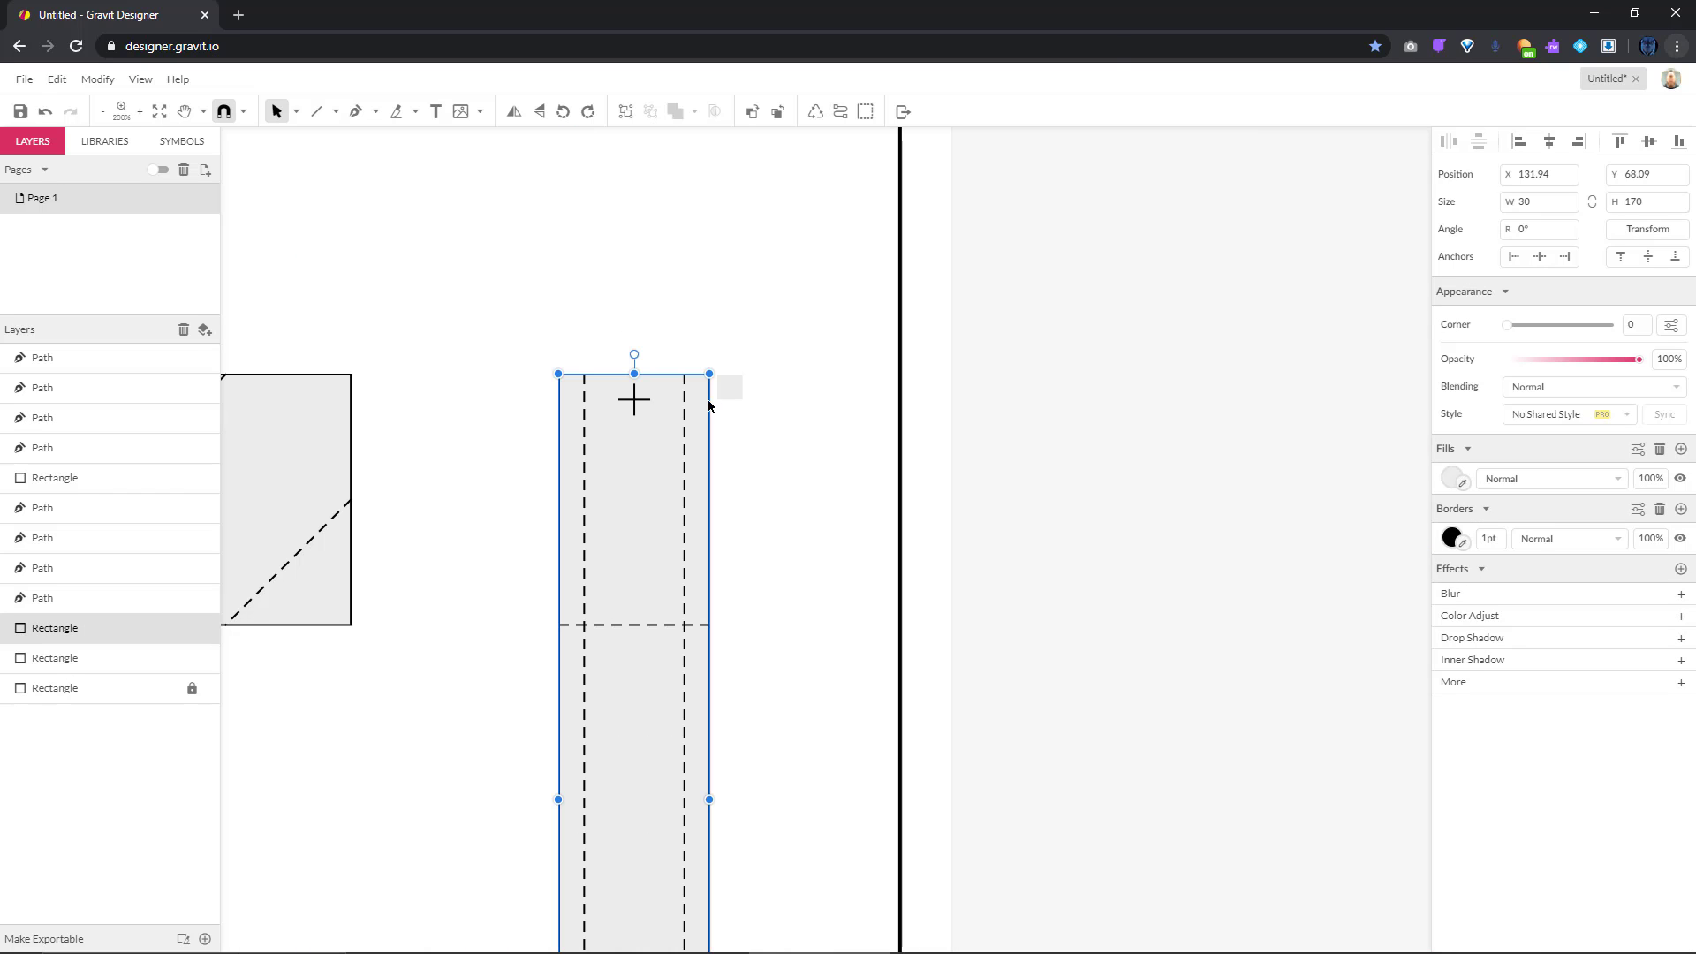
click(729, 389)
scroll(748, 355, down, 3)
scroll(751, 319, up, 1)
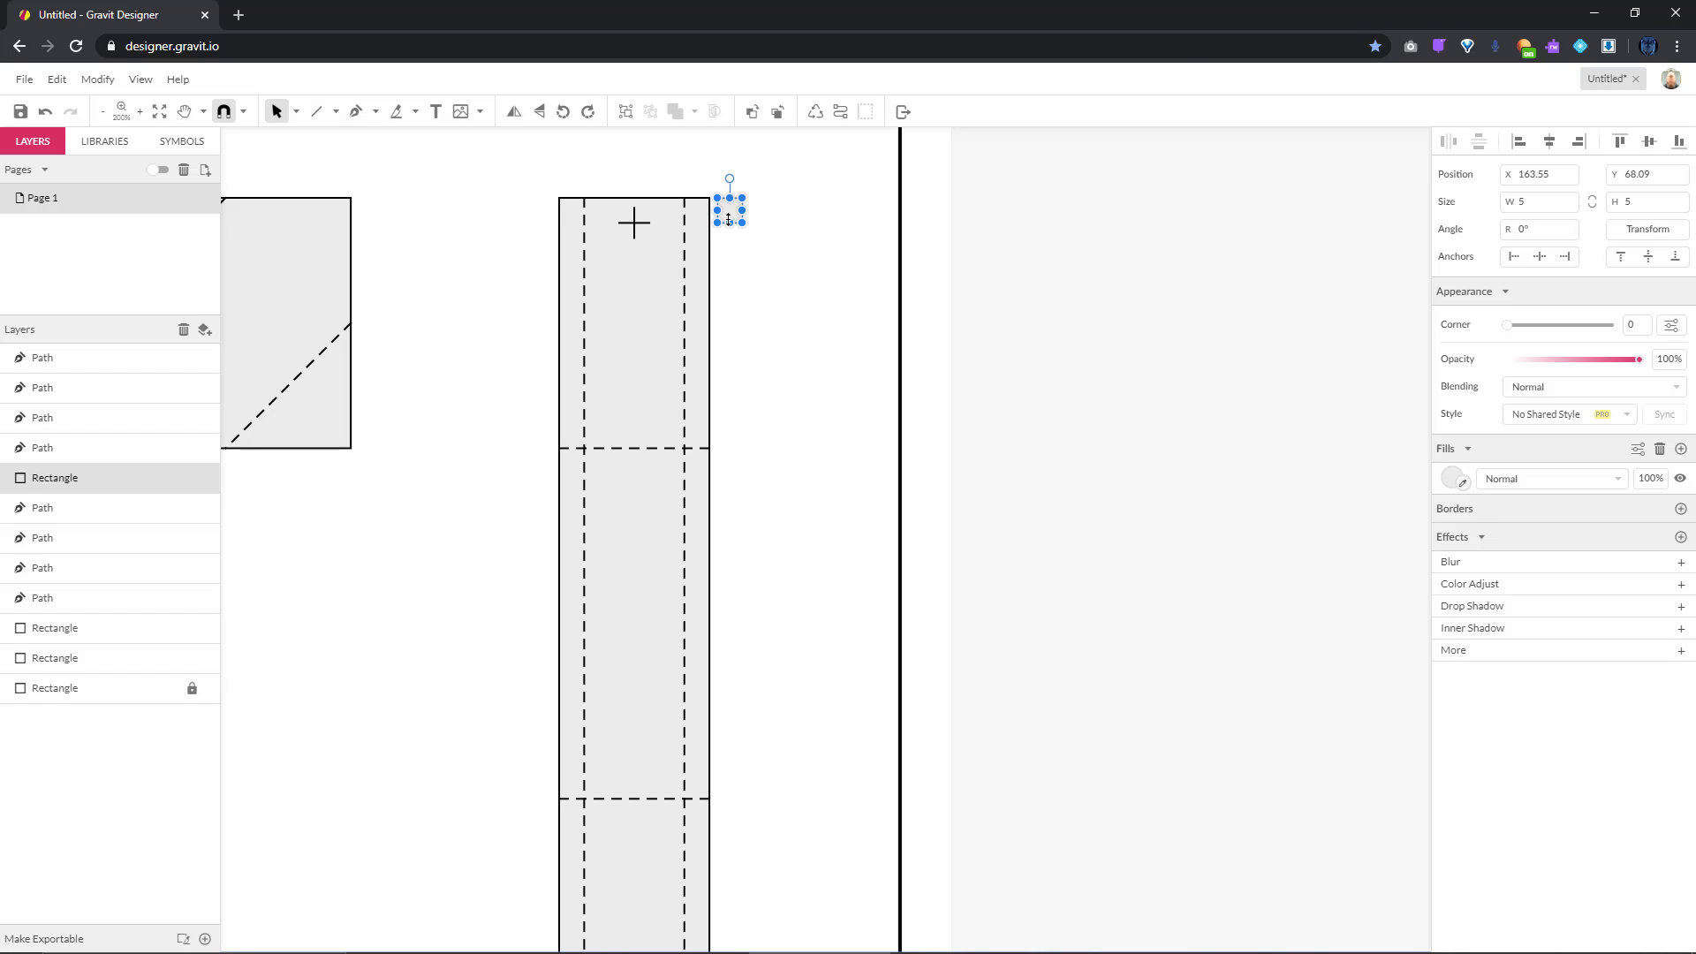
drag(731, 226, 751, 927)
scroll(753, 851, down, 4)
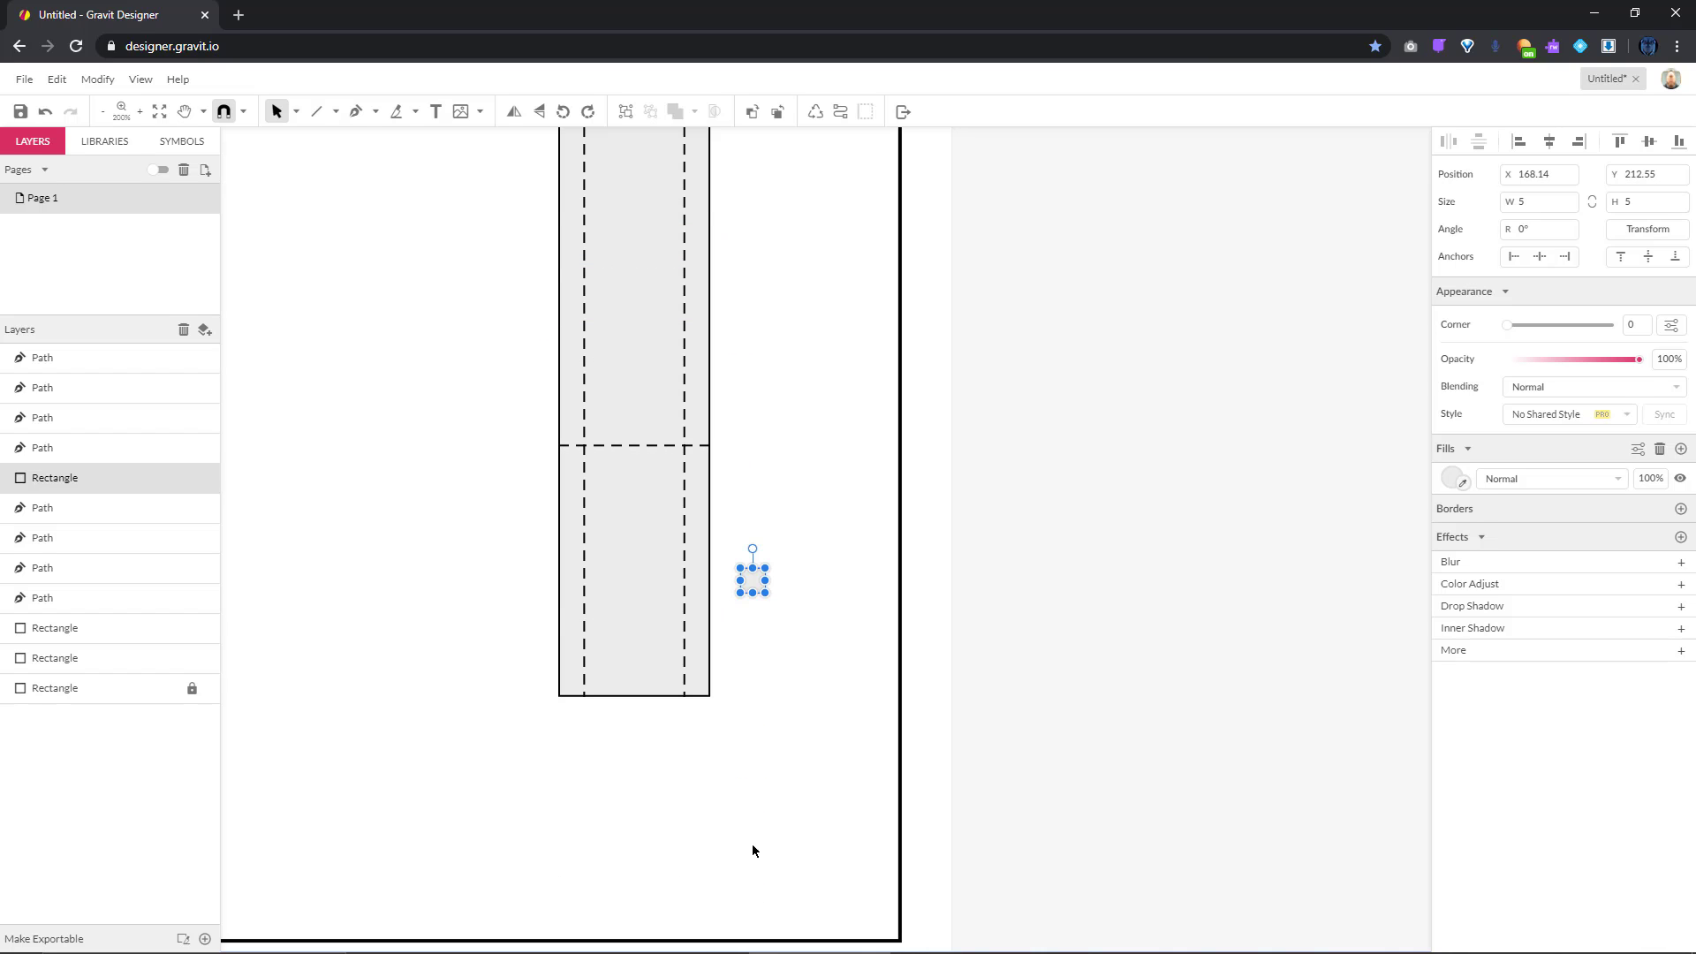
drag(752, 583, 734, 684)
Duplicate both lines of the cross and centre the copy near the tall rectangle's lower end, level with the small square's top edge
scroll(720, 630, up, 4)
scroll(698, 592, up, 5)
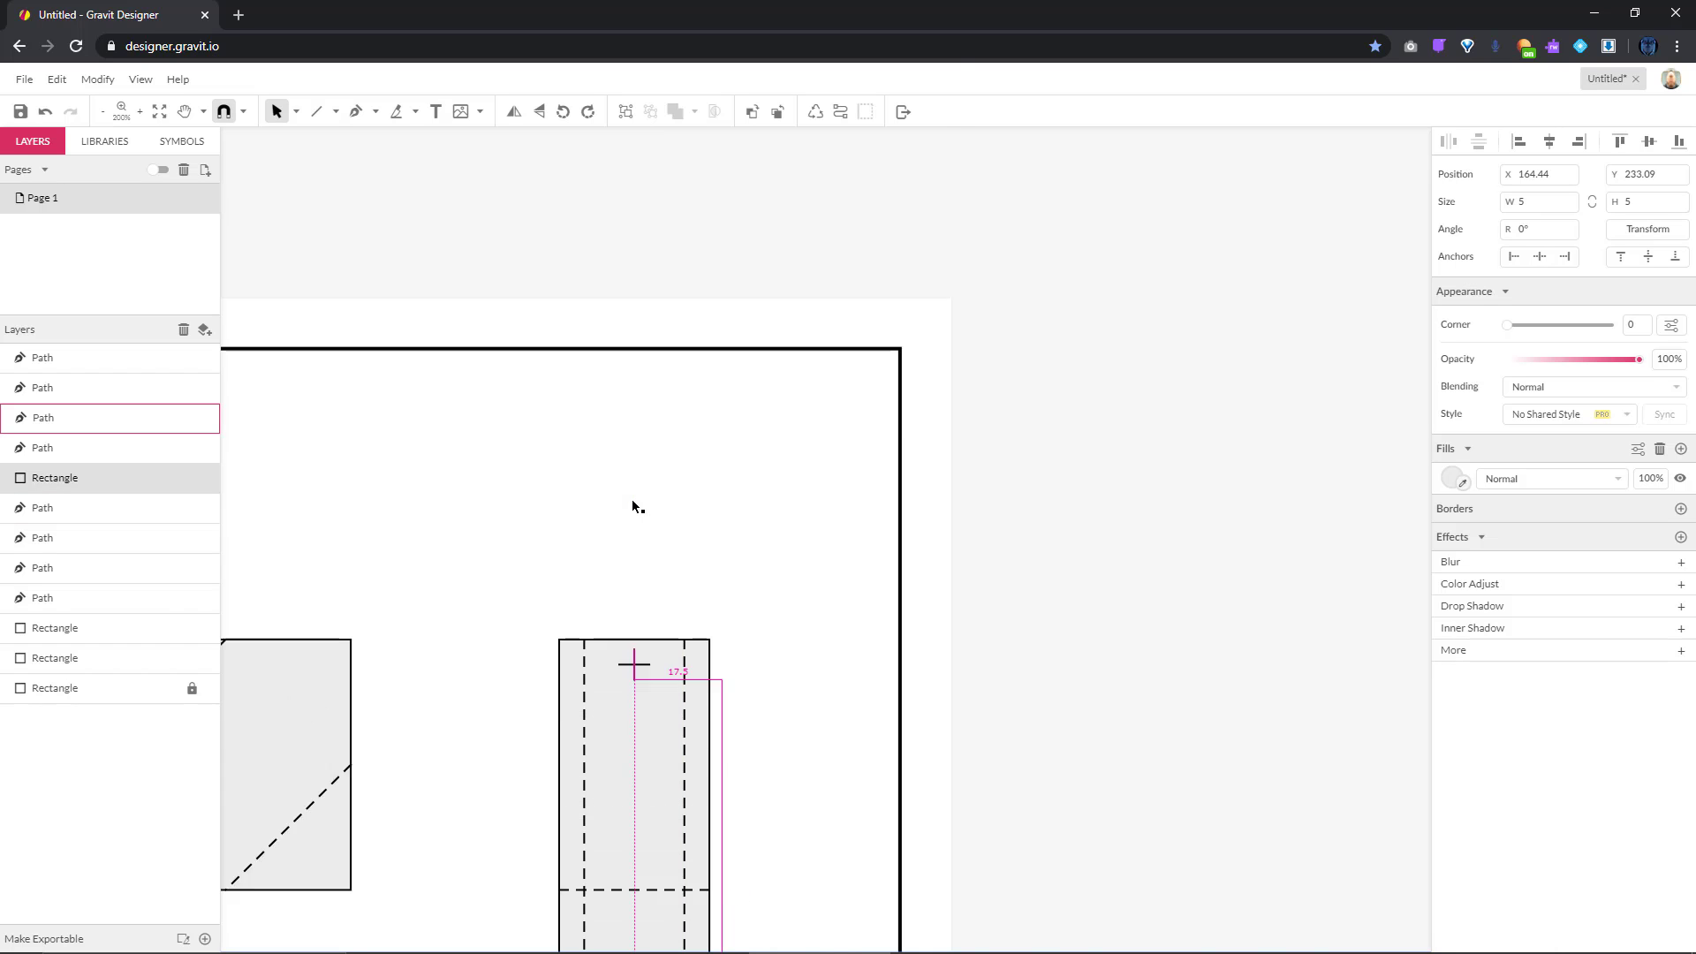
scroll(629, 547, down, 1)
click(634, 576)
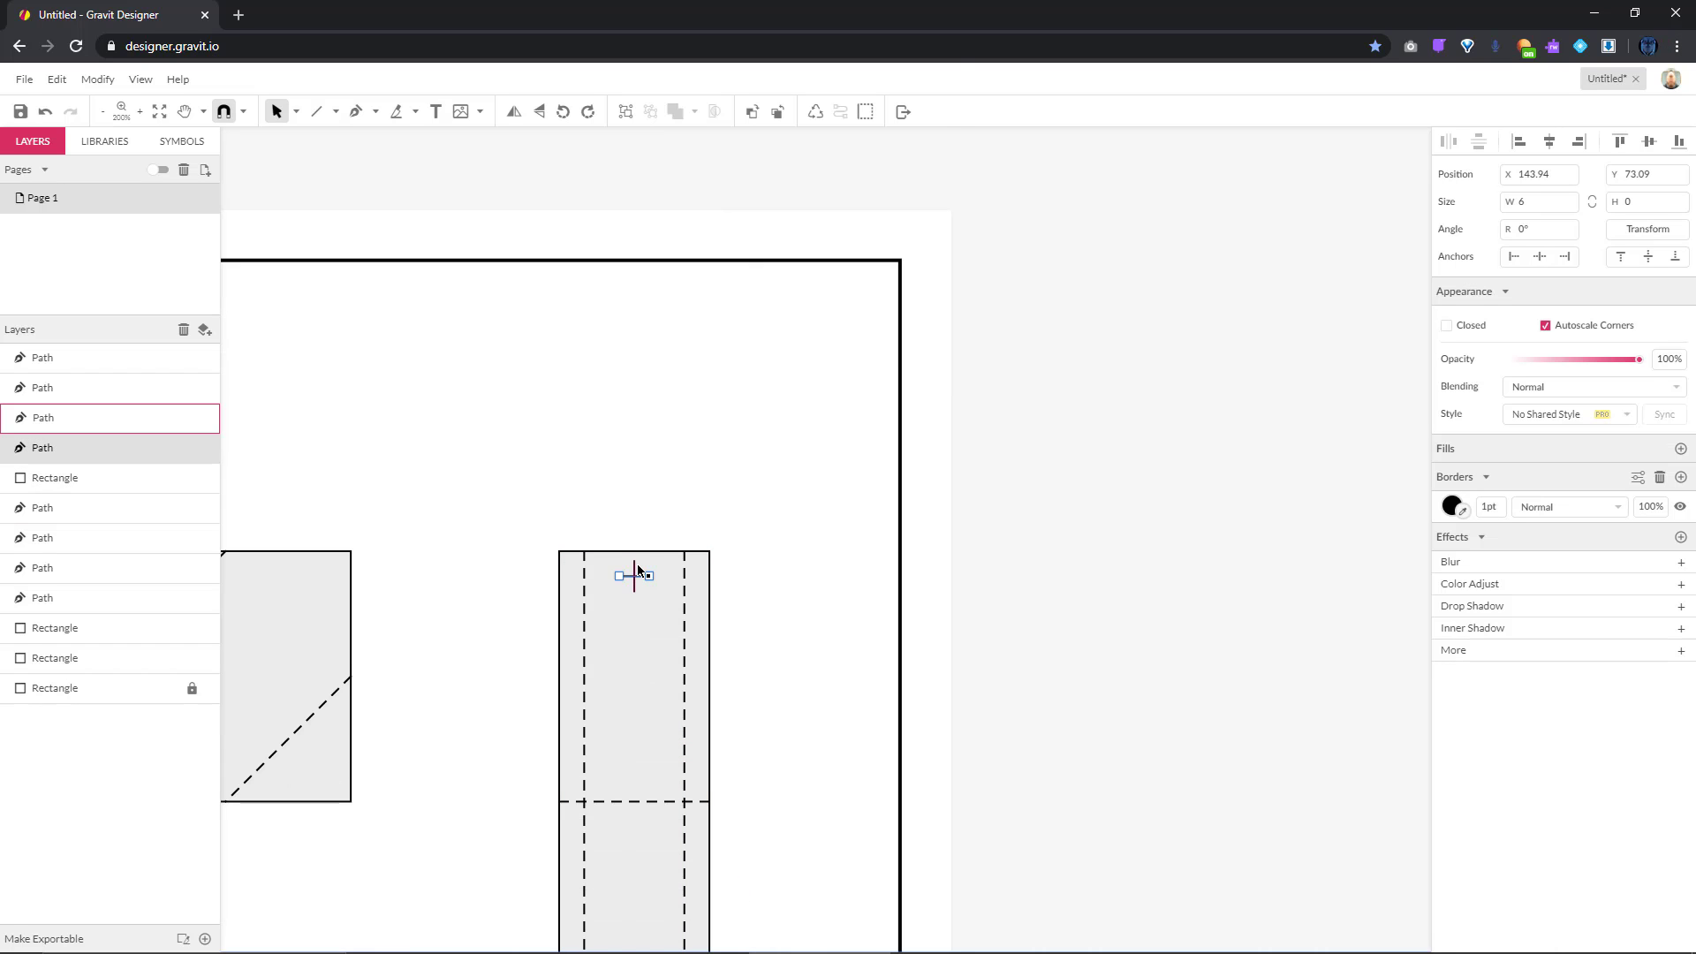
shift+click(634, 576)
drag(634, 576, 481, 858)
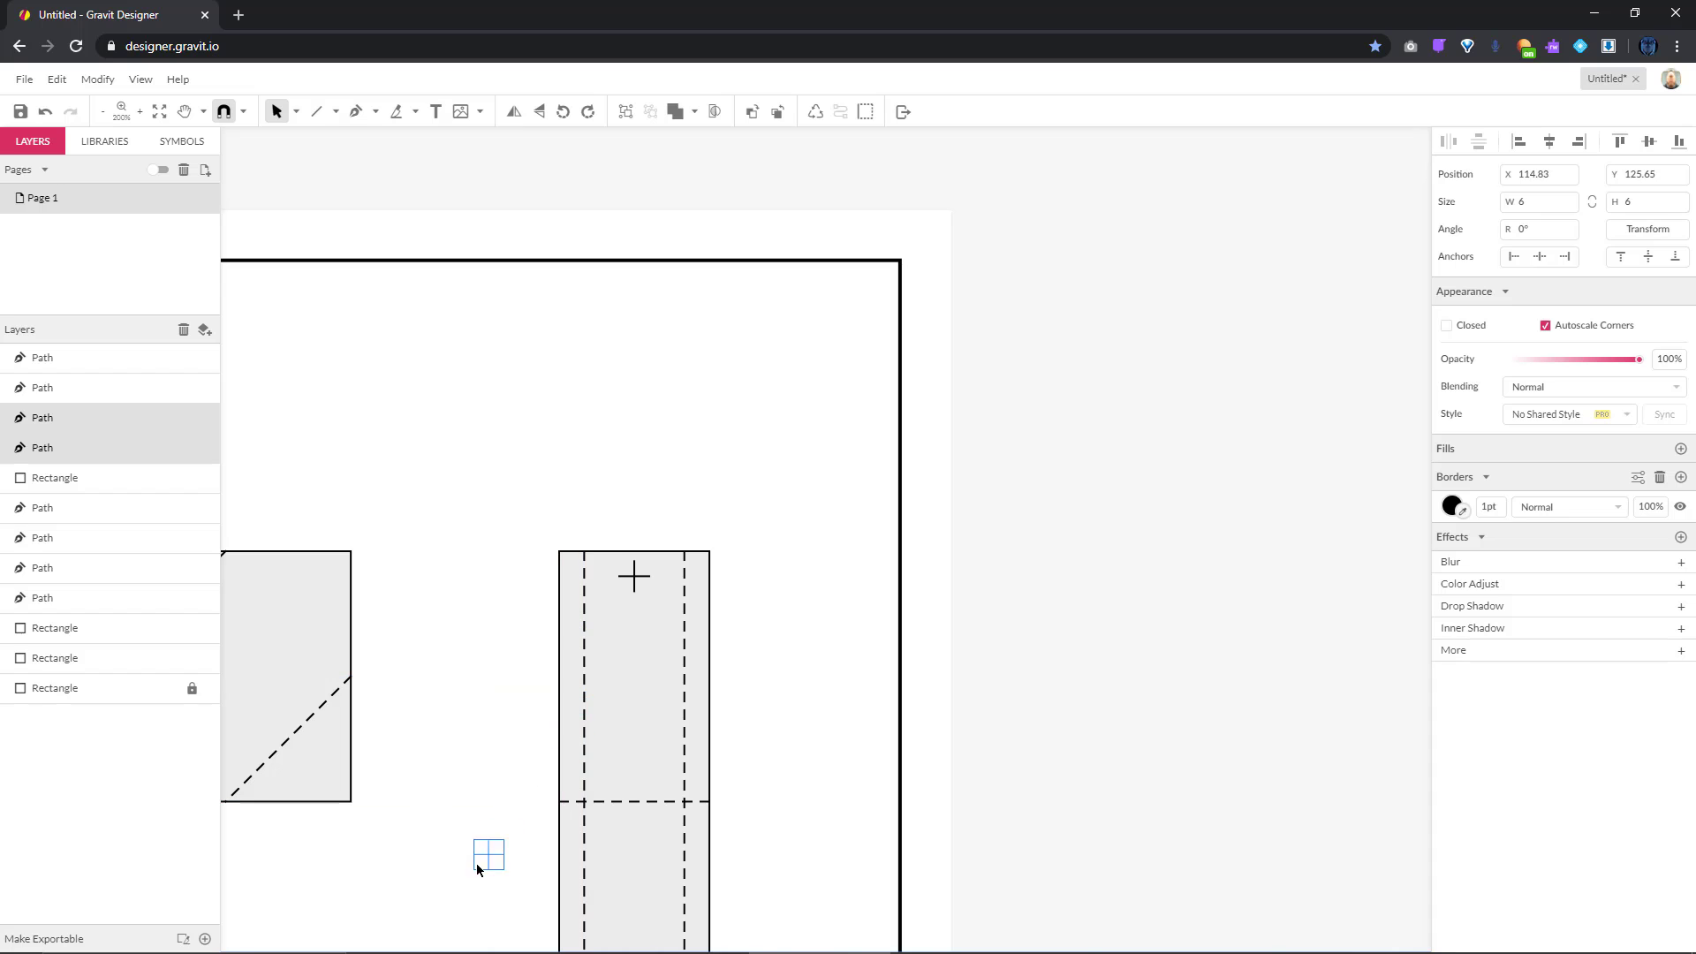
scroll(499, 809, down, 5)
scroll(510, 437, up, 2)
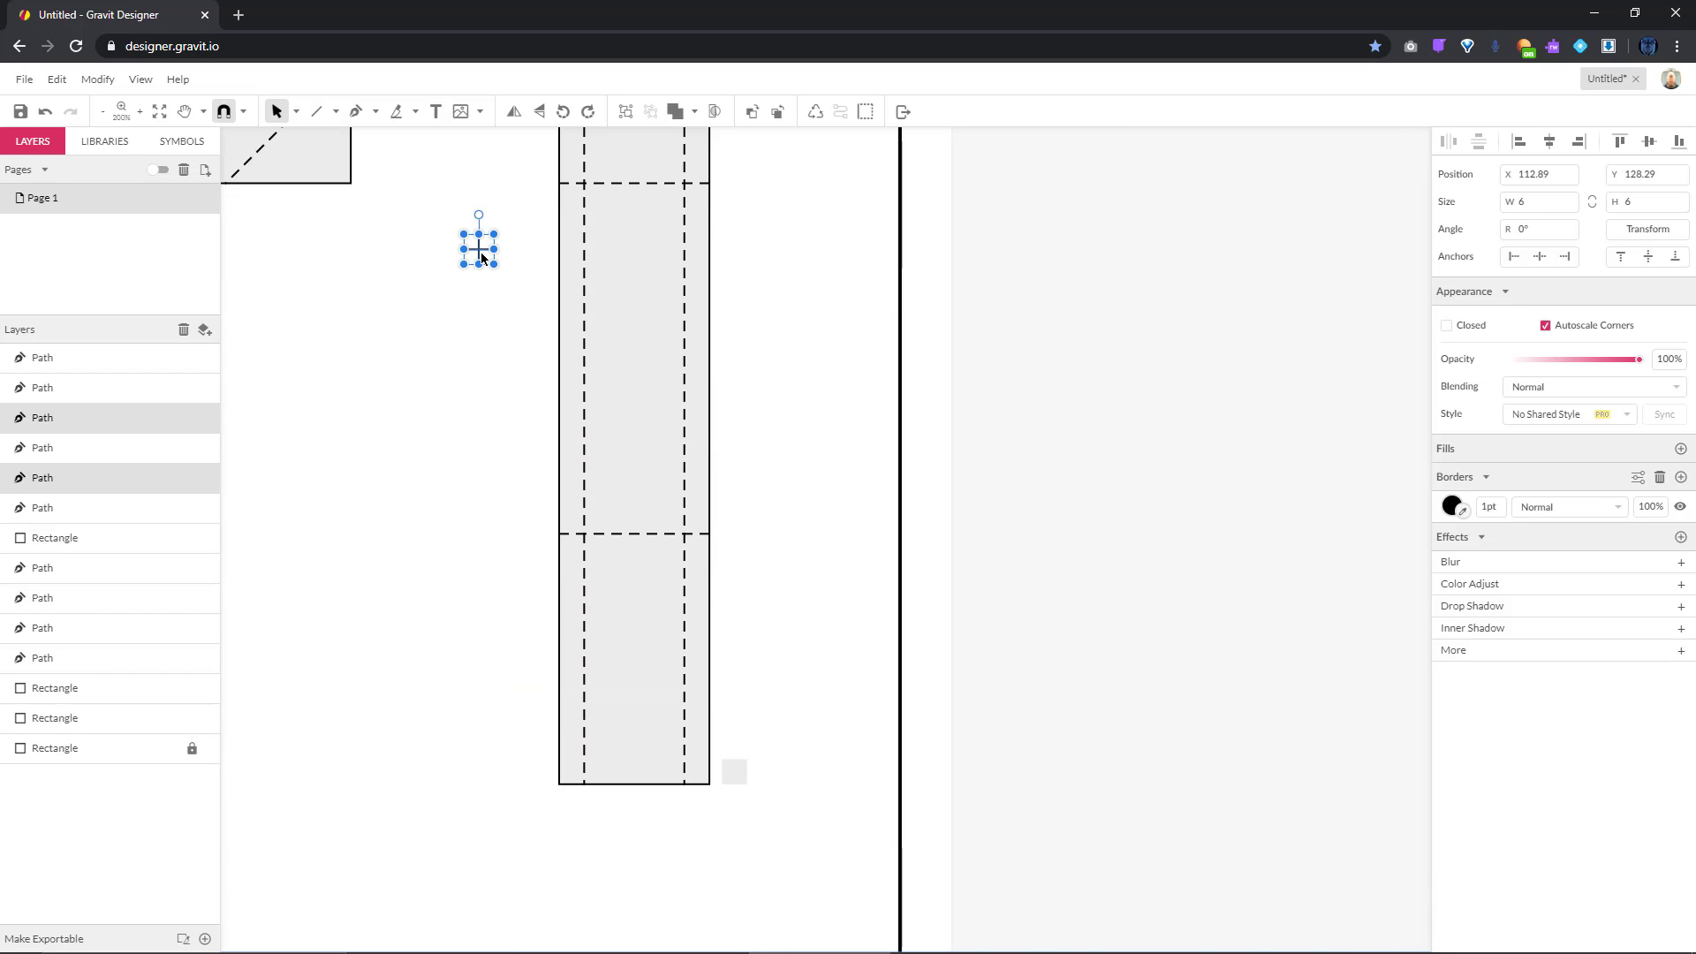
drag(480, 256, 634, 758)
click(780, 727)
Delete the 5 mm helper square beside the tall rectangle
click(744, 770)
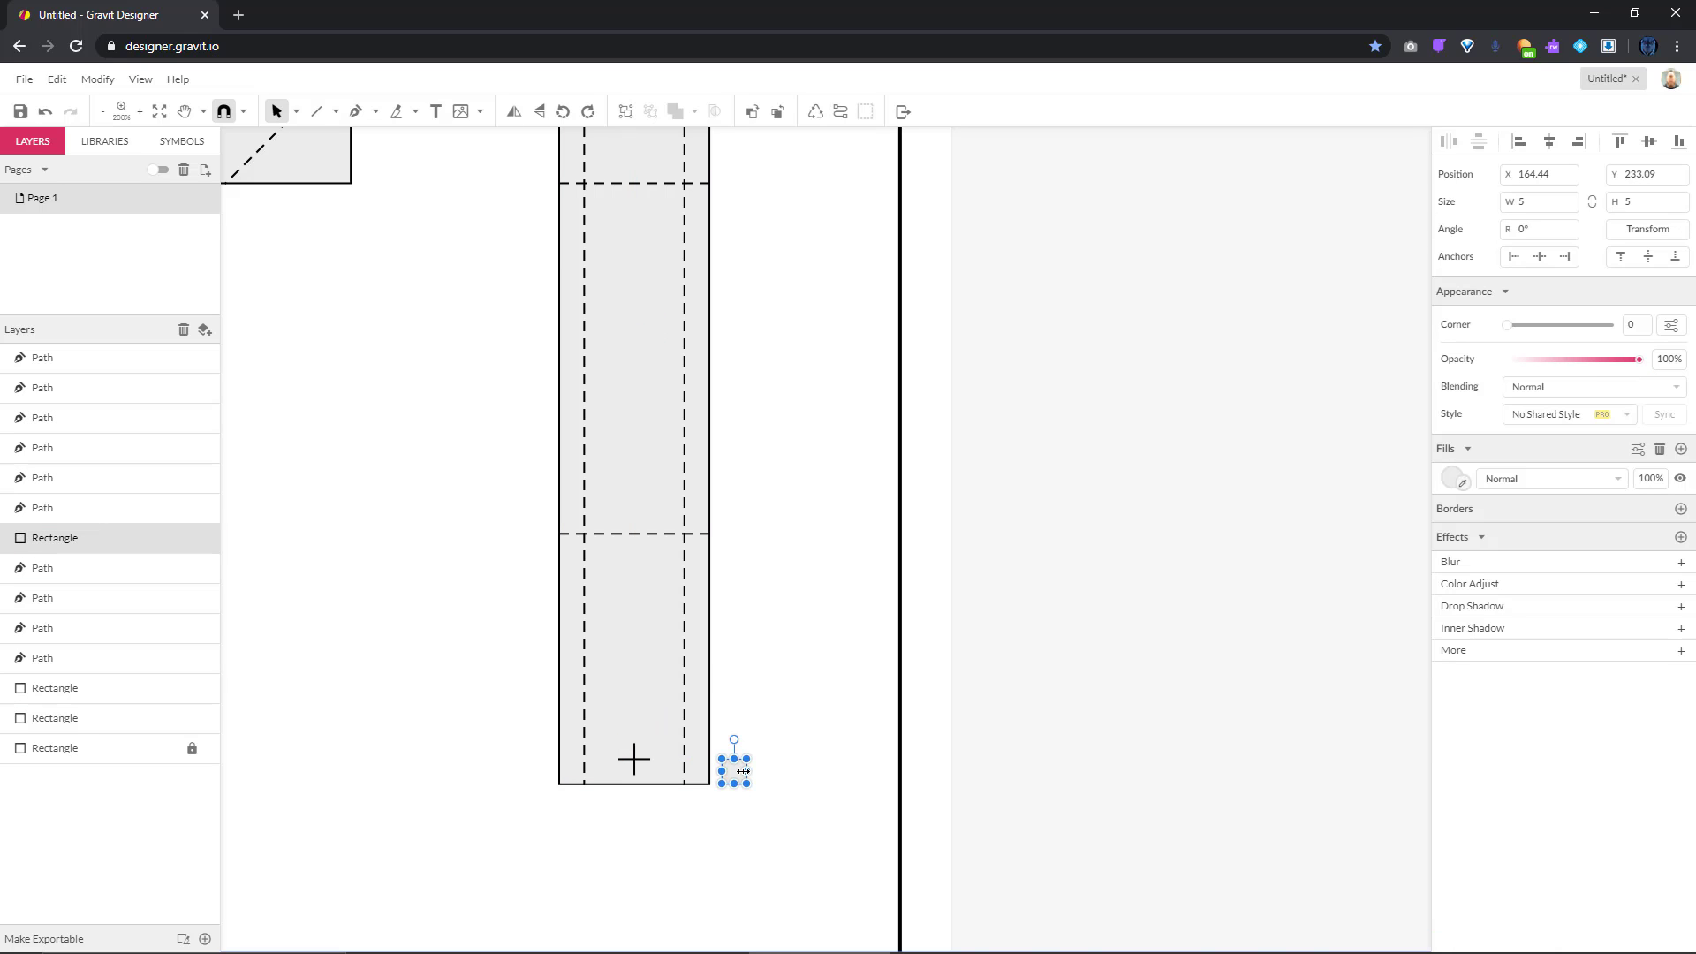
key(Delete)
scroll(733, 765, down, 2)
scroll(720, 759, up, 3)
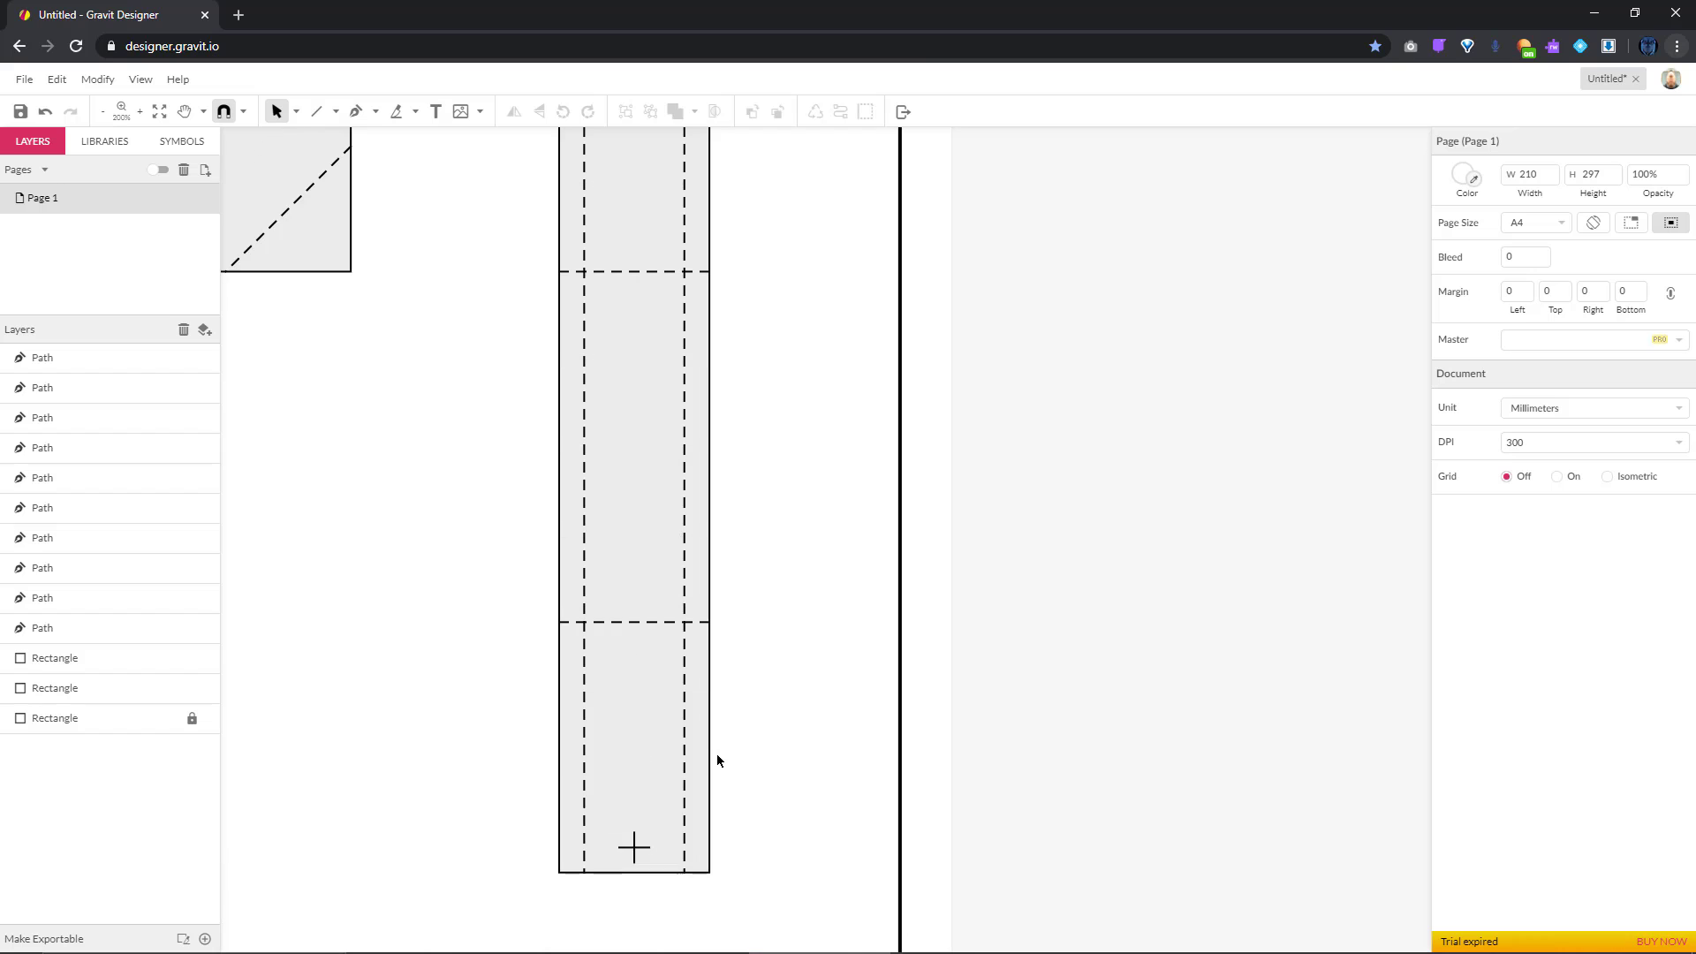
Add a text box about 82 by 18 mm inside the frame's upper-left corner reading "WIND SPINNER"
ctrl+scroll(716, 754, down, 3)
scroll(587, 737, down, 2)
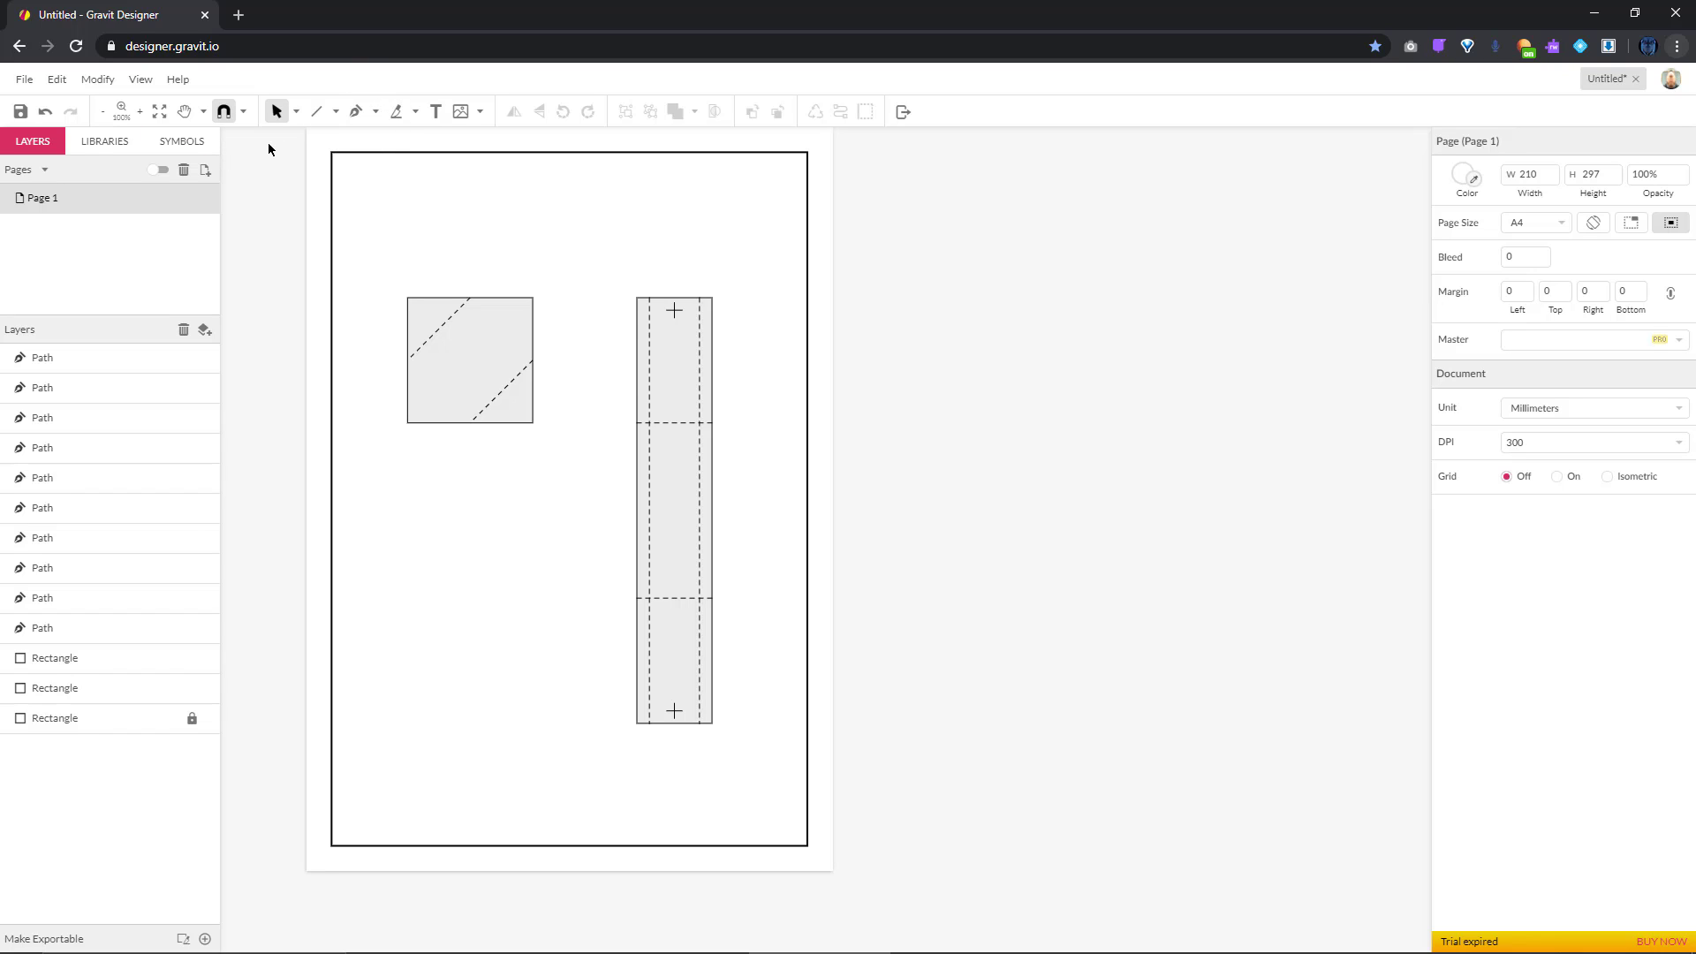
click(436, 111)
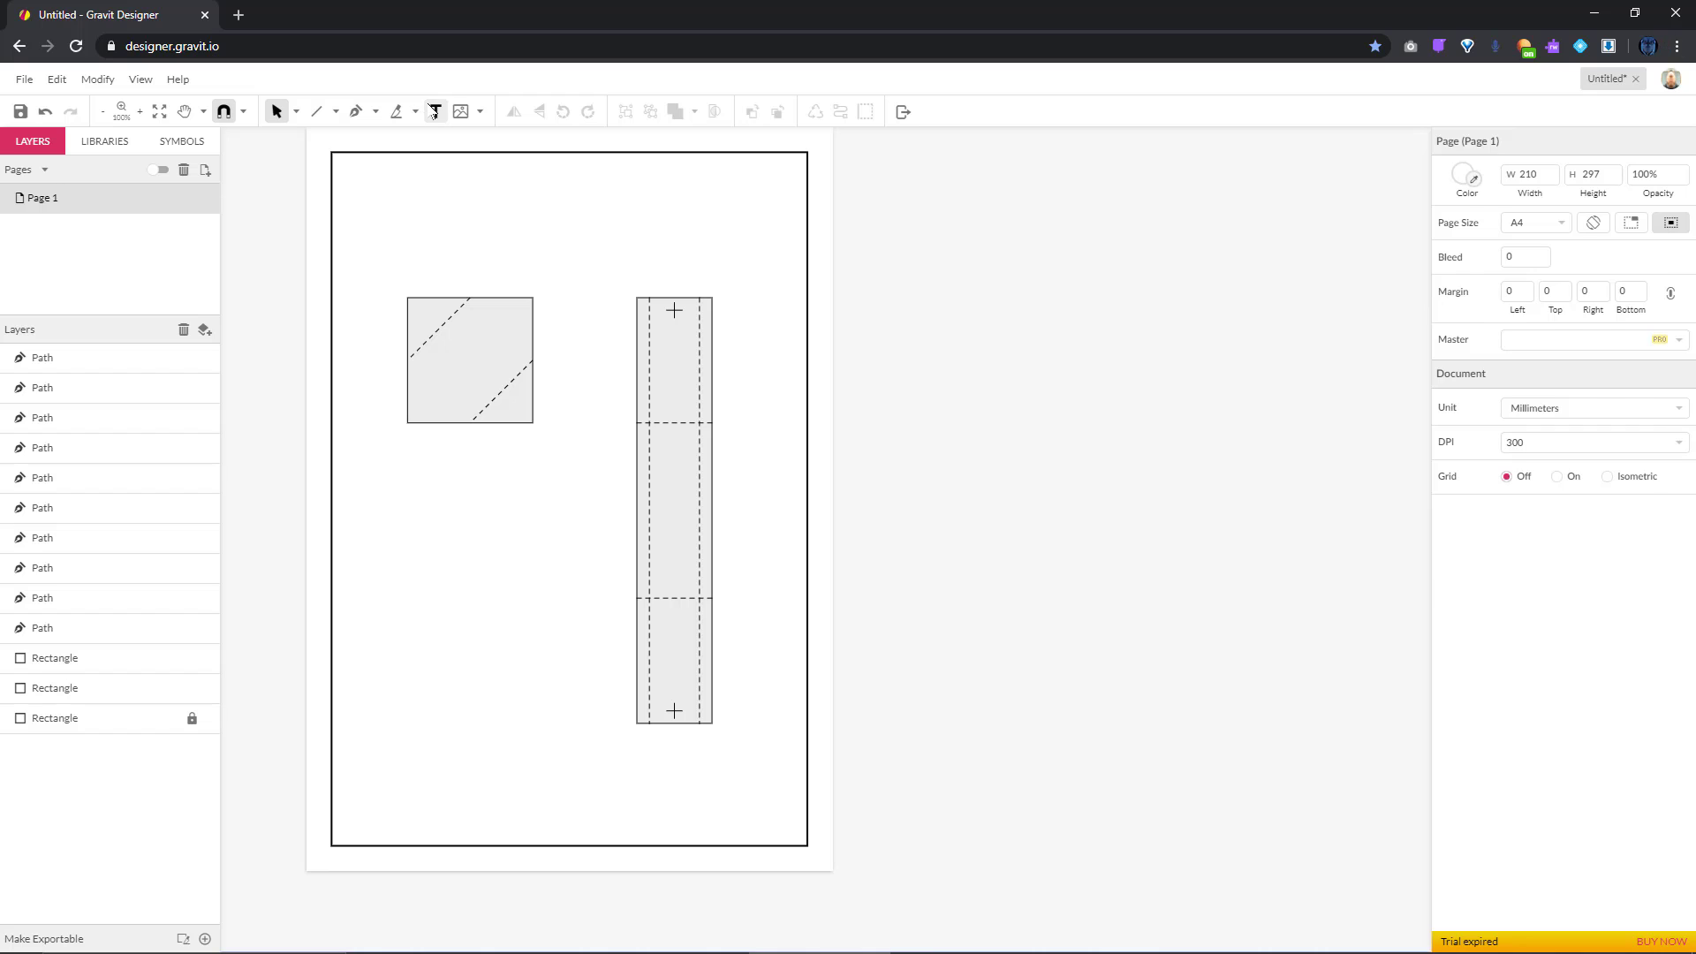
drag(350, 168, 556, 215)
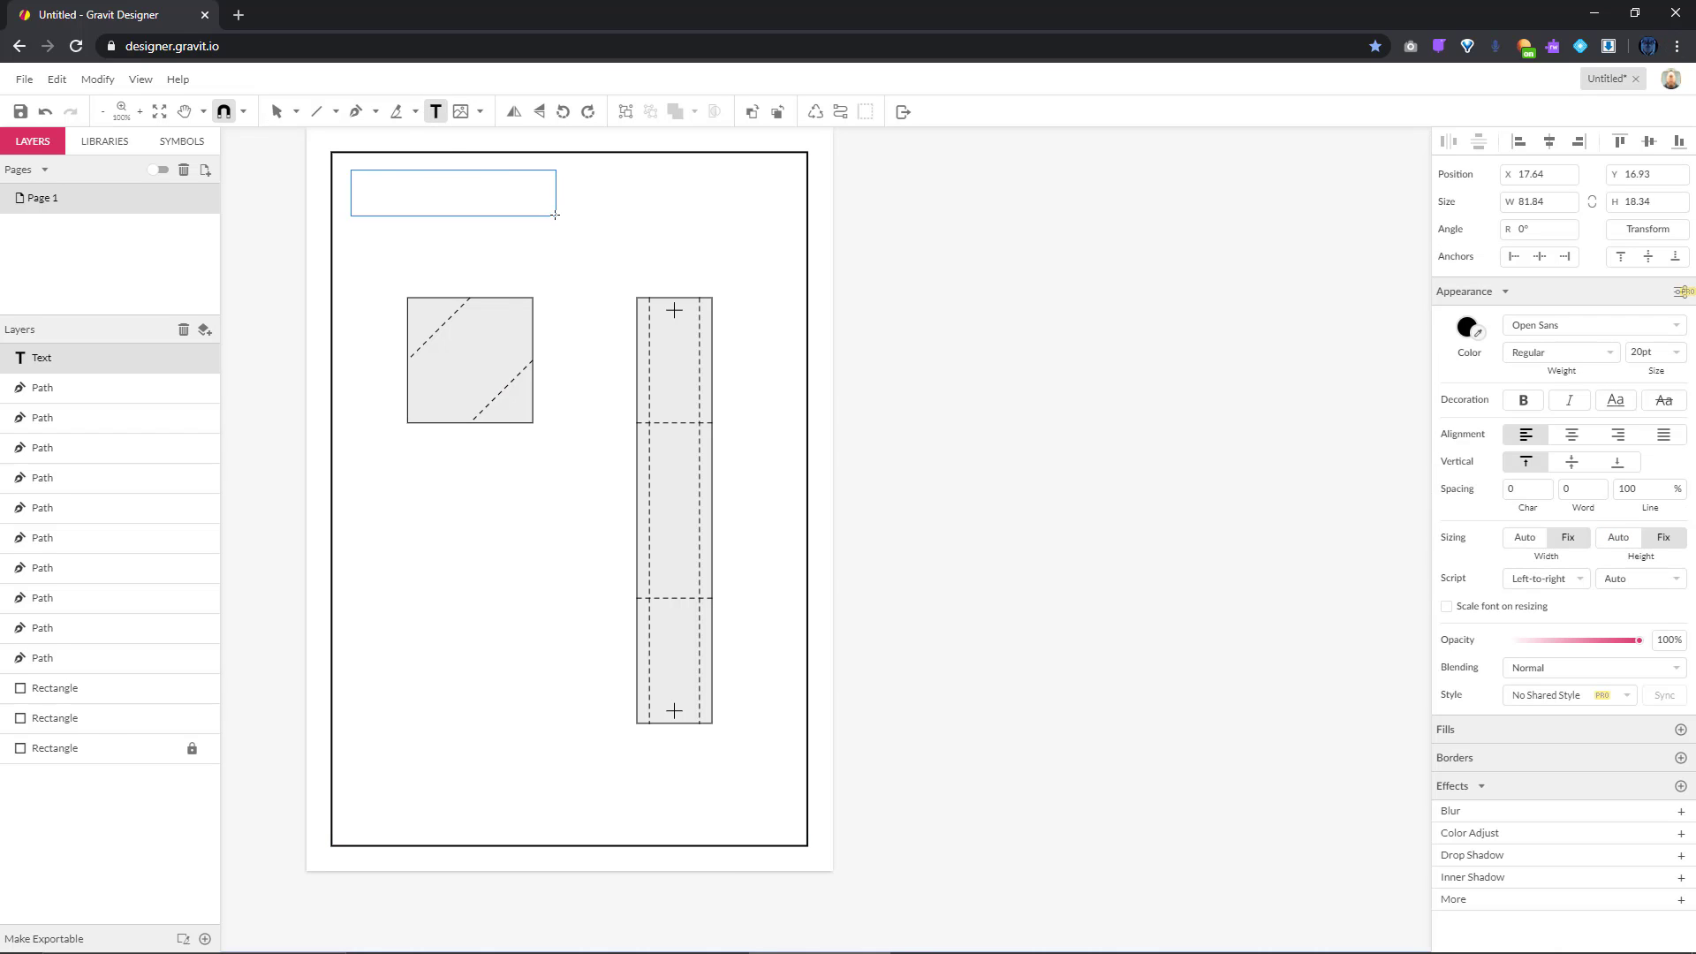
text(WIND )
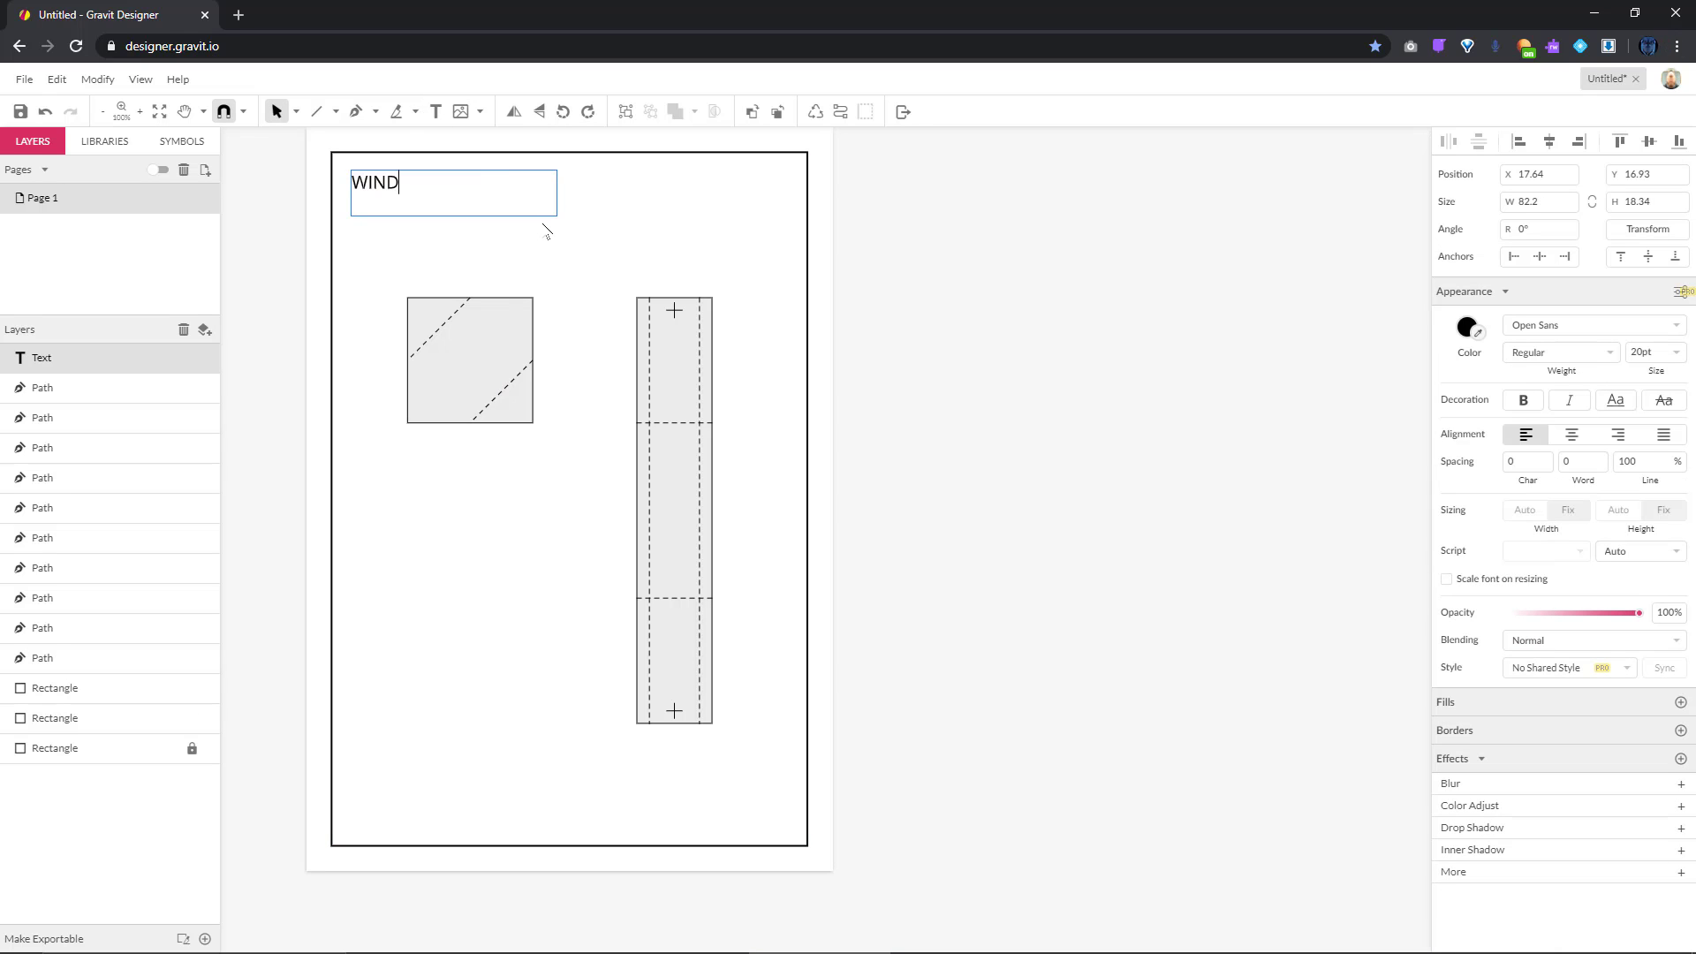
text(SPINNER)
key(Escape)
click(667, 796)
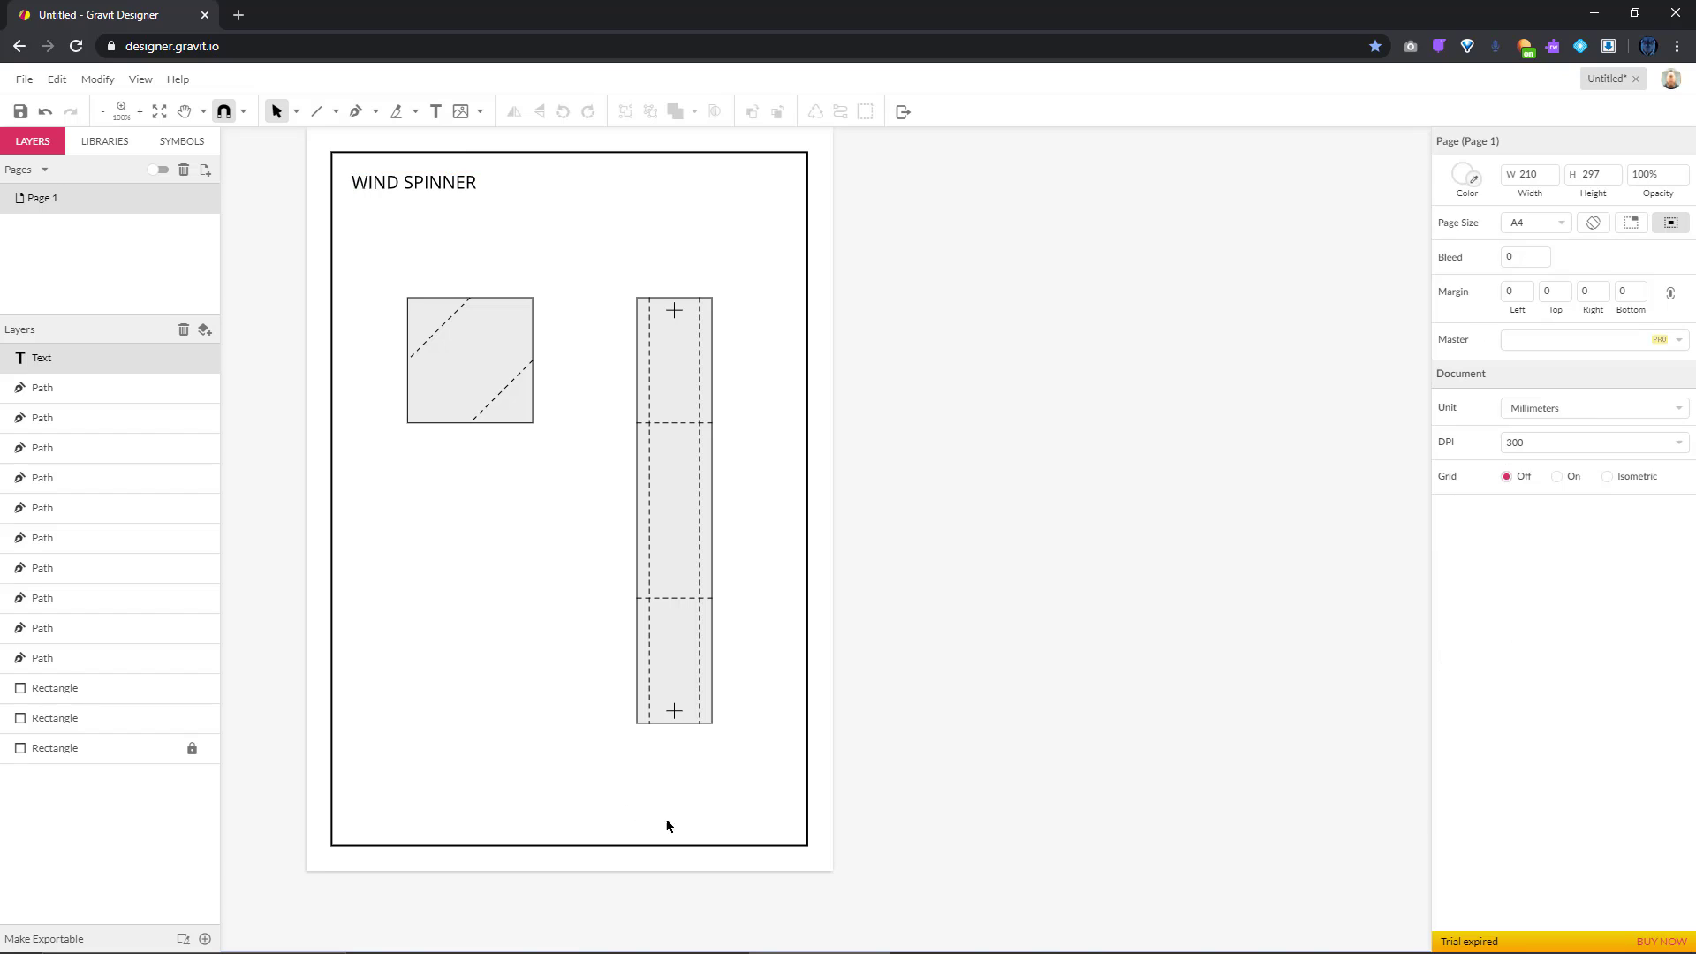
Add a text box about 87 by 13 mm in the frame's lower-right corner with the author's name, right-aligned
drag(624, 807, 782, 832)
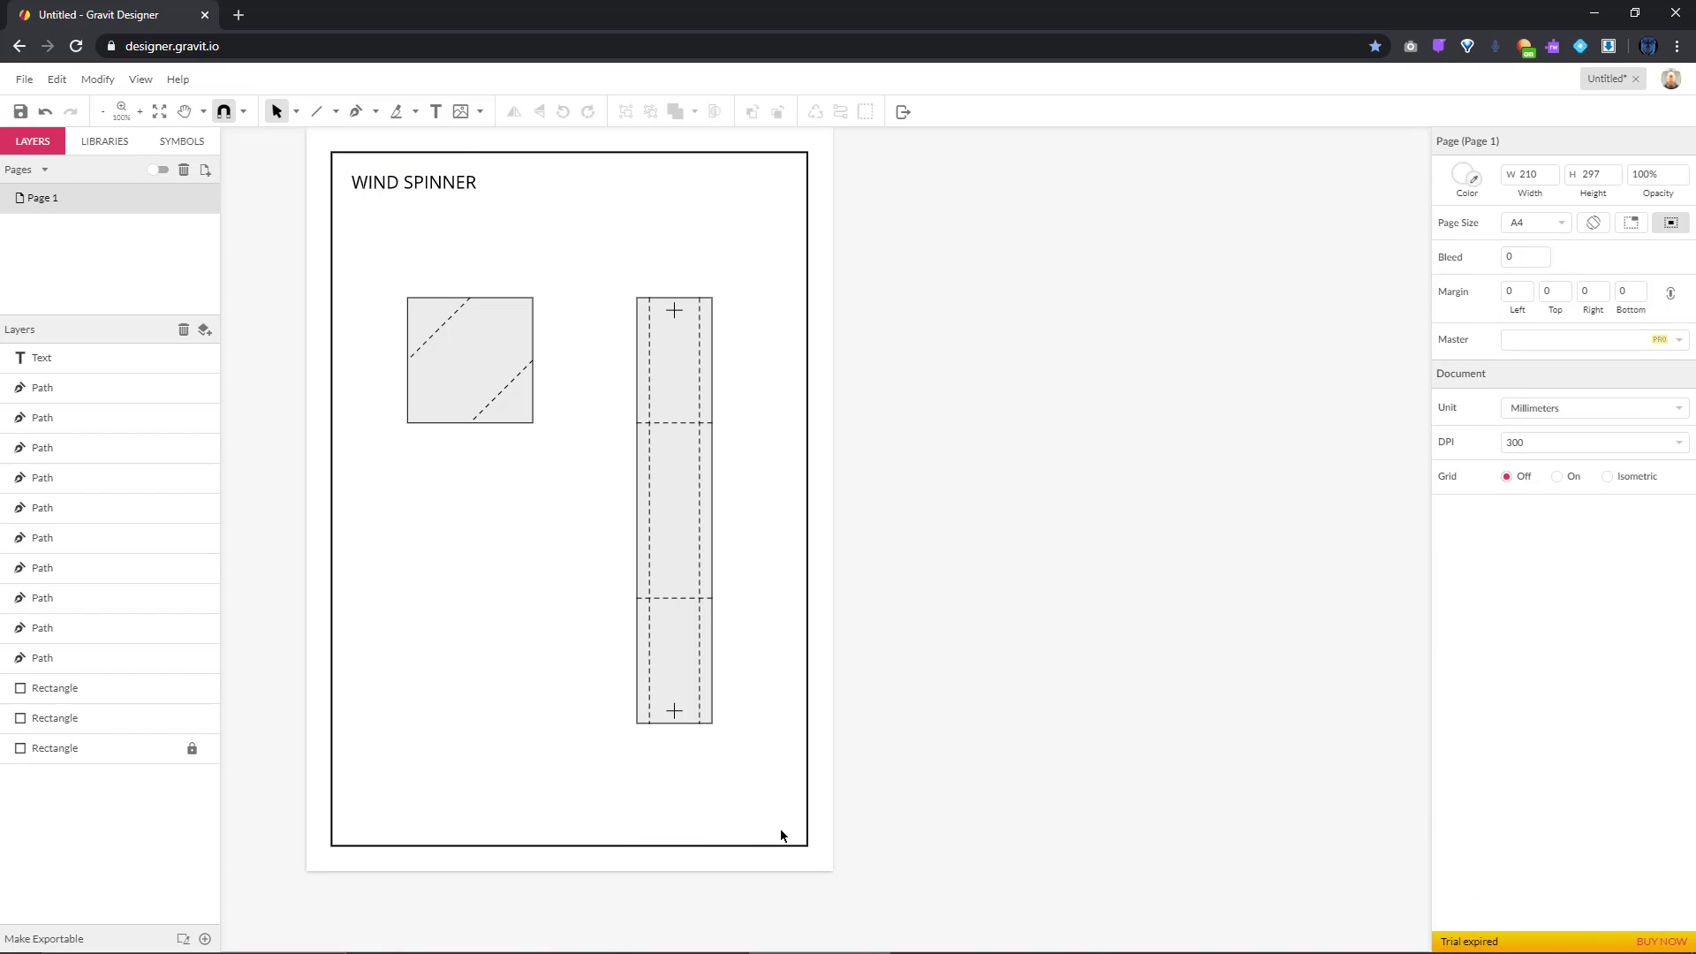
key(t)
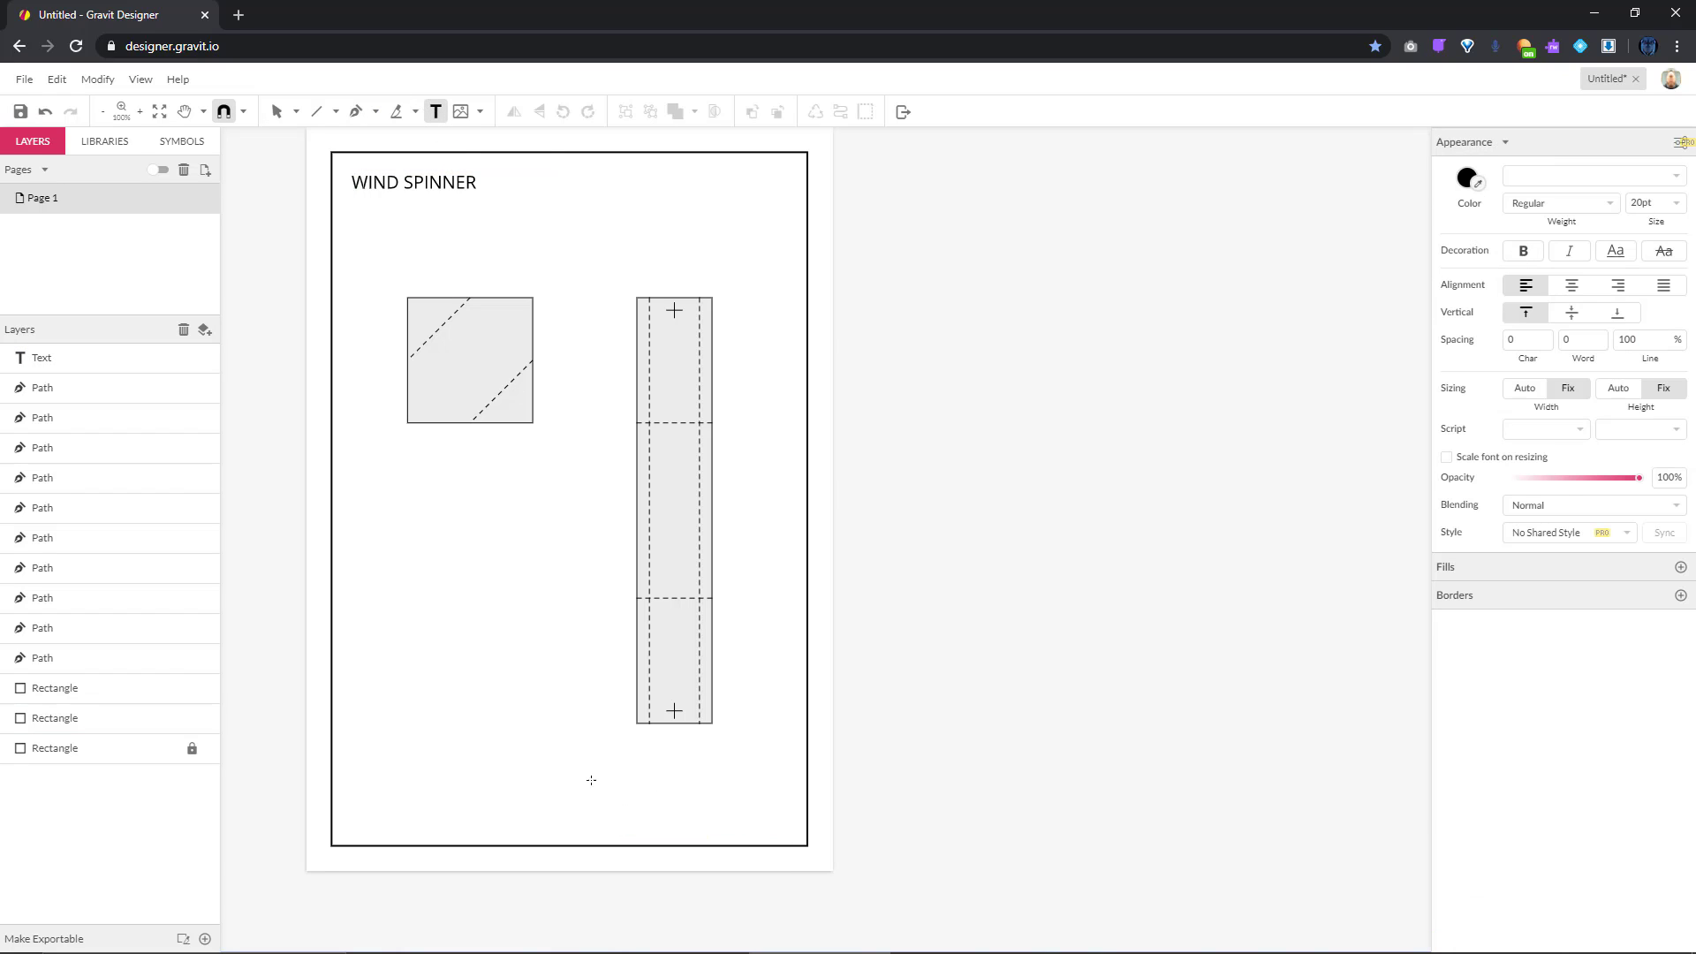
drag(574, 790, 781, 833)
text(MR SULLY)
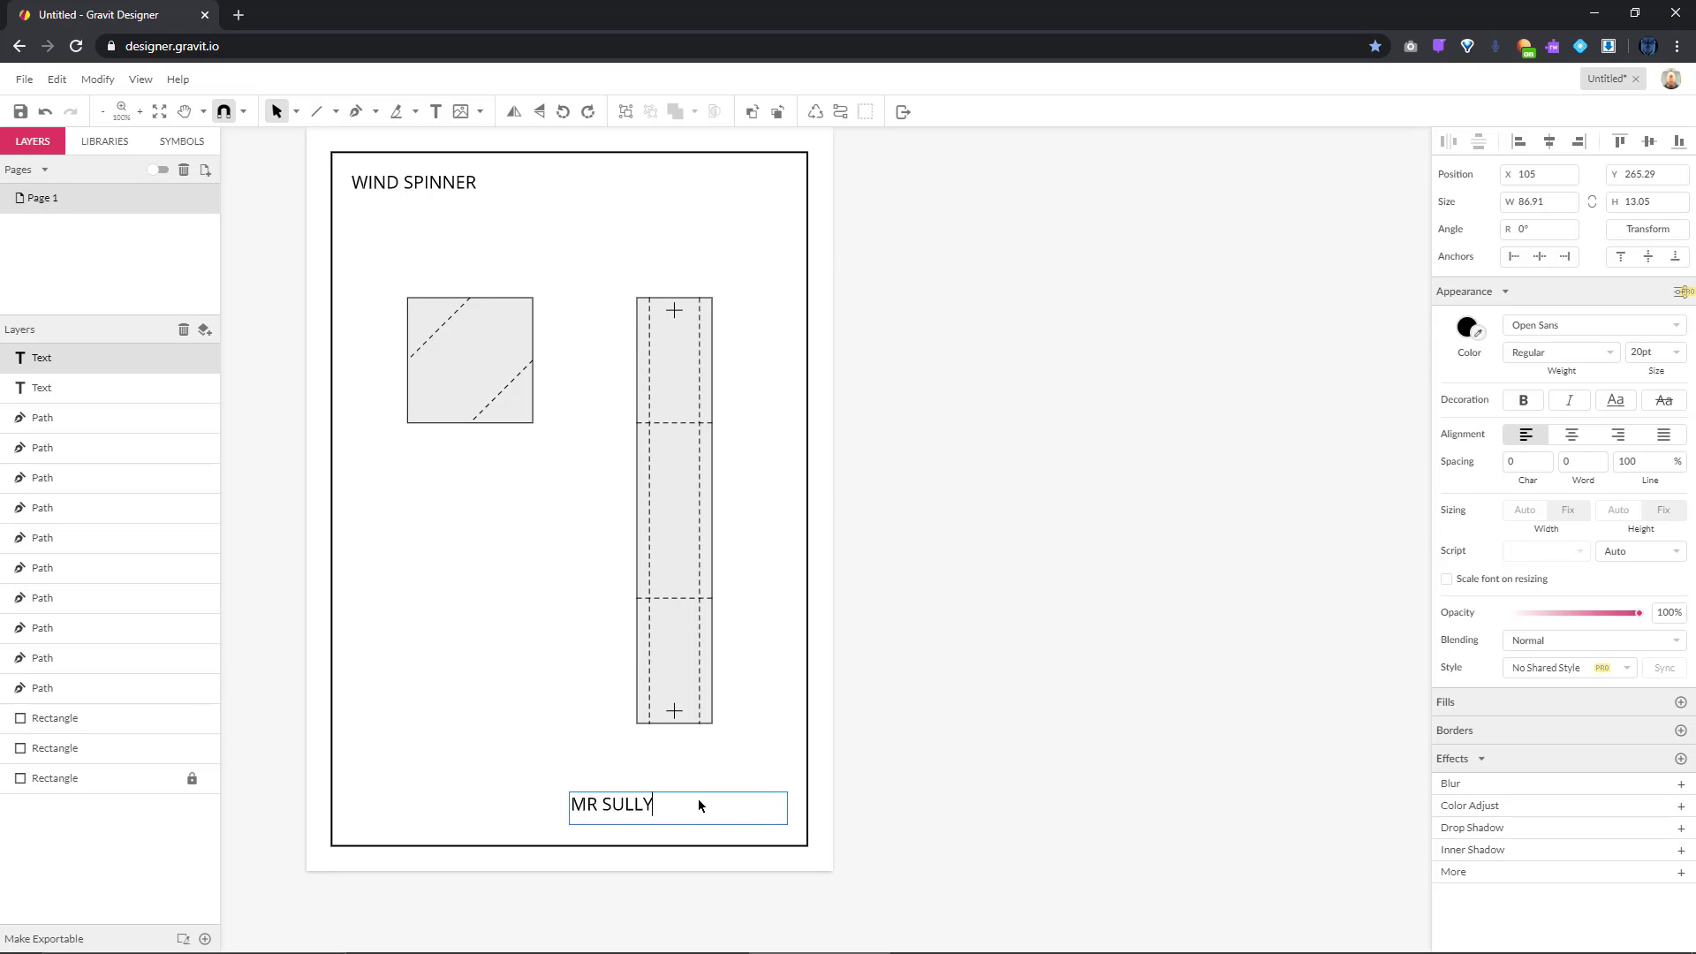
triple_click(640, 809)
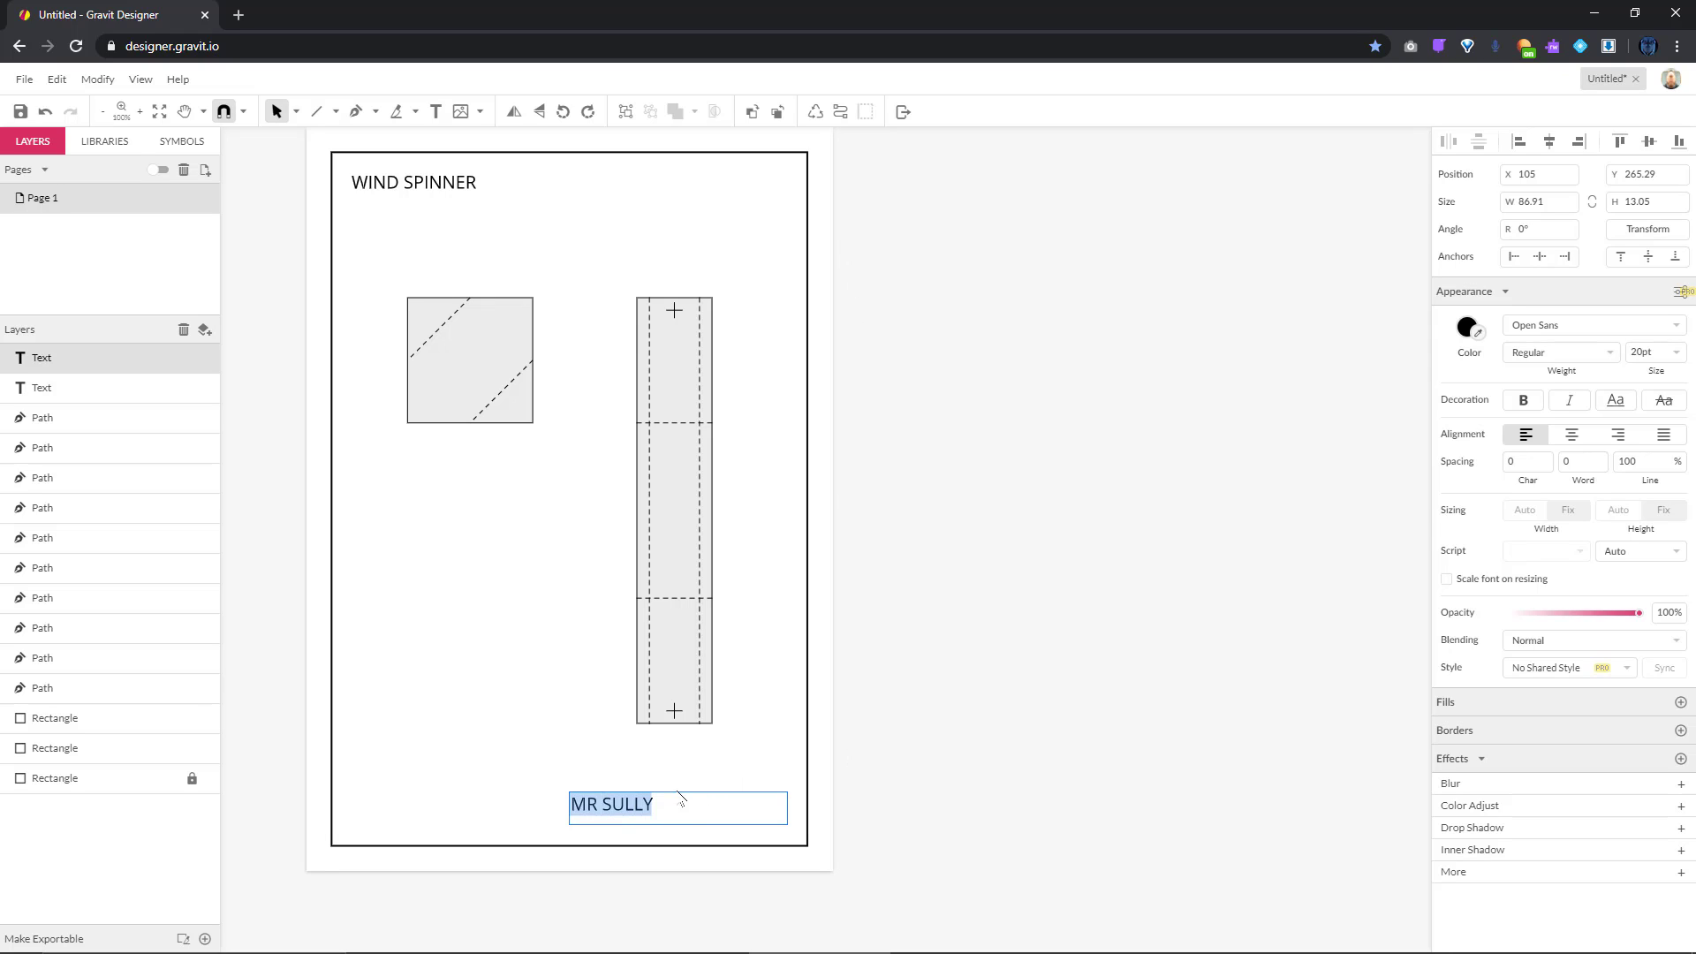
click(1617, 434)
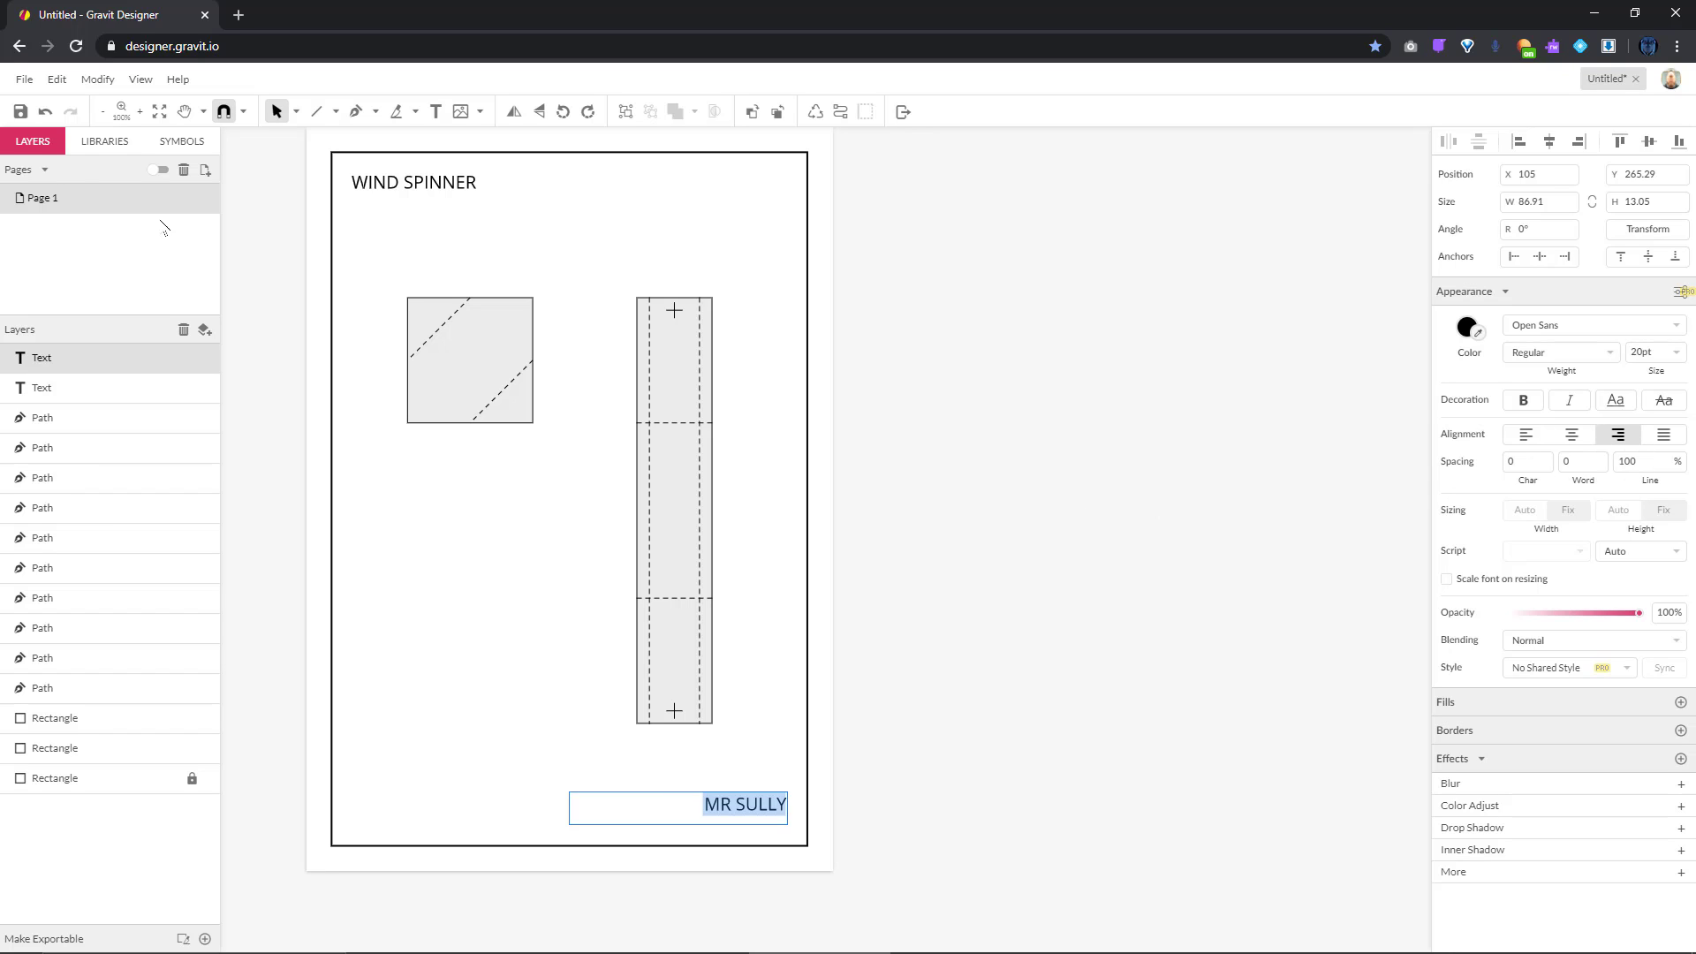
key(Escape)
click(884, 547)
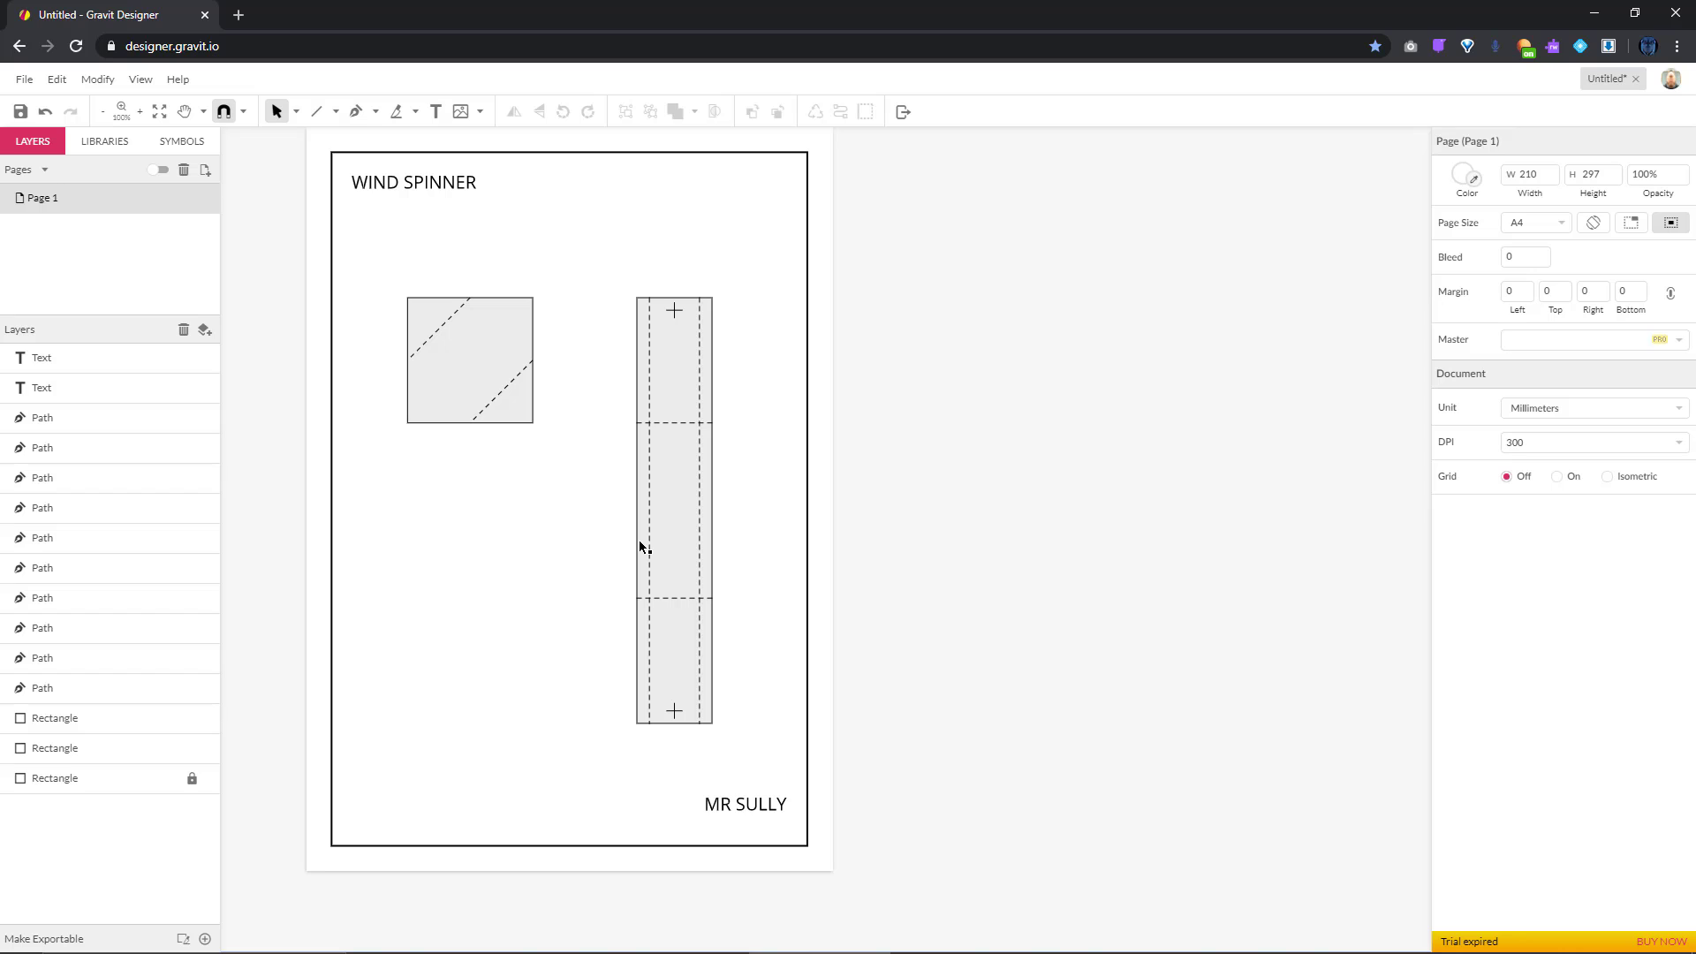
click(457, 421)
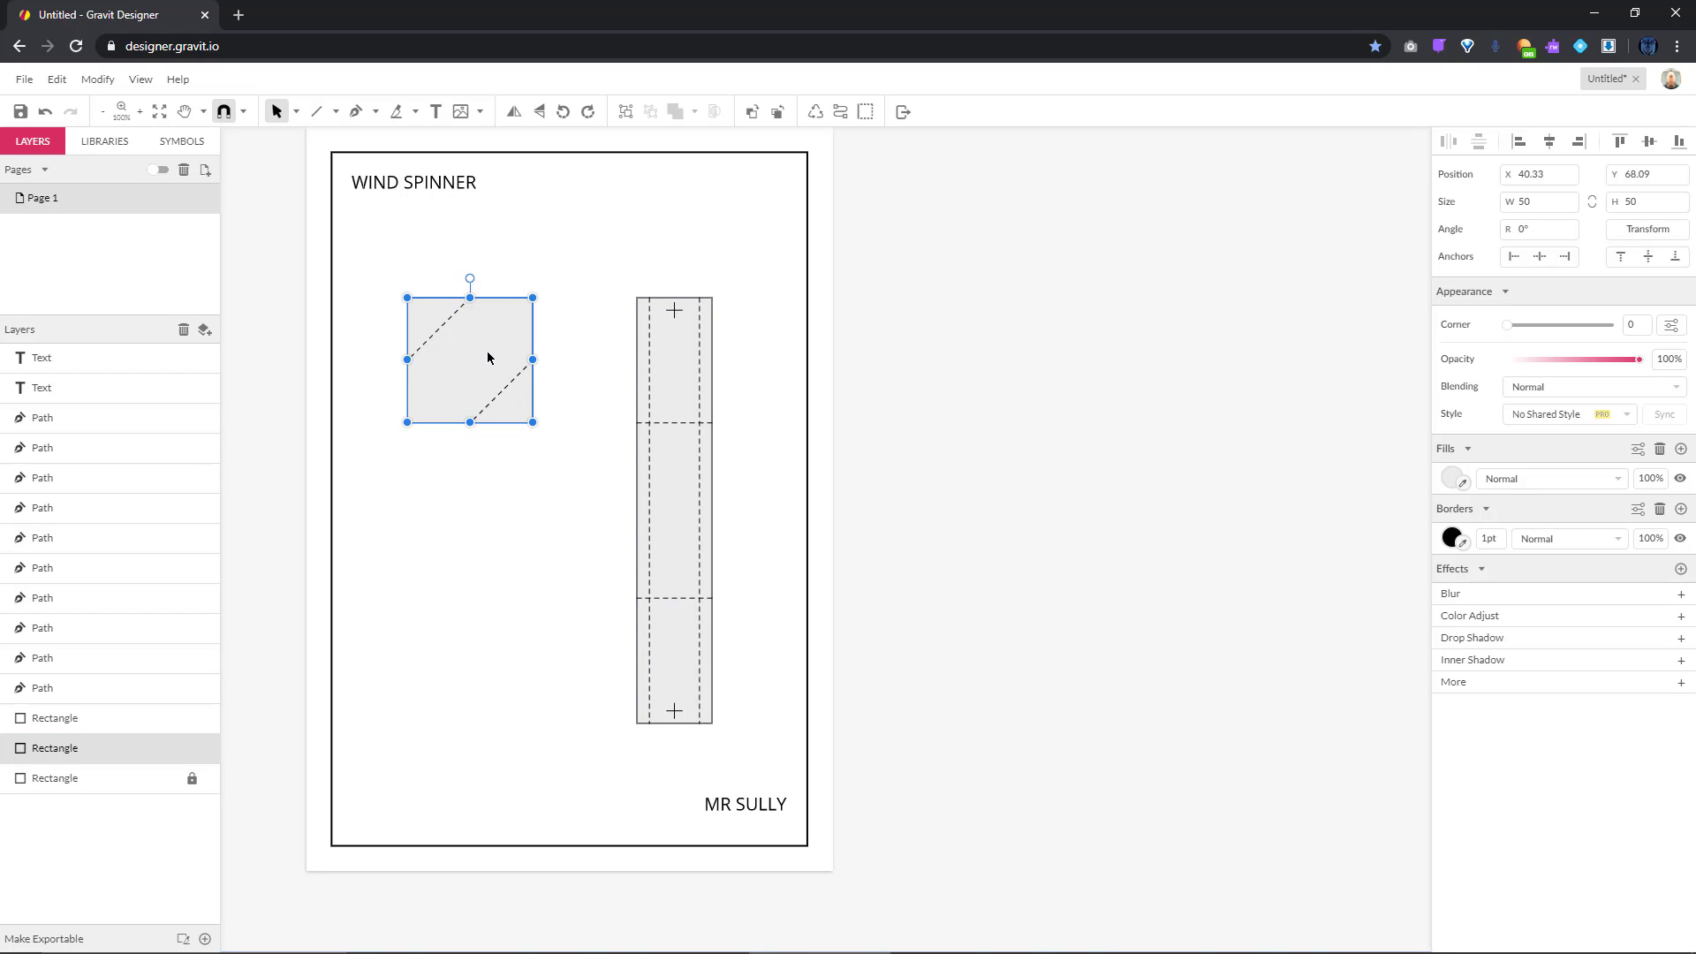
drag(480, 350, 566, 518)
click(605, 577)
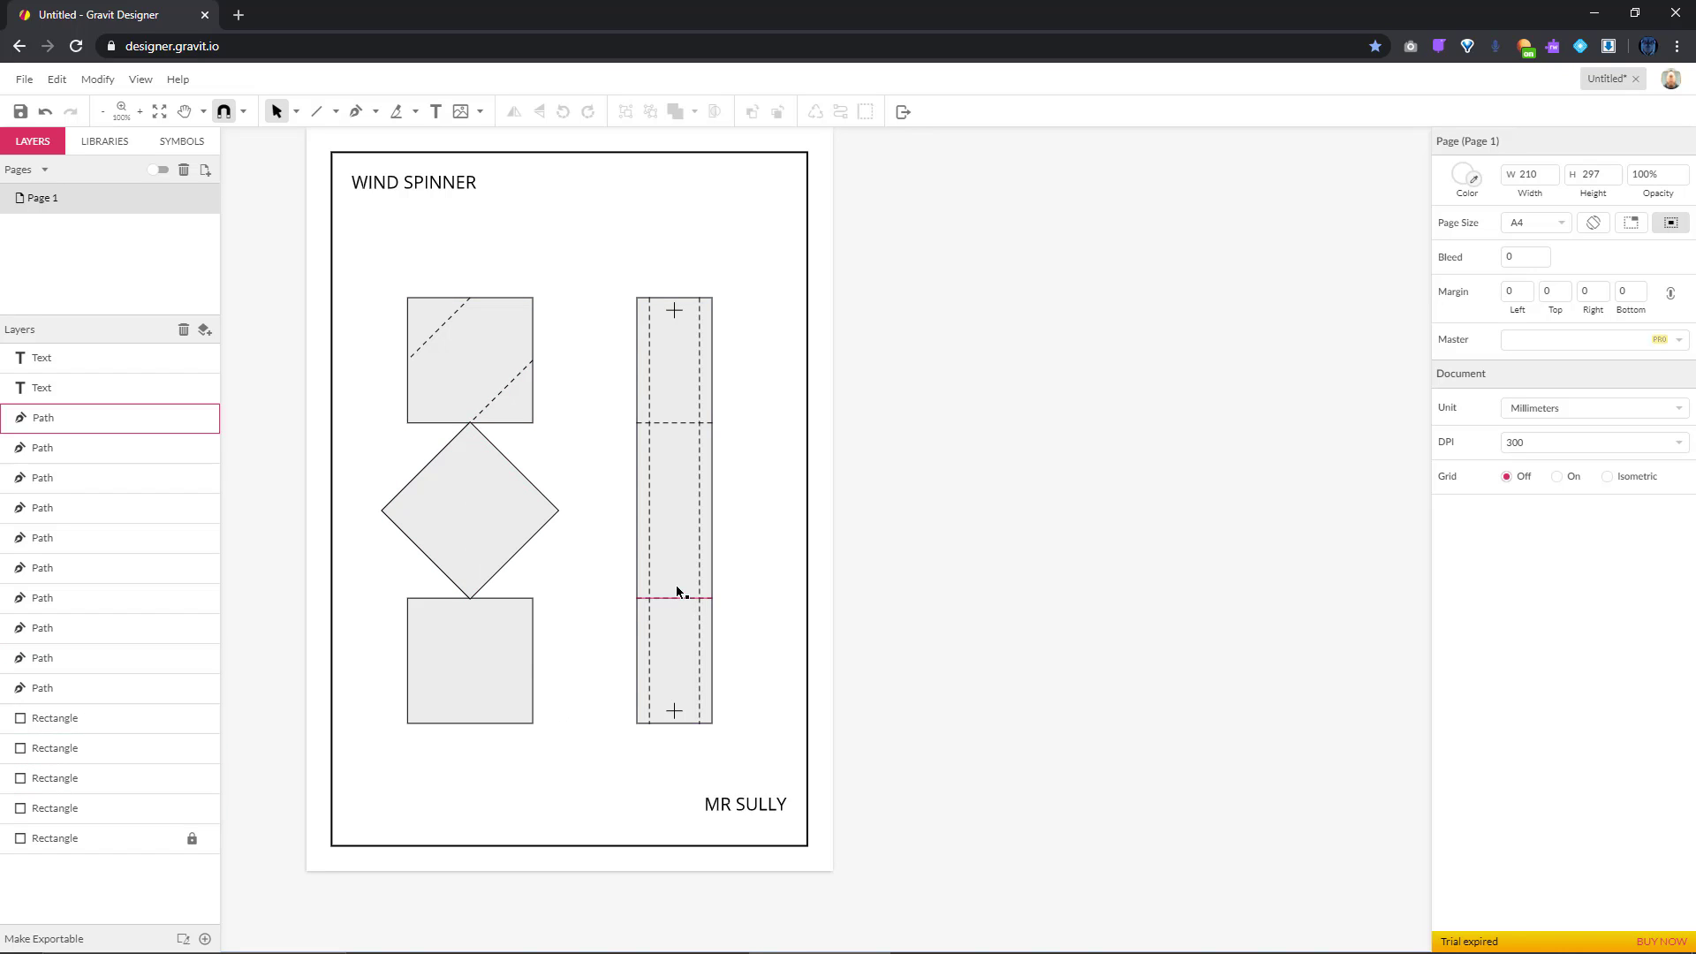
drag(558, 664, 426, 522)
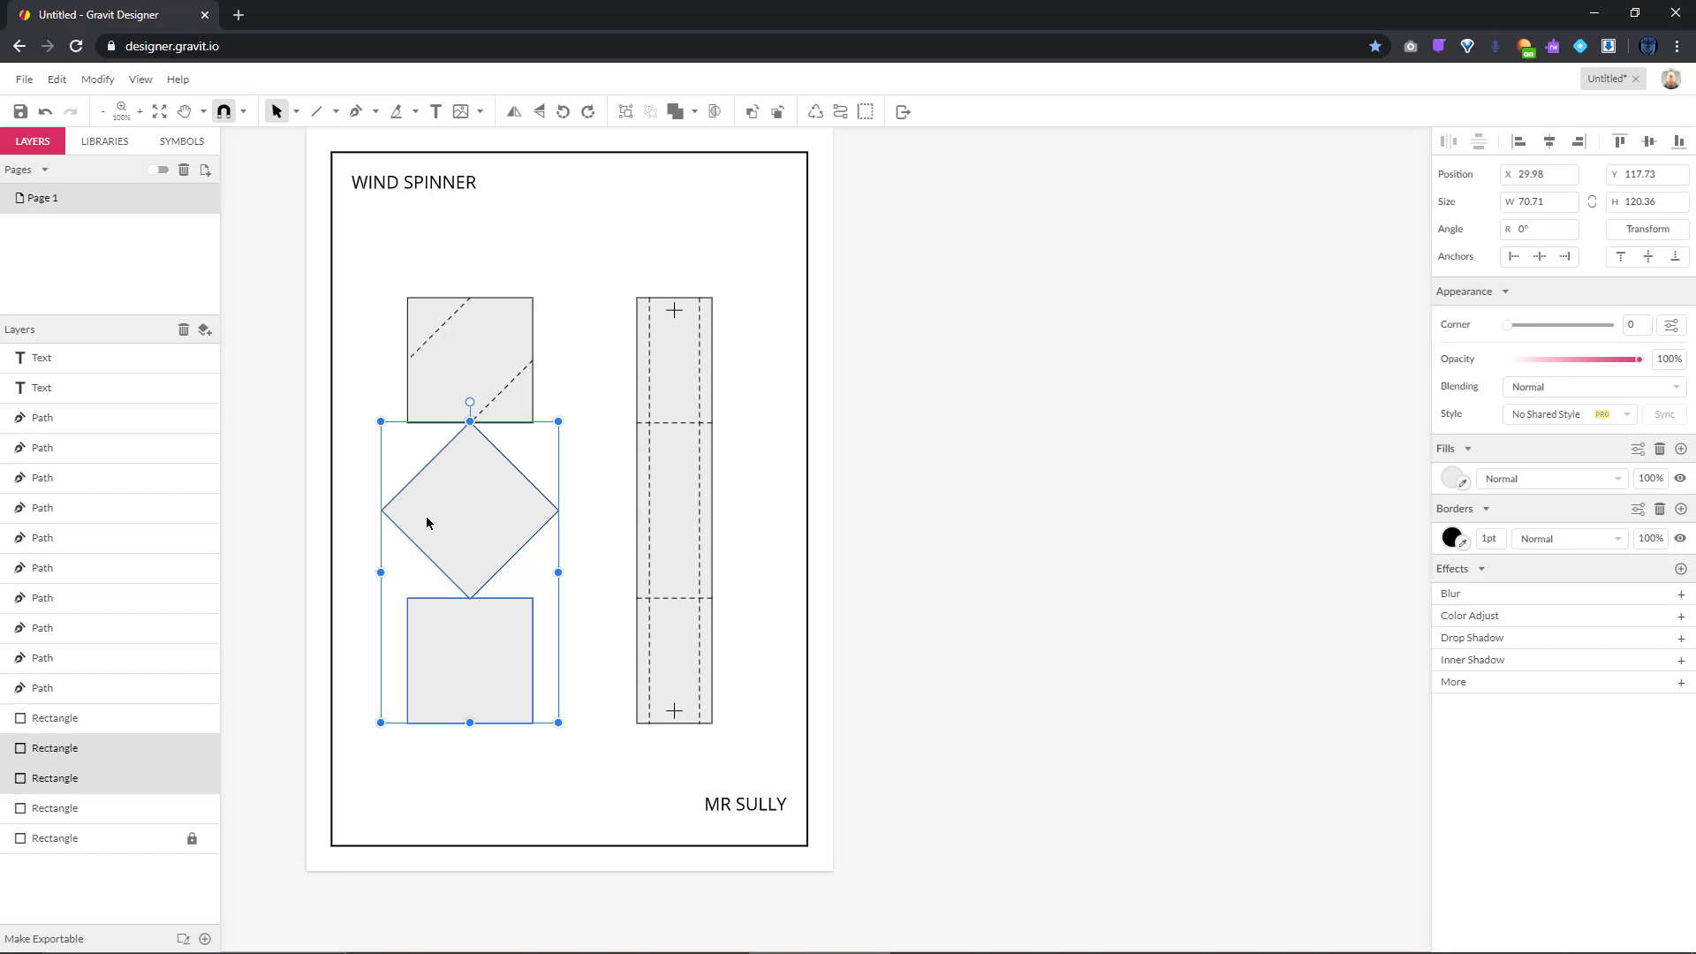
key(Delete)
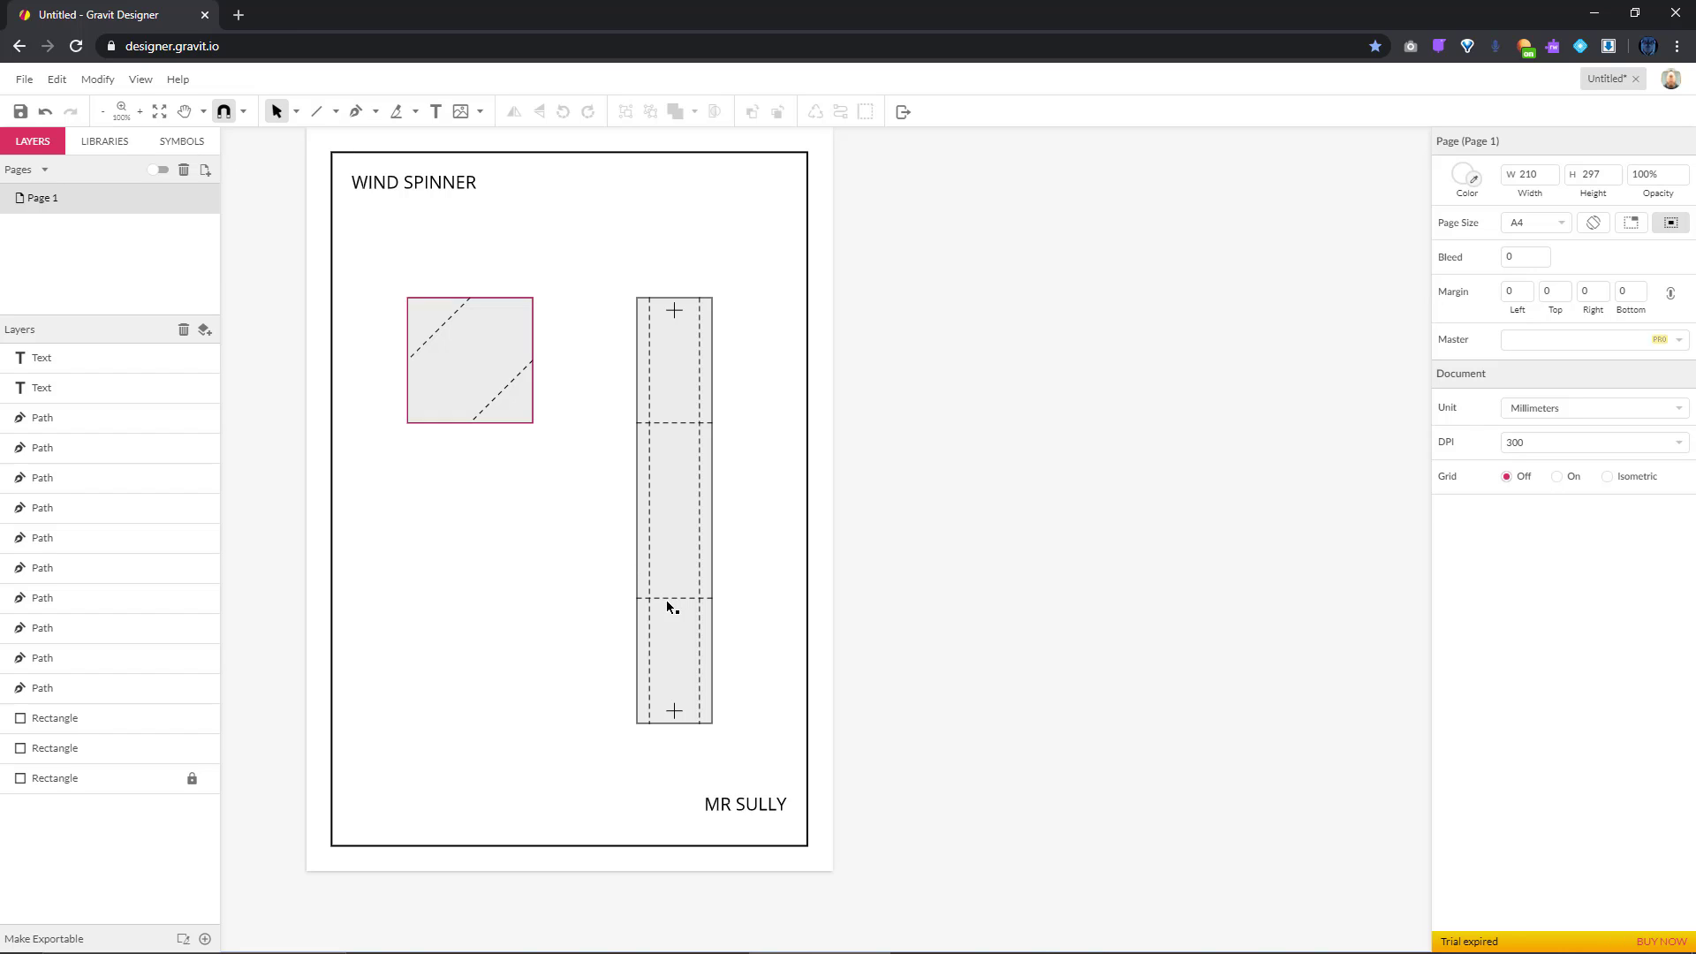
Add a text box 50 mm wide and about 13 mm high just below the square, reading "50x50"
click(436, 111)
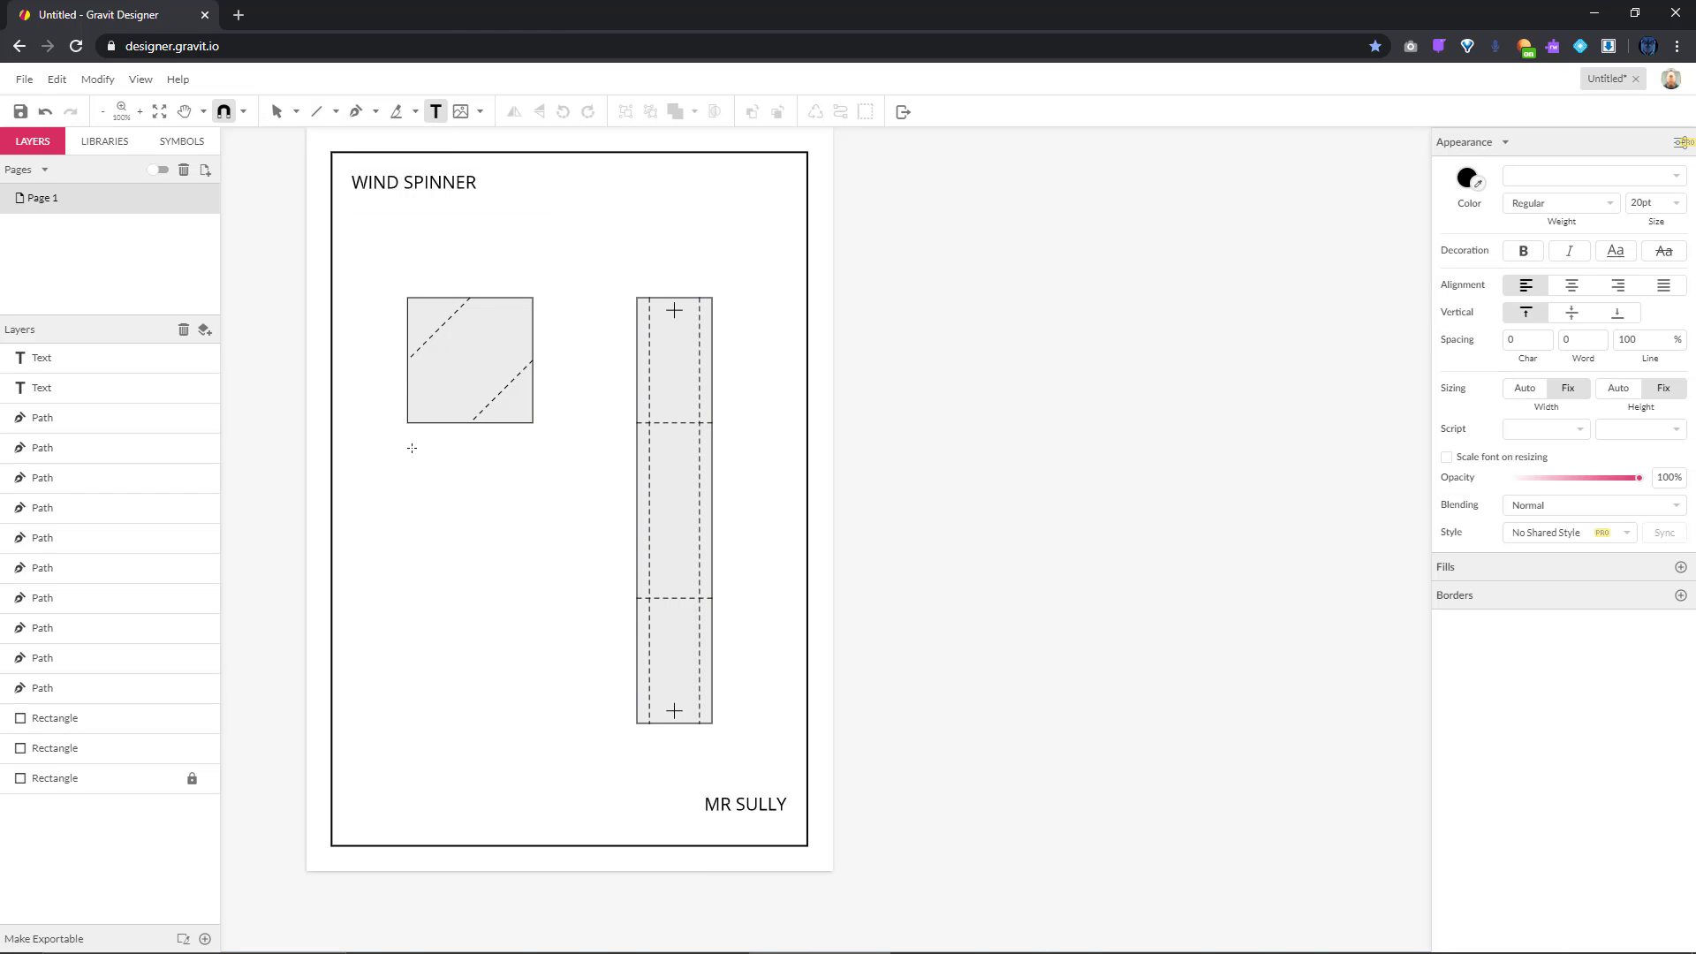
drag(409, 438, 441, 471)
drag(528, 469, 532, 473)
text(50)
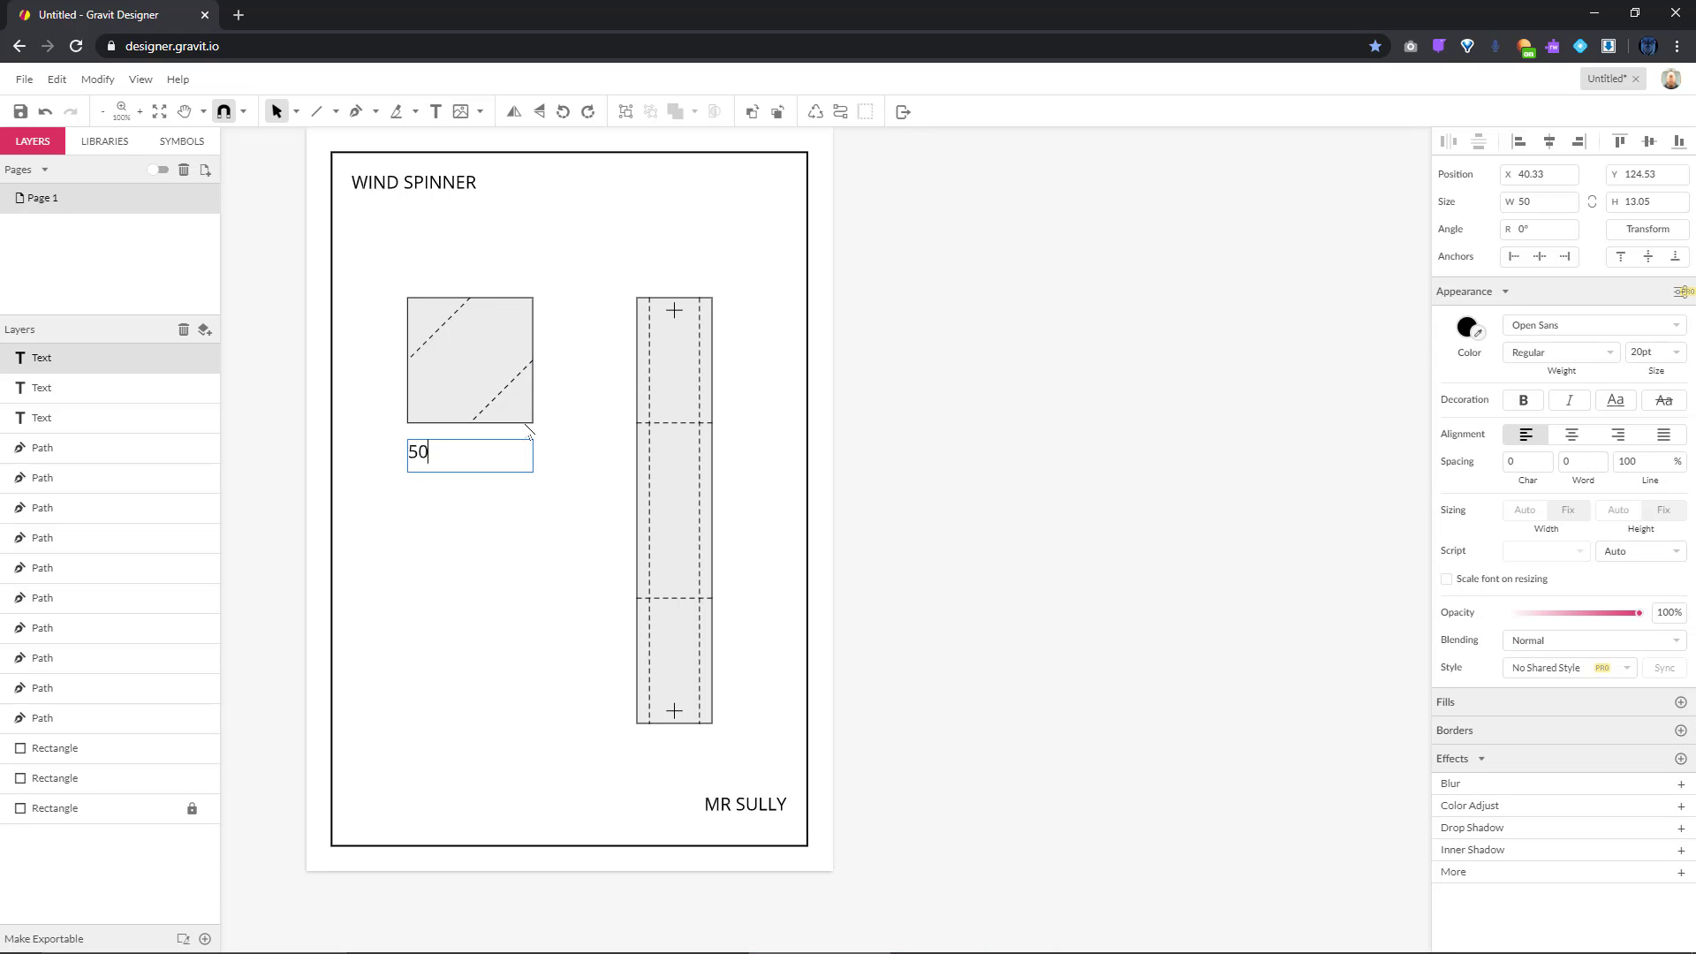
text(x50)
key(Escape)
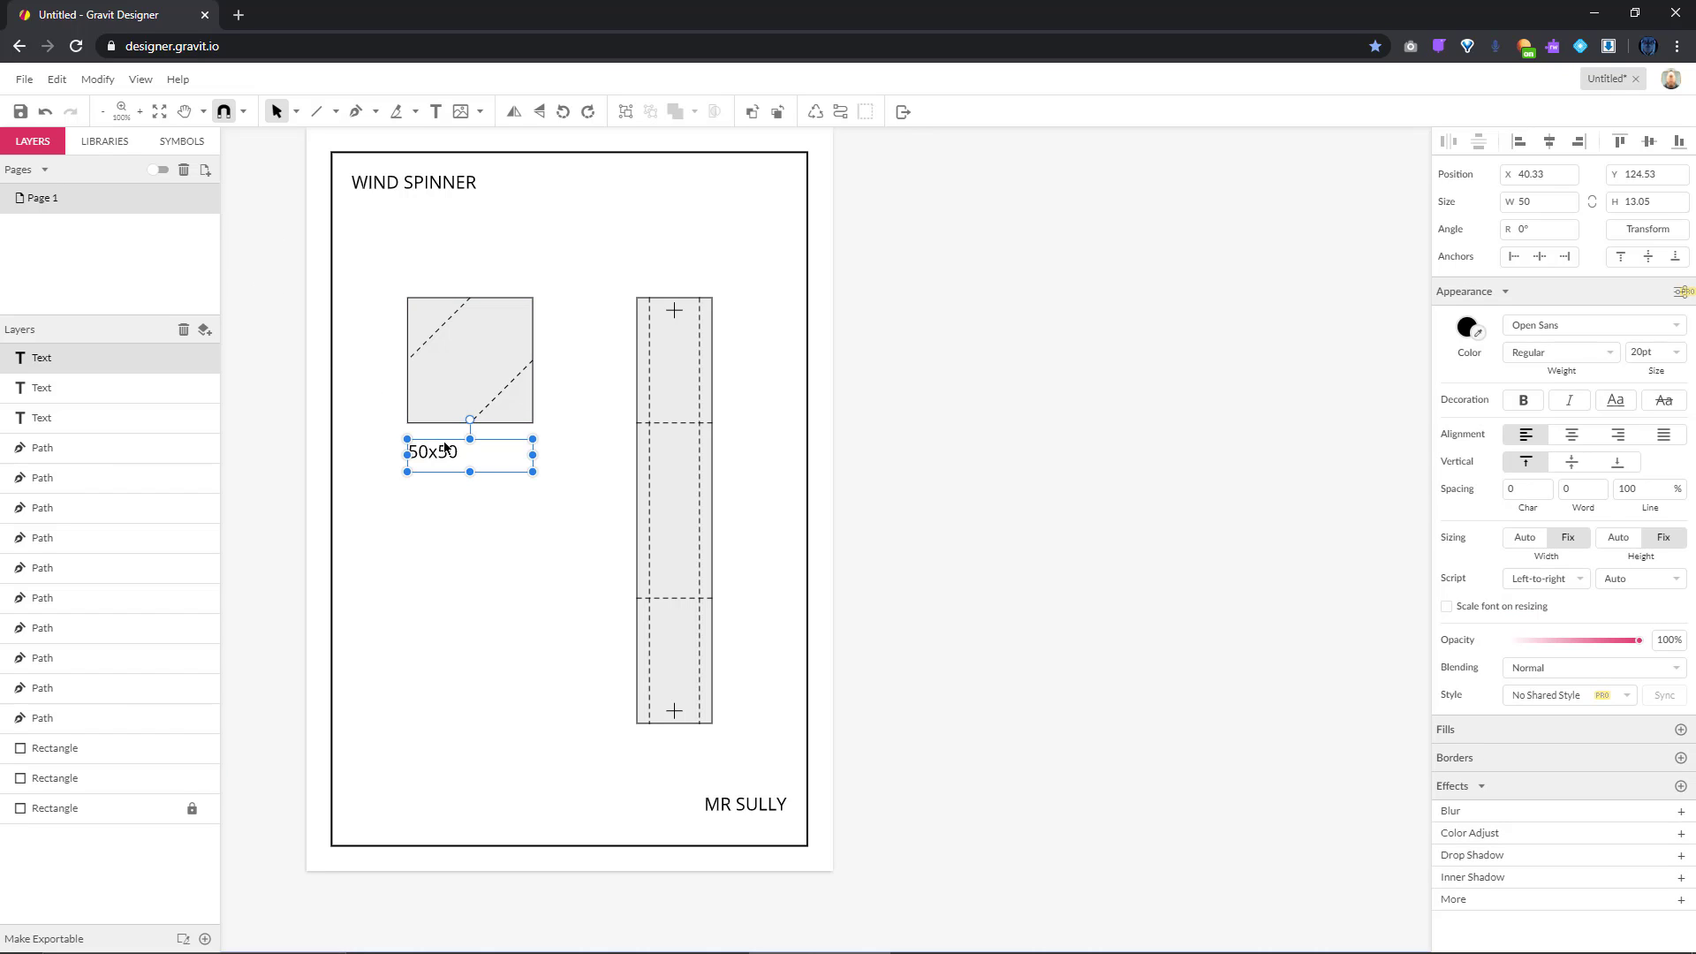
Duplicate the "50x50" label to the left of the tall rectangle's lower end and change the copy's text to "30x170"
drag(446, 448, 543, 705)
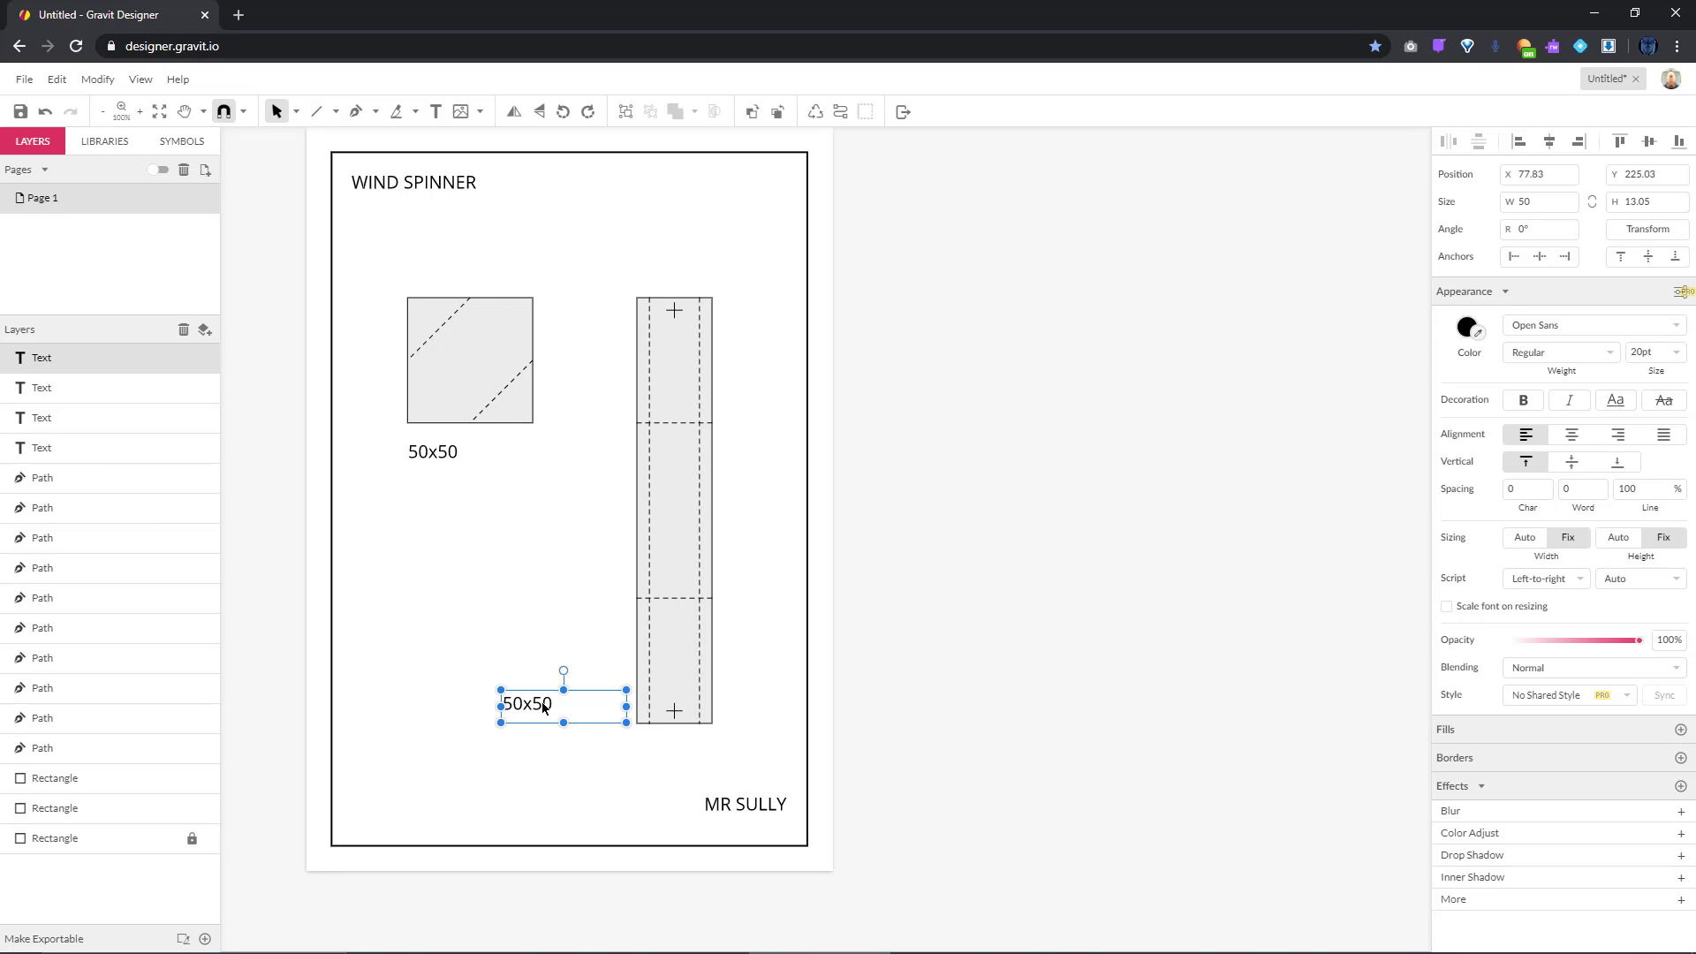
double_click(543, 704)
click(548, 707)
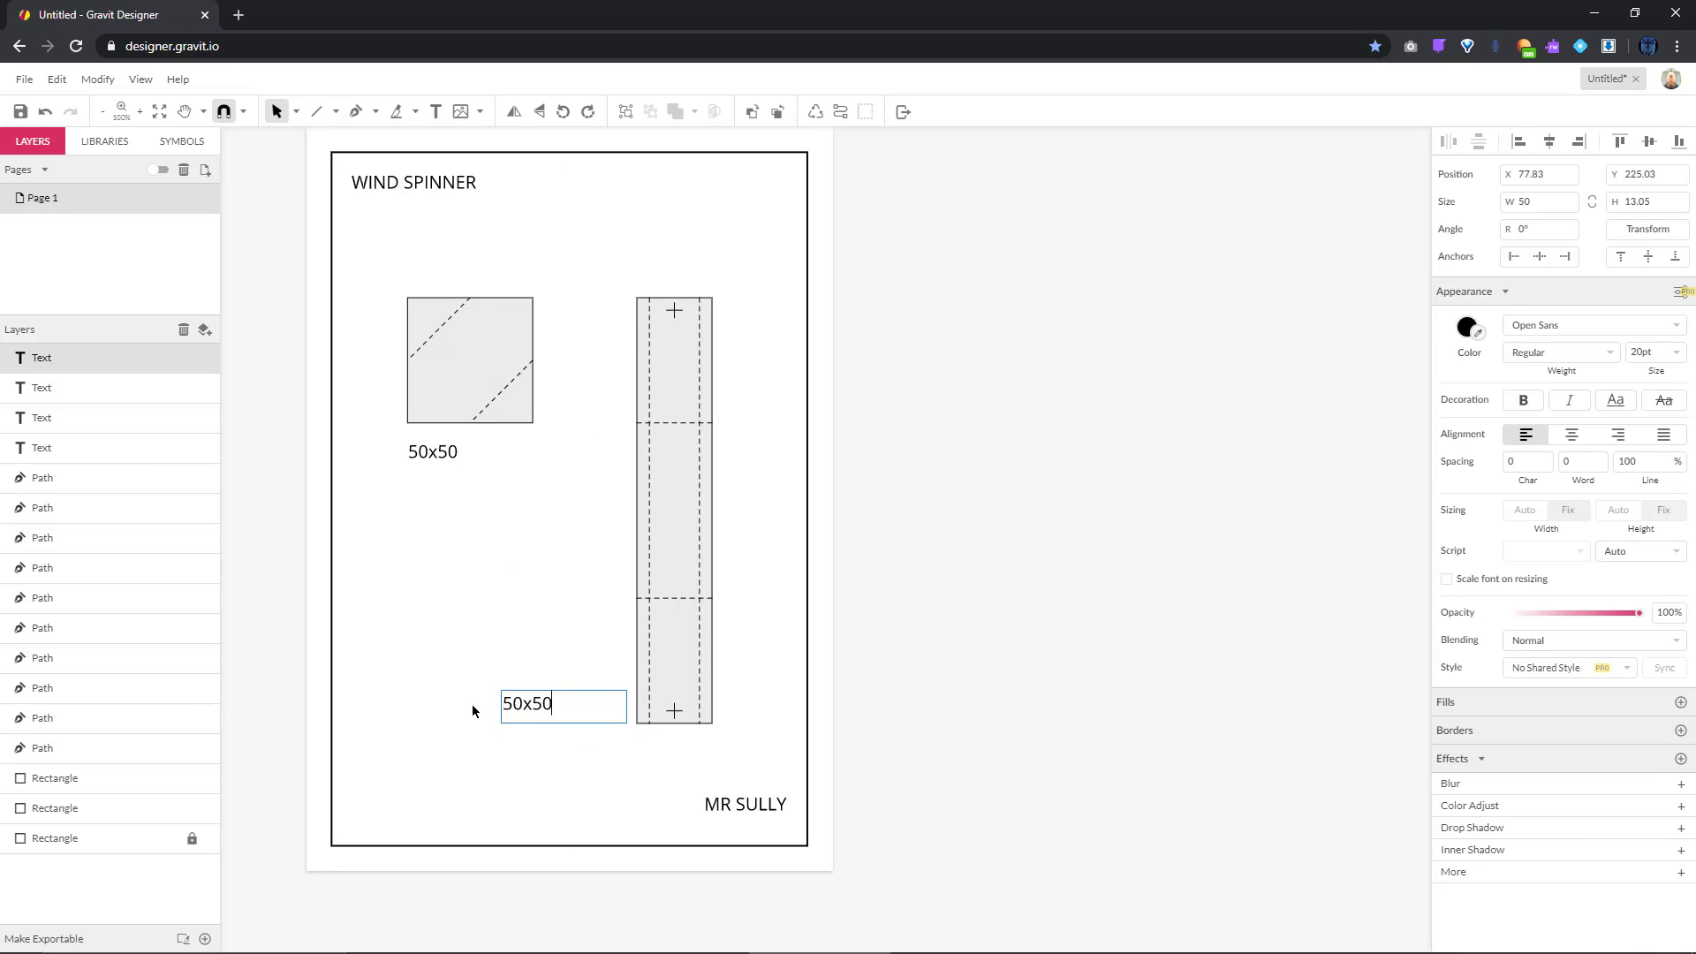
double_click(531, 711)
click(531, 711)
double_click(552, 700)
text(30x170)
key(Escape)
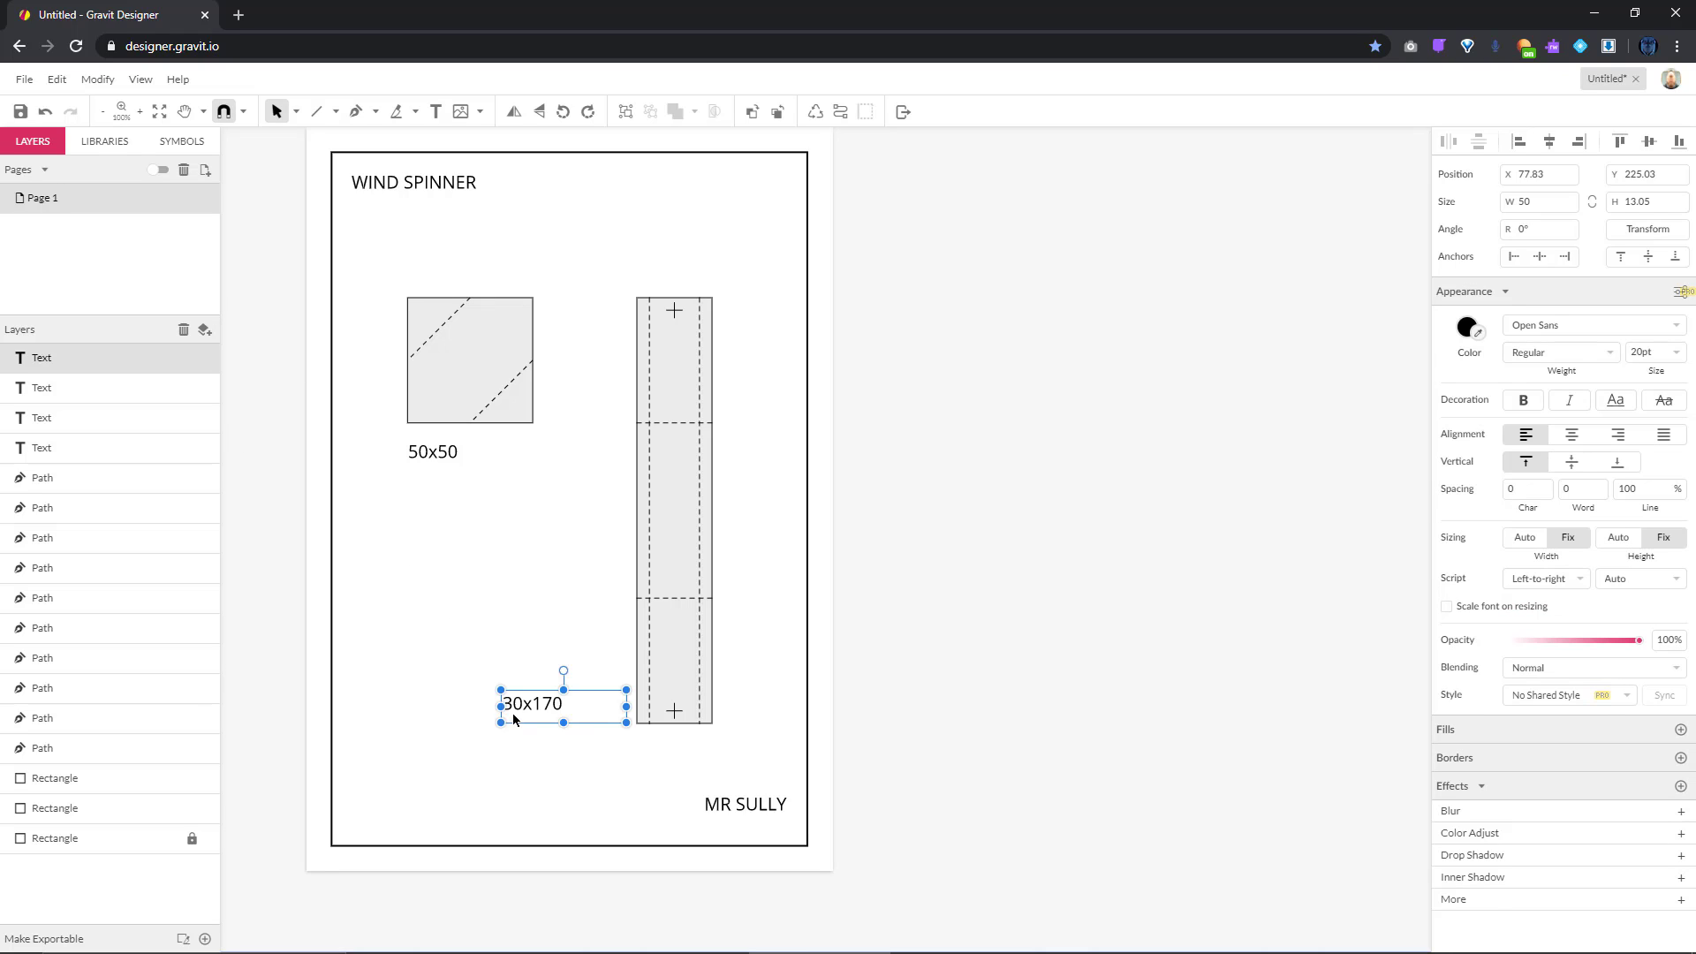
Narrow the "30x170" text box to about 32 mm from its left side and right-align its text
drag(501, 707, 545, 706)
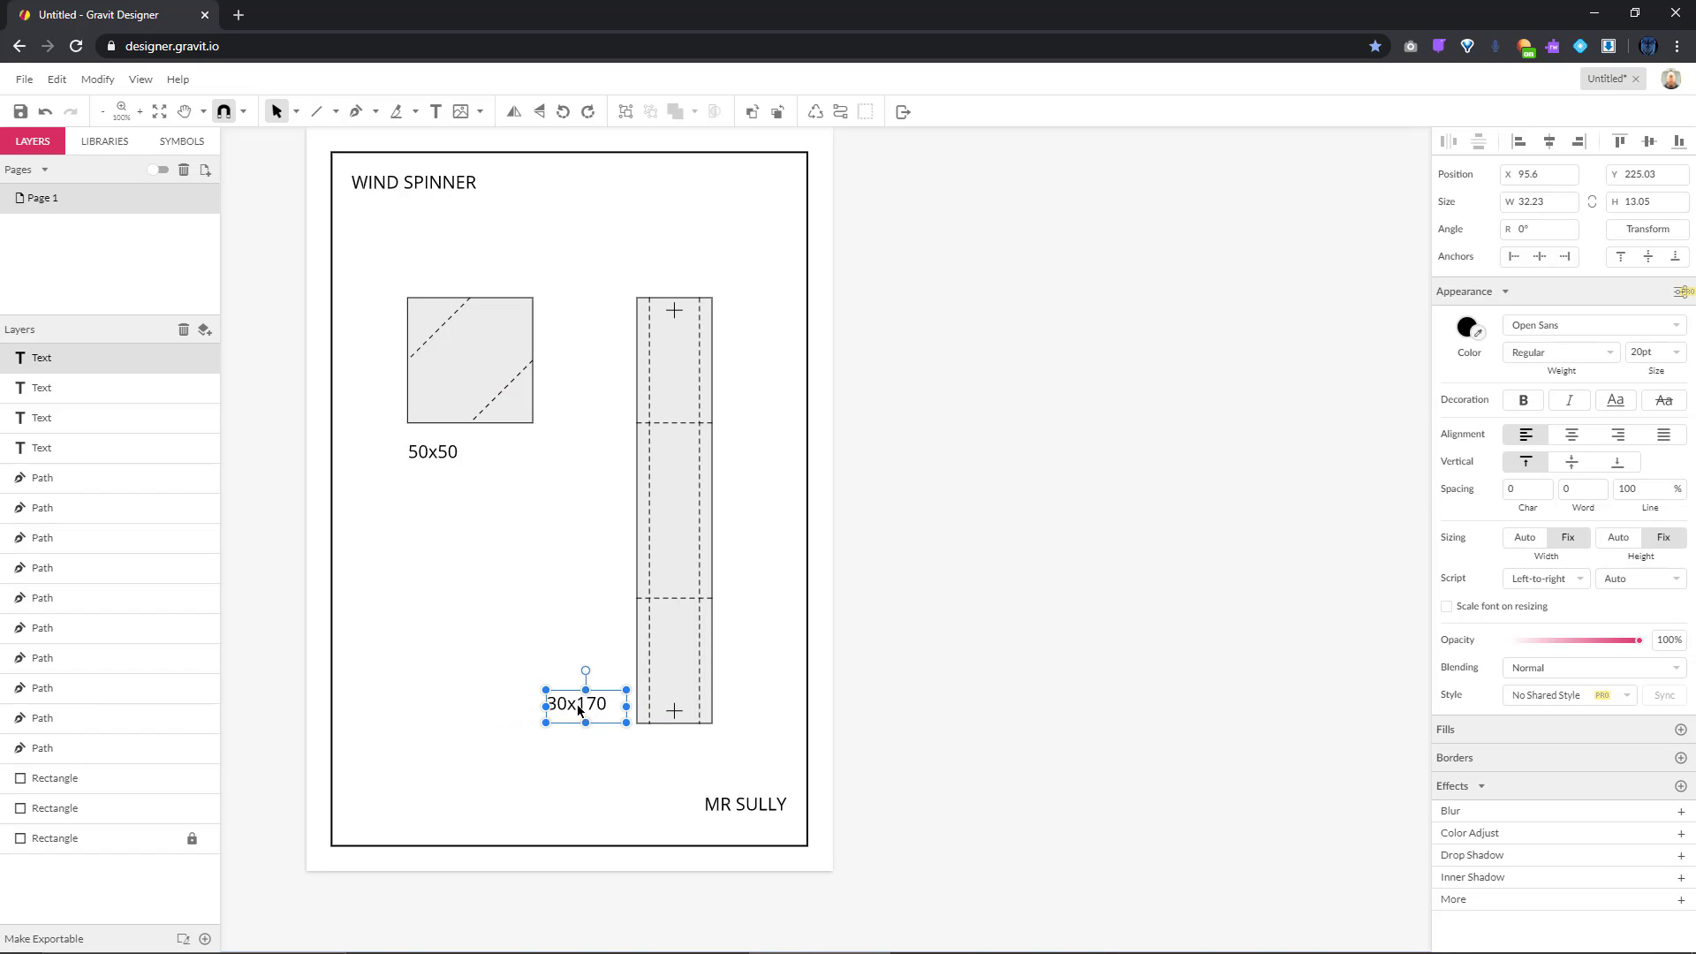
click(1617, 433)
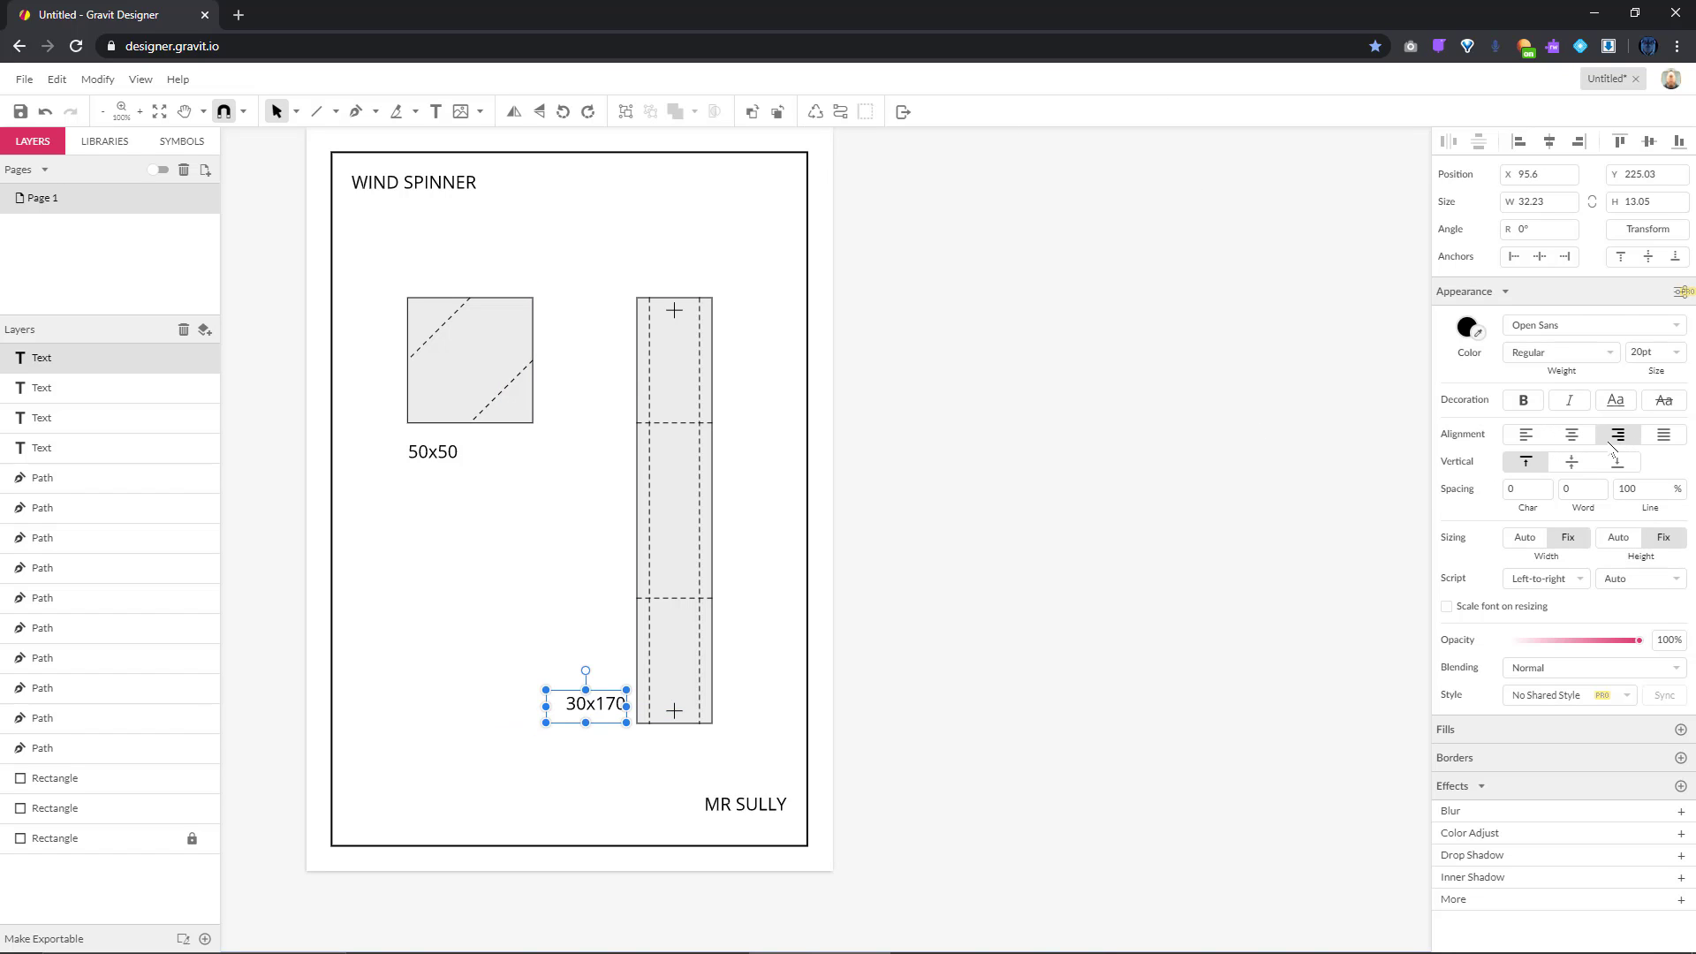
click(1240, 516)
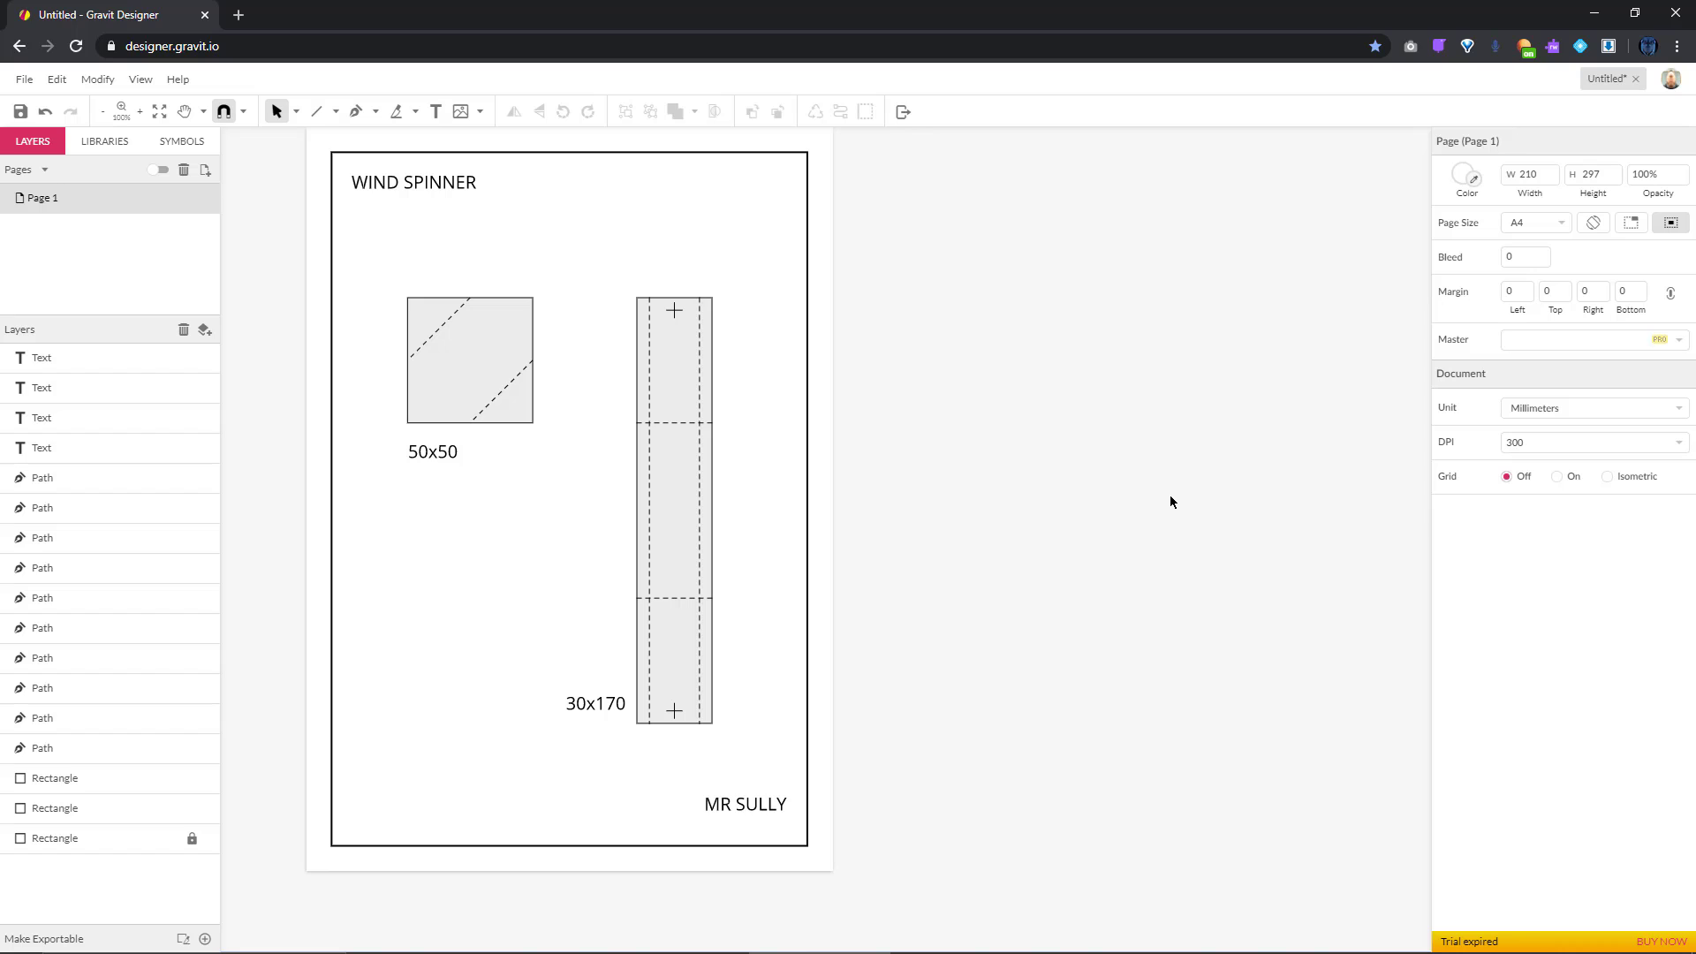